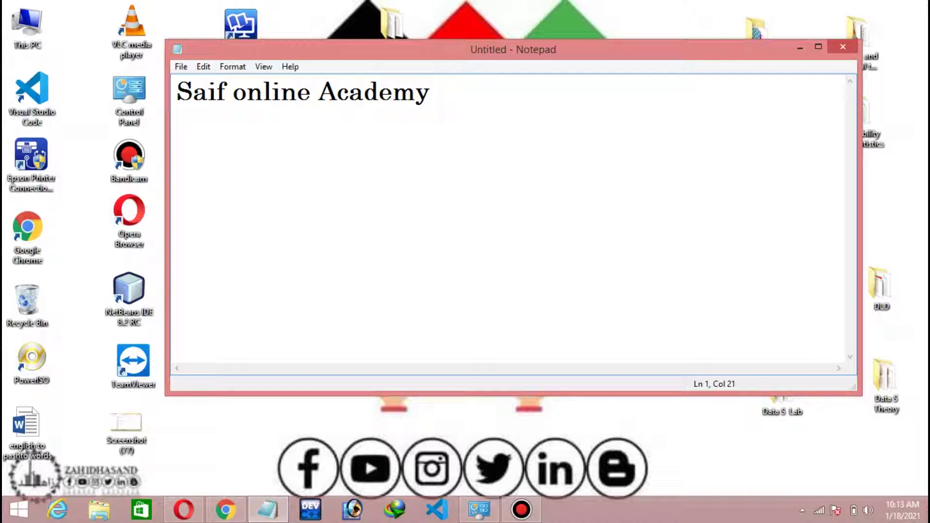
Capitalize the first letter of "online" so the line reads "Saif Online Academy"
click(247, 92)
key(BackSpace)
text(O)
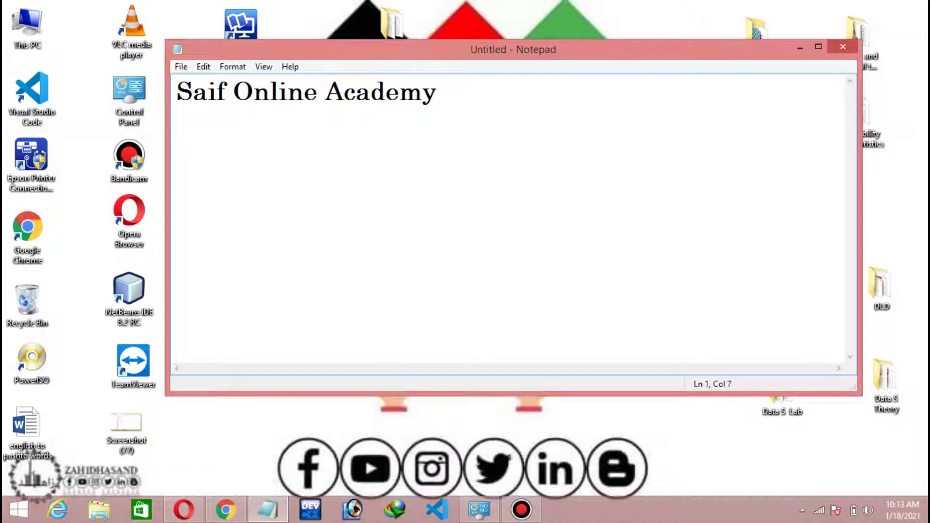
Delete the whole "Saif Online Academy" line from the document
click(356, 92)
click(288, 92)
click(192, 92)
click(289, 92)
click(385, 92)
click(437, 92)
key(BackSpace)
key(BackSpace)
key(BackSpace)
key(BackSpace)
key(BackSpace)
key(BackSpace)
key(BackSpace)
key(BackSpace)
key(BackSpace)
key(BackSpace)
key(BackSpace)
key(BackSpace)
key(BackSpace)
key(BackSpace)
key(BackSpace)
key(BackSpace)
key(BackSpace)
key(BackSpace)
key(BackSpace)
text(nOT)
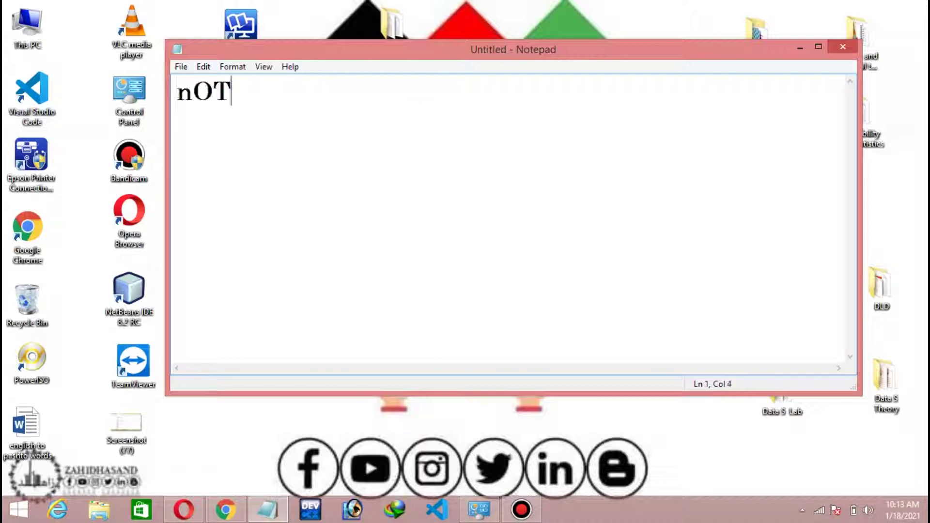
text(EPAD)
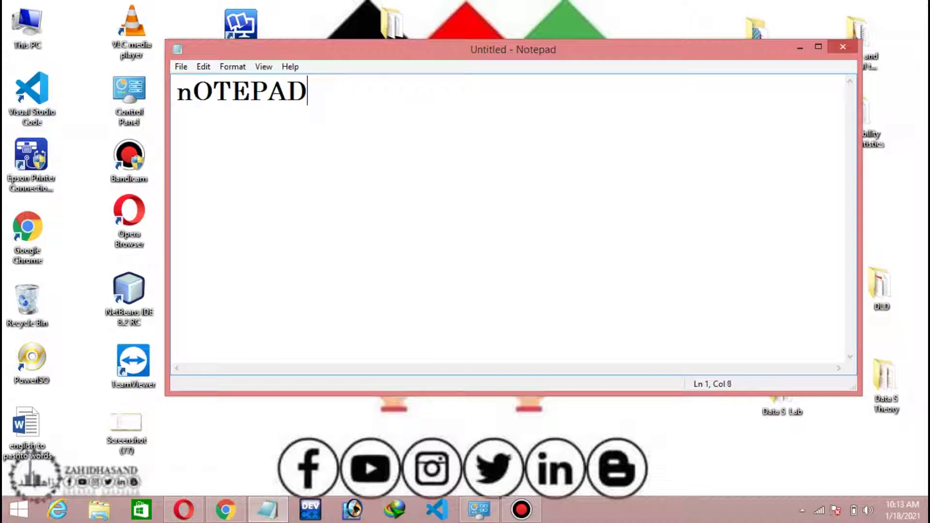
key(BackSpace)
key(BackSpace)
key(BackSpace)
key(BackSpace)
key(BackSpace)
key(BackSpace)
key(BackSpace)
Enter the word NOTEPAD in capital letters and shift the Notepad window slightly down on the desktop
text(NO)
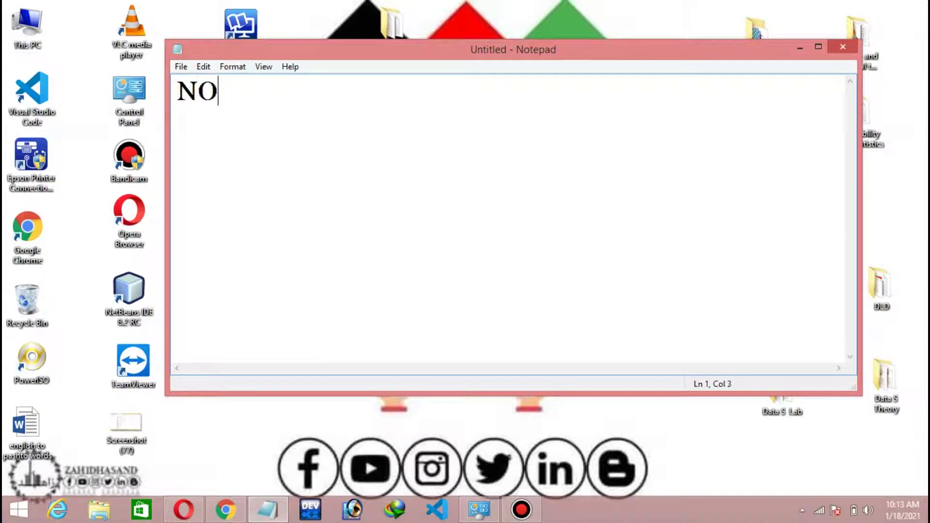
text(TEPAF)
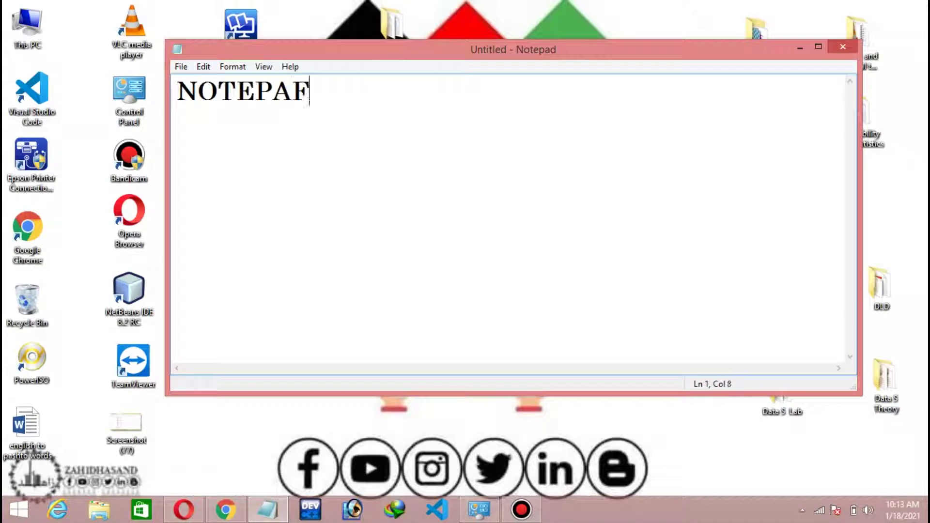
key(BackSpace)
text(D)
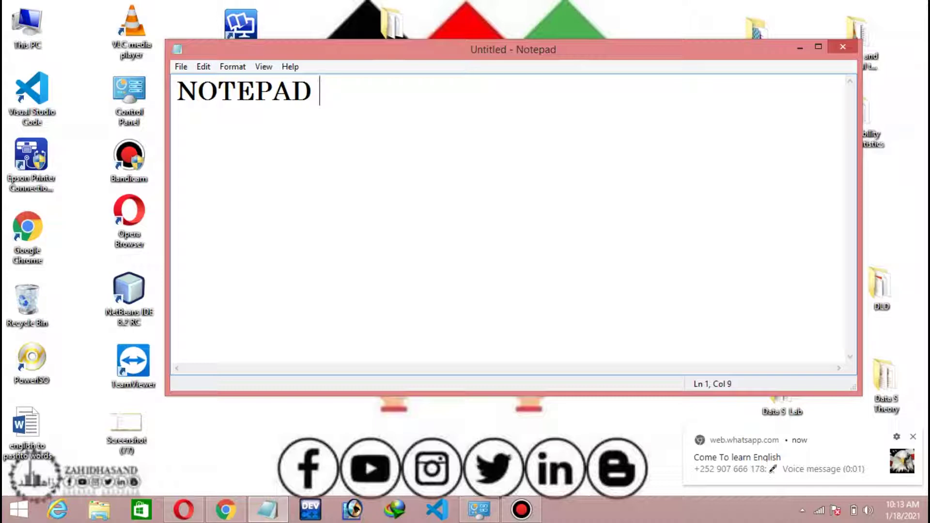
key(BackSpace)
drag(514, 49, 500, 67)
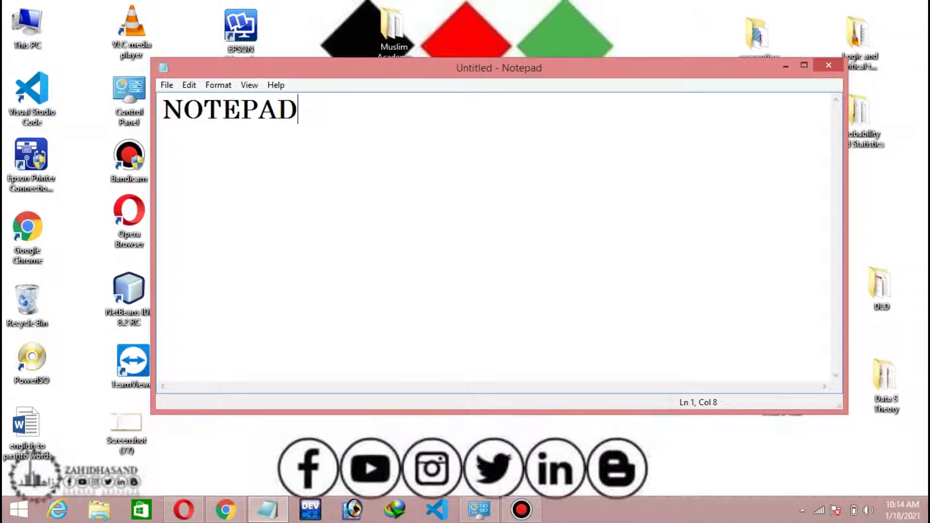
Clear the word NOTEPAD from the document and minimize the Notepad window
key(BackSpace)
key(BackSpace)
key(BackSpace)
key(BackSpace)
key(BackSpace)
key(BackSpace)
key(BackSpace)
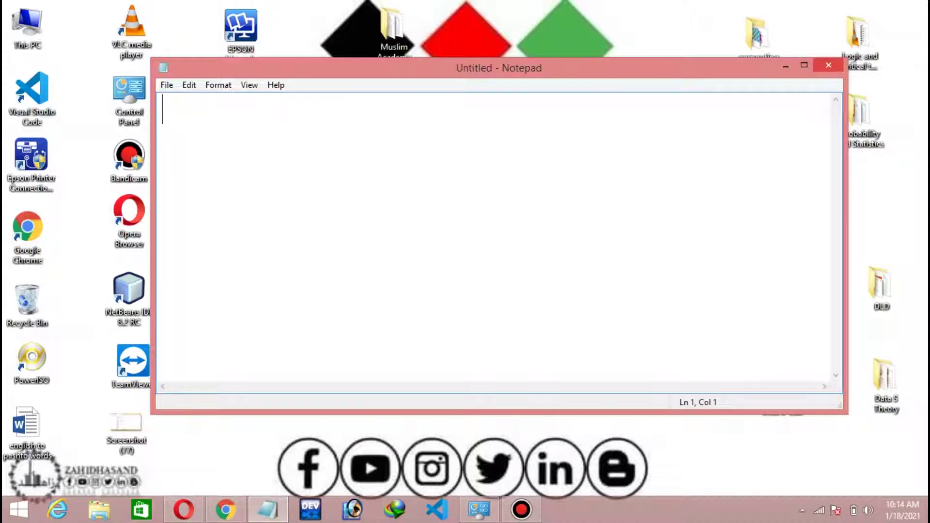
key(super+Down)
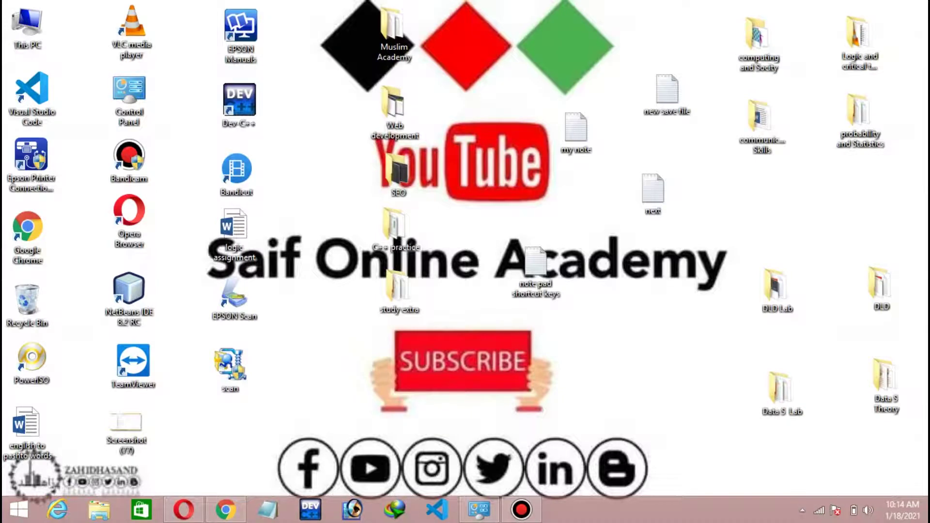
right_click(490, 50)
click(518, 87)
right_click(464, 46)
click(500, 84)
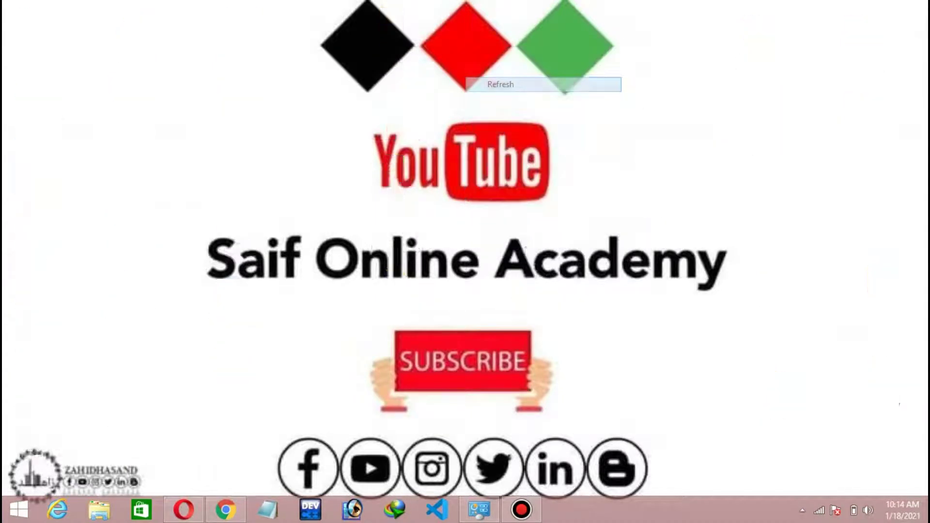
right_click(465, 51)
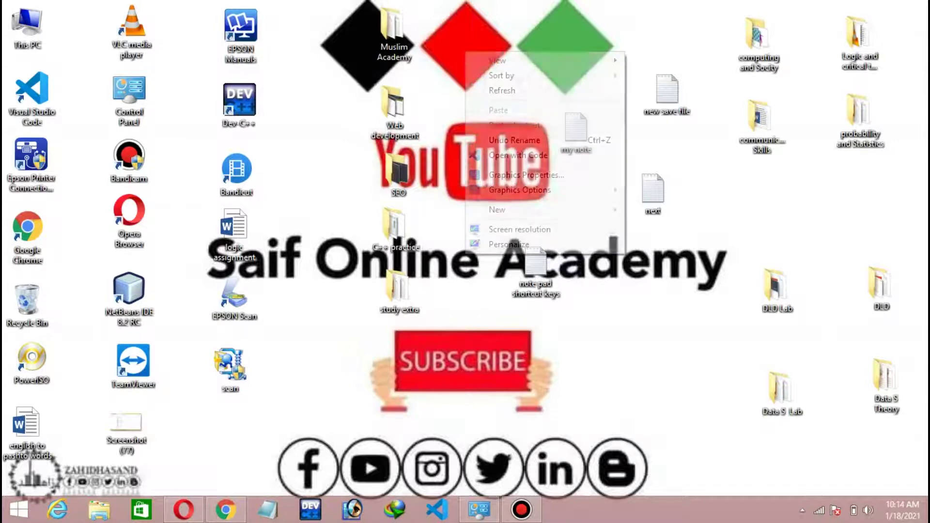
click(502, 87)
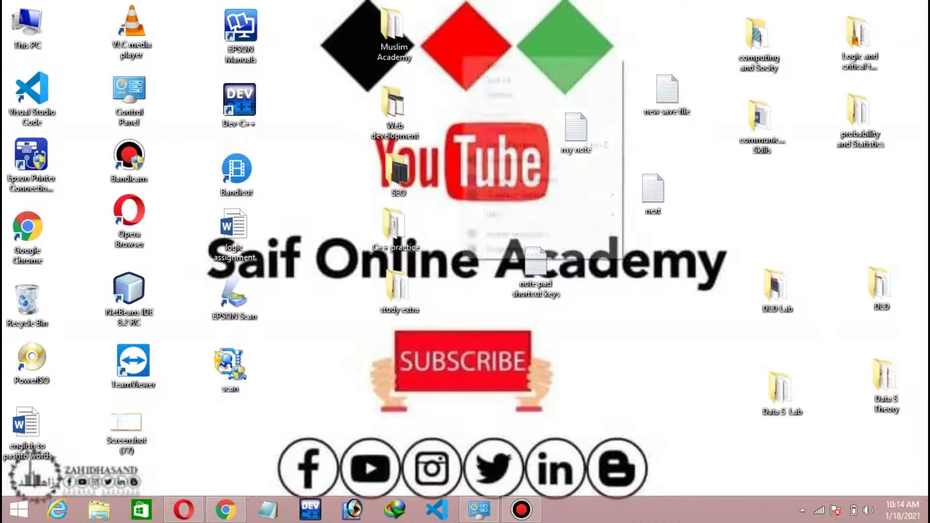
right_click(465, 57)
click(500, 93)
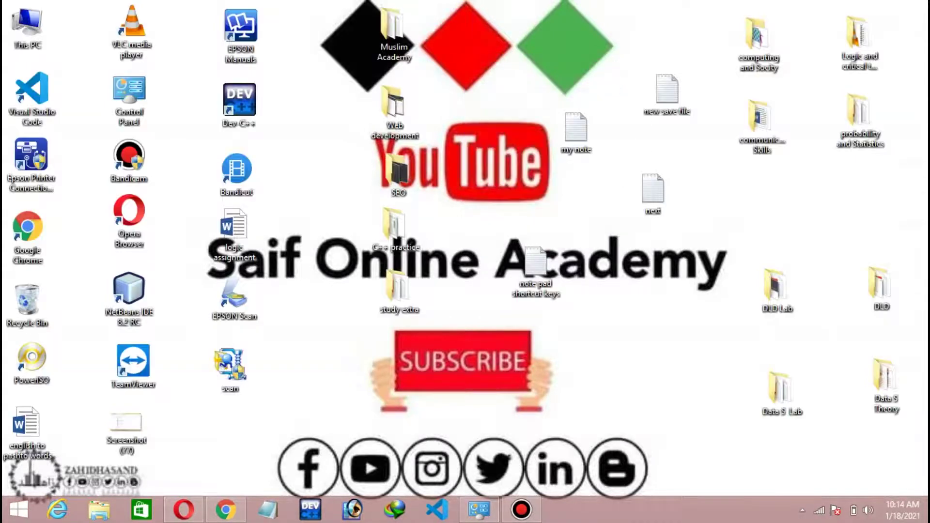
right_click(449, 40)
click(490, 78)
right_click(461, 49)
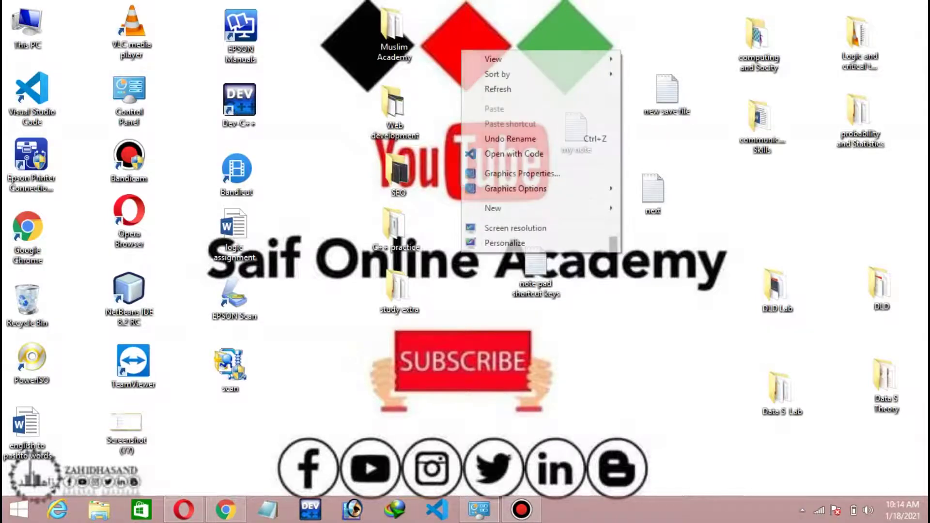
click(465, 88)
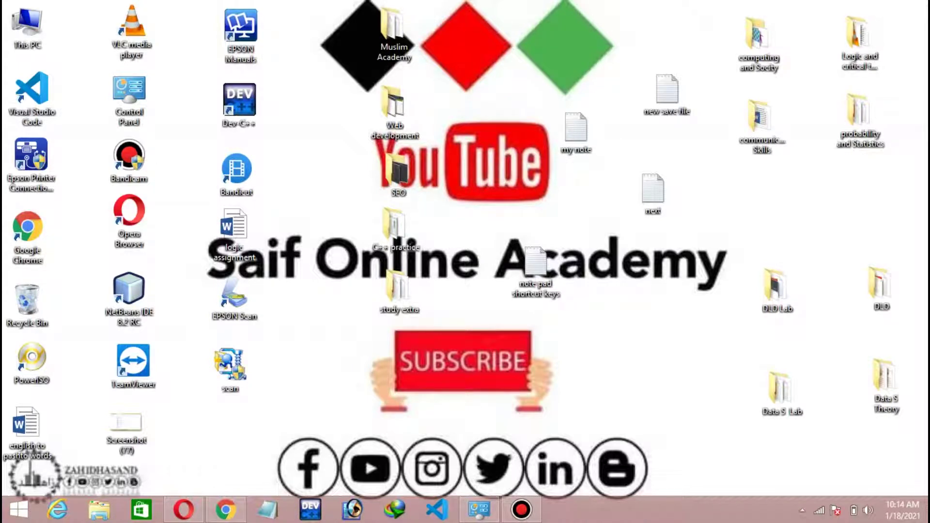
right_click(556, 45)
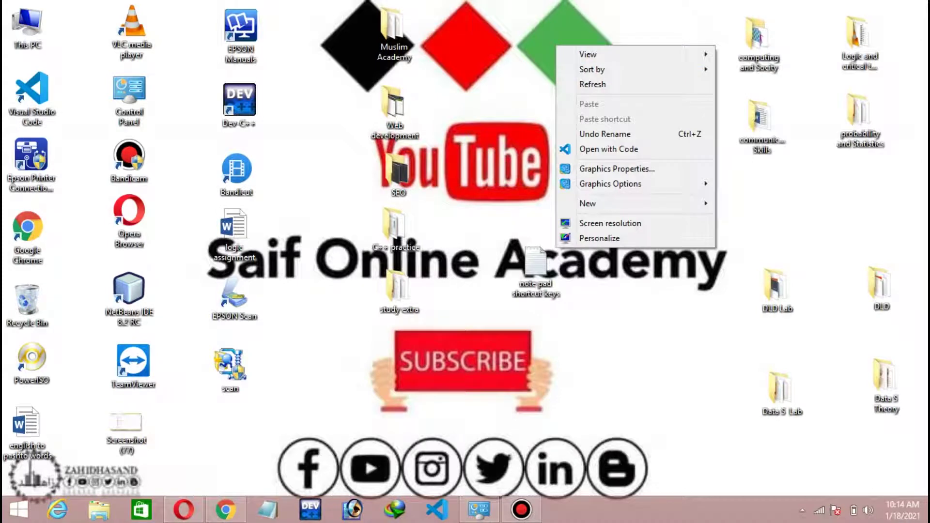
click(593, 84)
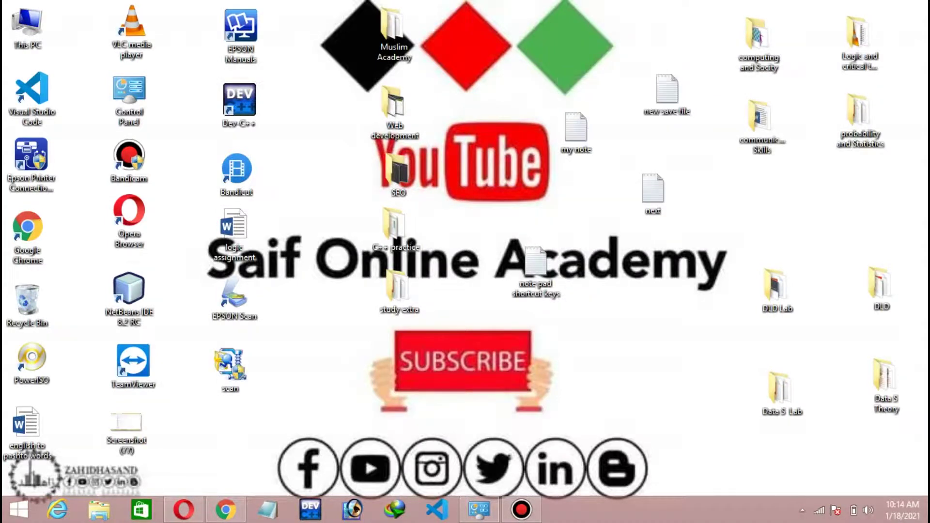
right_click(459, 50)
click(485, 87)
Restore the minimized Notepad window, close it and refresh the desktop
click(268, 509)
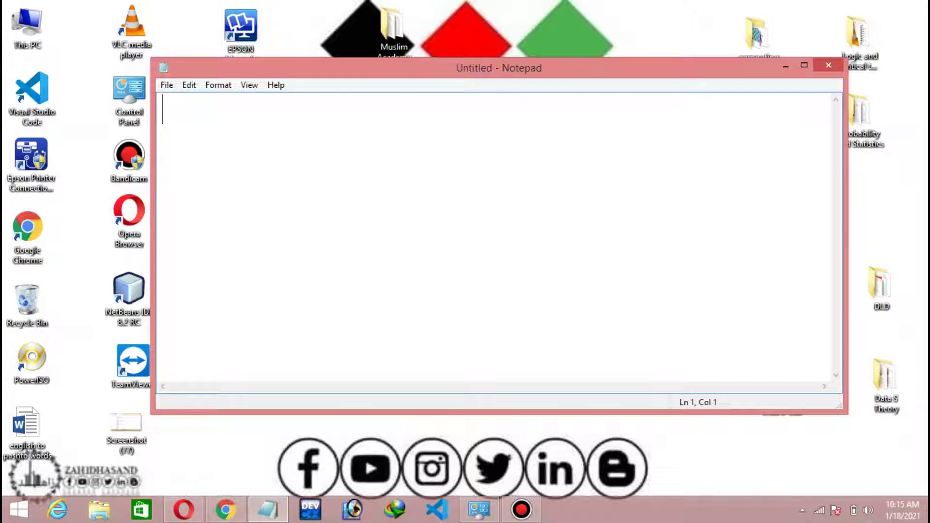
key(alt+F4)
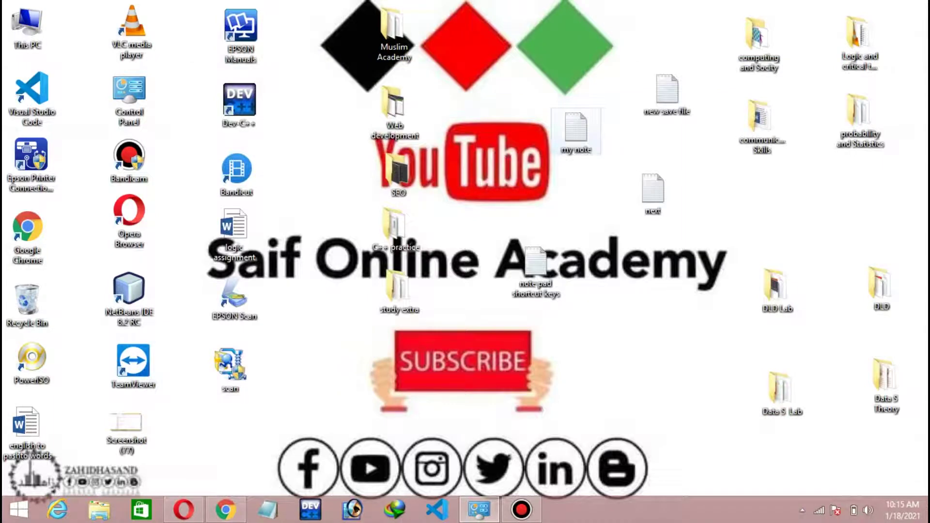
right_click(496, 108)
click(528, 143)
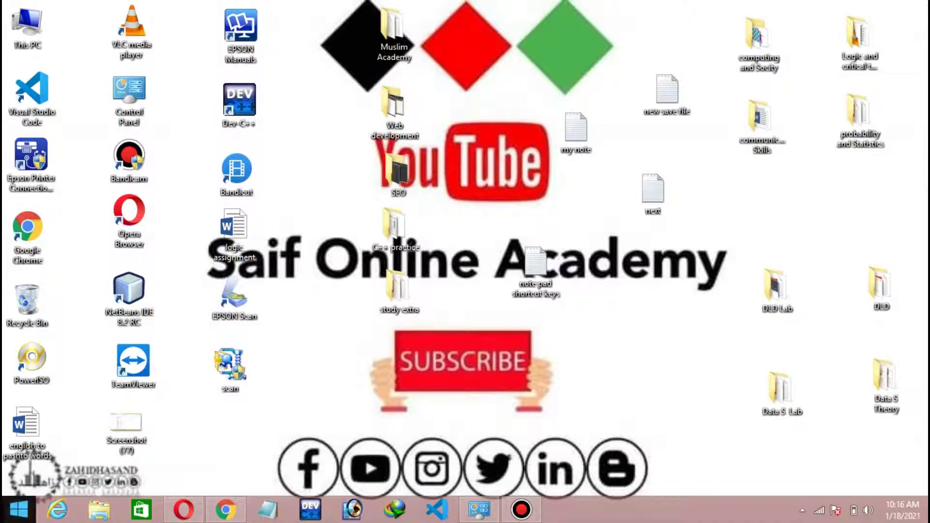
Open the Start screen, find the Notepad tile and view its available options
key(super)
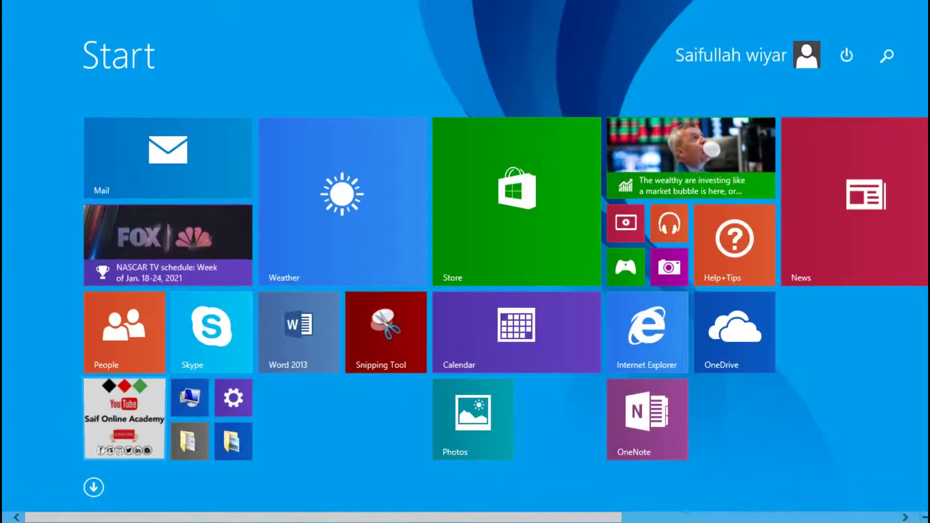
click(126, 426)
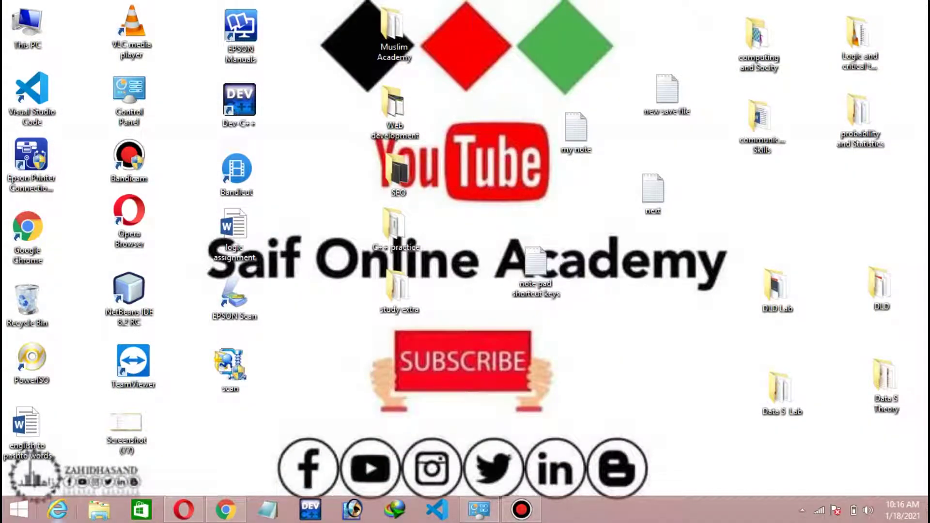
key(super)
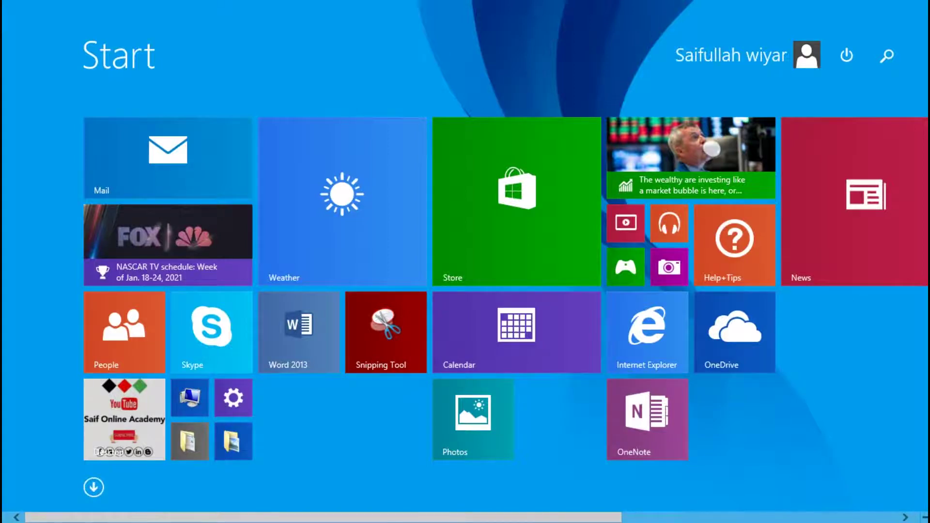
scroll(465, 261, down, 5)
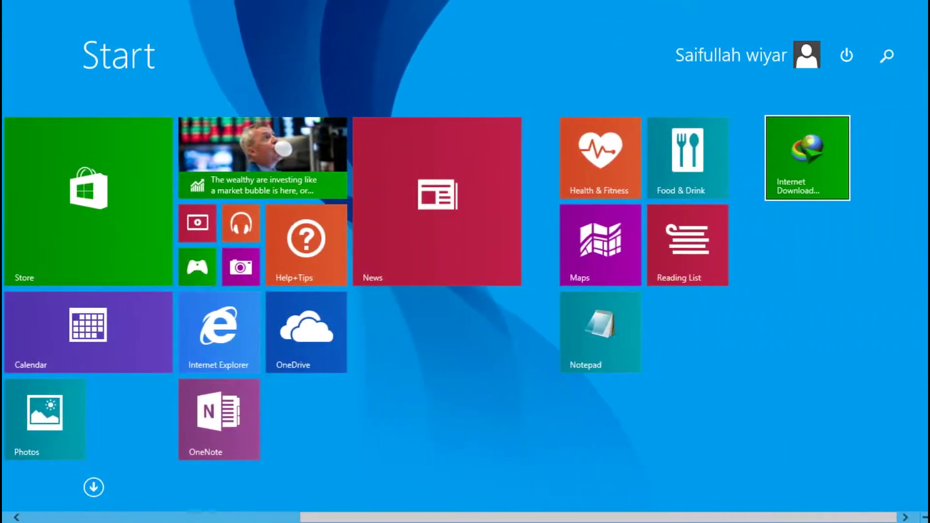
right_click(617, 342)
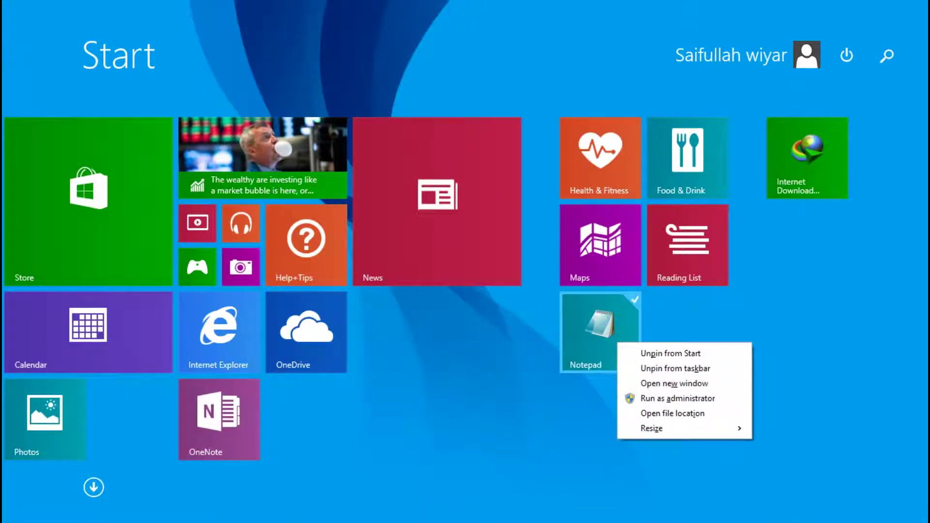
key(Escape)
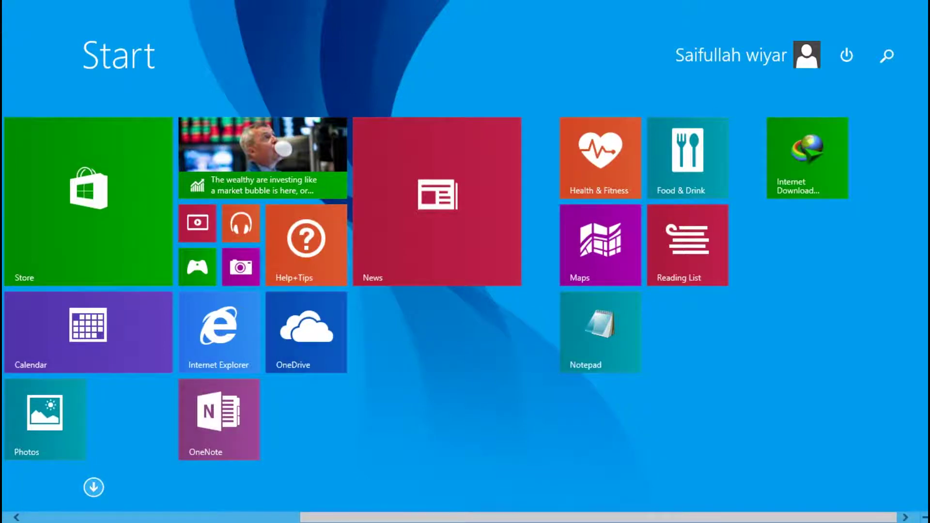
Show the full list of installed apps and locate Notepad among the Windows Accessories
click(93, 488)
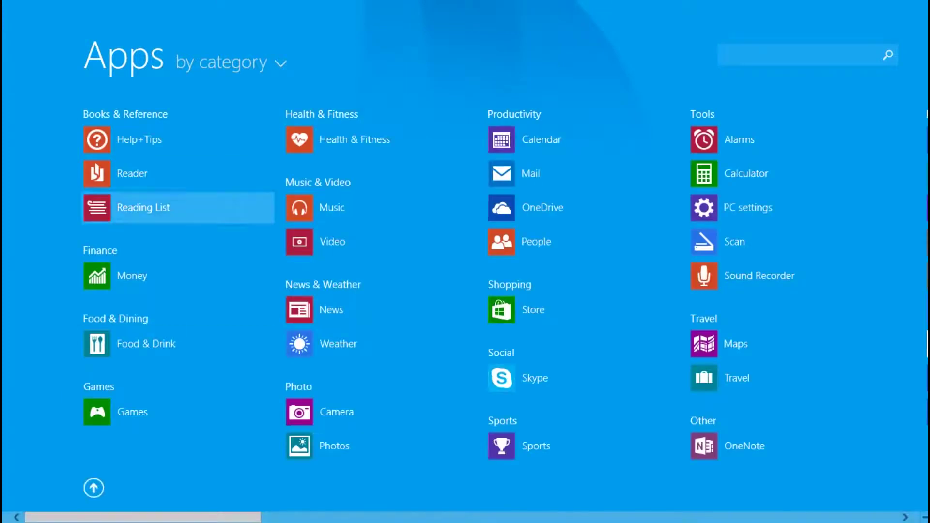
key(Page_Down)
key(Page_Down)
key(Page_Down)
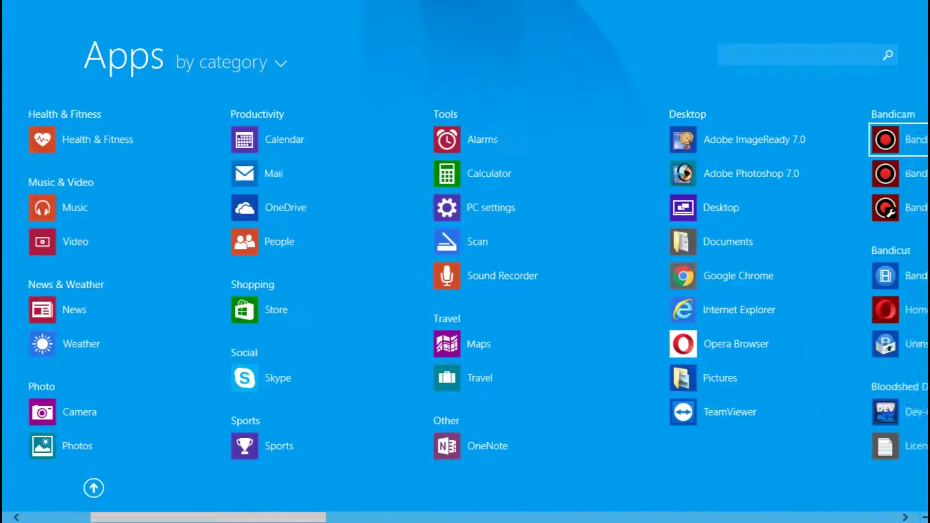
key(Page_Down)
key(Page_Down)
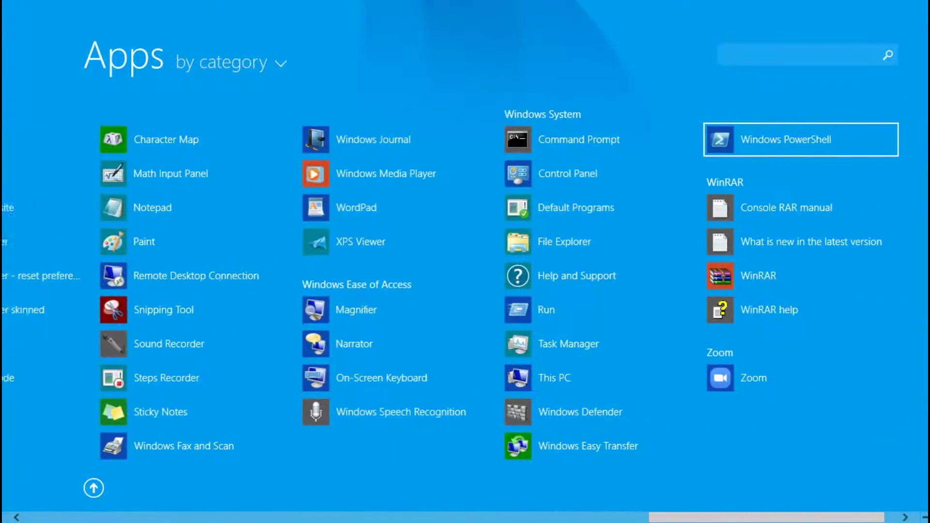
key(Left)
key(Page_Up)
key(Page_Up)
key(Page_Up)
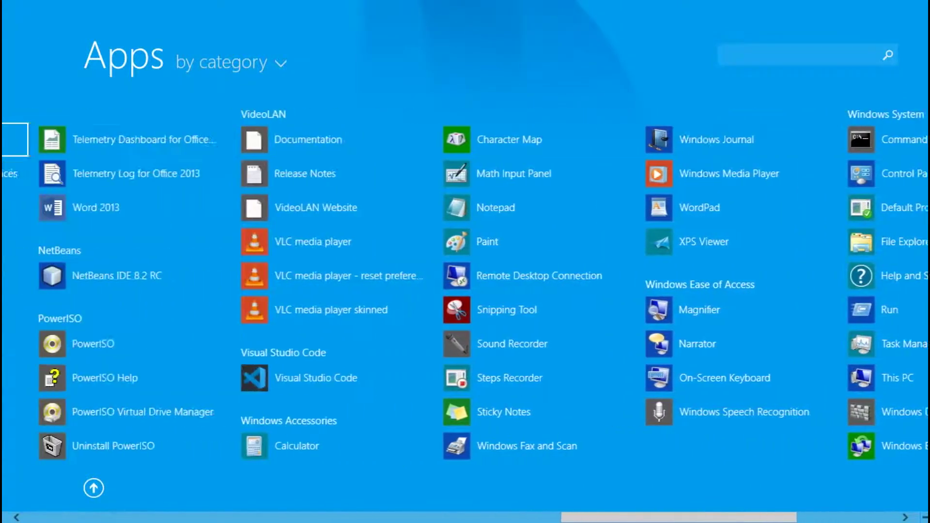
key(Right)
key(Right)
key(Down)
key(Down)
key(Down)
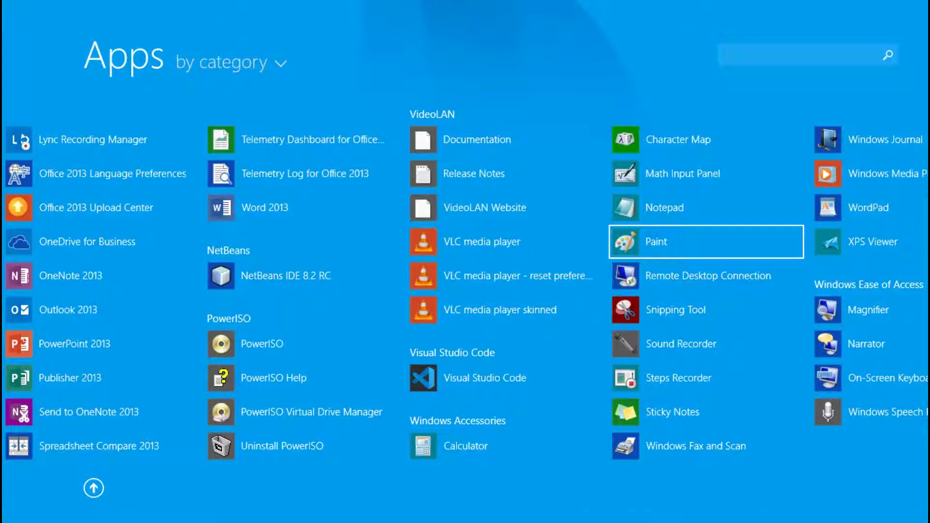
key(Up)
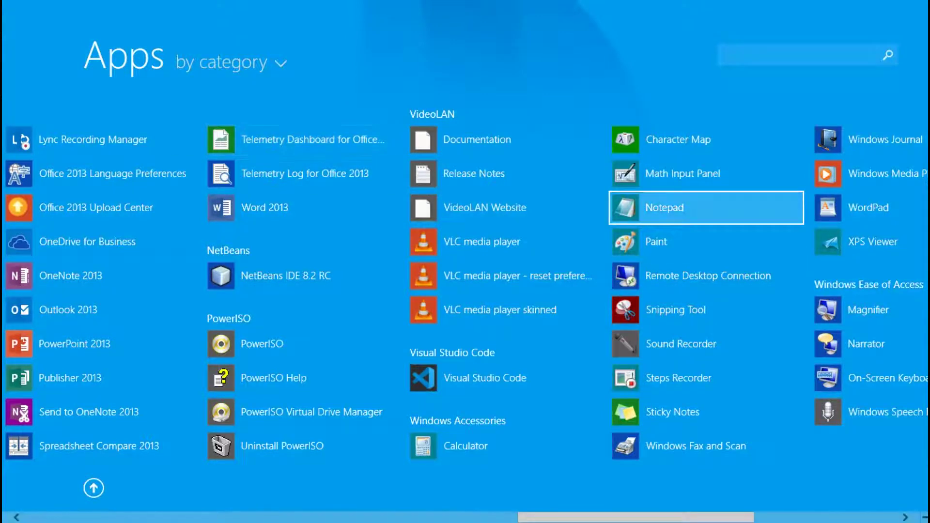
Look through the options offered for Notepad in the apps list and return to the desktop
key(shift+F10)
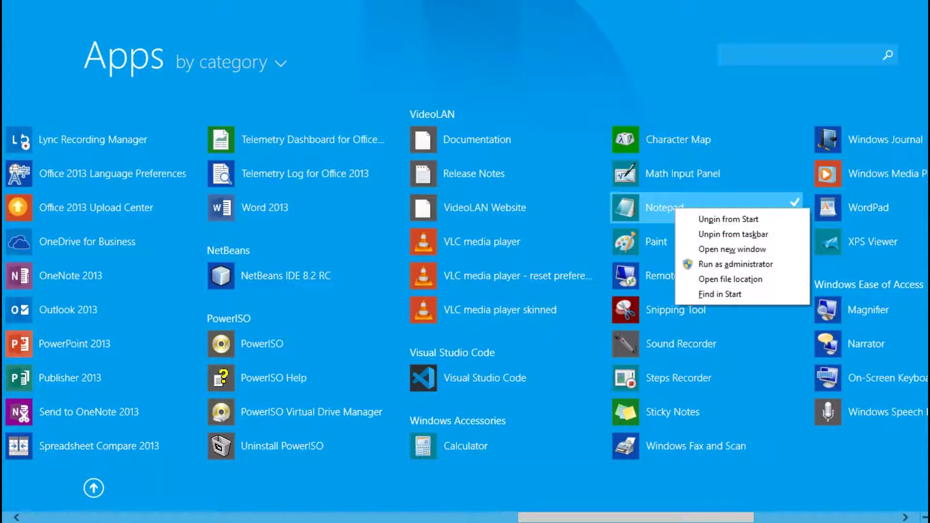
key(Down)
key(Down)
key(Down)
key(Down)
key(Down)
key(Down)
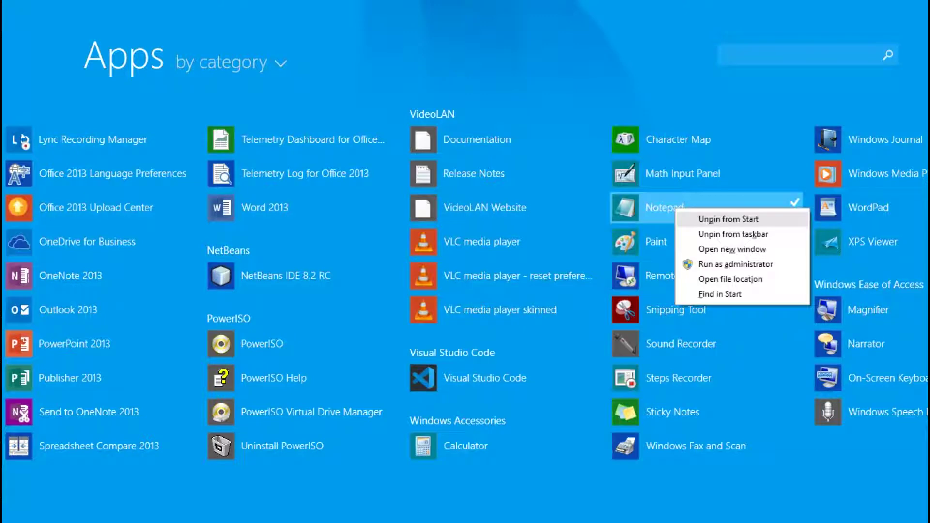
key(Down)
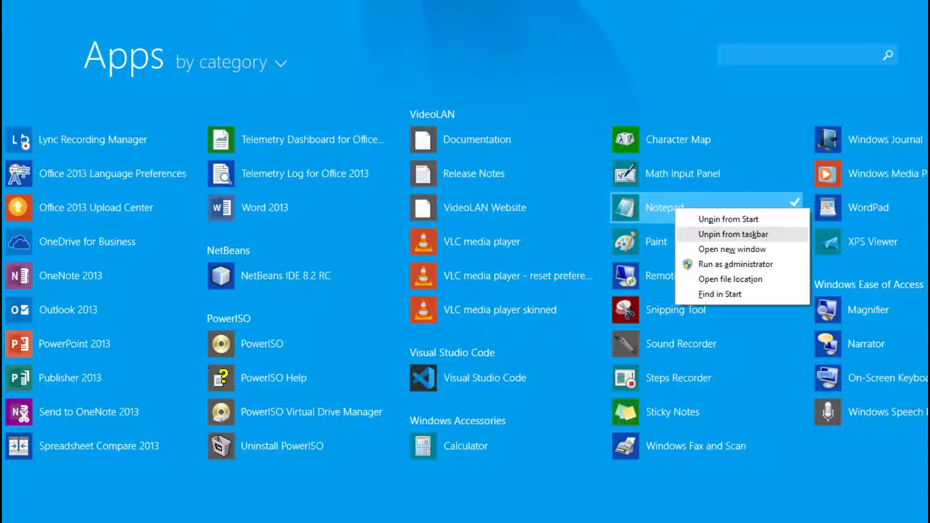
key(Return)
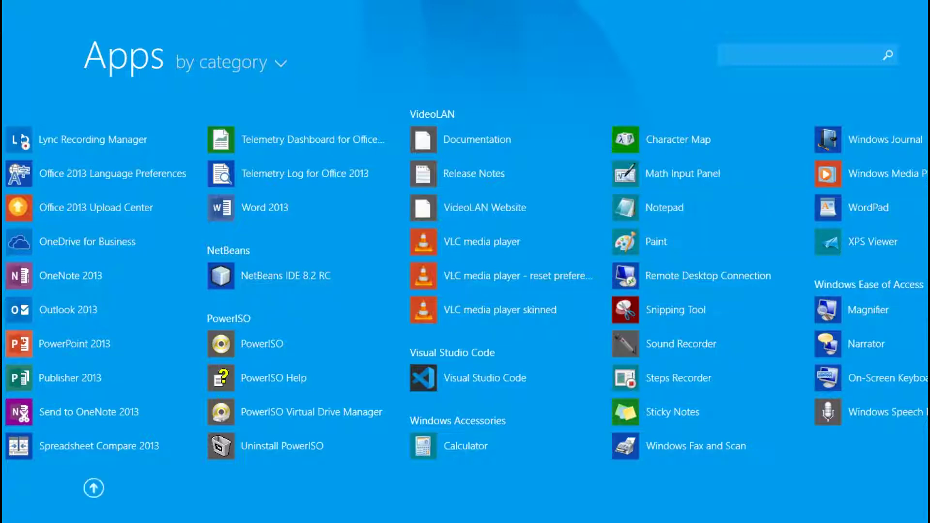
key(super)
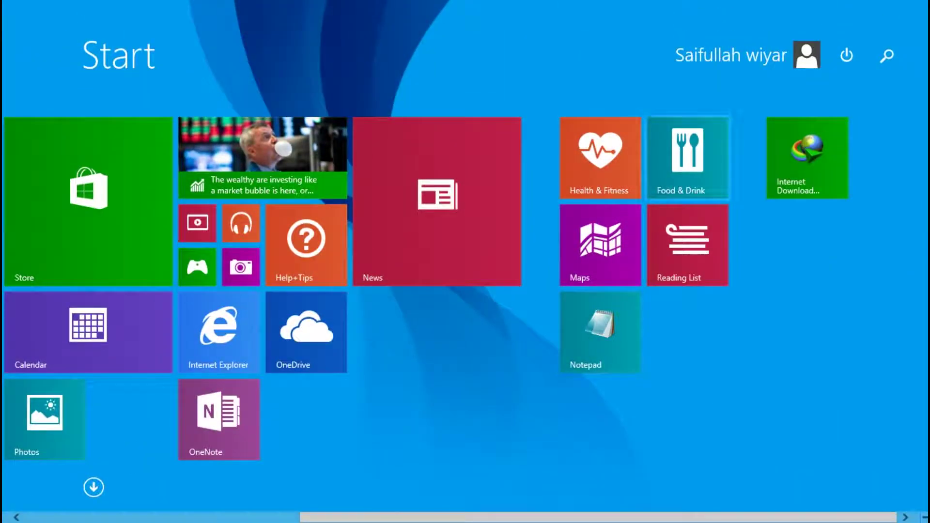
key(super)
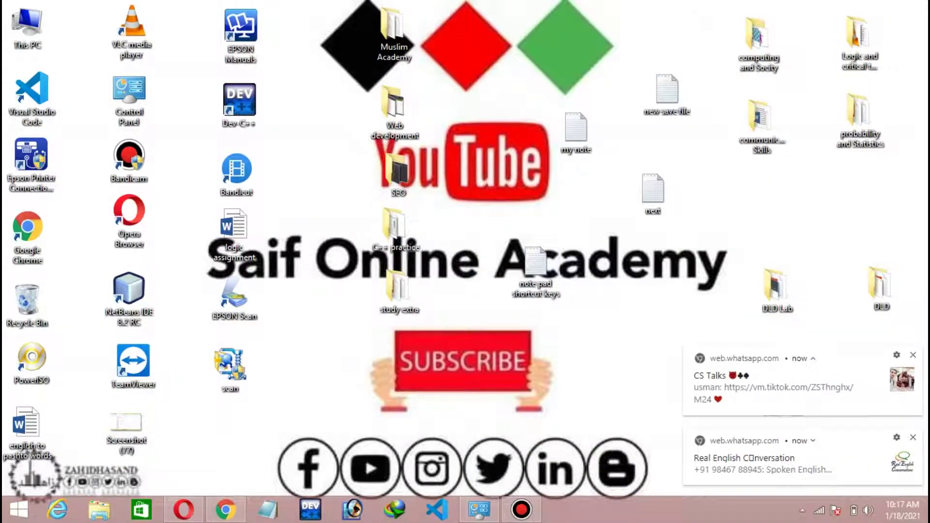
Search for "notepad" from the Start screen, open Notepad from the search and close its window
key(super)
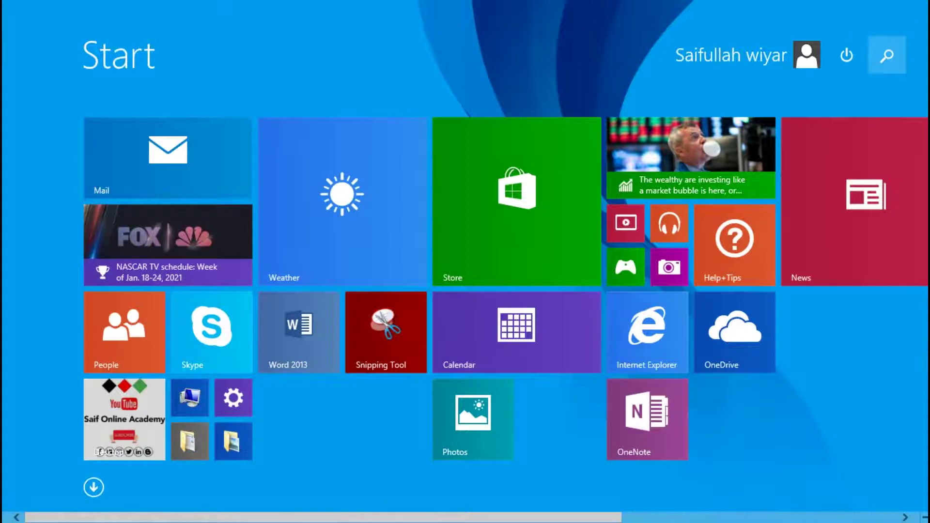
click(887, 55)
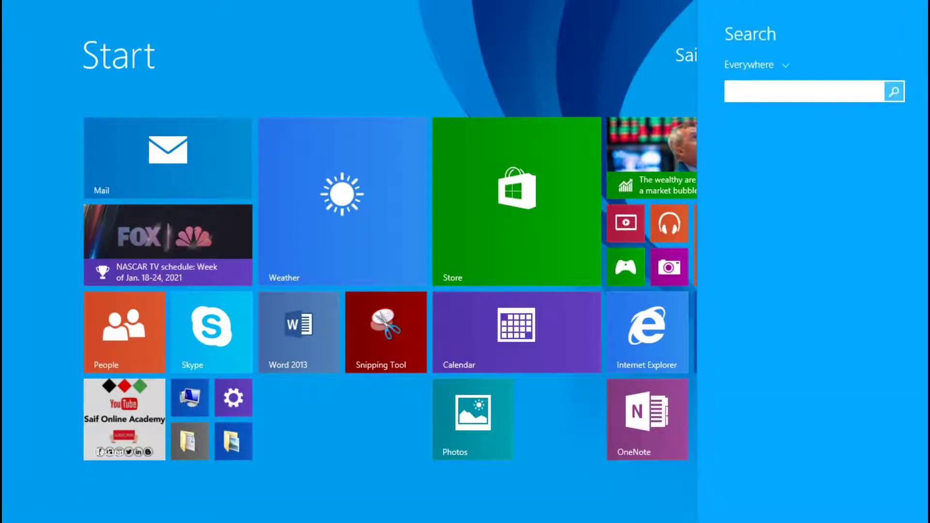
text(notepad)
key(Return)
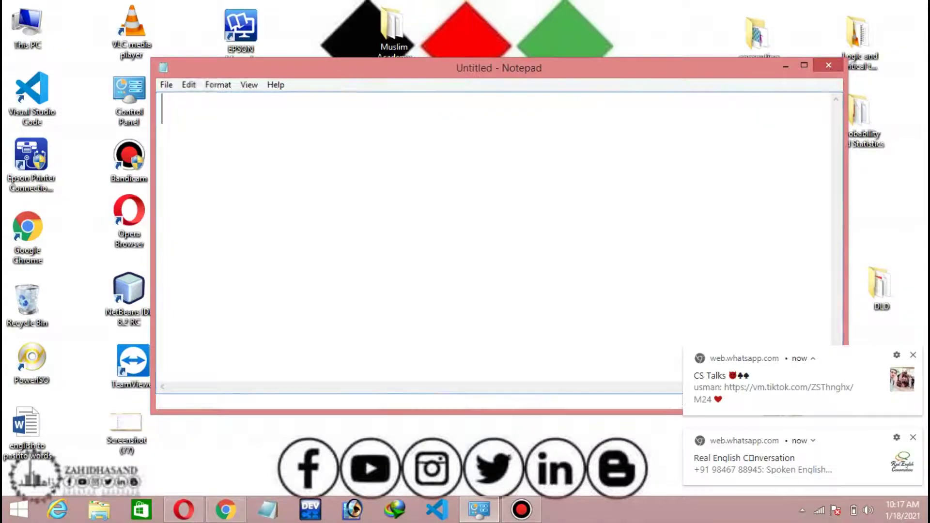
key(alt+F4)
Search from the Start screen again with only "note", open the Notepad result and close its window
key(super)
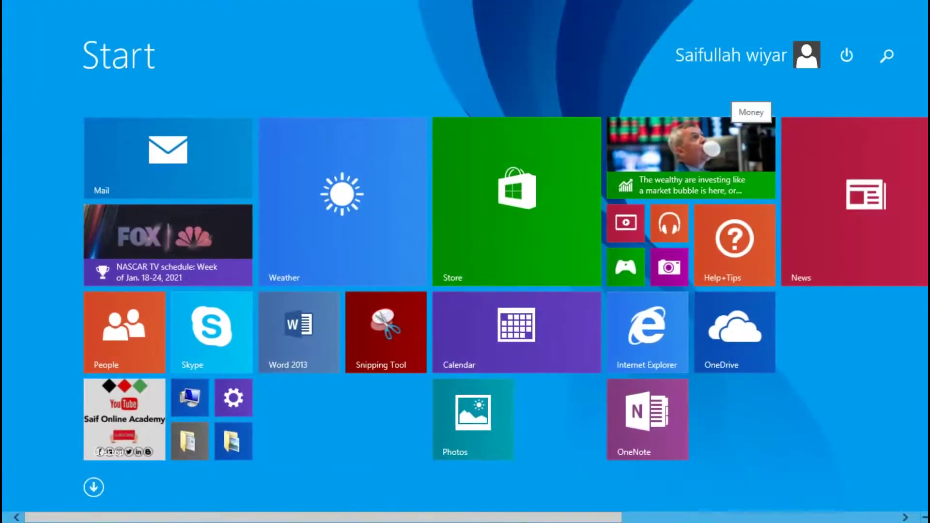
click(887, 55)
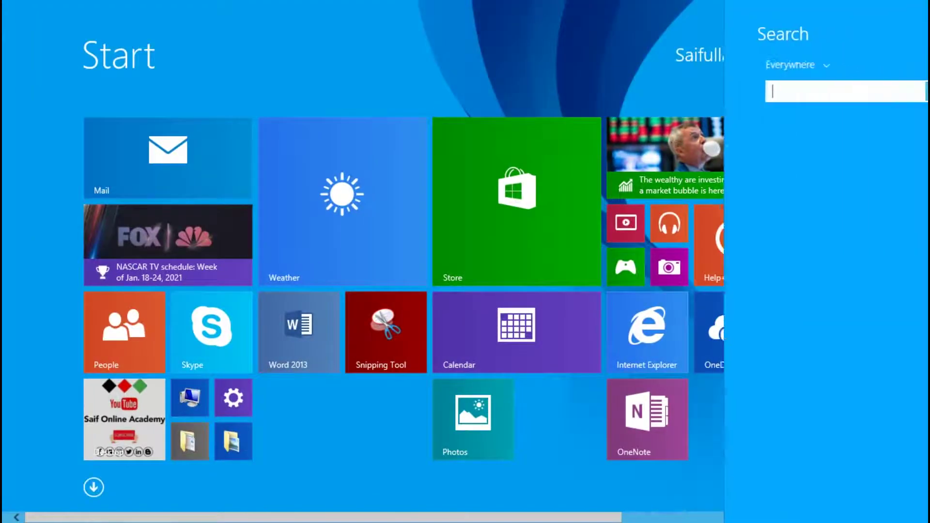
text(notere)
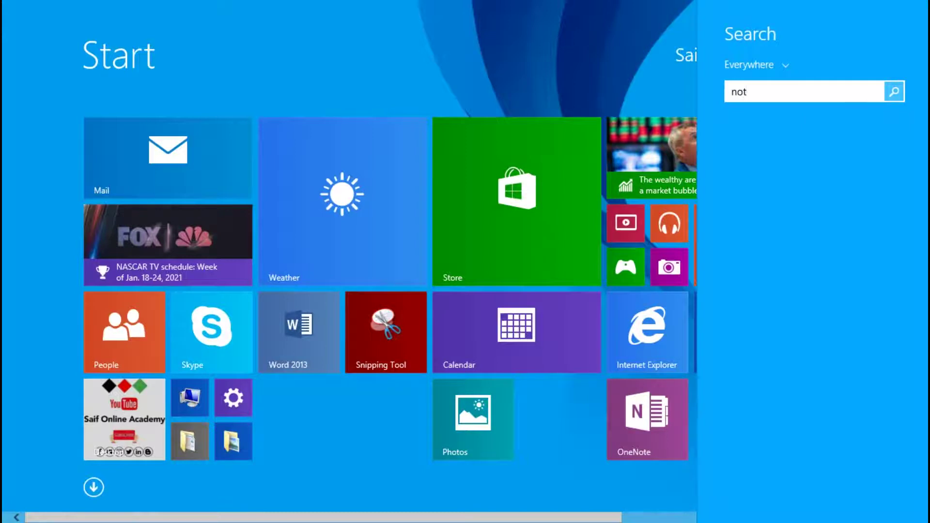
key(BackSpace)
key(BackSpace)
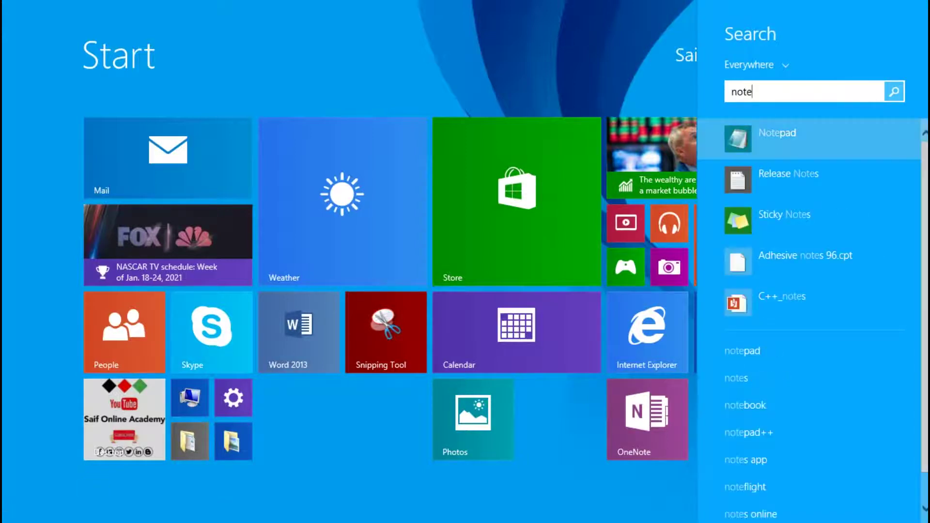
key(Return)
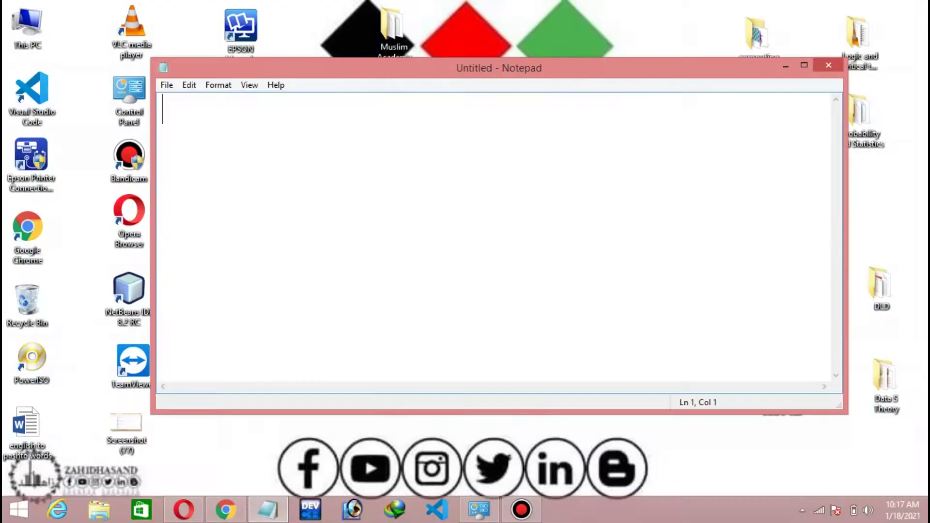
key(alt+F4)
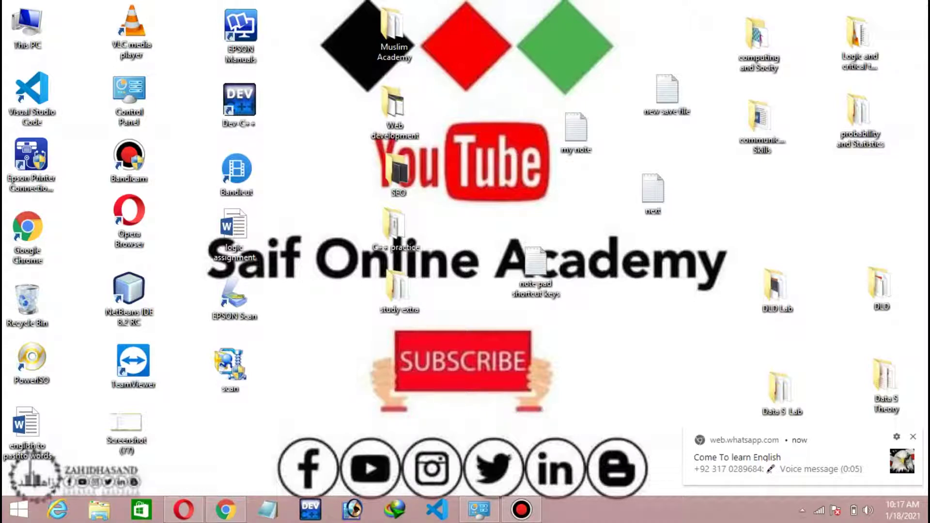
Delete the text files my note, new save file, next and note pad shortcut keys from the desktop
click(577, 131)
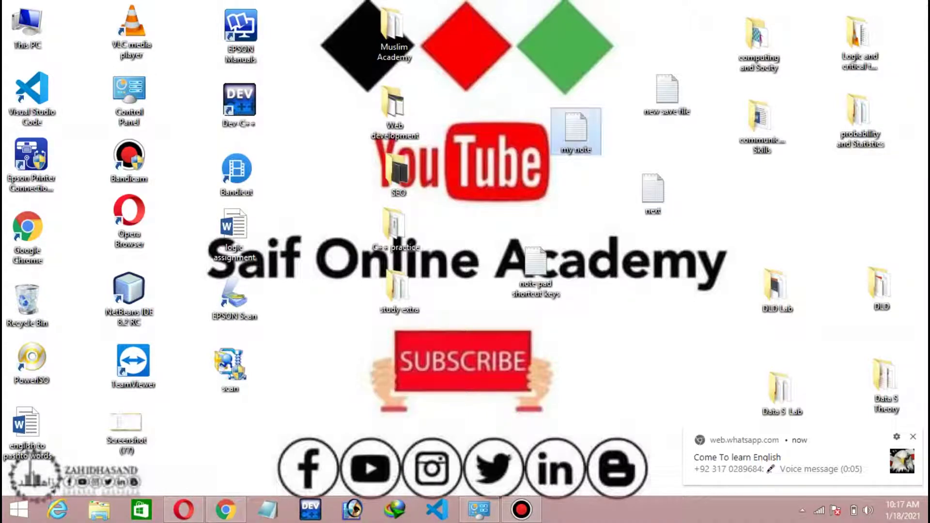
key(Delete)
drag(596, 326, 693, 65)
key(Delete)
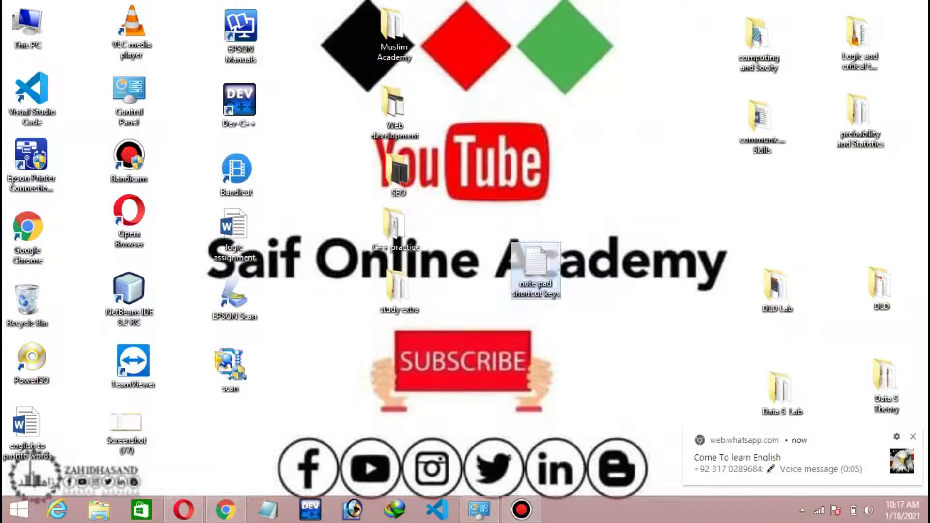
key(Delete)
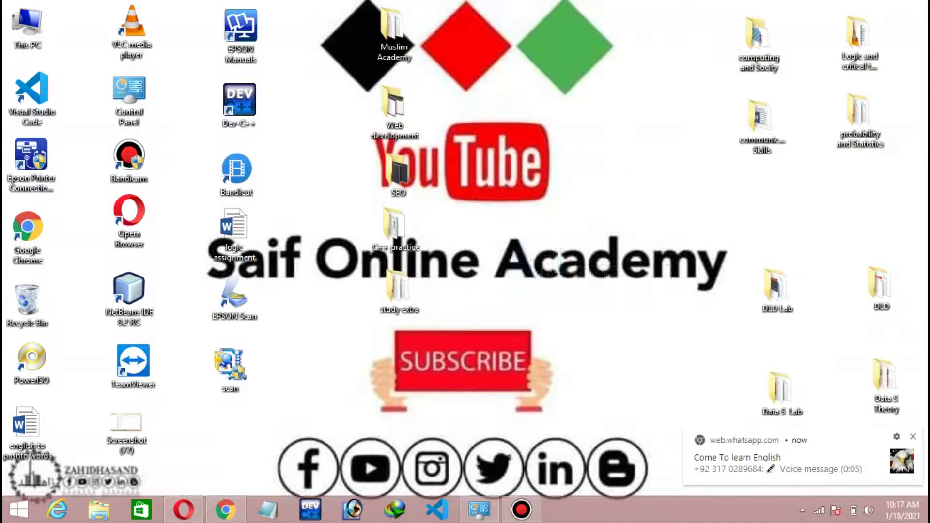
Show the types of new items that can be created on the desktop
right_click(592, 184)
mouse_move(625, 338)
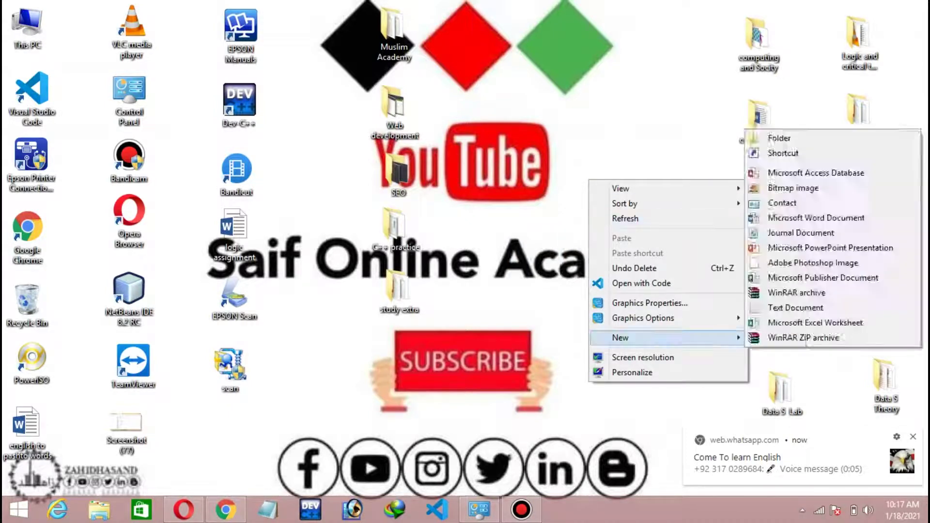
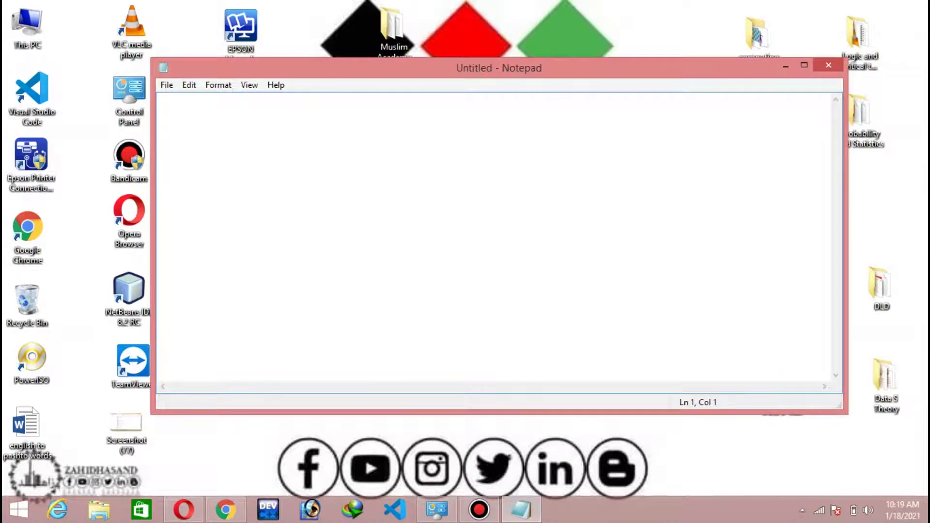
Minimize and restore the untitled Notepad window, close it and refresh the desktop
click(521, 508)
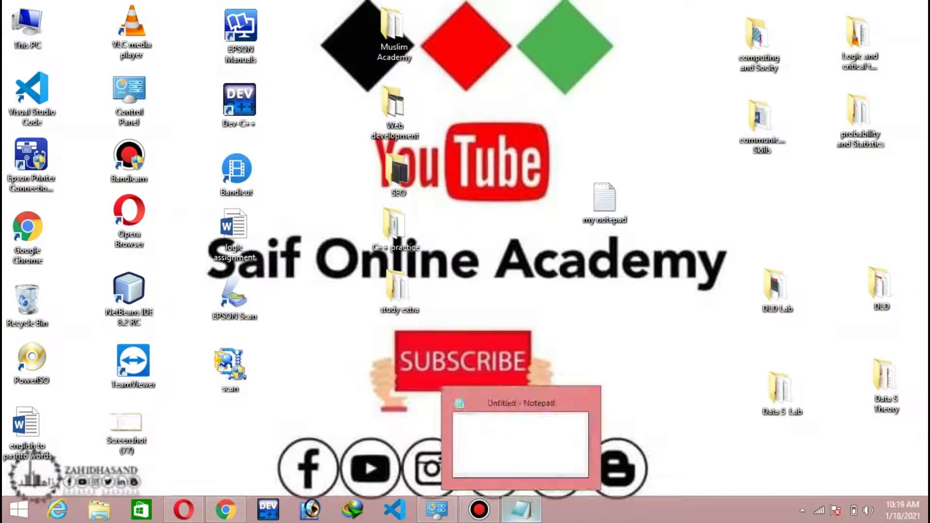
click(520, 508)
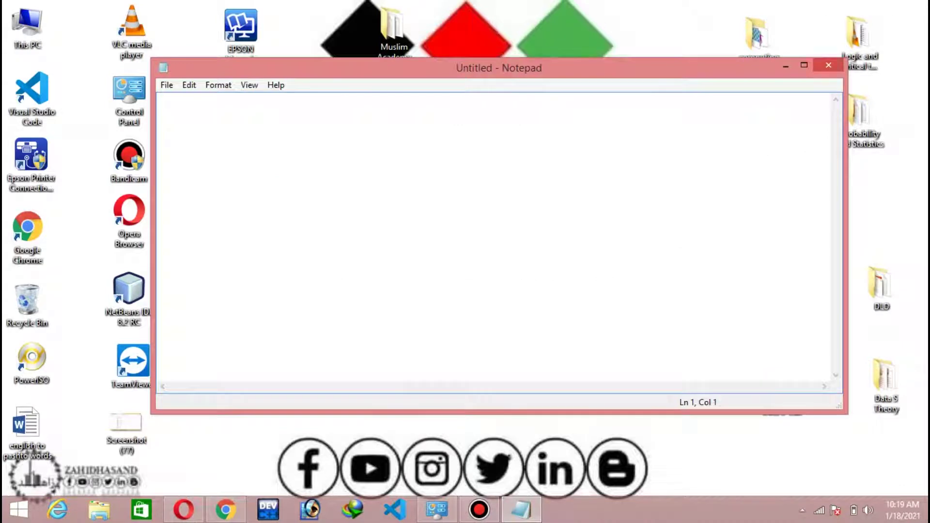
key(alt+F4)
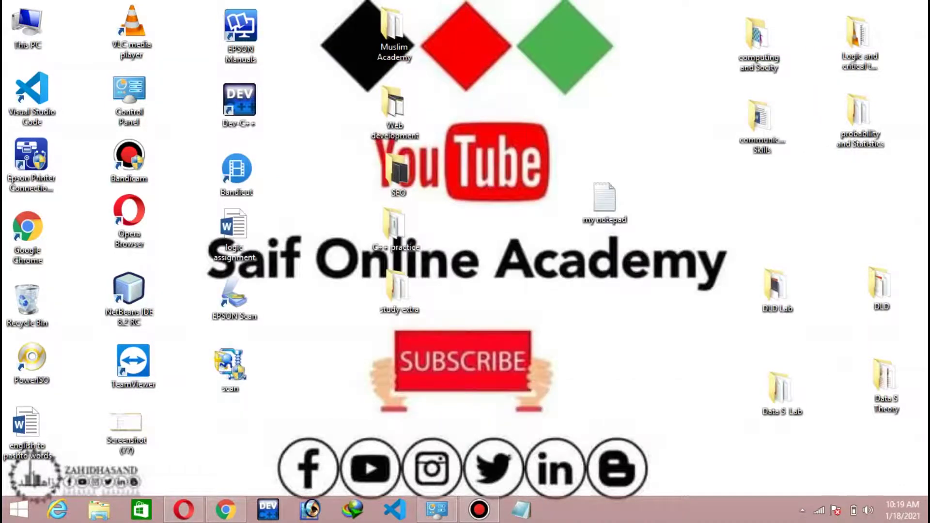
right_click(526, 107)
click(571, 148)
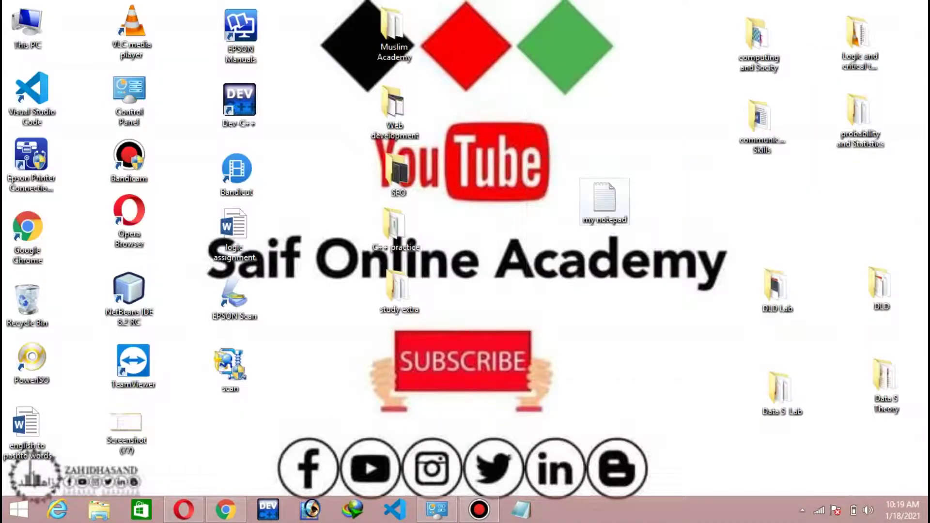
Open the my notepad file from the desktop and enter the line "runcommad = windows + r"
double_click(604, 199)
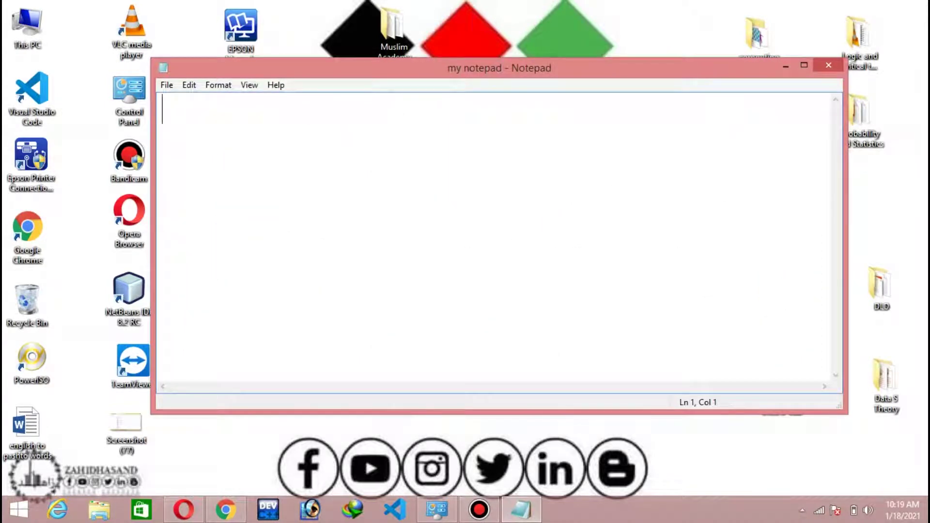
text(run)
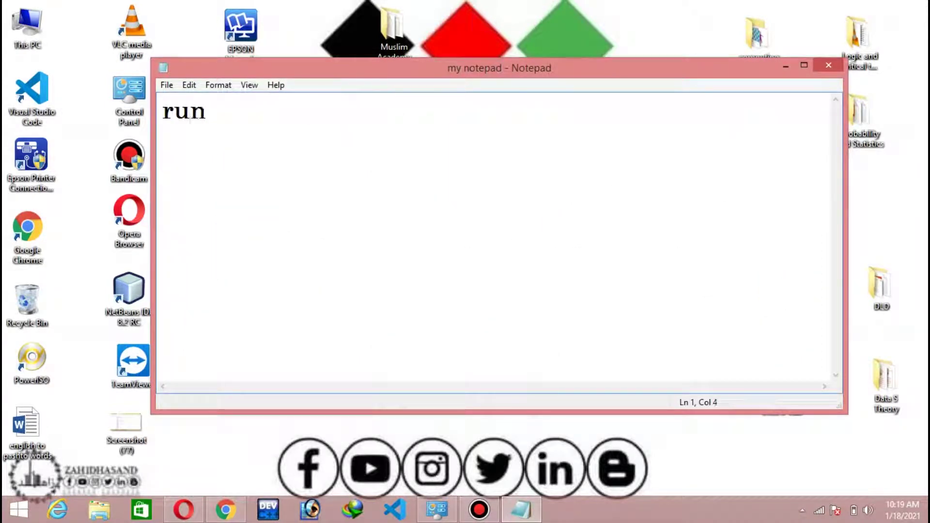
text(comaa)
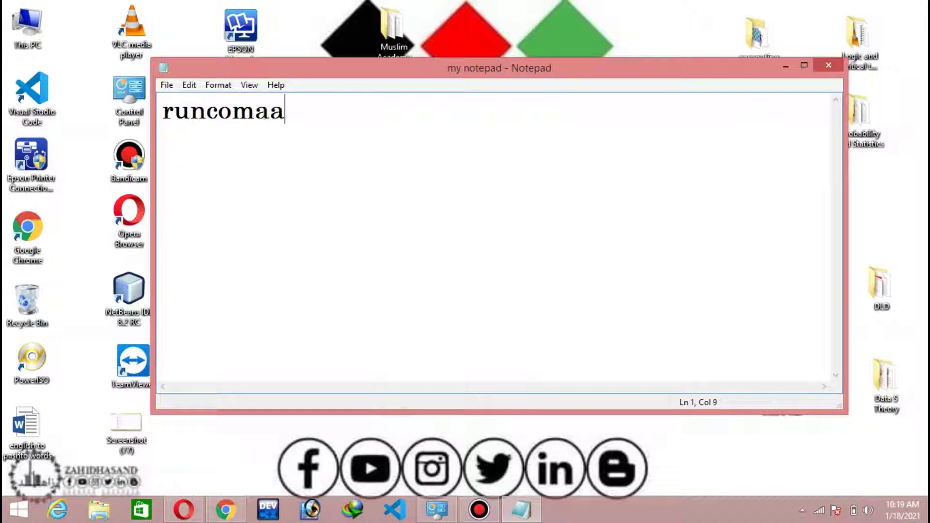
key(BackSpace)
key(BackSpace)
text(mad =)
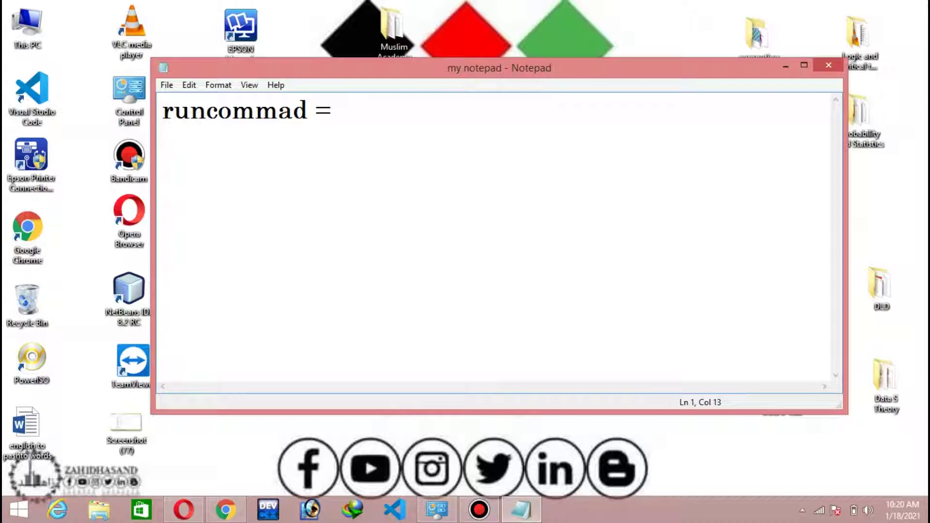
text(windowsw)
key(BackSpace)
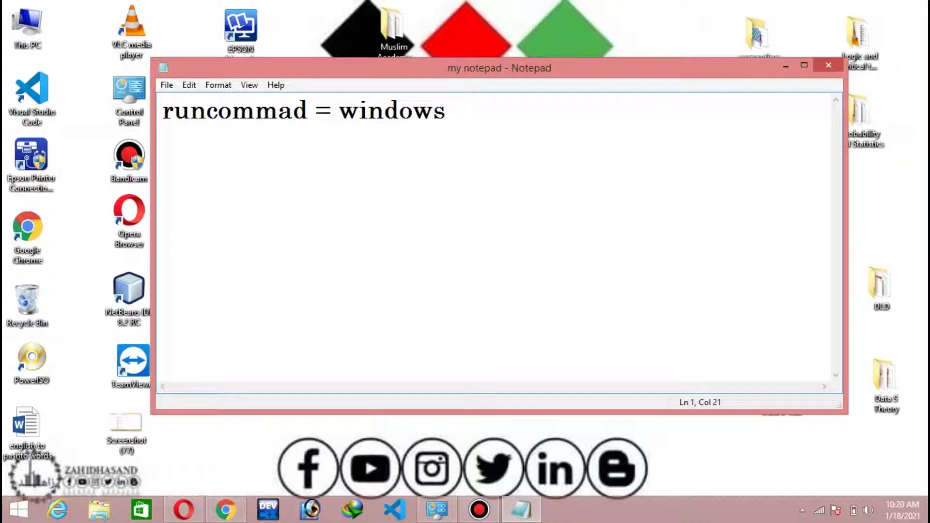
text(+ r)
Launch Notepad through the Run dialog with the command notepad and close the new untitled window
key(super+r)
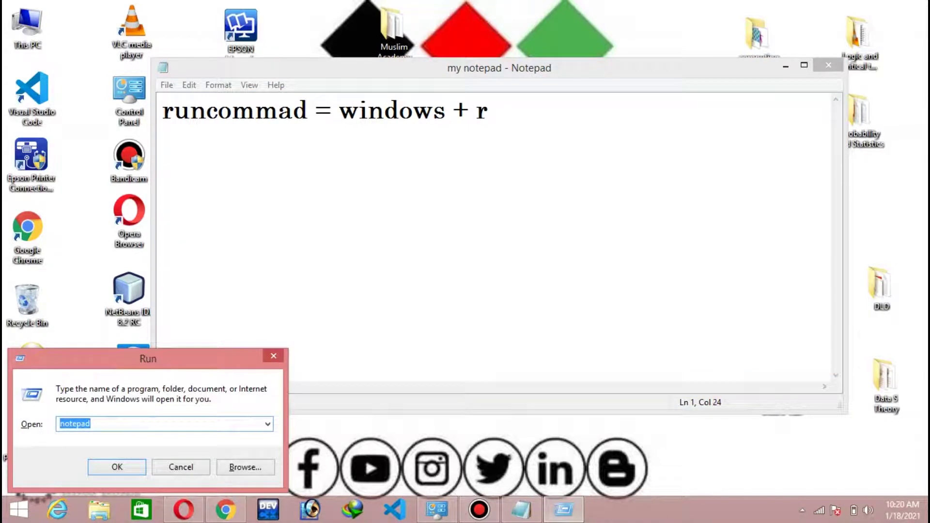
drag(148, 358, 197, 244)
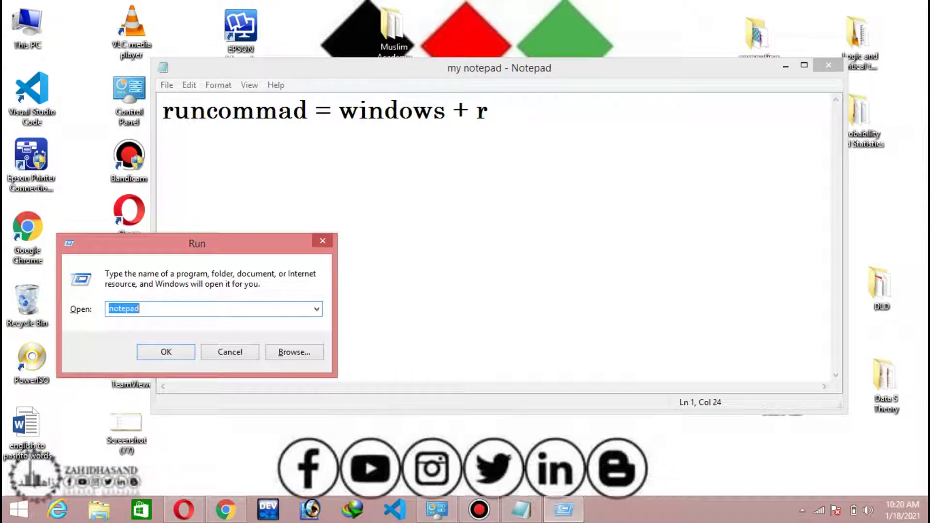
key(BackSpace)
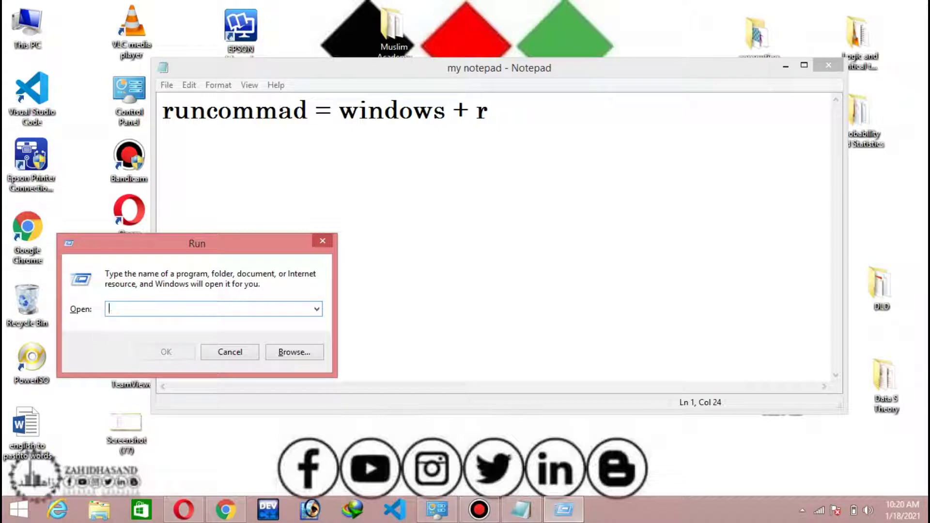
text(notepad)
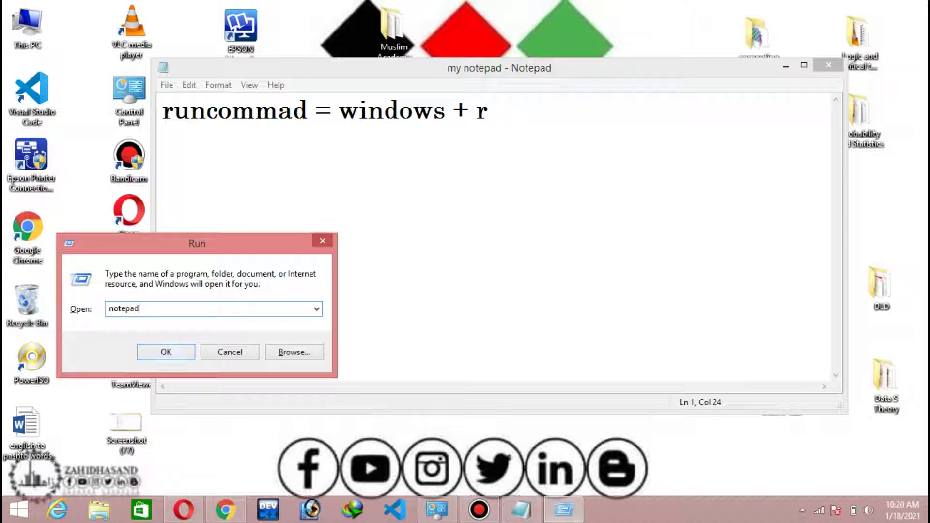
key(Return)
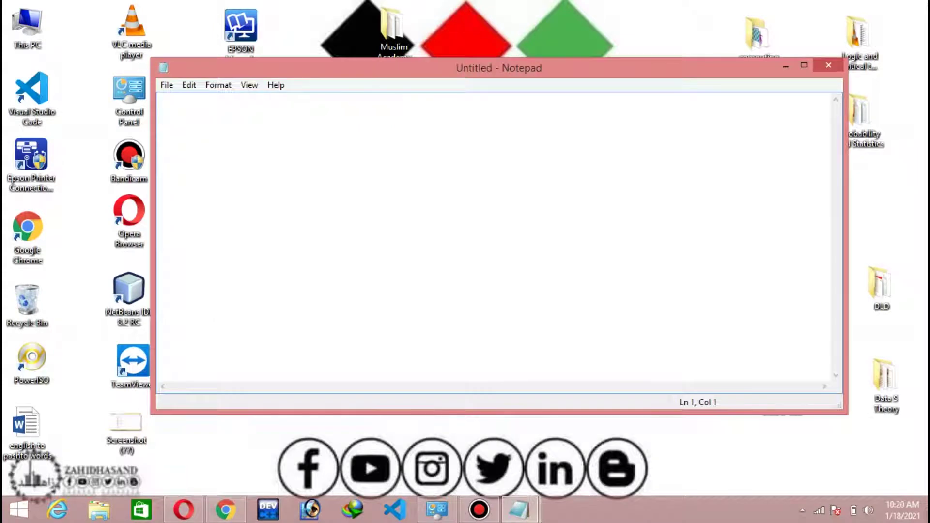
key(alt+F4)
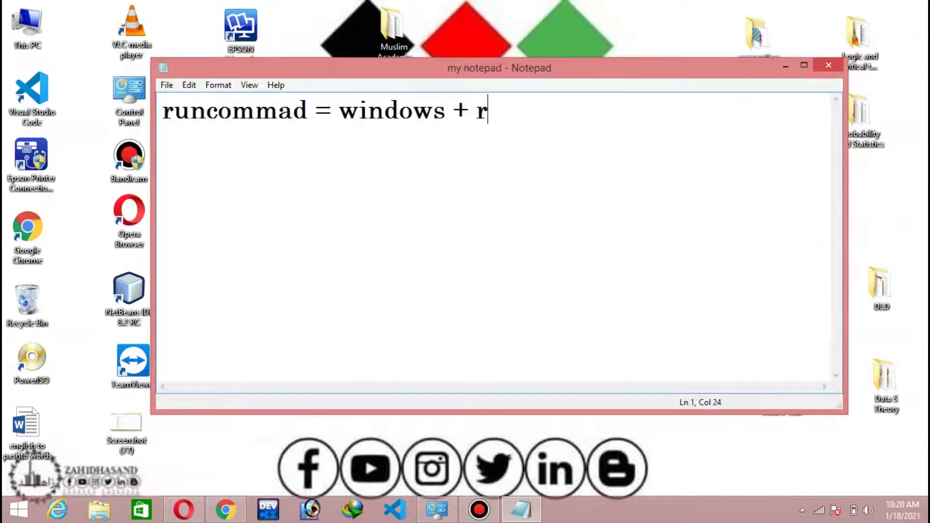
Close the my notepad file without saving its changes
key(alt+F4)
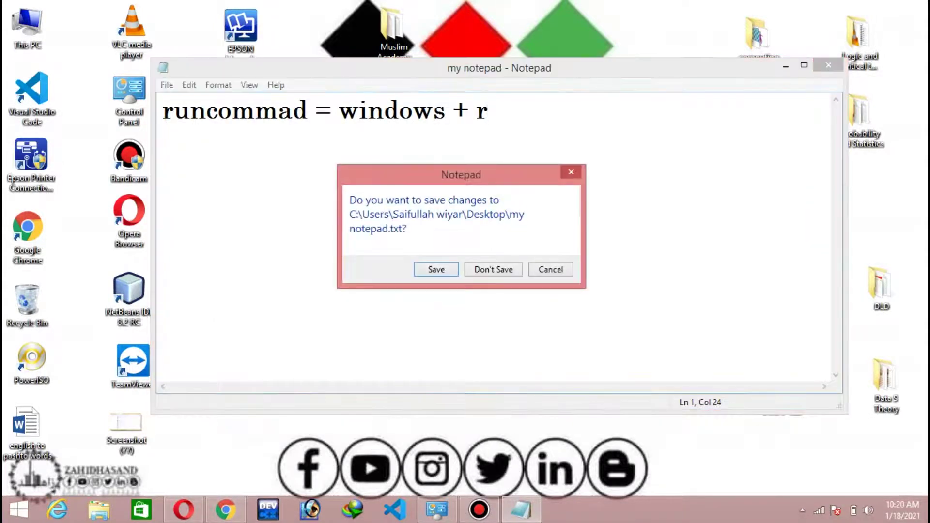
key(Tab)
key(Return)
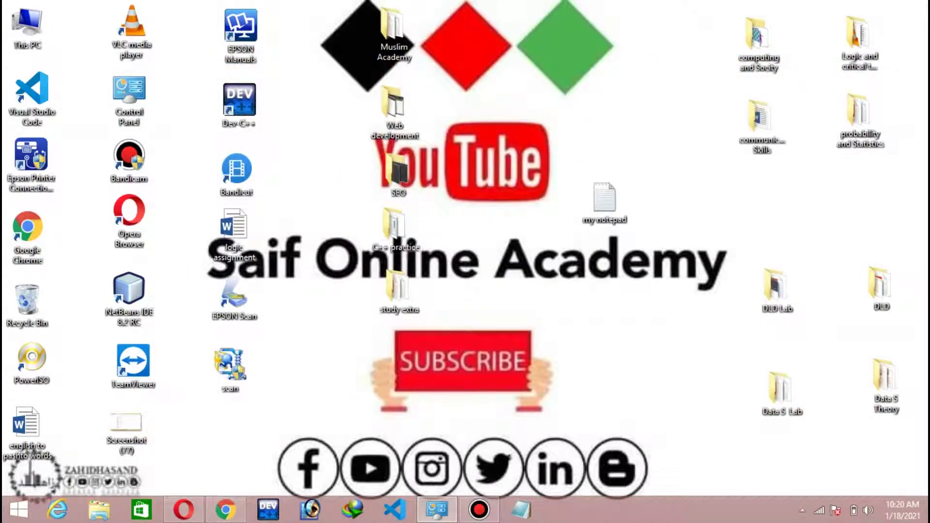
Start a blank Notepad window from the Run dialog using notepad, and close that window
key(super+r)
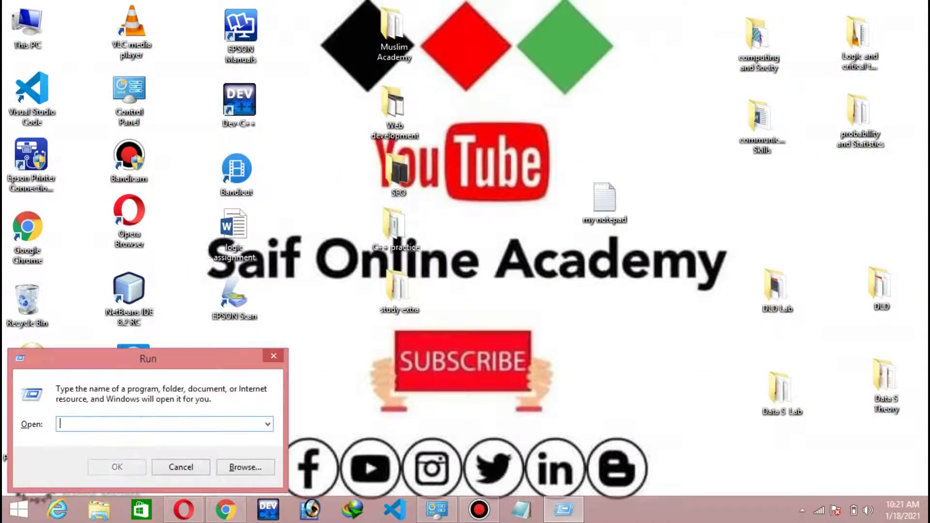
text(nod)
key(BackSpace)
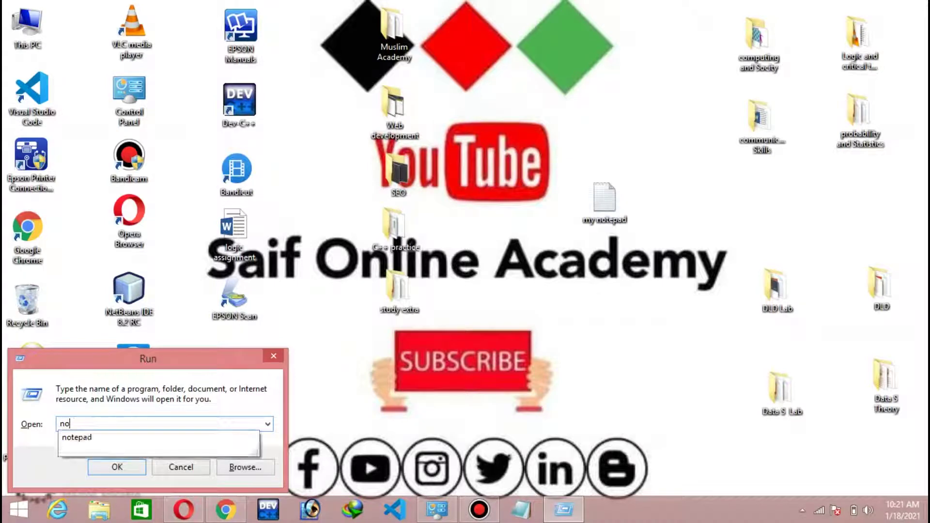
text(tepad)
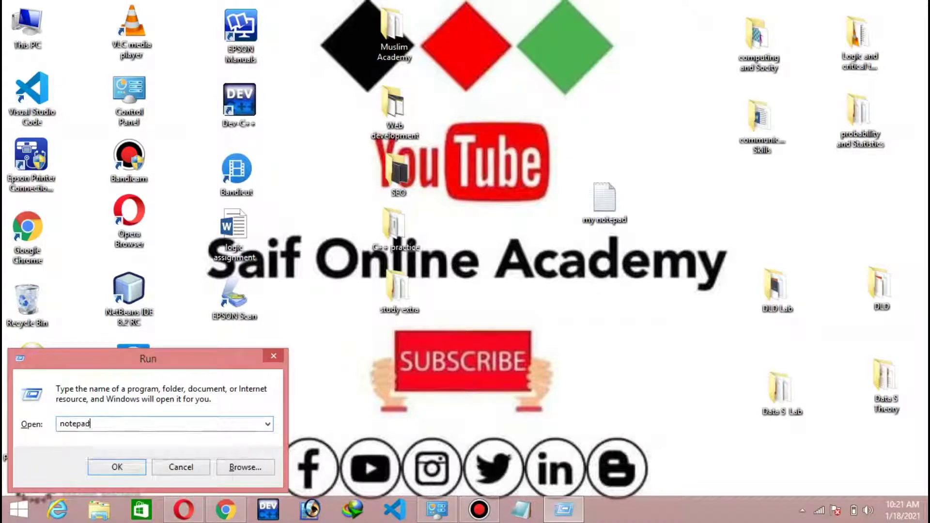
key(Return)
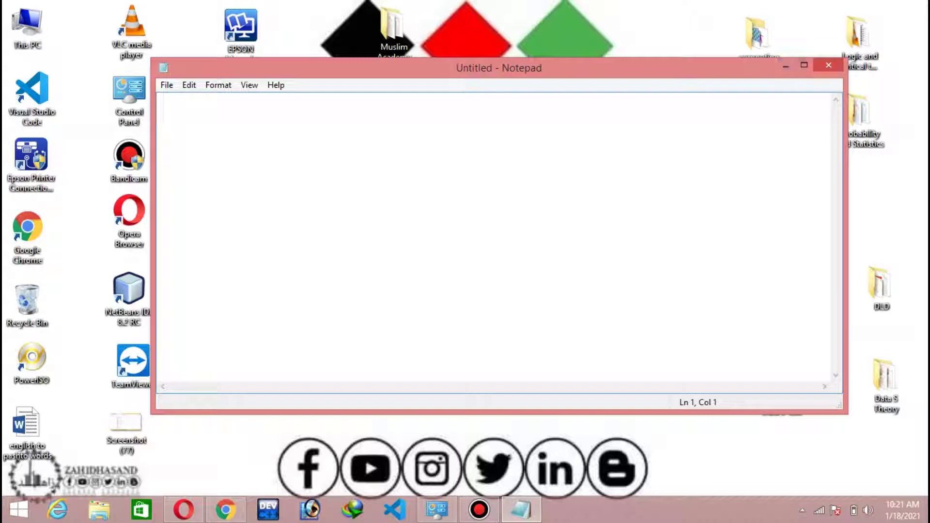
click(829, 65)
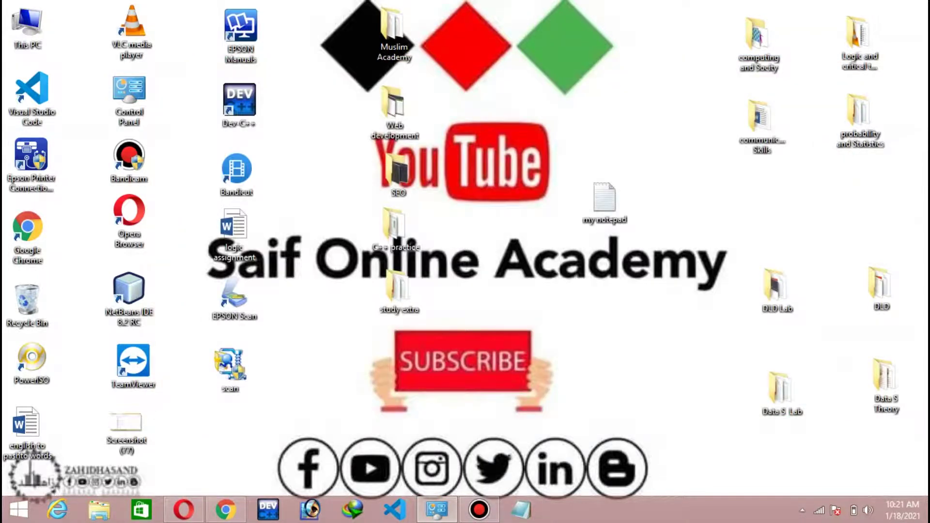
Reopen Notepad through the Run dialog with the remembered command, shift the window slightly down and maximize it
key(super+r)
key(Return)
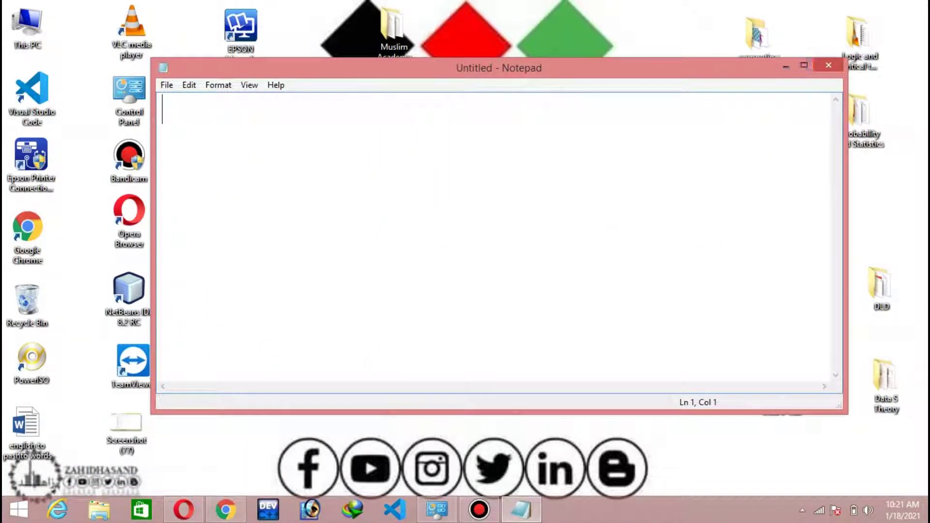
drag(499, 68, 498, 98)
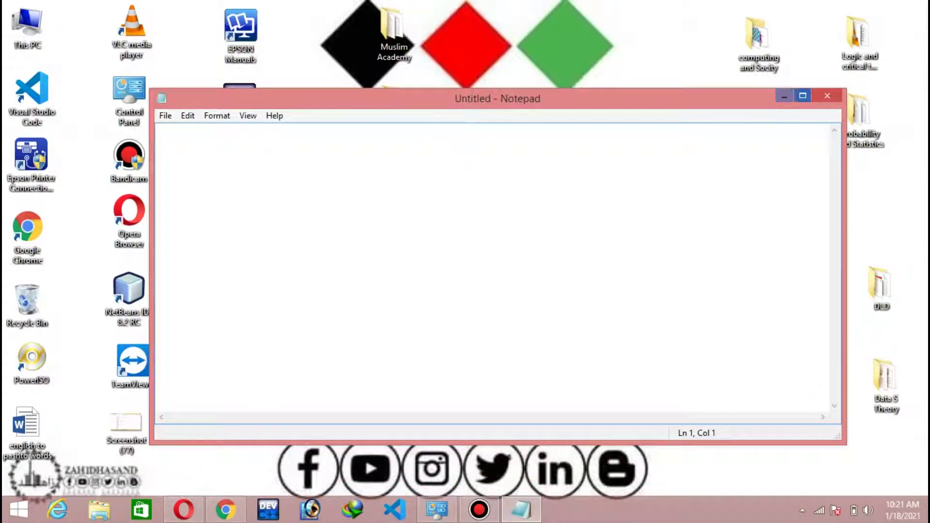
click(803, 96)
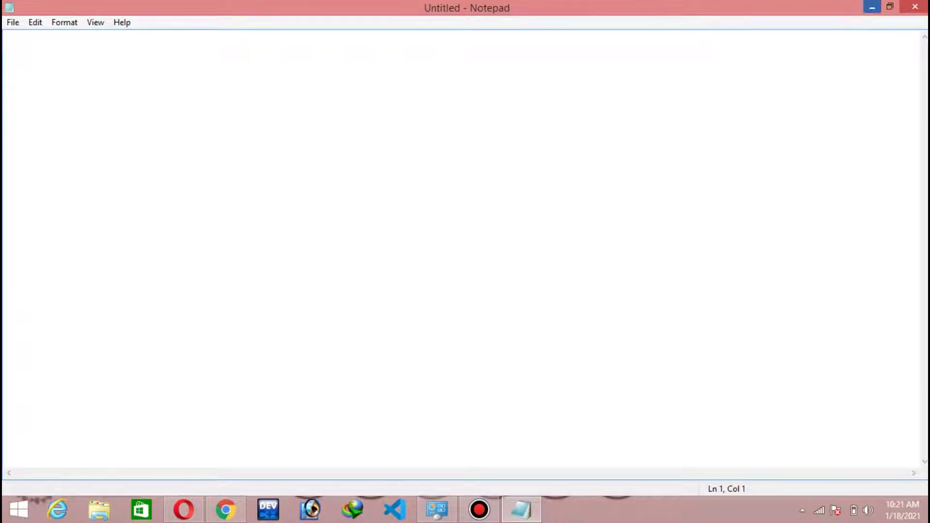
Minimize the untitled Notepad window, preview it on the taskbar, and repeat minimizing and bringing it back
click(873, 7)
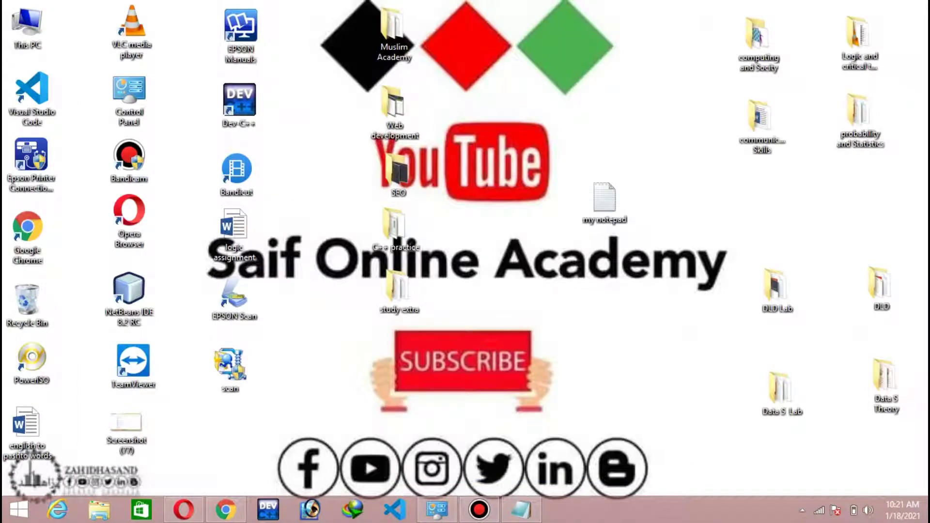
mouse_move(521, 510)
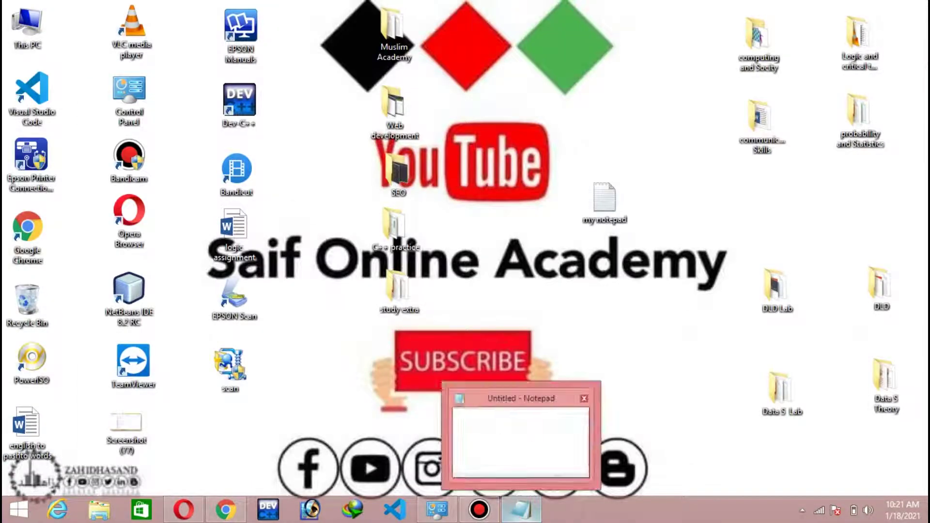
mouse_move(183, 510)
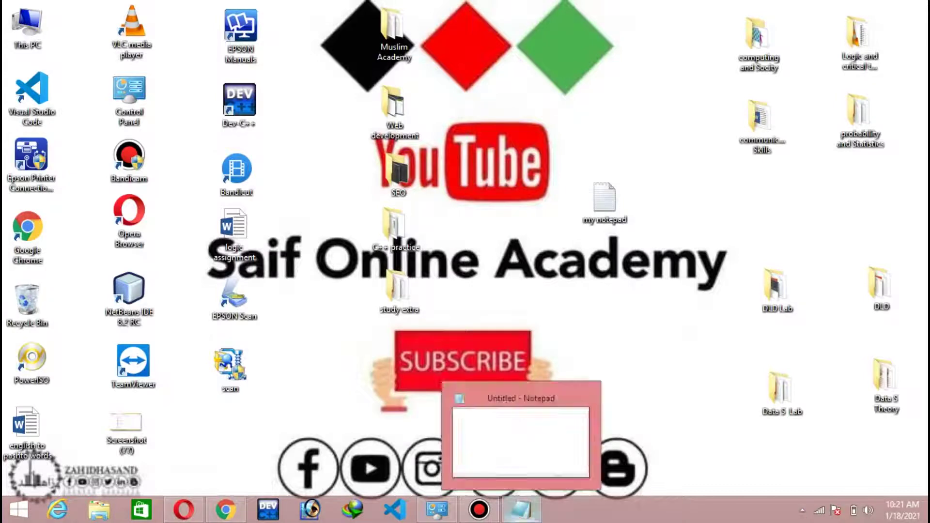
click(521, 509)
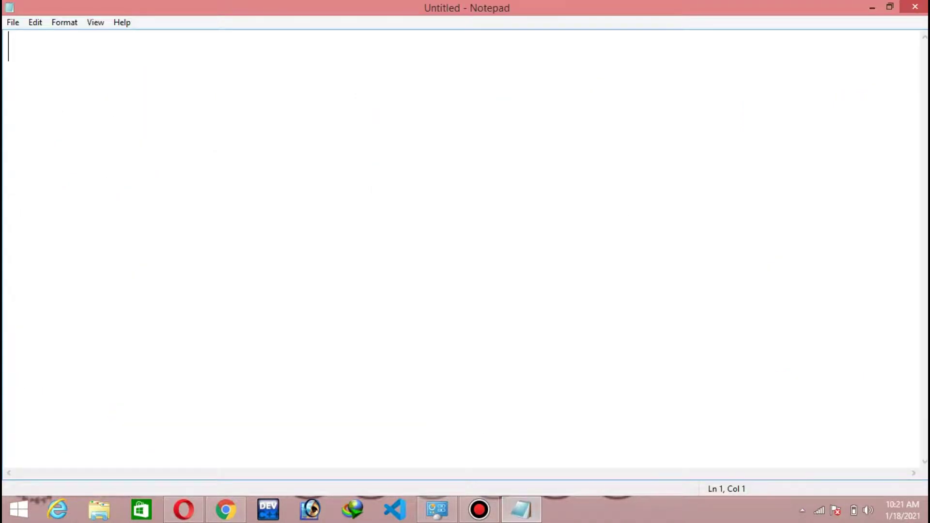
click(521, 508)
click(521, 508)
Restore the Notepad window to its smaller size, maximize it again, and minimize and reopen it
click(893, 6)
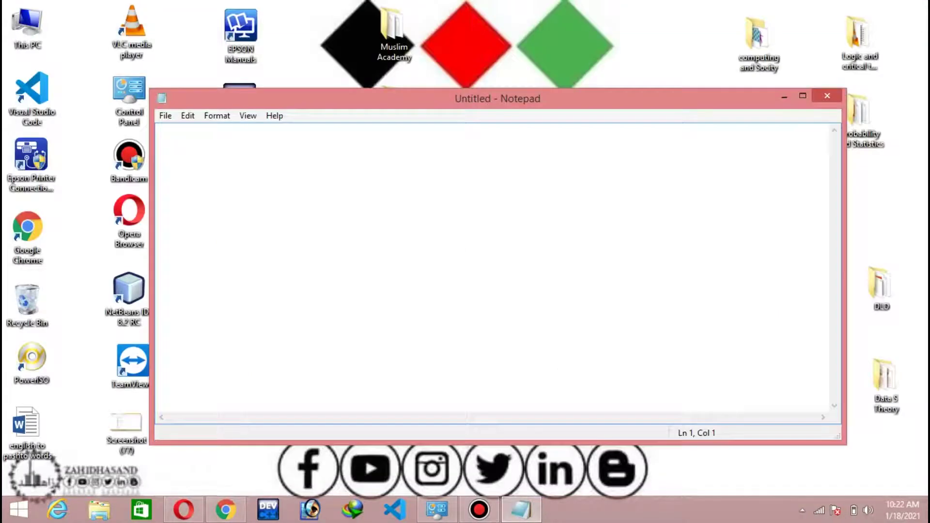
click(803, 96)
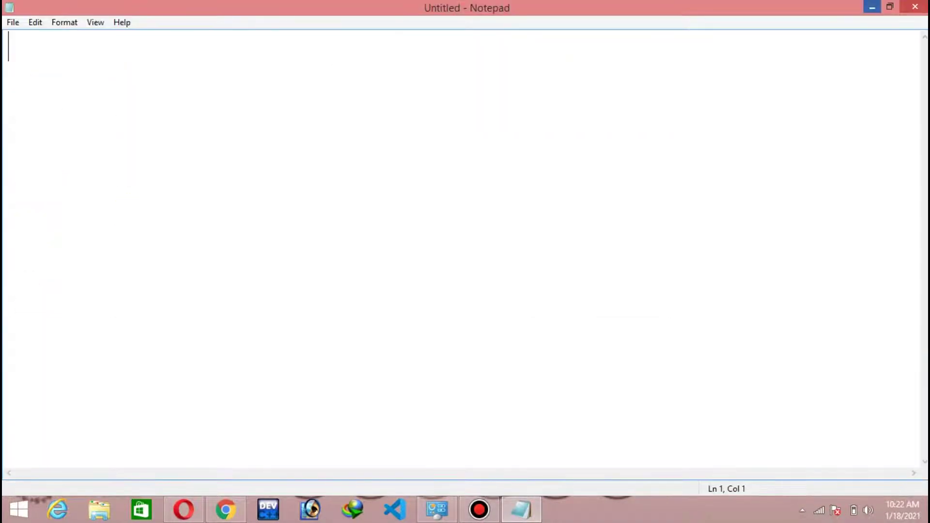
click(873, 7)
click(521, 509)
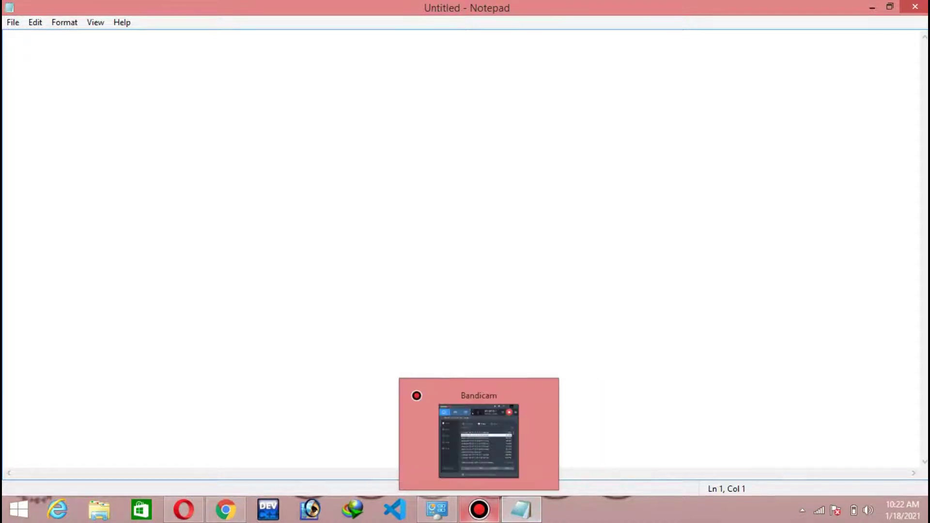
click(480, 510)
click(479, 510)
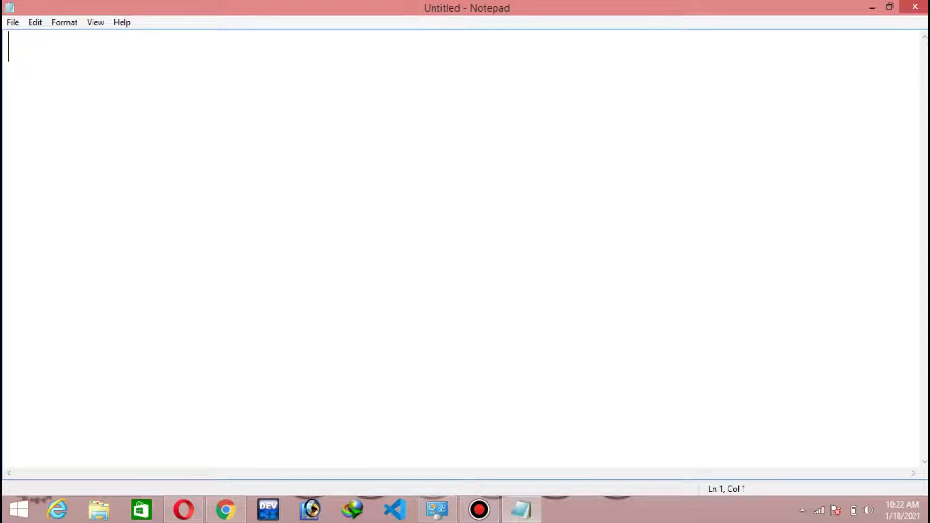
click(872, 7)
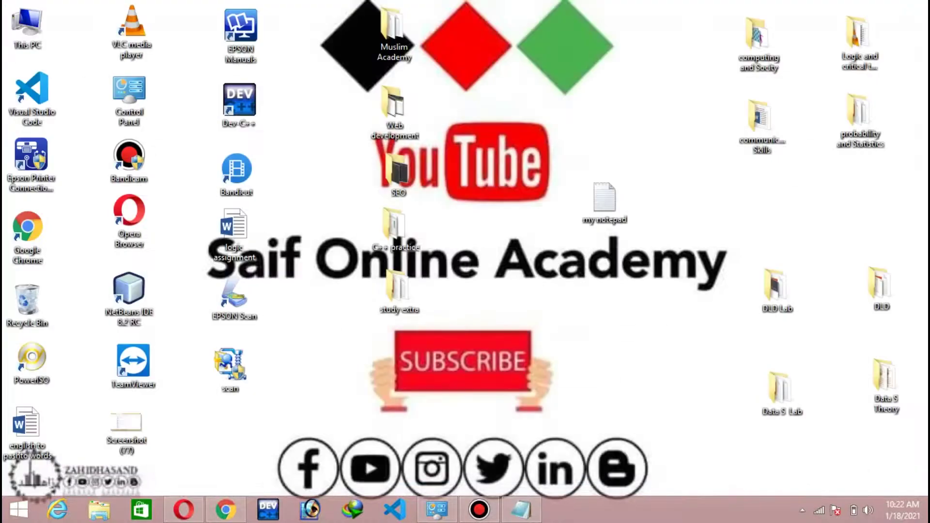
double_click(605, 201)
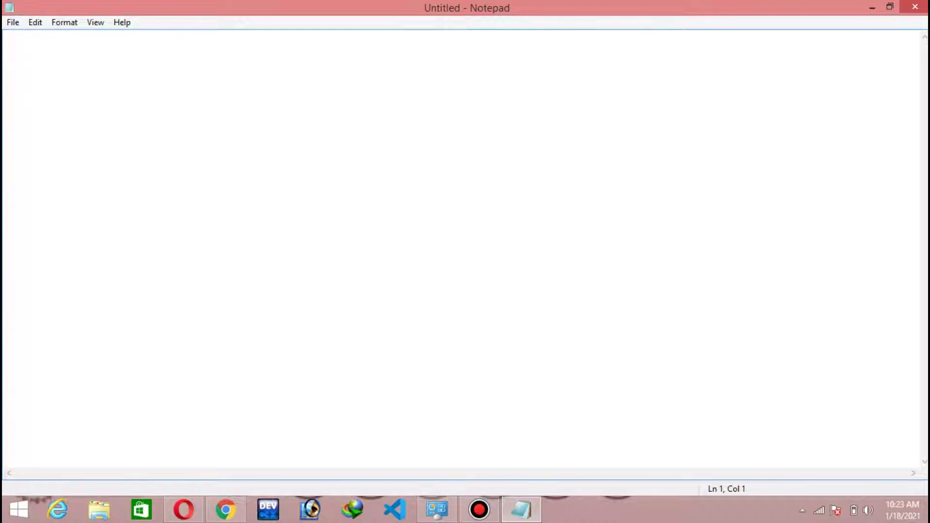
Start a new blank document in the untitled Notepad window
key(alt+f)
key(Down)
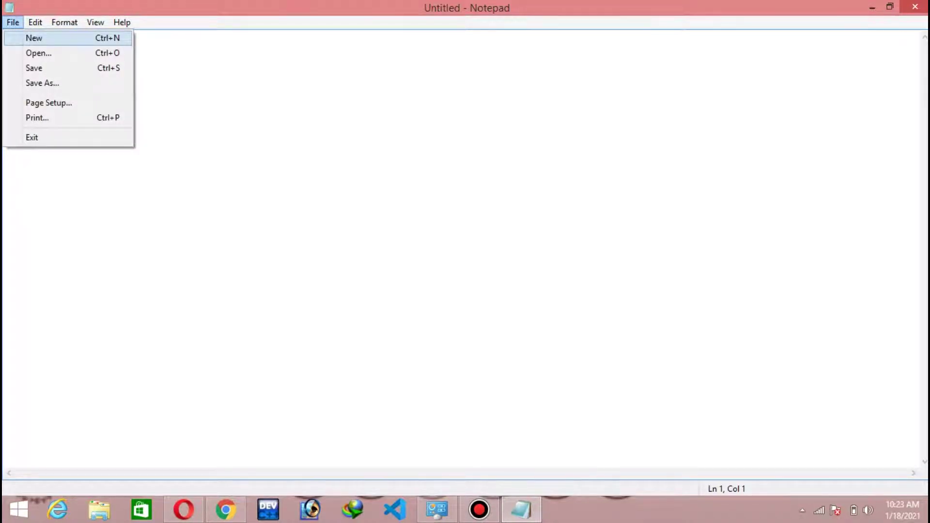
key(Return)
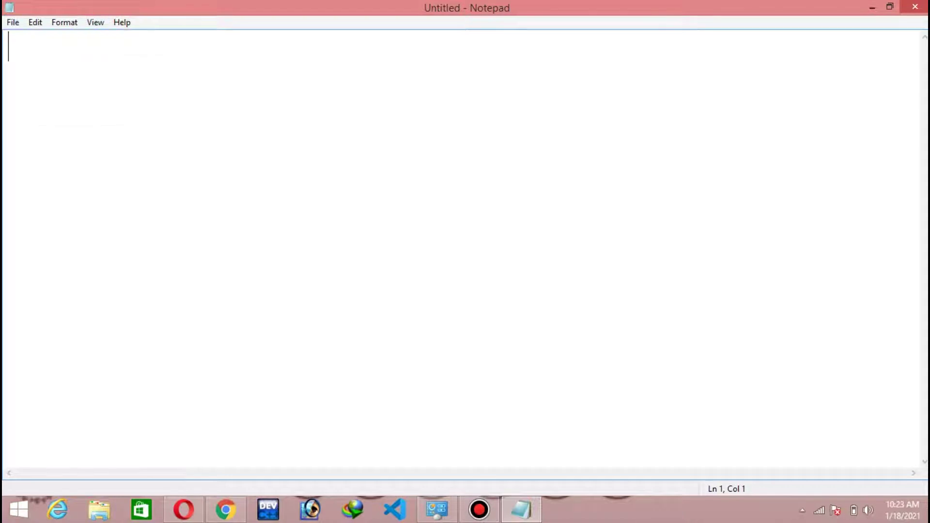
Enter the text "Saif online academy" in the blank document
text(Saif )
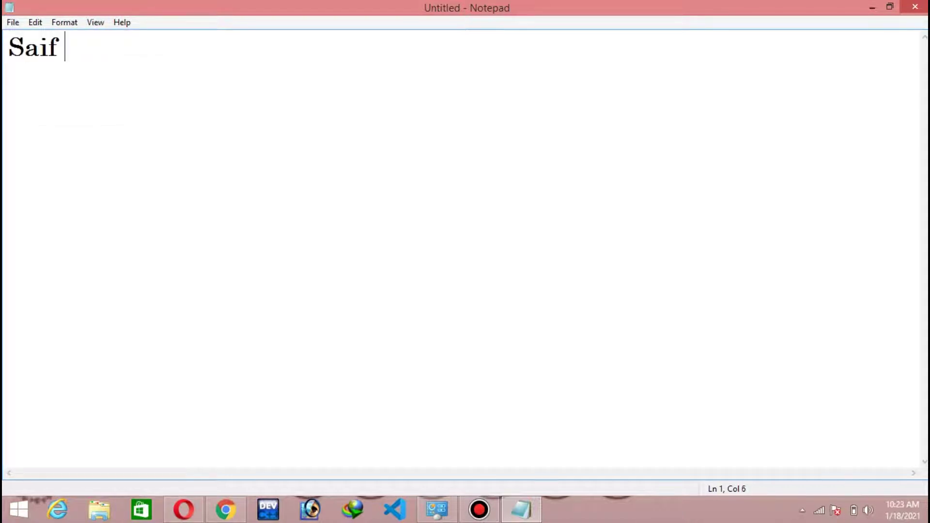
text(onj)
key(BackSpace)
text(;omj)
key(BackSpace)
key(BackSpace)
key(BackSpace)
key(BackSpace)
text(l)
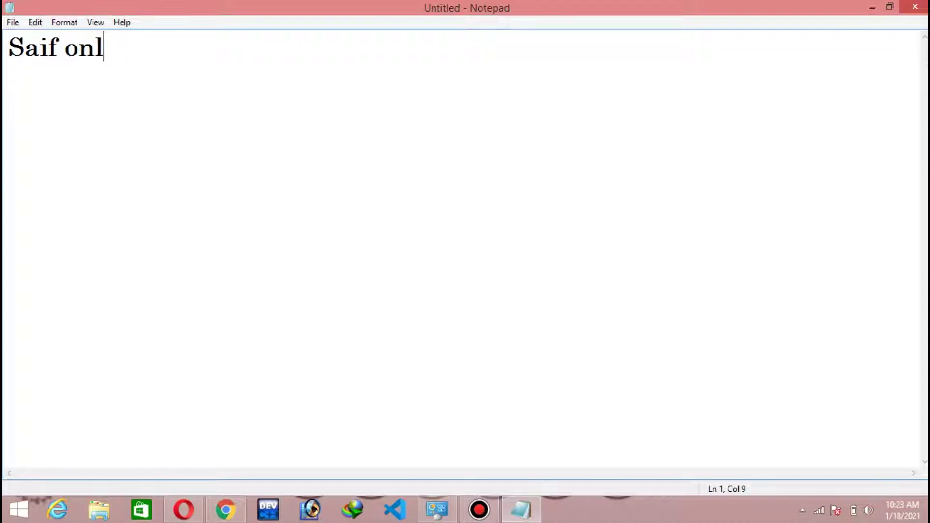
text(ine a)
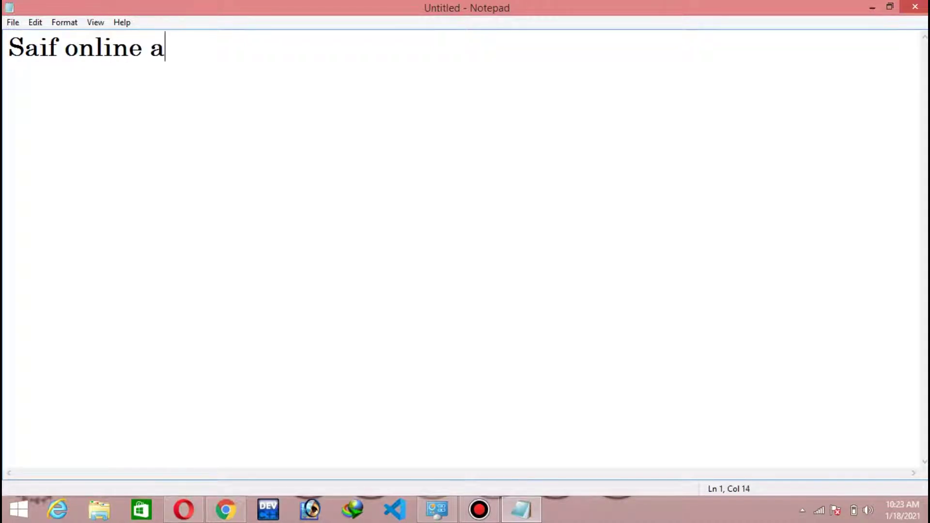
text(cadem)
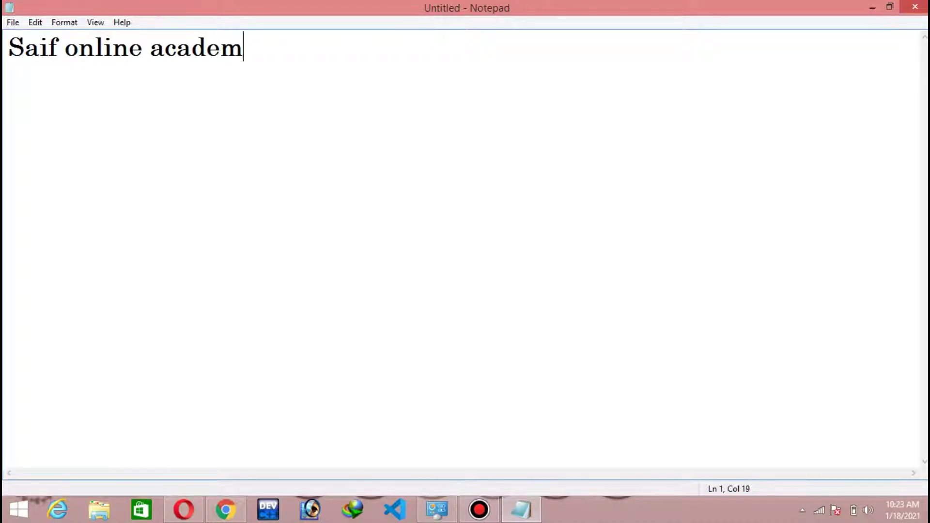
text(y)
Copy the whole text and replace it with seven pasted copies in a row on the same line
key(ctrl+a)
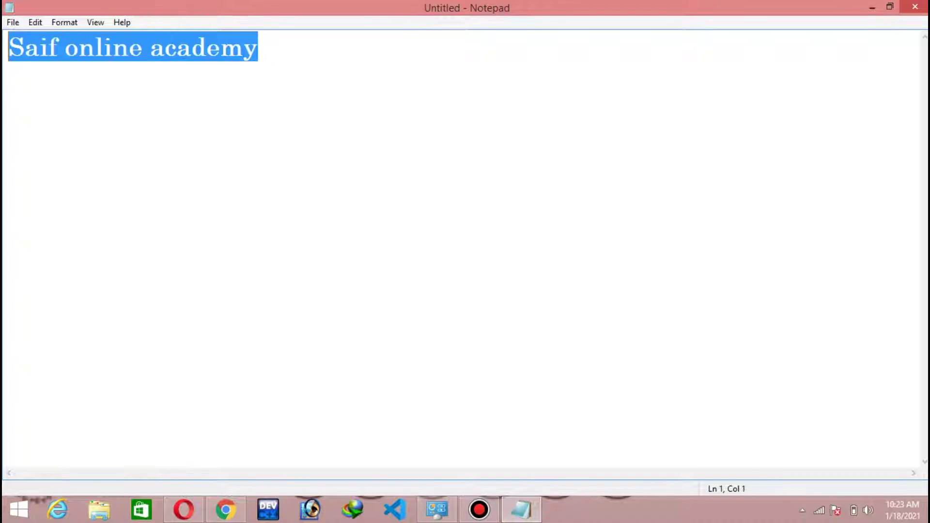
key(ctrl+c)
key(ctrl+v)
key(ctrl+v)
key(ctrl+v)
key(ctrl+v)
key(ctrl+v)
key(ctrl+v)
key(ctrl+v)
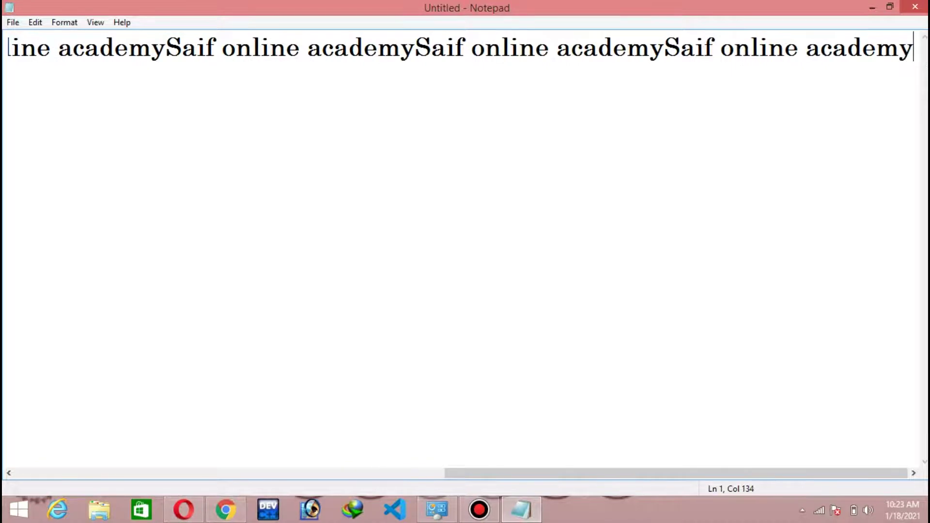
Turn on Word Wrap, and replace the whole text with six pasted copies of itself to fill the page
key(alt+o)
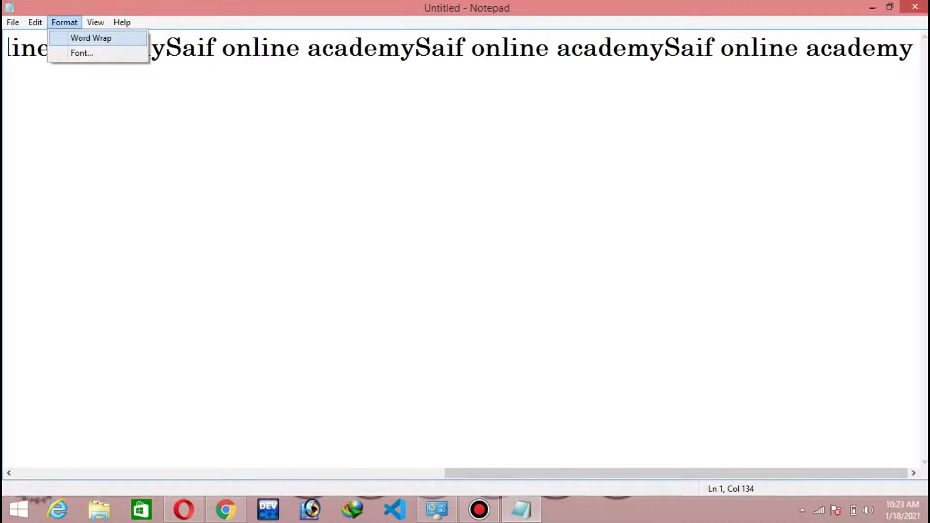
key(Return)
key(ctrl+a)
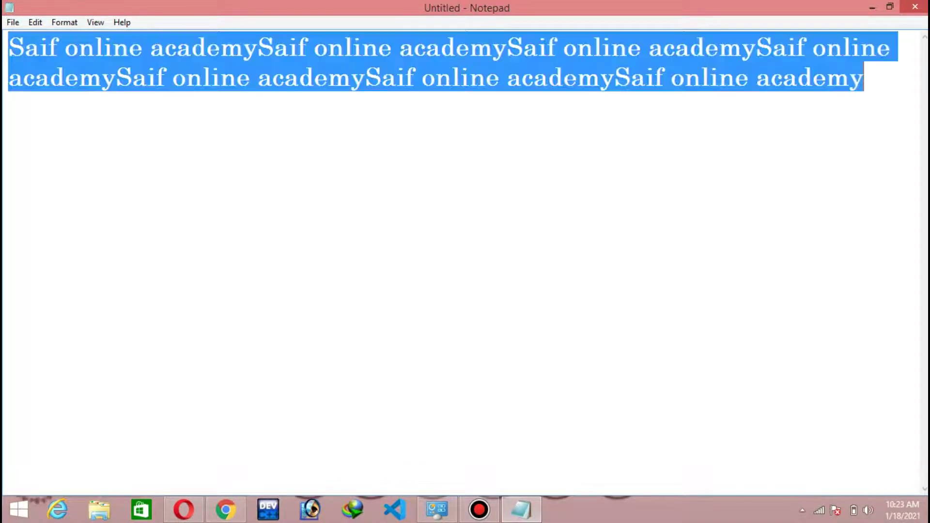
key(ctrl+v)
key(ctrl+v)
key(ctrl+v)
key(ctrl+v)
key(ctrl+v)
key(ctrl+v)
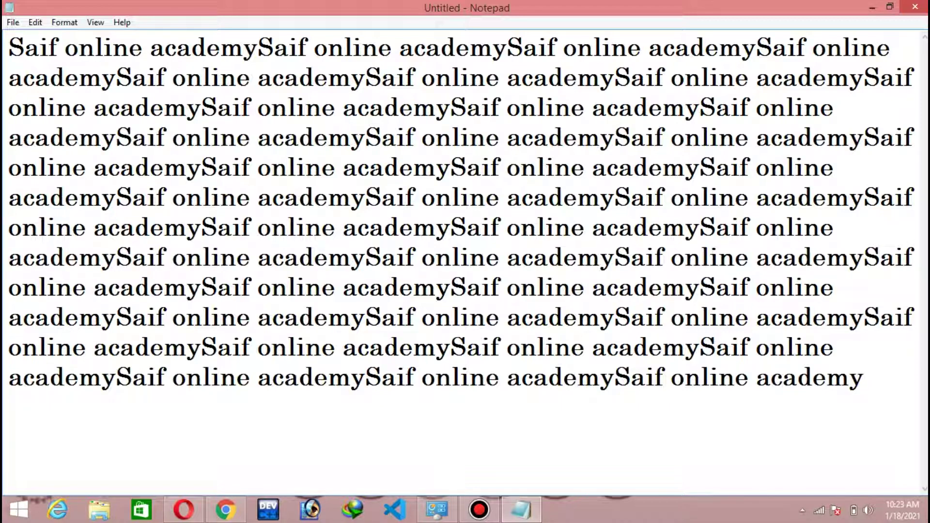
Start a new document, discarding the unsaved text in the untitled one
key(alt)
key(f)
key(Return)
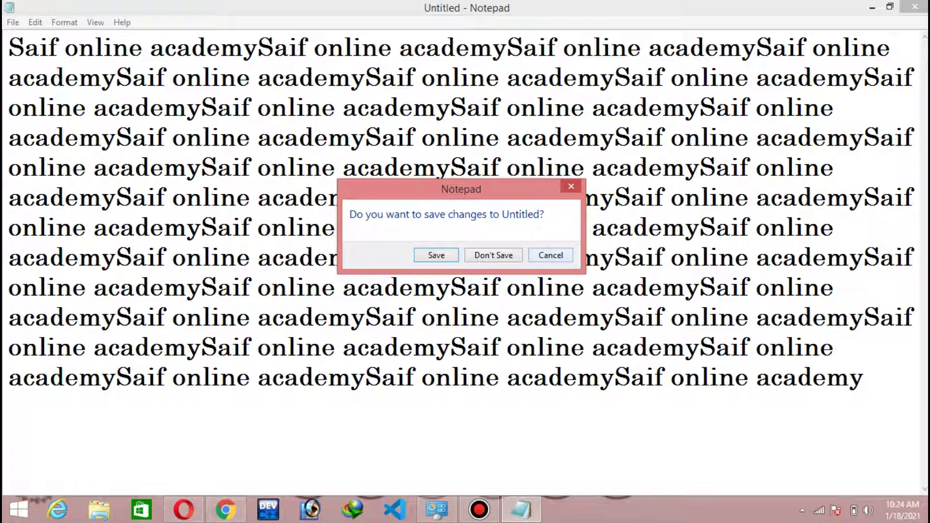
key(n)
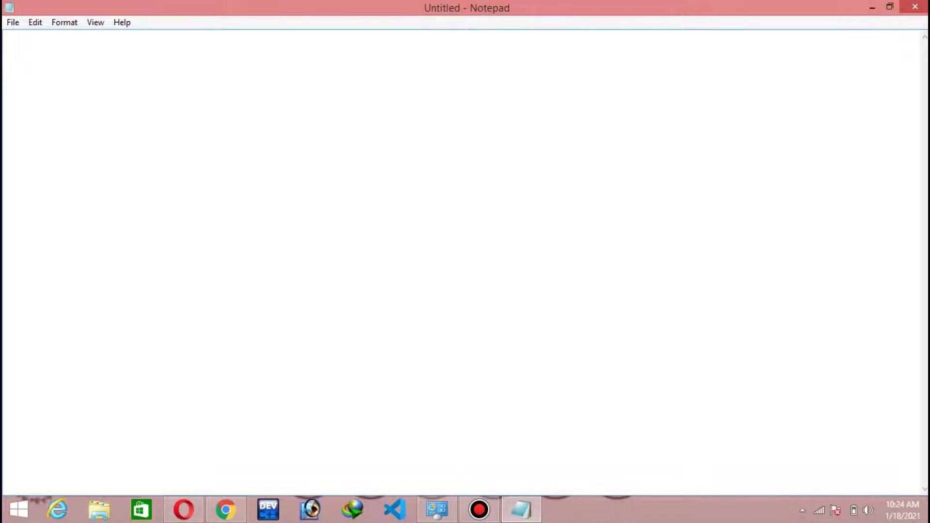
key(alt)
key(f)
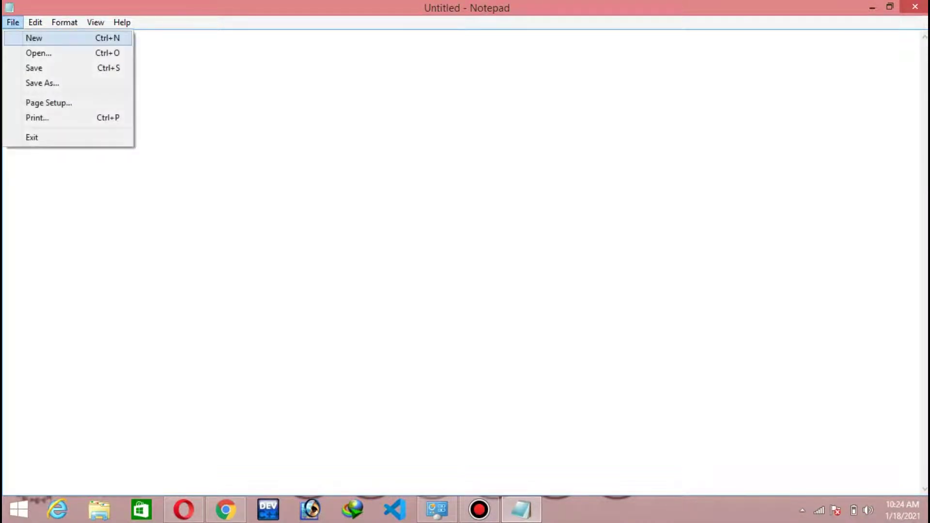
key(Right)
key(Right)
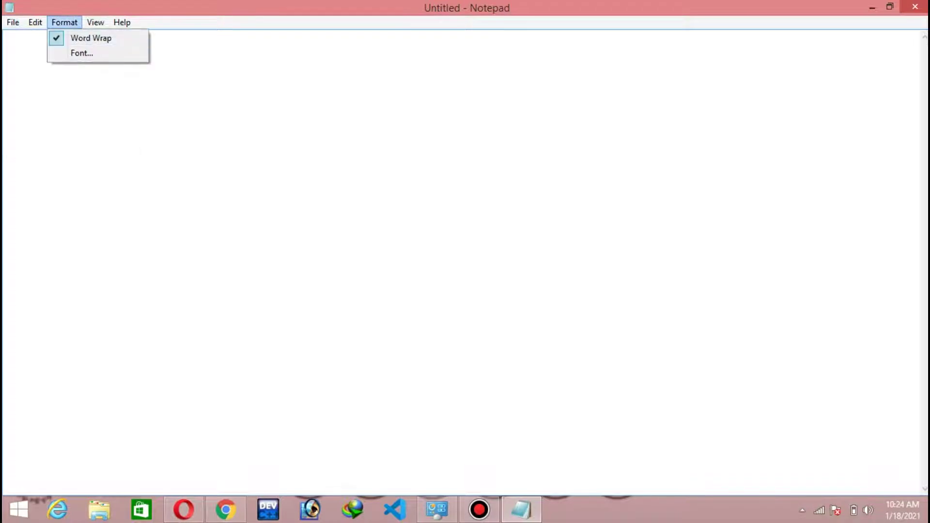
key(Escape)
key(Escape)
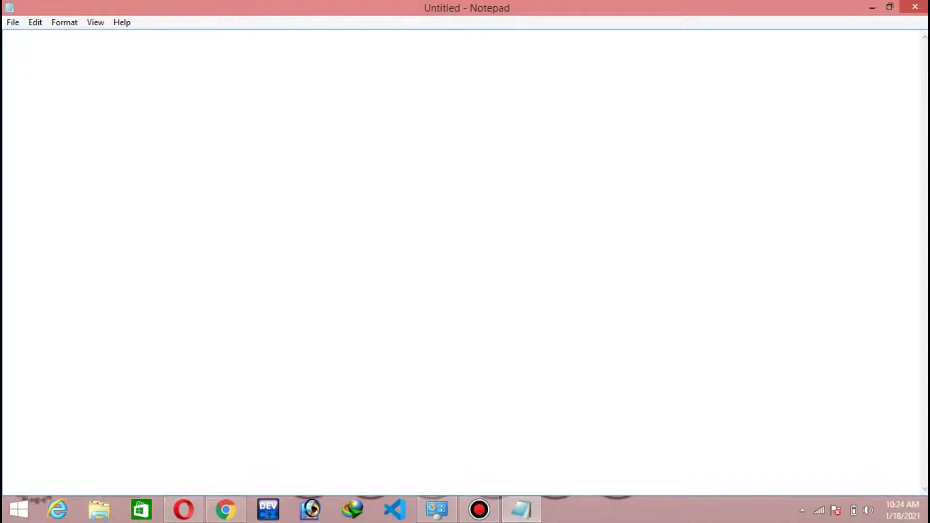
key(alt)
key(Down)
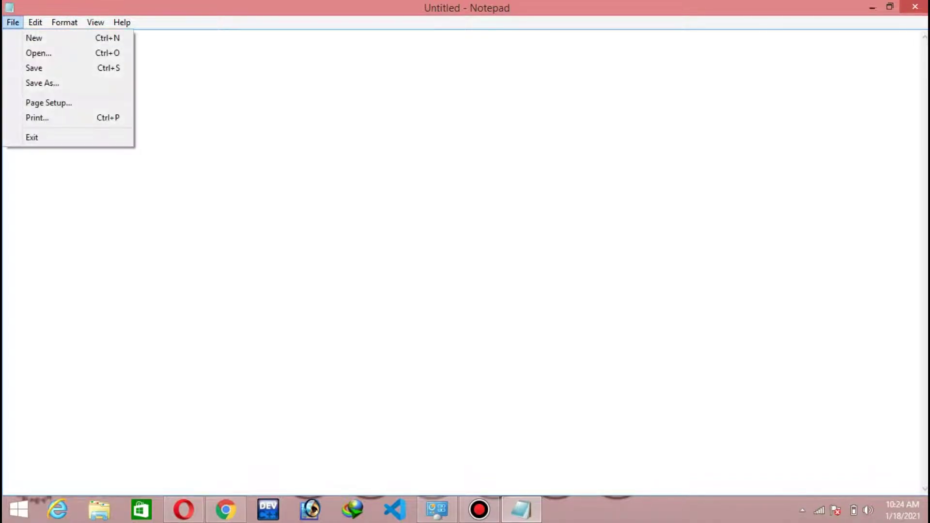
key(Escape)
key(Escape)
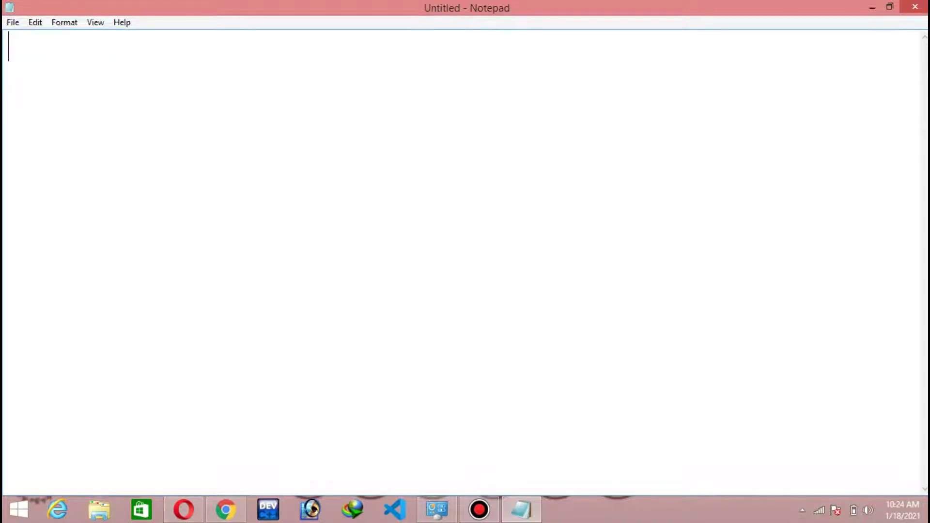
Enter "ctrl + n = new file open", and start a new document without saving that text
text(ctrl + )
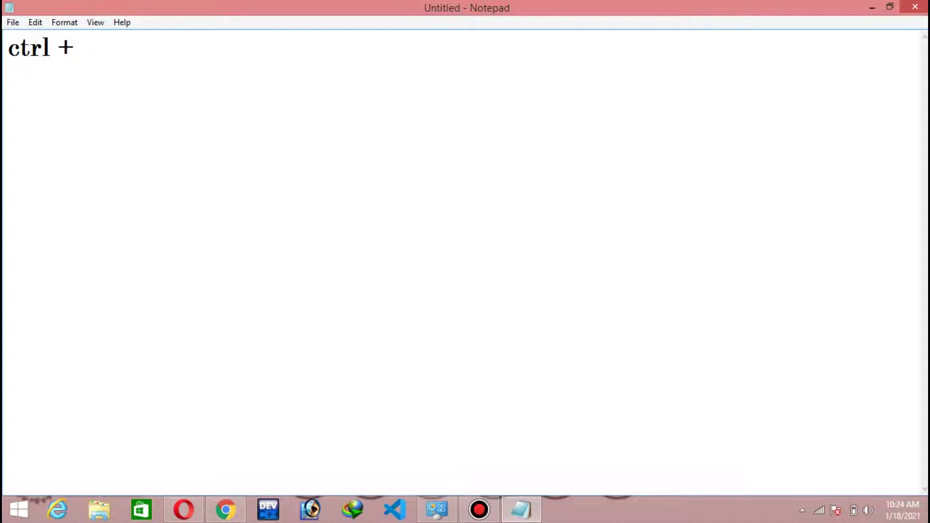
text(n = new fil)
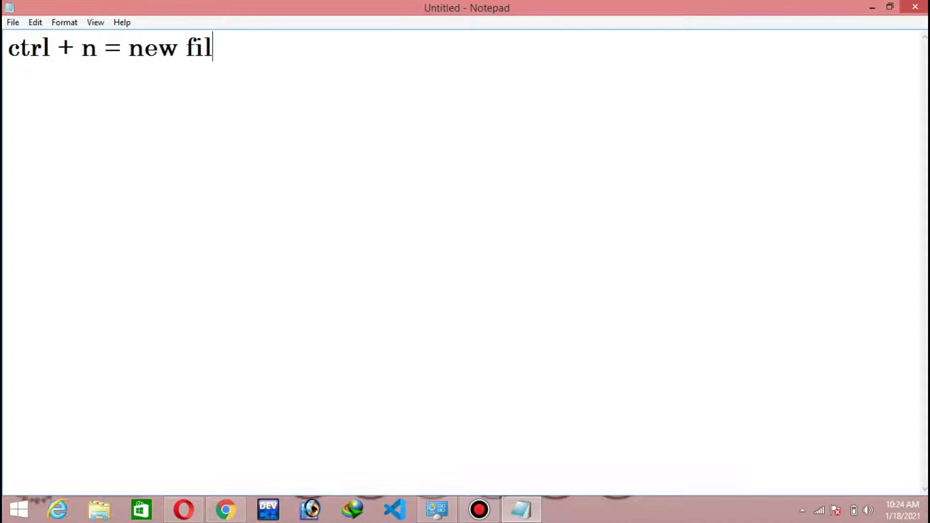
text(e open)
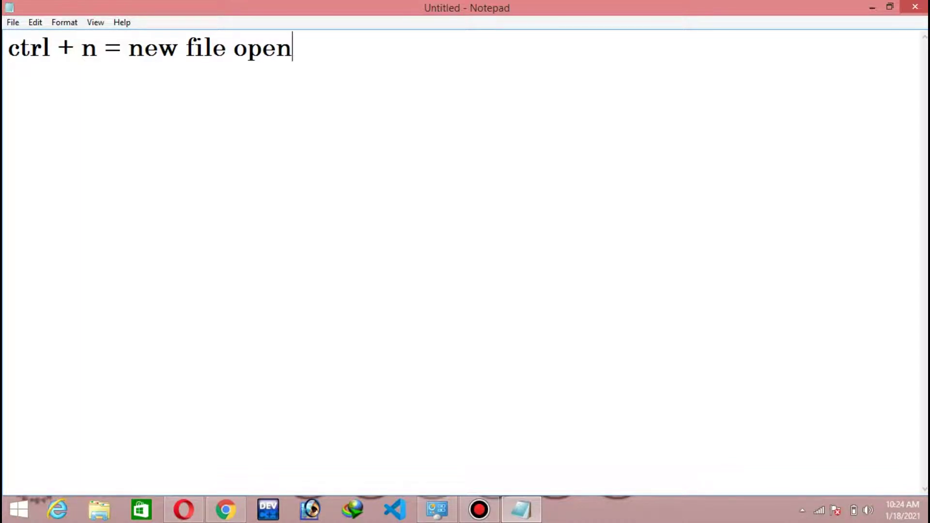
key(ctrl+n)
key(Tab)
key(Return)
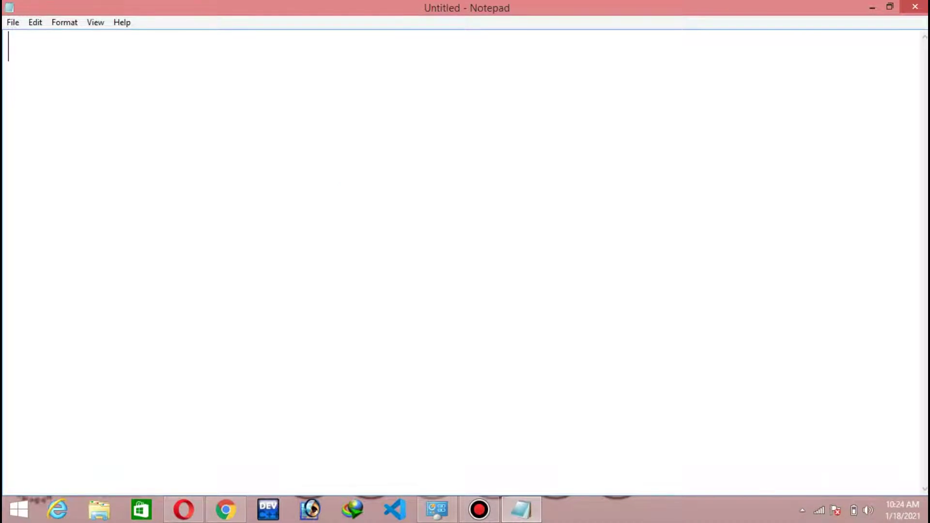
Enter the line "ctrl + n = new file open" in the blank document, followed by a line break
text(ctr)
key(BackSpace)
text(rl + n)
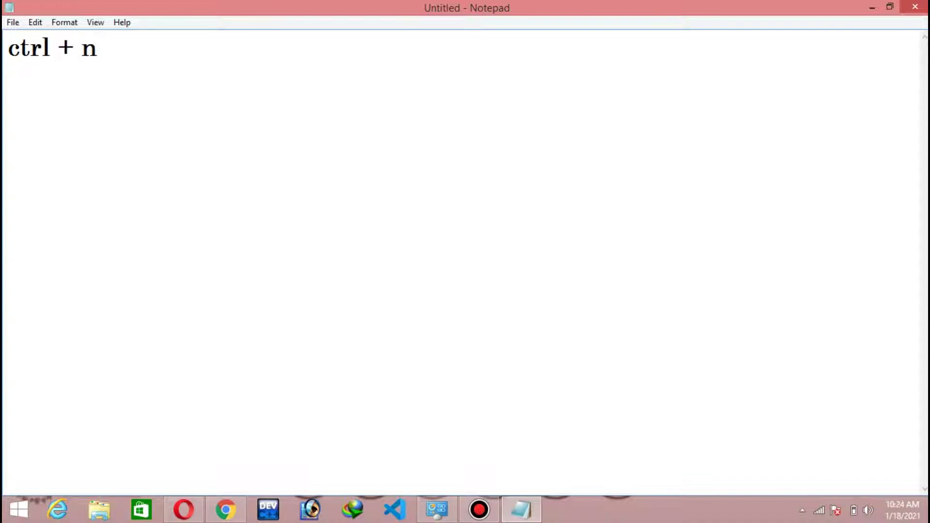
text( = new)
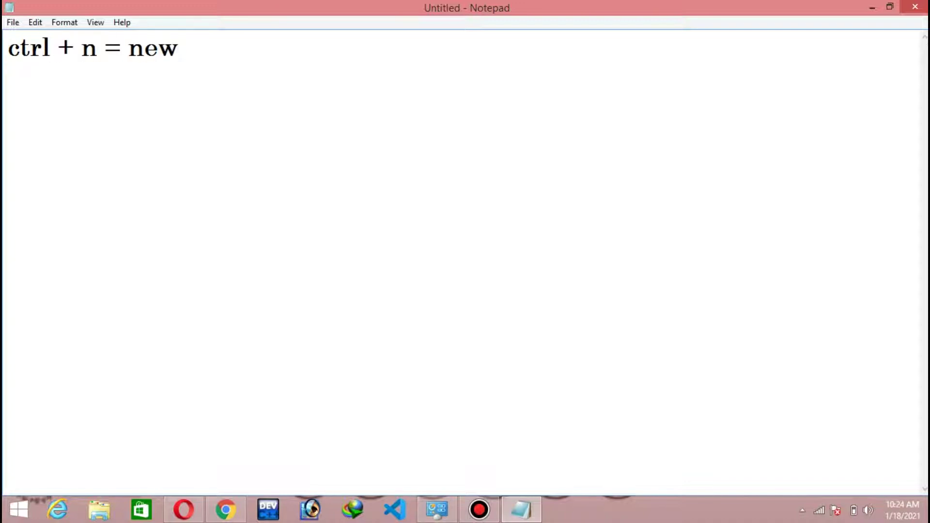
text( file open)
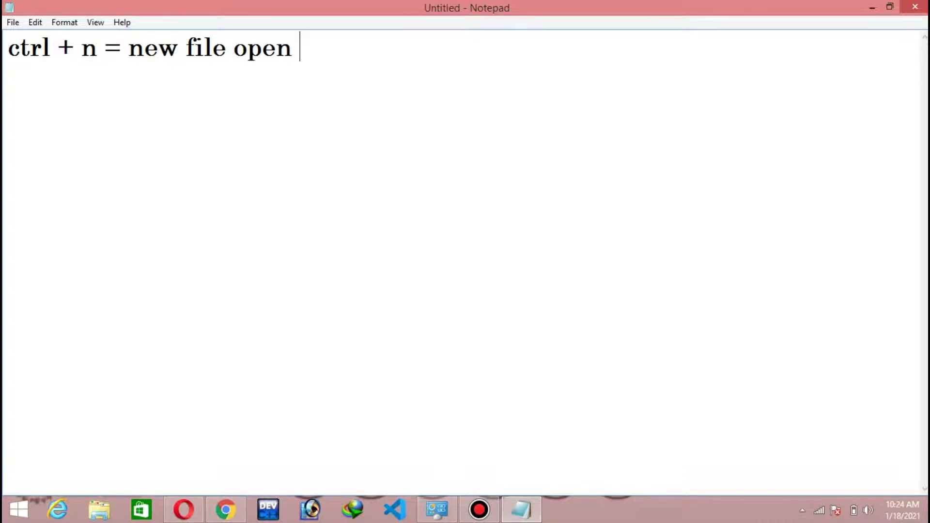
key(Return)
Try to open another file from the unsaved document, cancelling at the save prompt
key(alt+f)
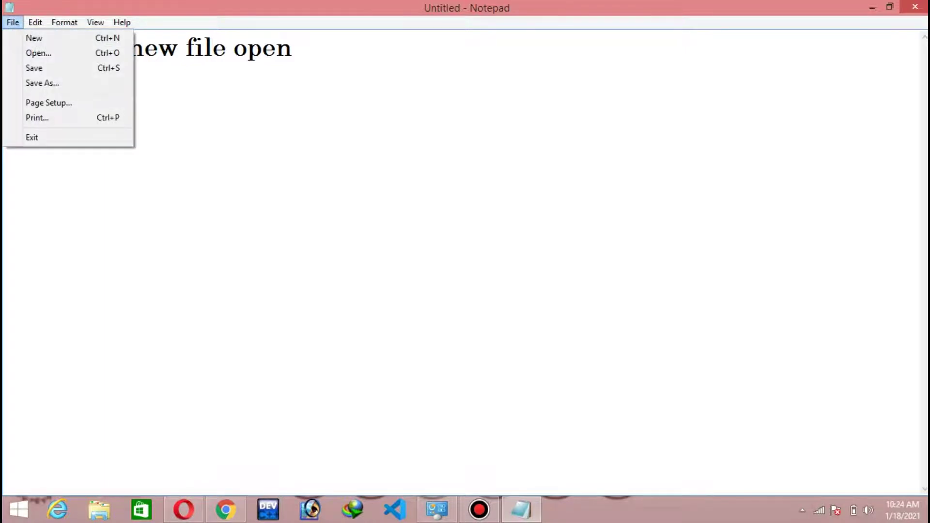
key(Right)
key(Left)
key(Down)
key(Down)
key(Escape)
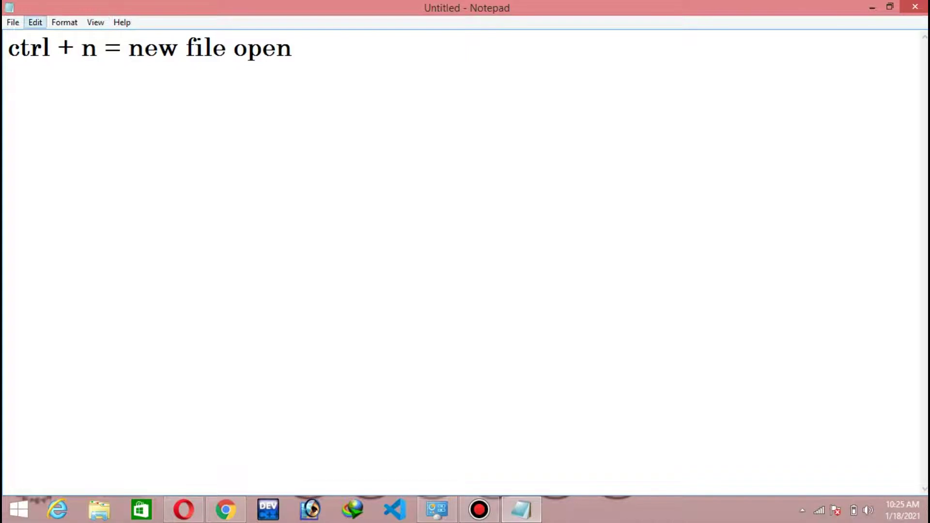
key(alt+f)
key(Down)
key(Return)
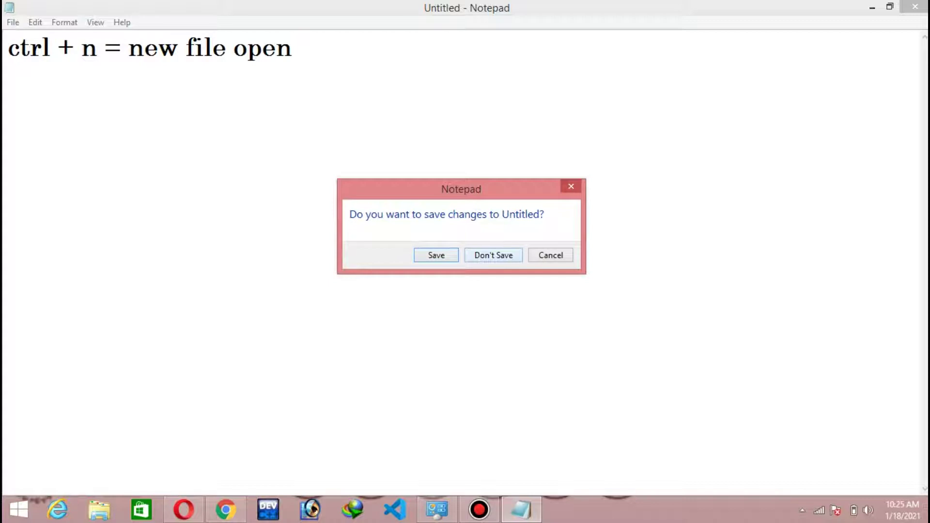
key(Escape)
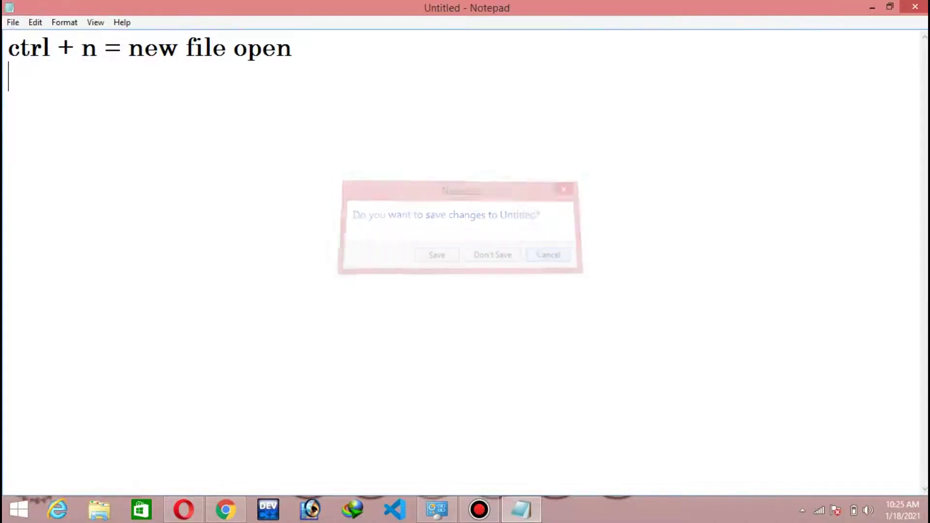
Copy the whole text, and open the "my notepad" file from the Desktop without saving the untitled document
key(ctrl+a)
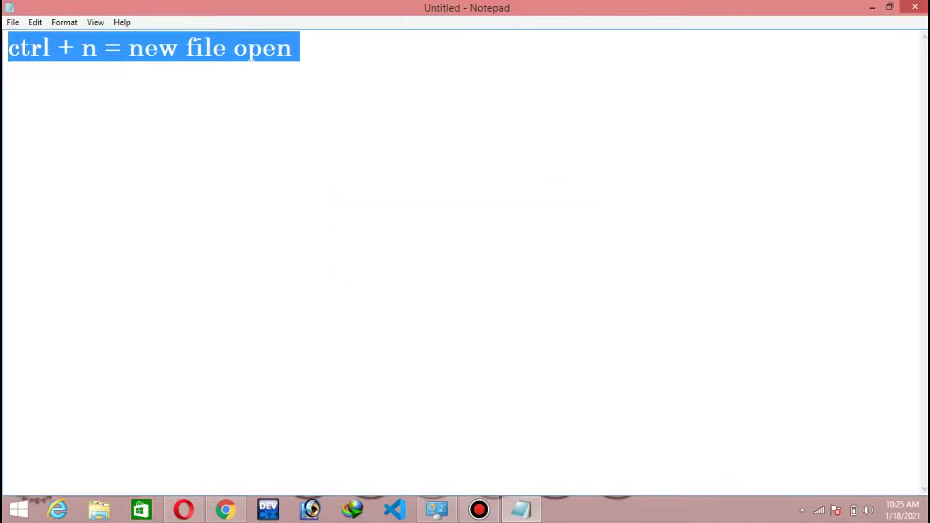
key(Right)
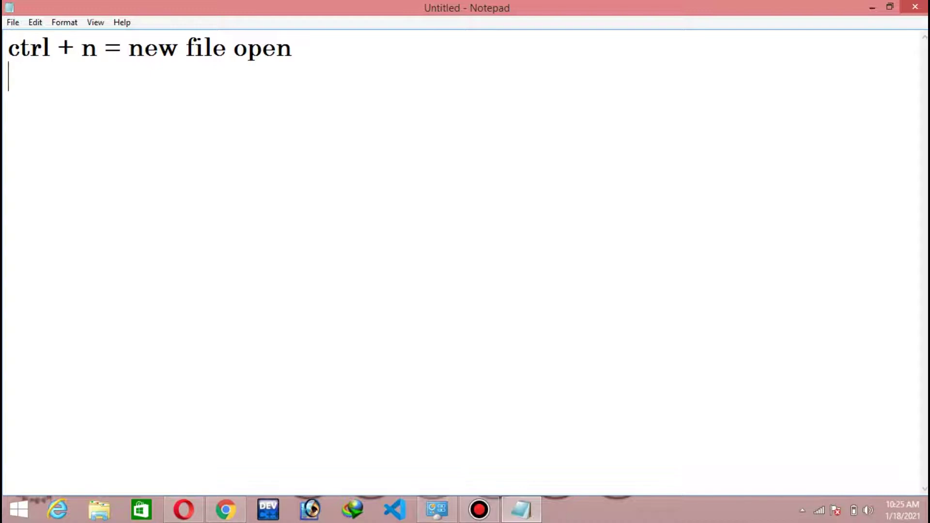
key(ctrl+n)
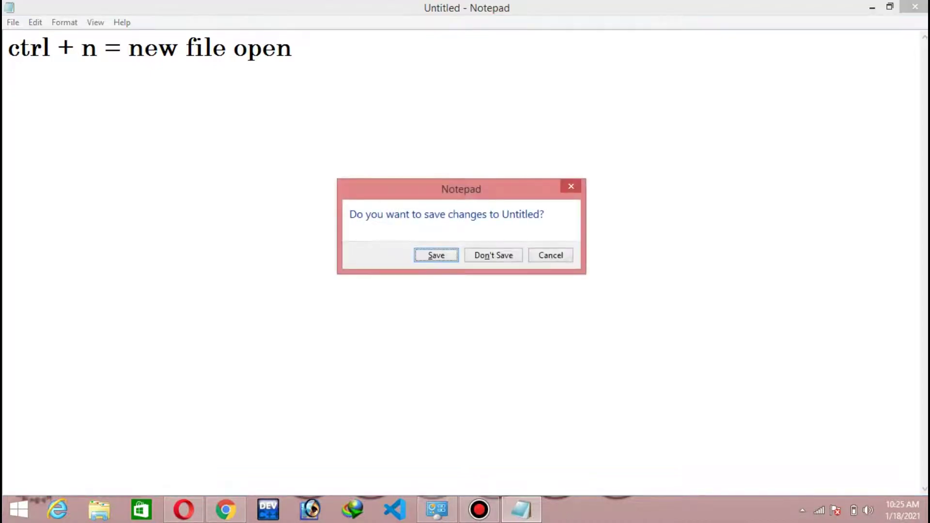
key(Tab)
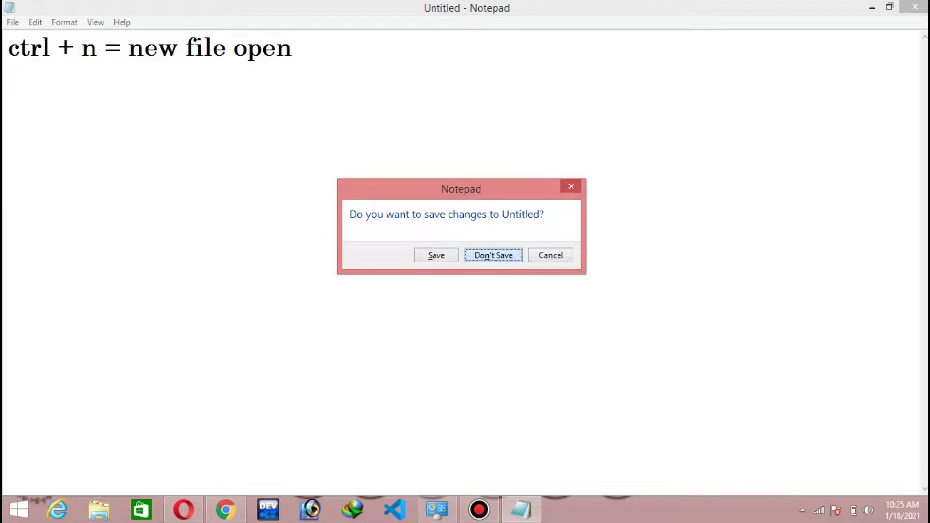
key(Return)
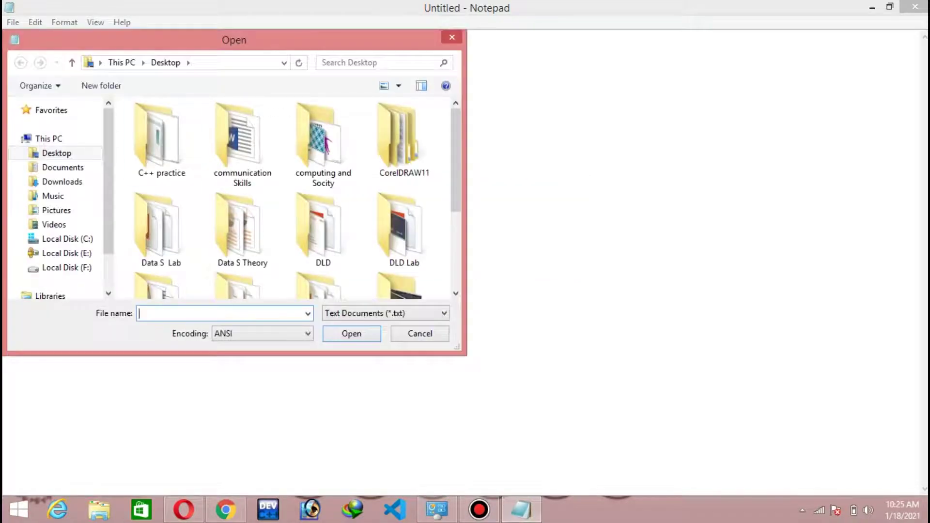
click(57, 153)
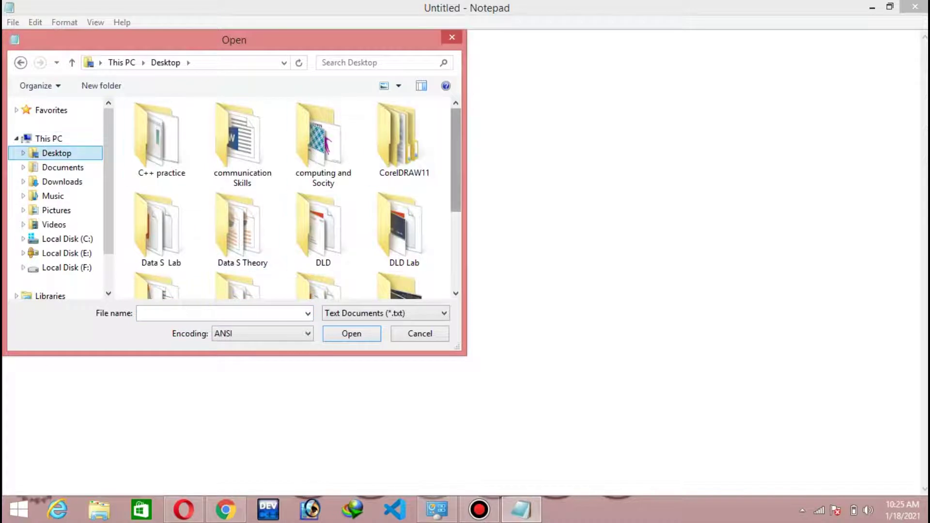
scroll(290, 198, down, 3)
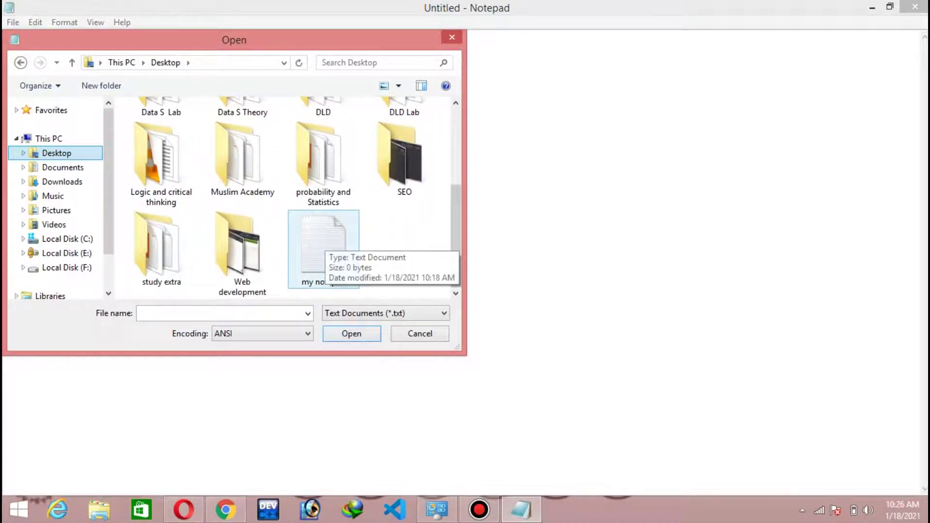
click(320, 242)
click(352, 333)
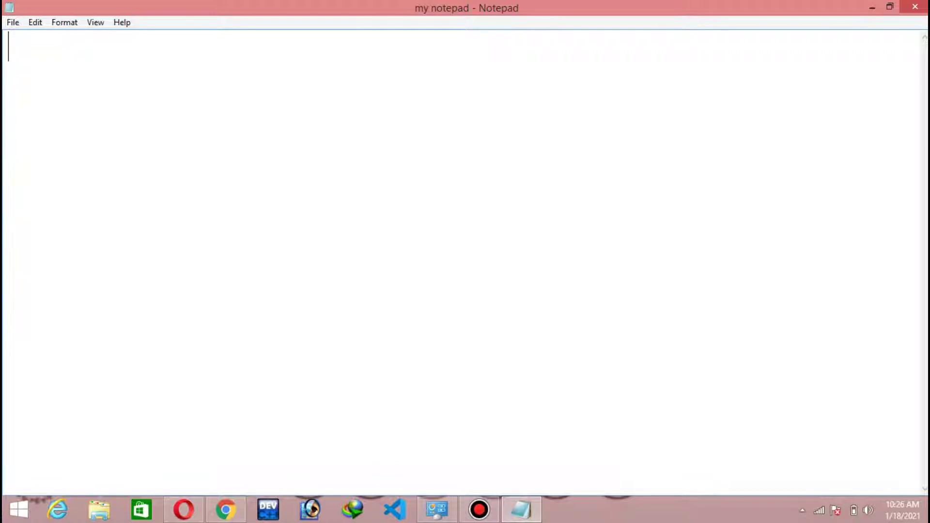
Paste the copied line "ctrl + n = new file open" into the empty "my notepad" file
click(13, 23)
key(Right)
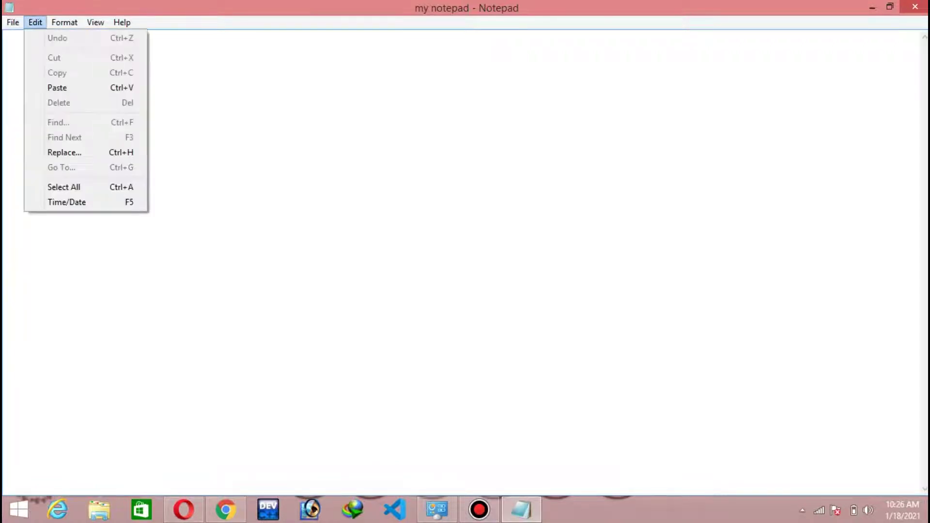
key(Left)
key(Escape)
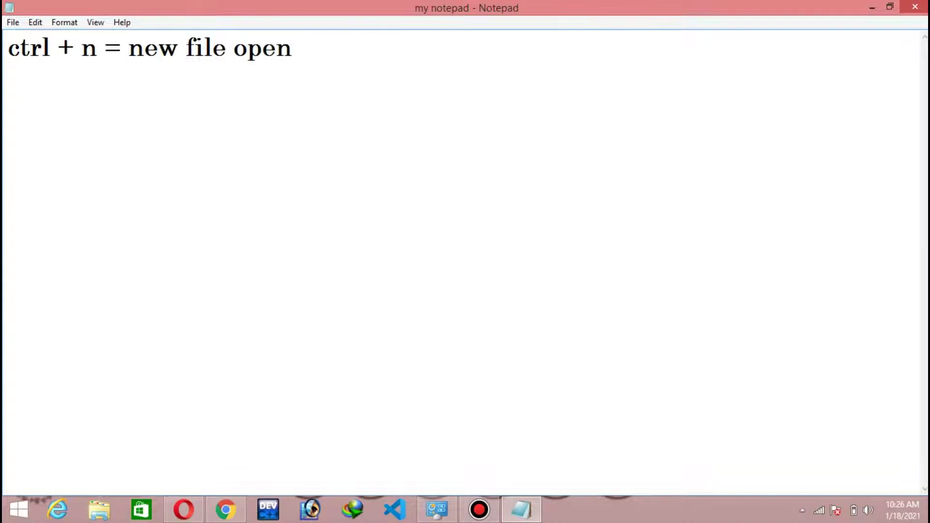
Add a second line reading "ctrl + o = file open" below the first shortcut note
text(ctrl + o )
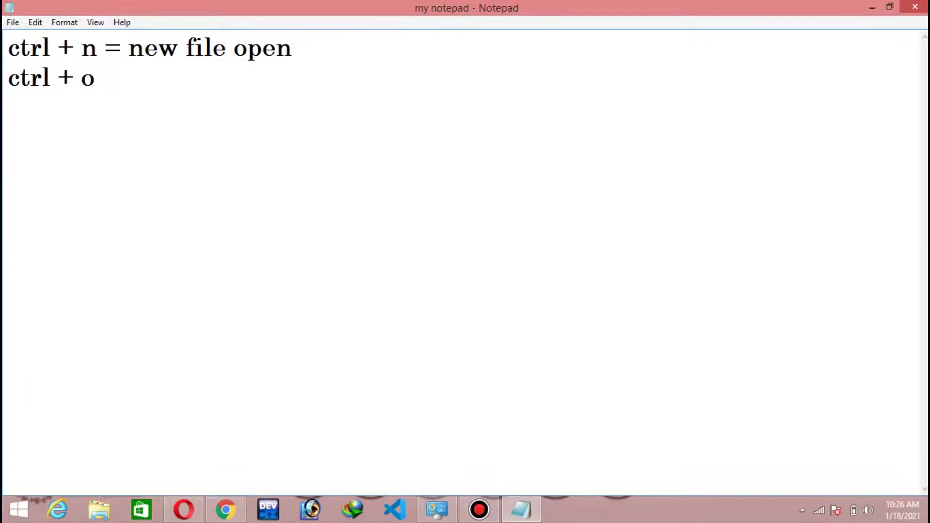
text(=new)
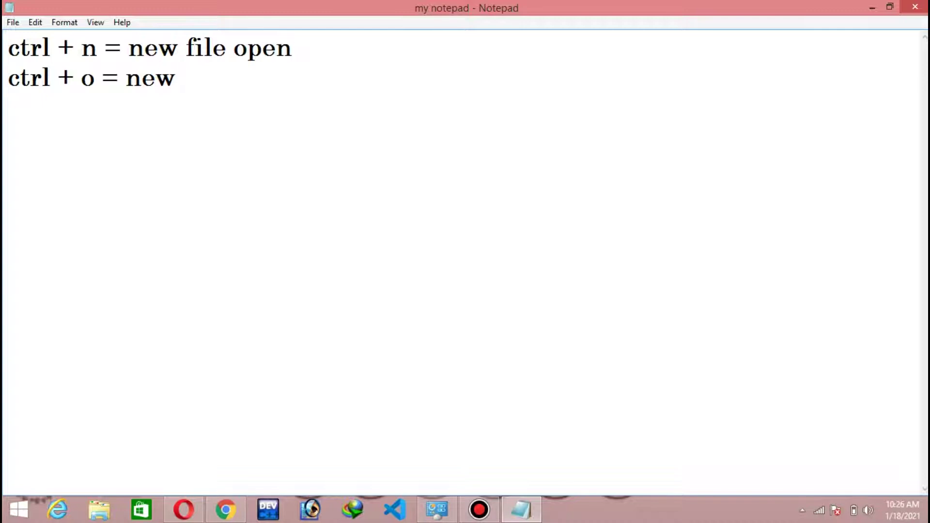
key(BackSpace)
key(BackSpace)
key(BackSpace)
key(BackSpace)
text(sa)
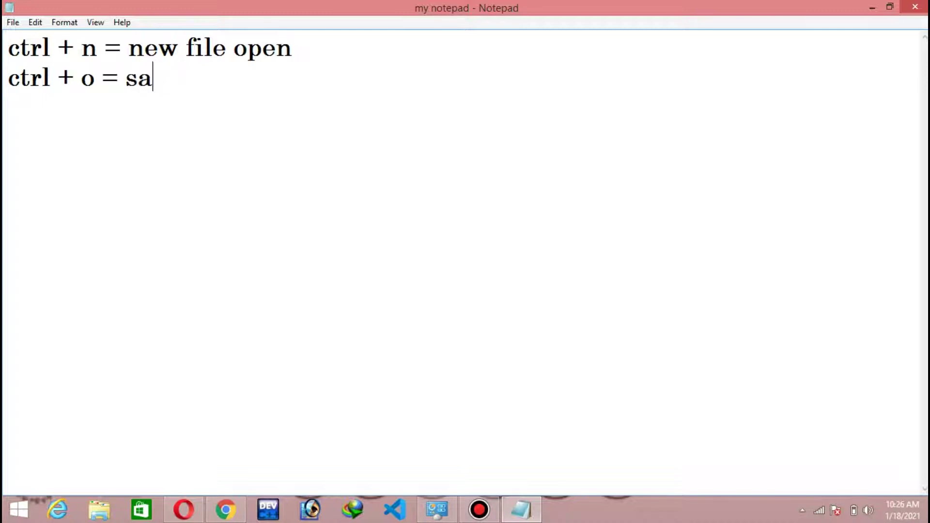
key(BackSpace)
key(BackSpace)
text(file )
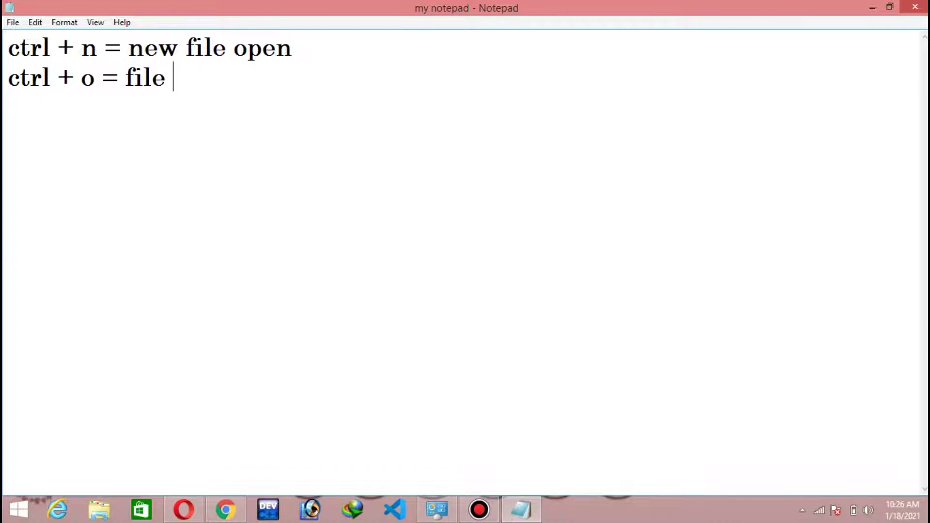
text(open)
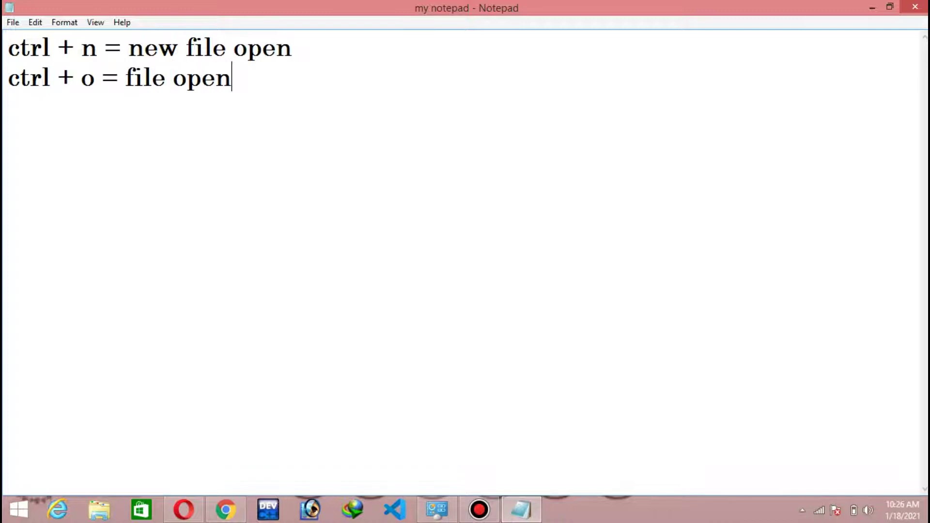
key(Return)
Save the "my notepad" file with its two shortcut notes, running the Save command twice
key(alt+f)
key(Down)
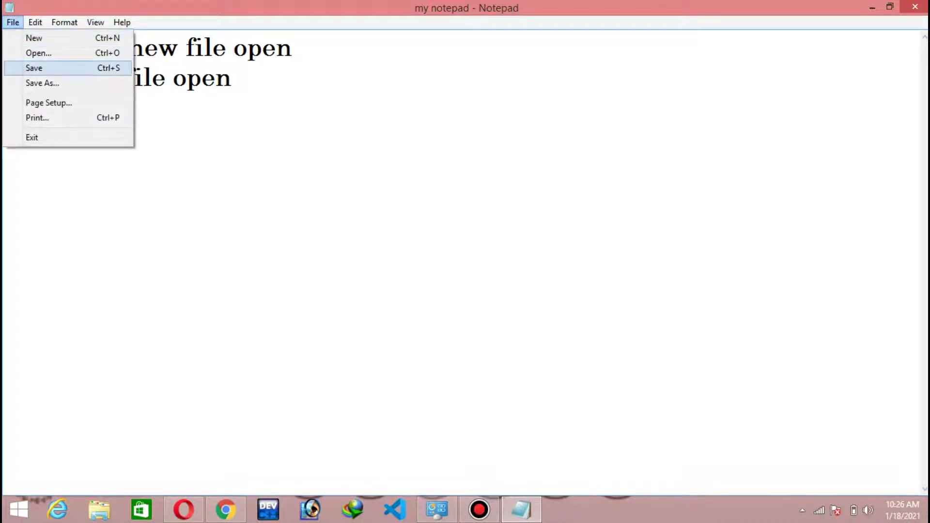
key(Return)
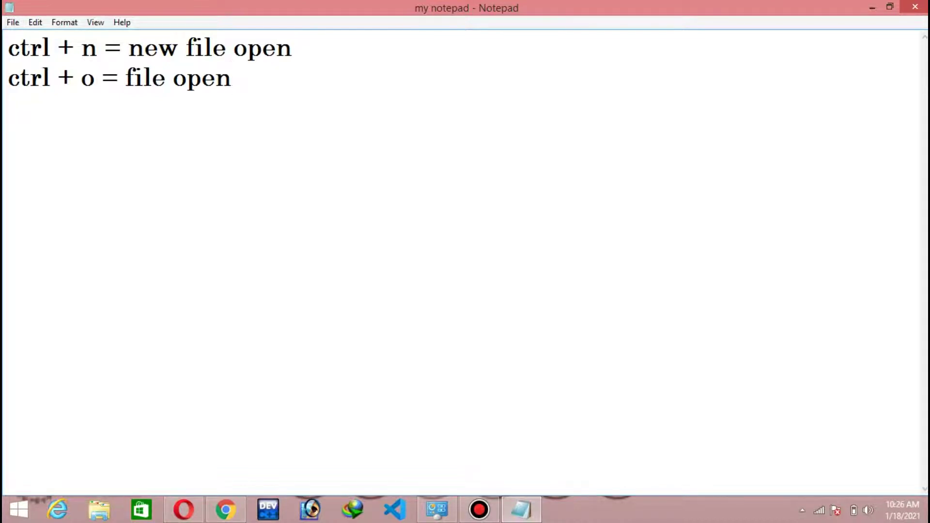
key(alt)
key(Down)
key(Down)
key(Down)
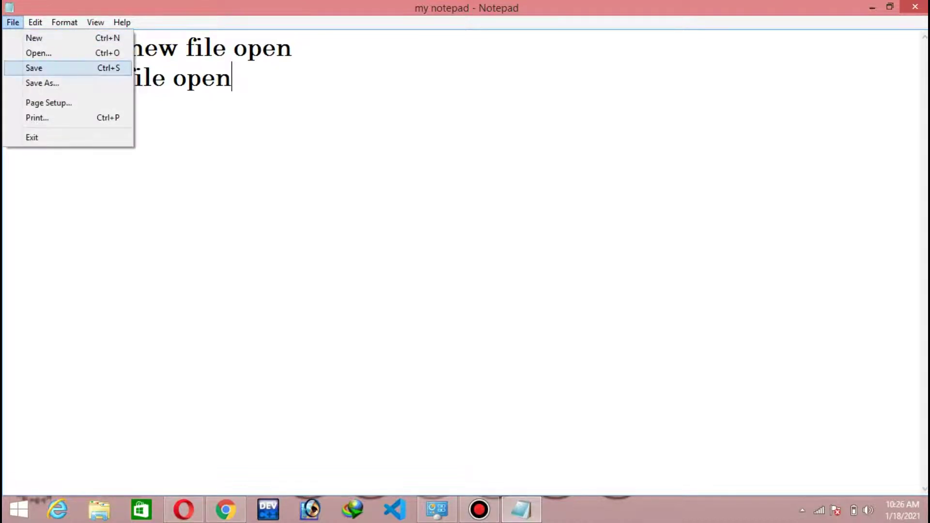
key(Return)
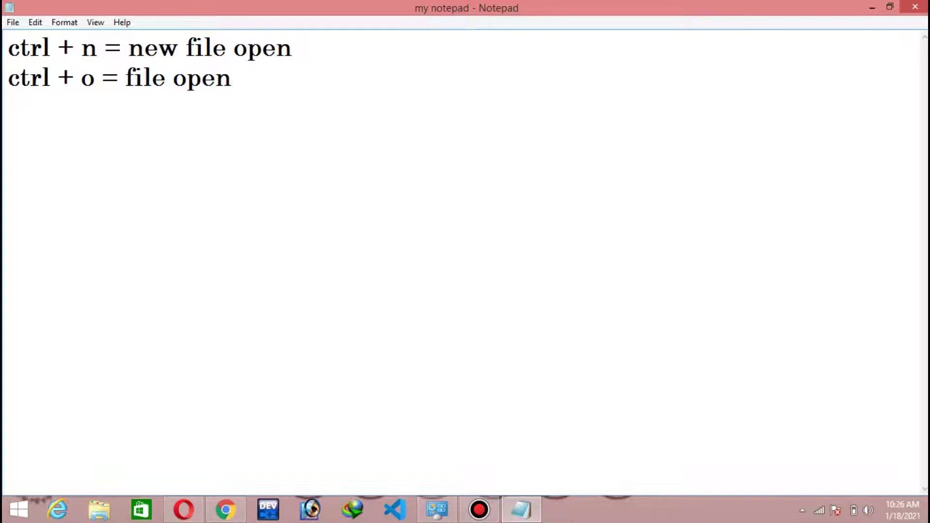
key(alt)
key(Down)
key(Down)
key(Down)
key(Down)
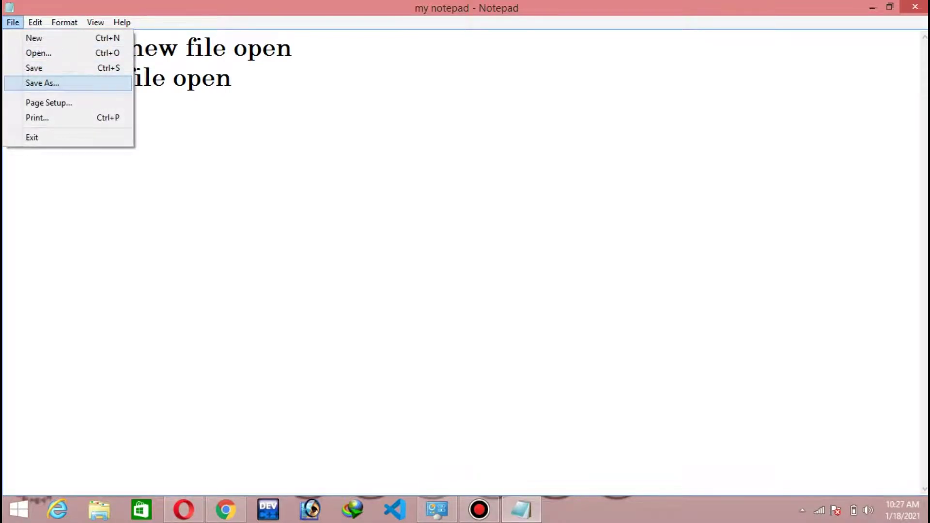
key(Escape)
click(202, 76)
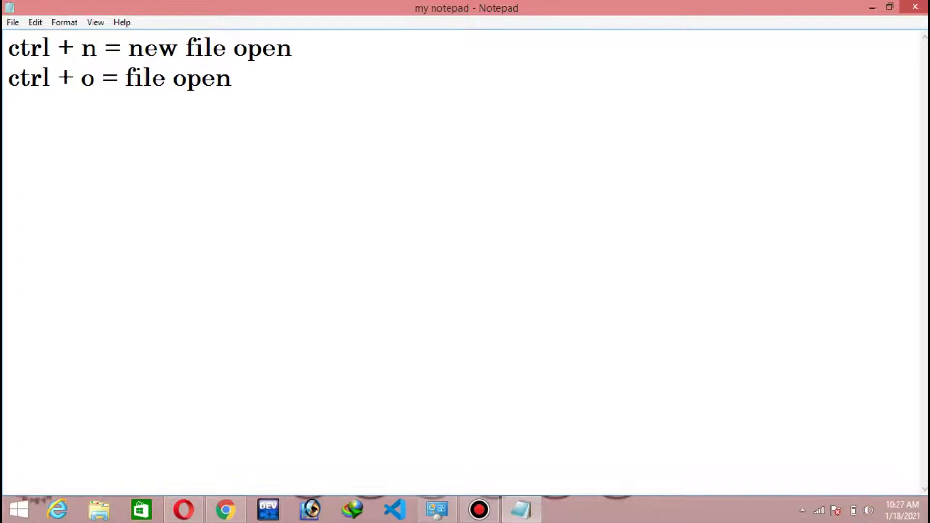
click(152, 77)
click(118, 77)
Open the Save As dialog for the "my notepad" document
key(alt)
key(Down)
key(Right)
key(Left)
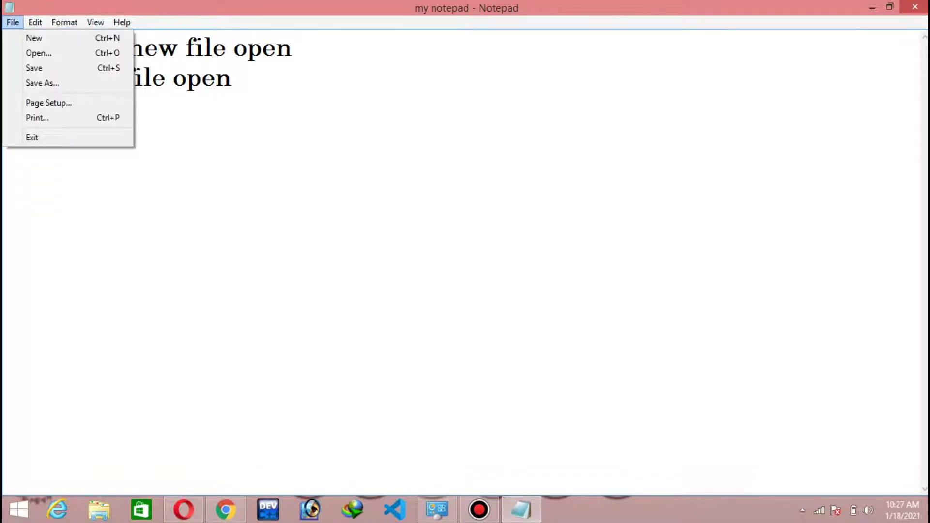
key(Down)
key(Down)
key(Down)
key(Down)
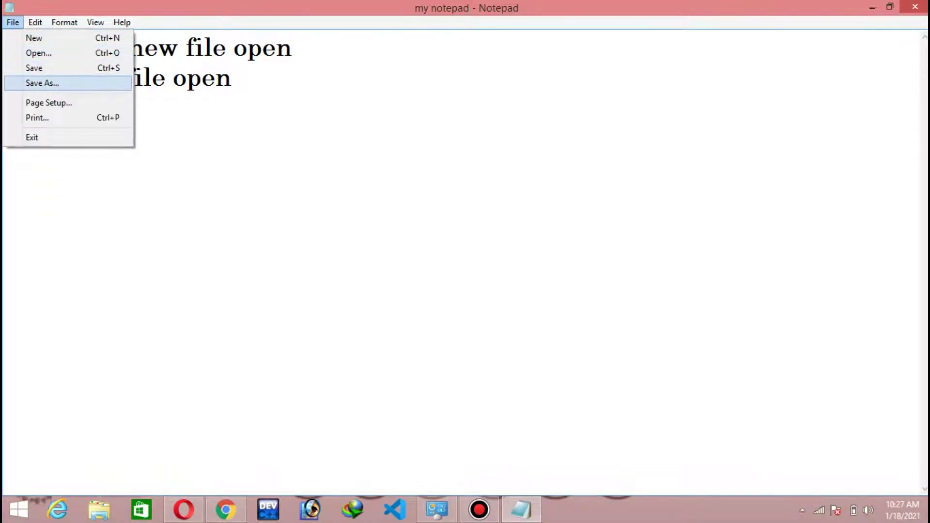
key(Return)
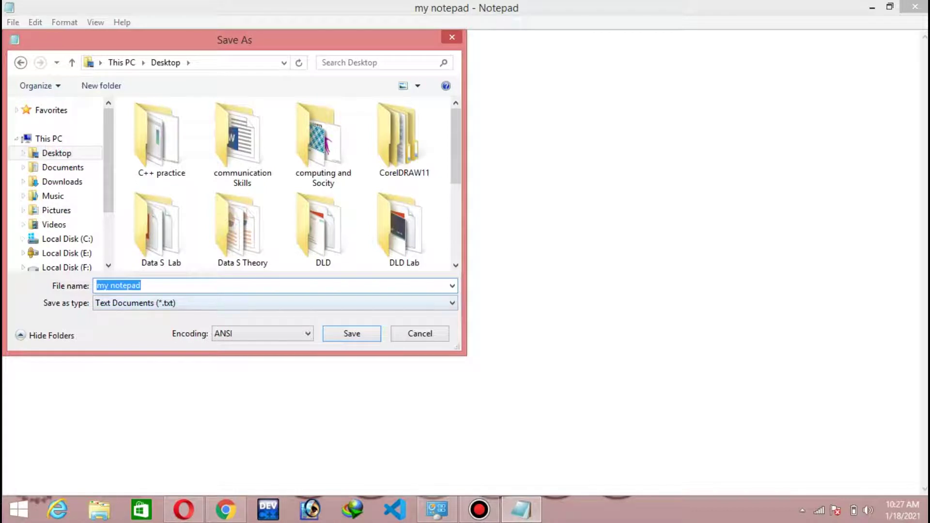
Save a copy on the Desktop as a text document under the new file name "notepad shortcut keys"
click(109, 286)
key(BackSpace)
click(137, 285)
key(BackSpace)
key(BackSpace)
key(BackSpace)
key(BackSpace)
key(BackSpace)
key(BackSpace)
key(BackSpace)
key(BackSpace)
key(BackSpace)
text(notepad shortcut keys)
click(352, 333)
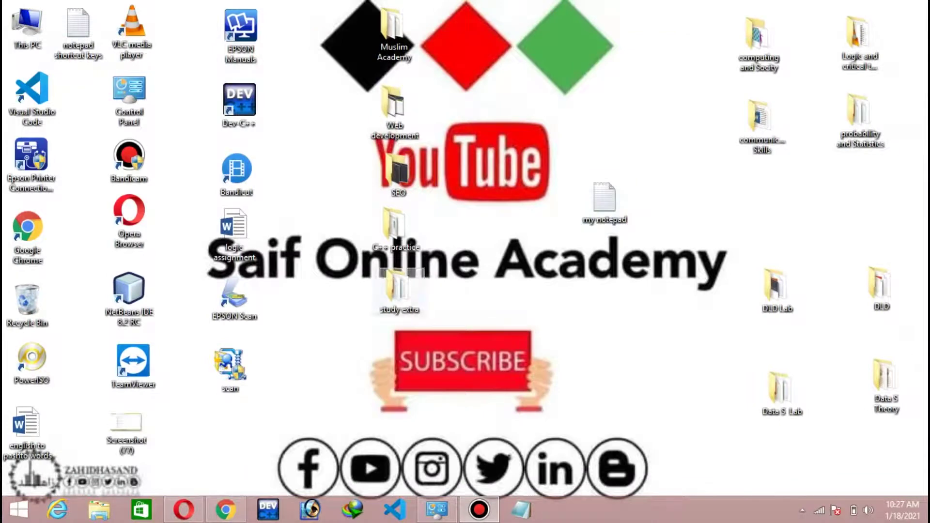
Move the "notepad shortcut keys" file to the free space above "my notepad" on the desktop, and open it in a maximized window
drag(78, 29, 557, 53)
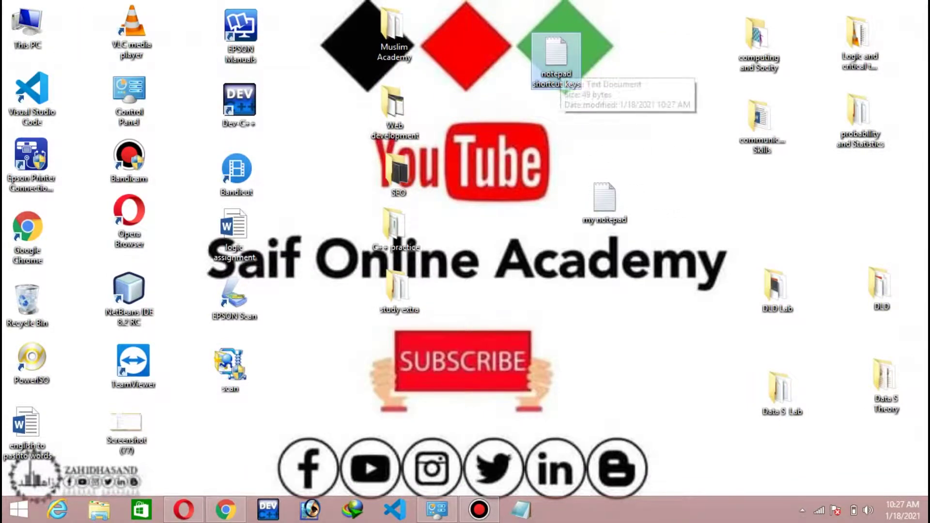
double_click(557, 68)
click(385, 170)
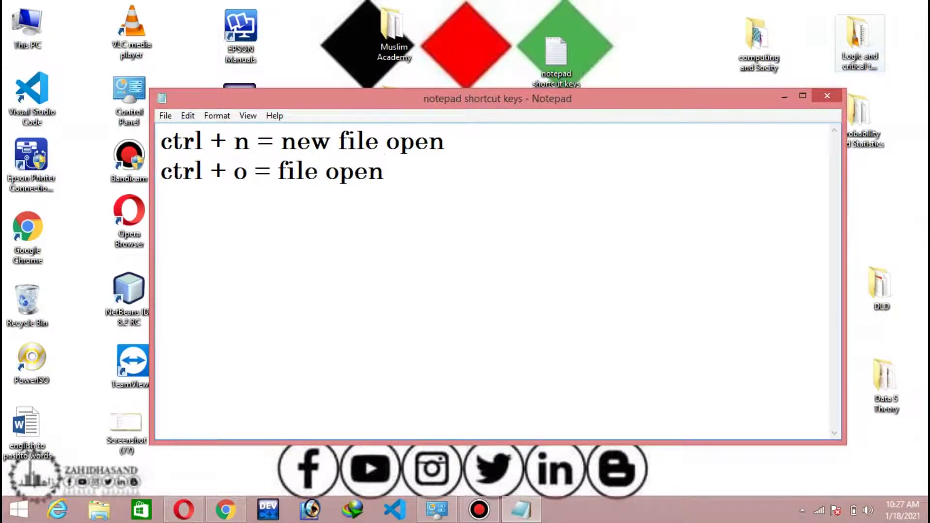
click(803, 95)
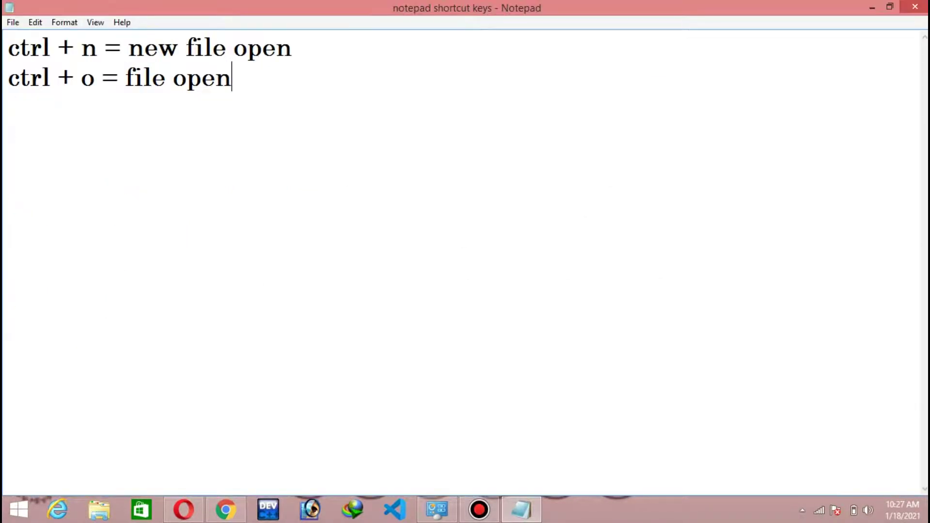
Start a new blank untitled document from the "notepad shortcut keys" file
key(Return)
key(ctrl+n)
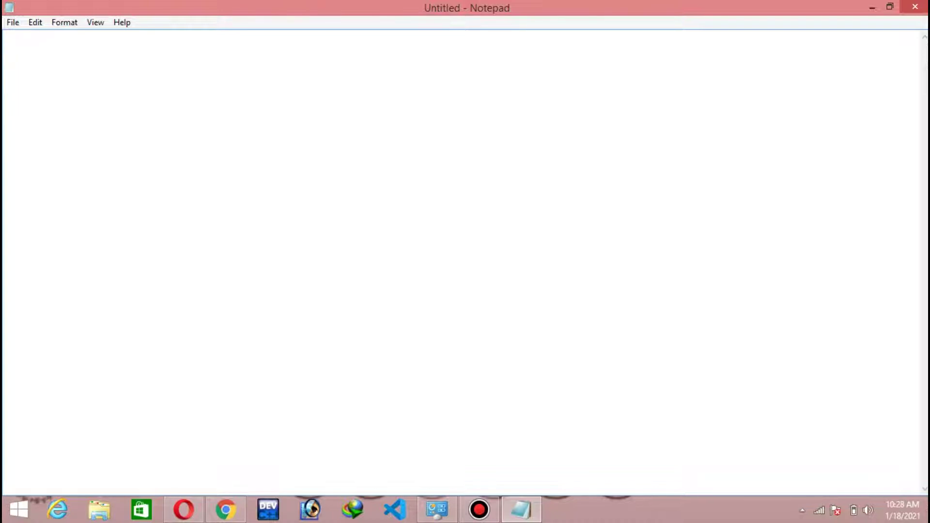
click(13, 23)
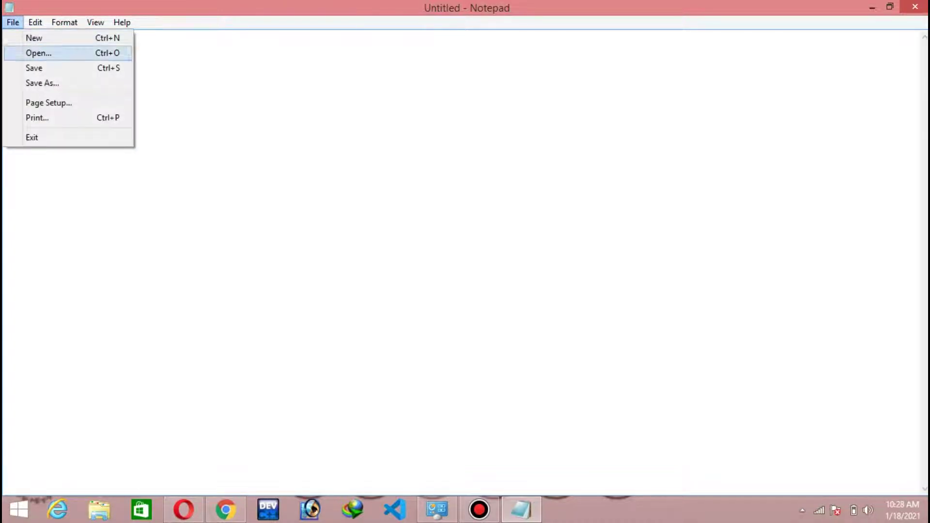
key(Escape)
key(Escape)
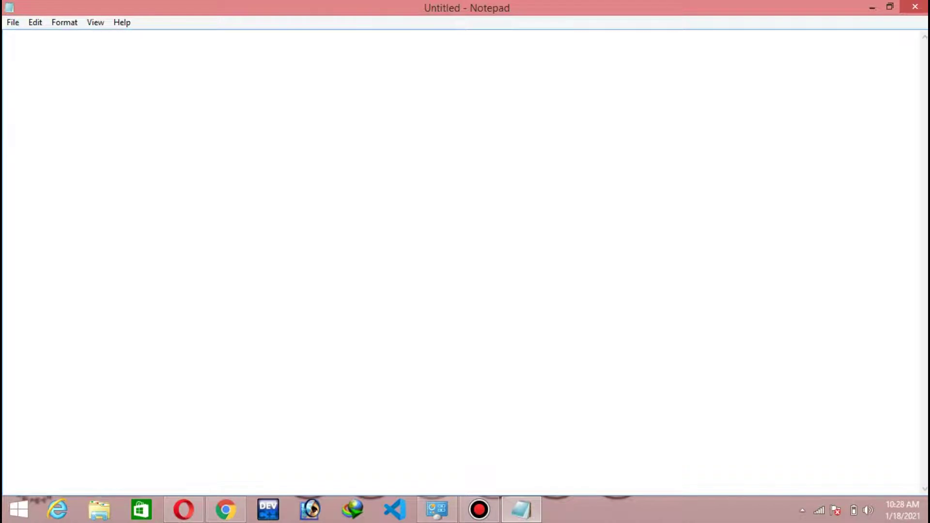
Write "Saif online Academy" as the first line of the blank document
text(Saifu)
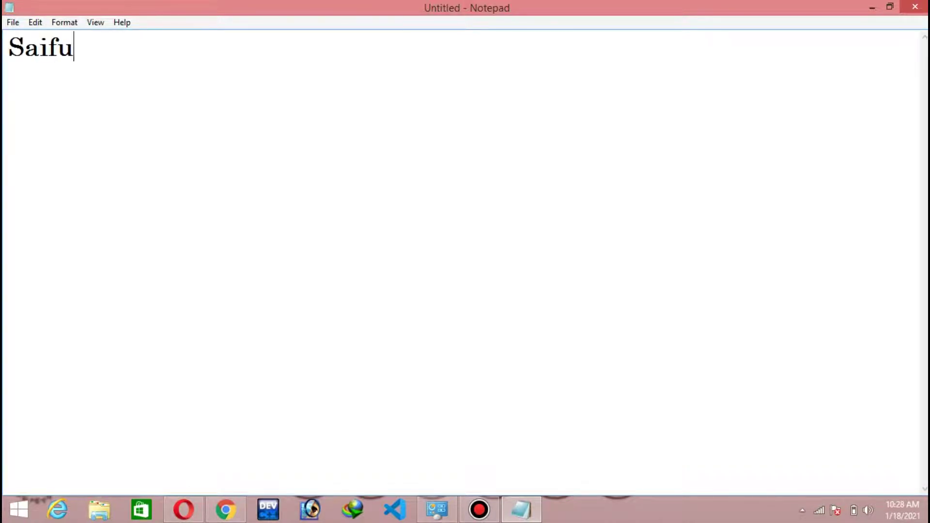
key(BackSpace)
text(po)
key(BackSpace)
key(BackSpace)
text(online )
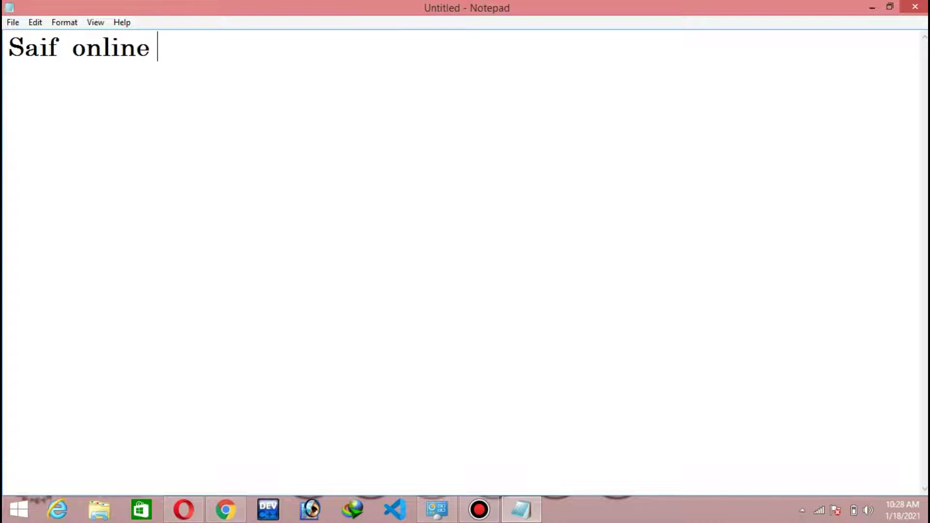
text(Academ,)
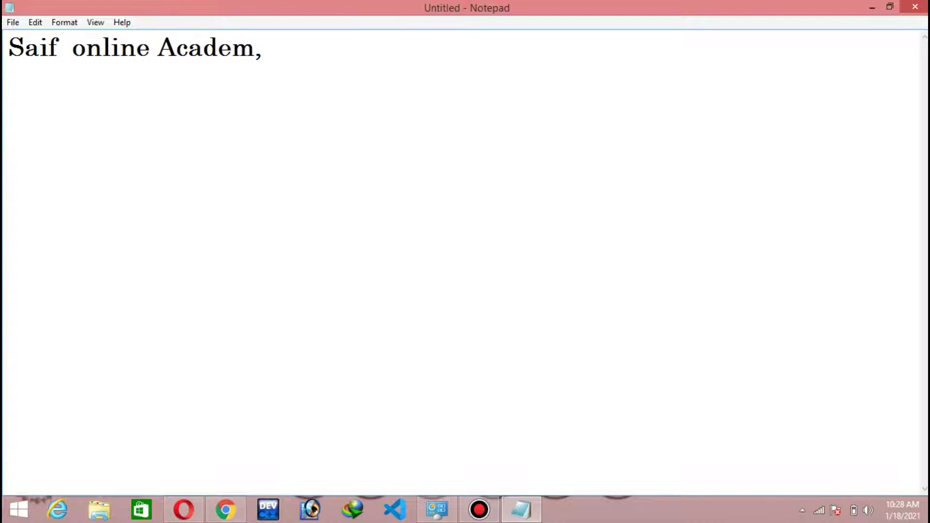
key(BackSpace)
text(y)
click(13, 22)
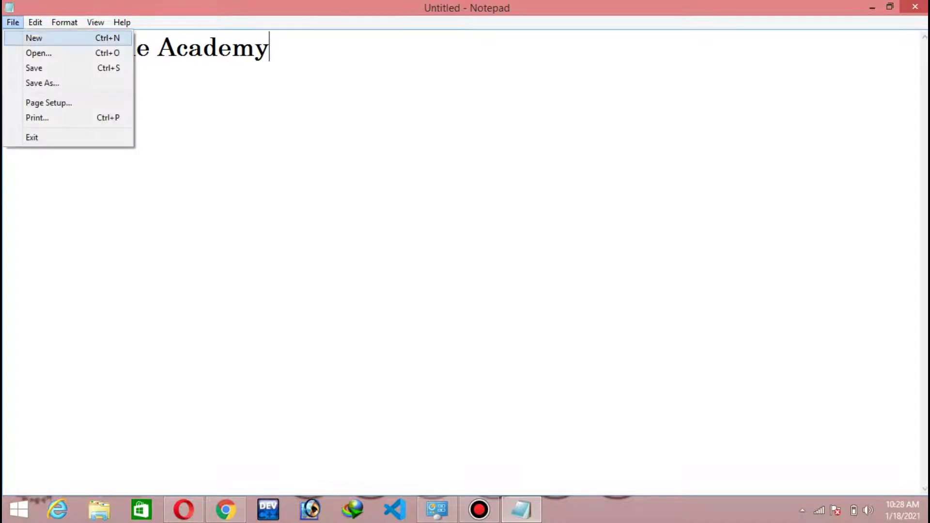
key(Up)
key(Return)
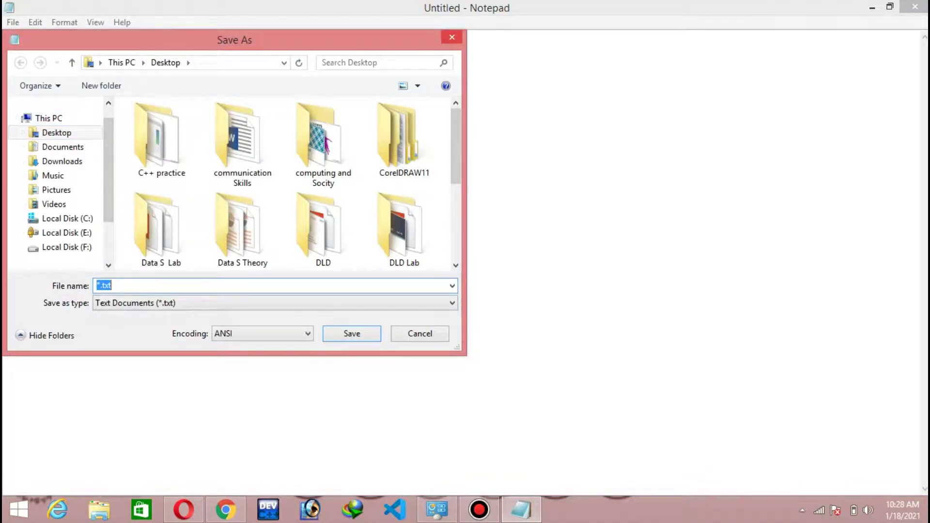
key(Escape)
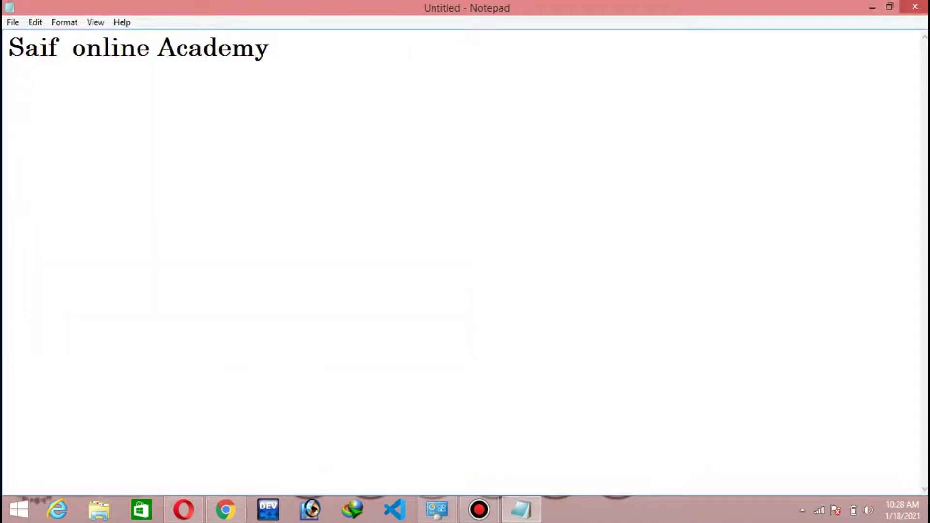
Add a second line reading "ctrl + s = save" and bring up the save dialog showing the Desktop's existing text files
text(ctrl + s =)
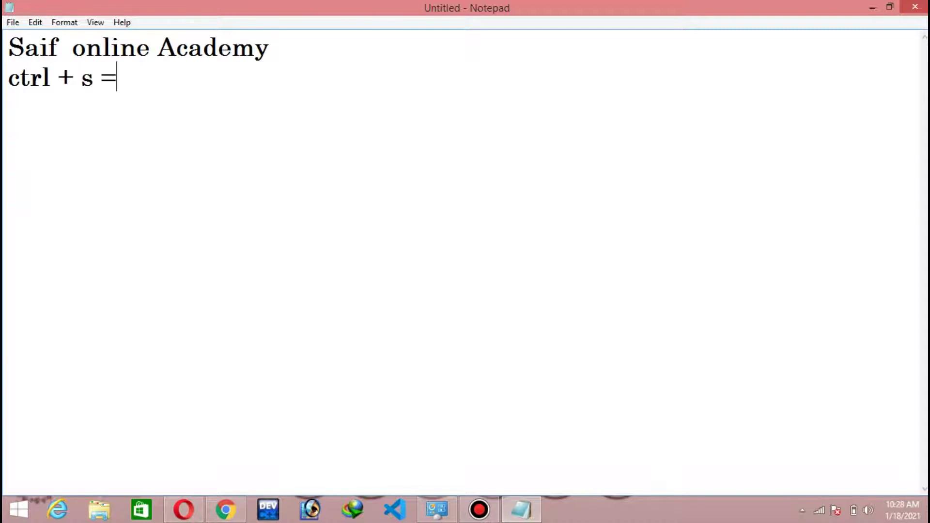
text( save)
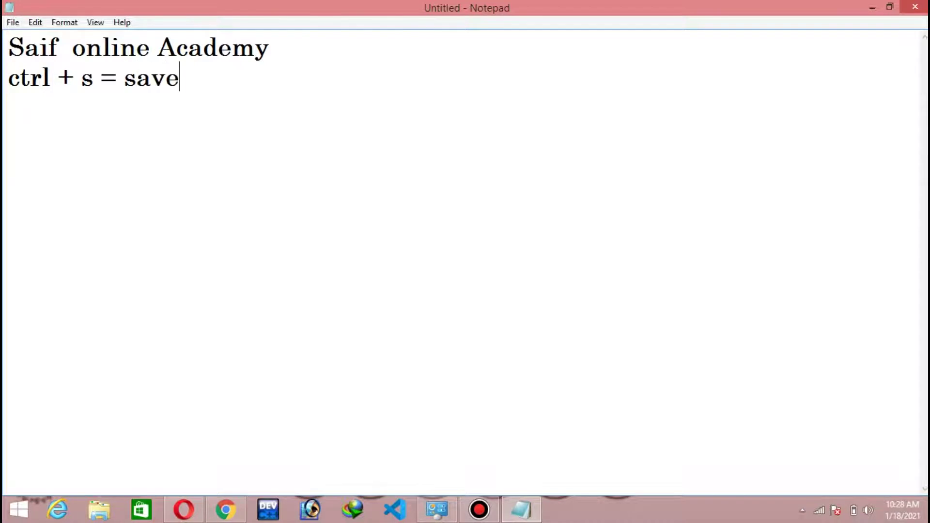
key(ctrl+s)
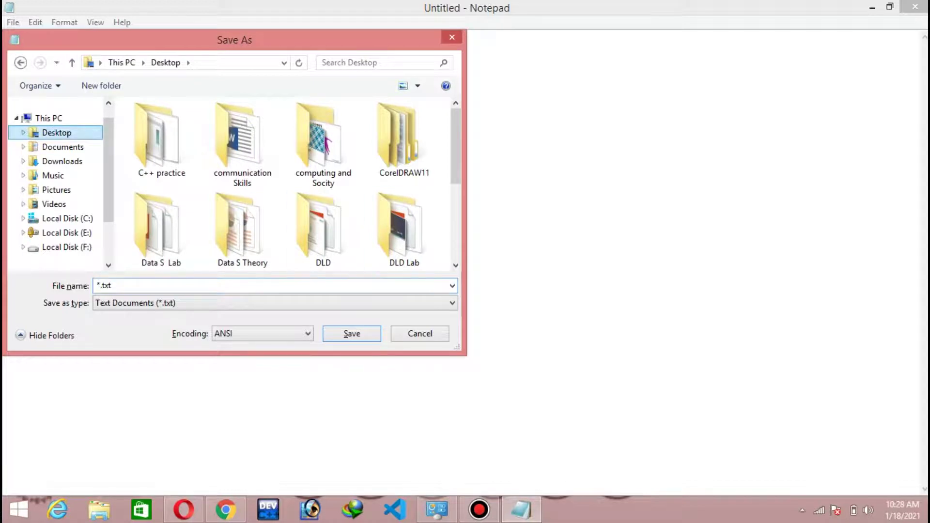
scroll(286, 184, down, 2)
scroll(318, 141, down, 2)
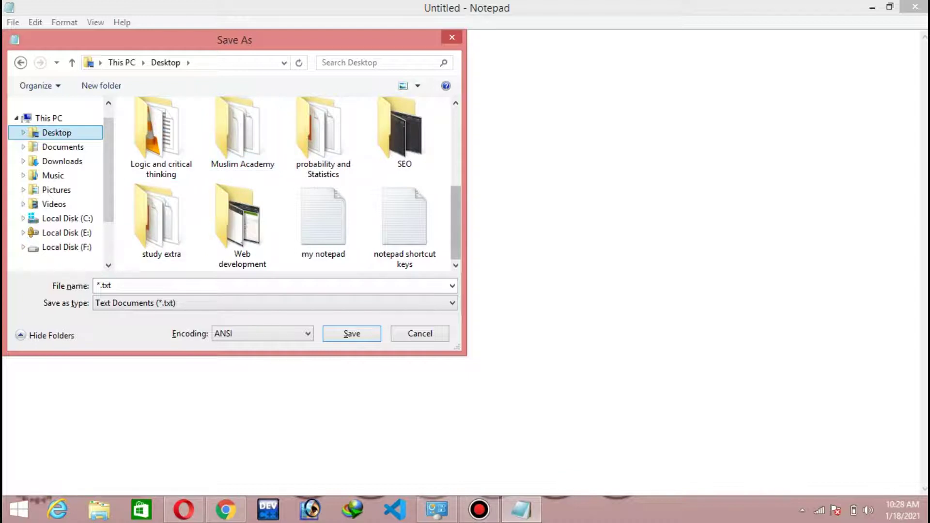
scroll(310, 193, up, 2)
scroll(315, 199, down, 3)
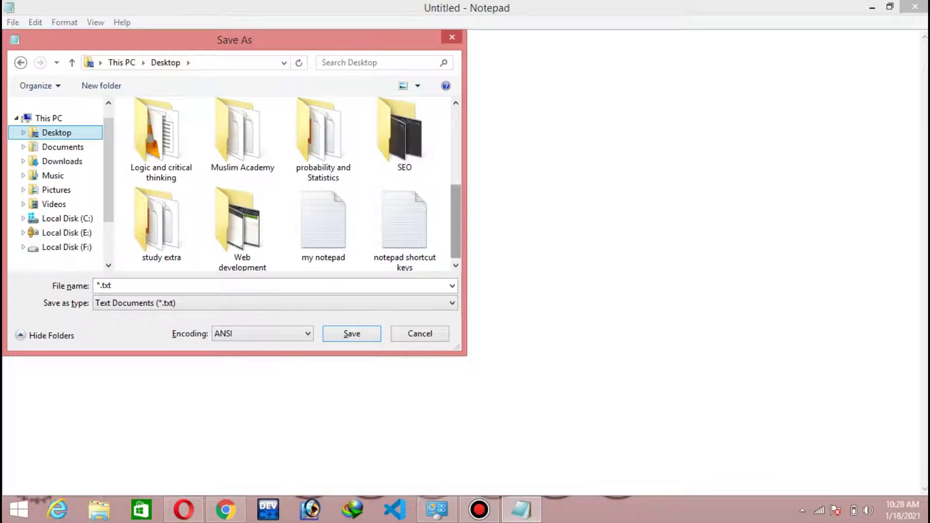
drag(456, 223, 456, 224)
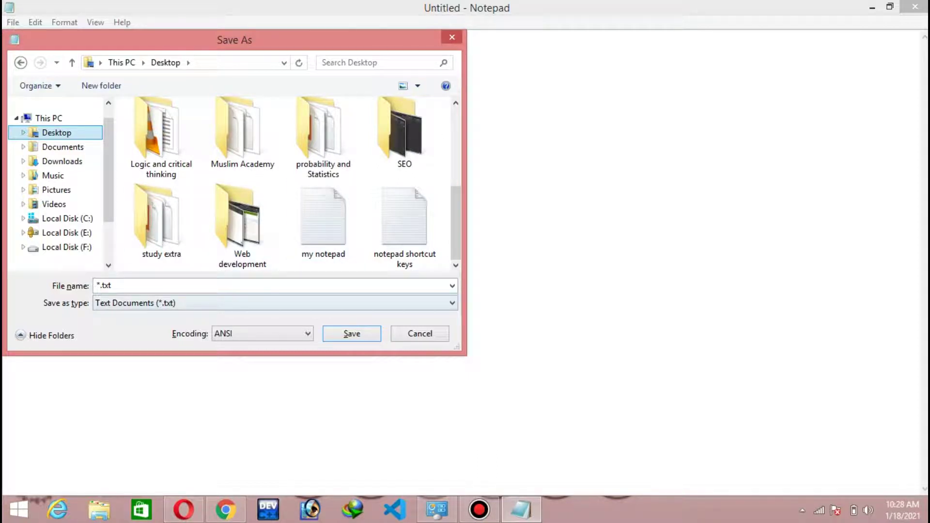
click(233, 286)
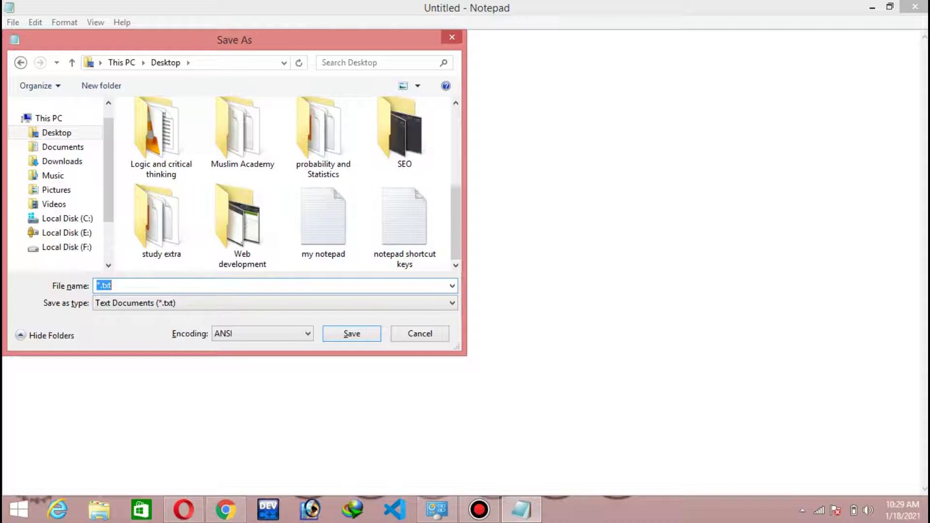
click(112, 286)
key(BackSpace)
key(BackSpace)
key(BackSpace)
key(BackSpace)
key(BackSpace)
key(ctrl+z)
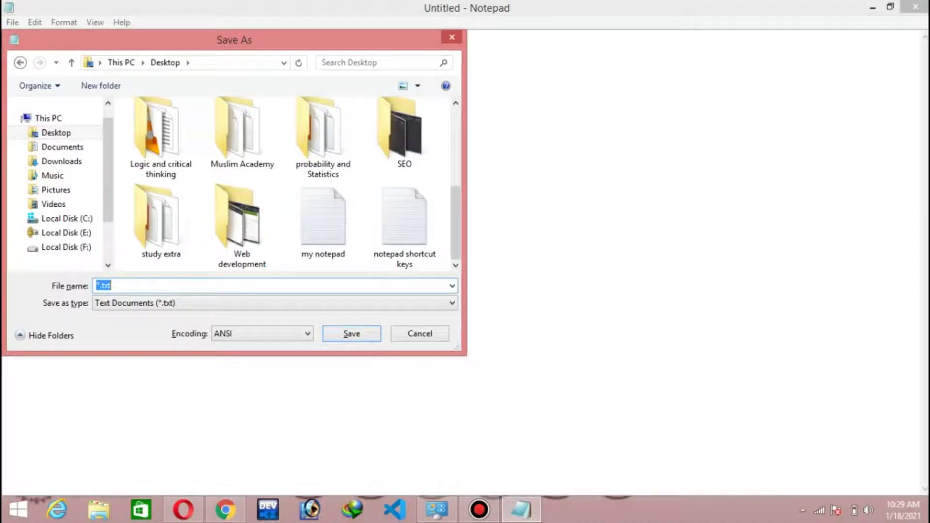
Replace the default file name with "saif" and save the text document on the Desktop
click(111, 286)
key(BackSpace)
key(BackSpace)
key(BackSpace)
key(BackSpace)
key(BackSpace)
text(saif)
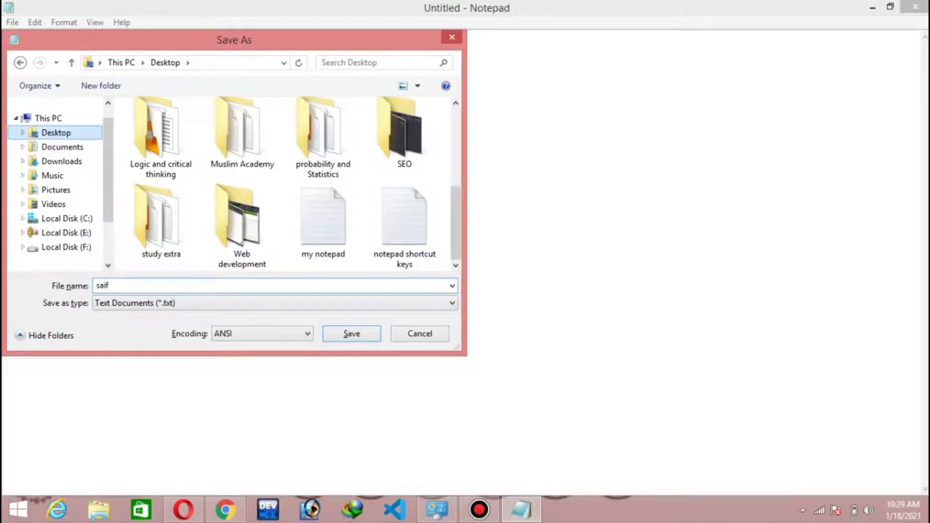
scroll(290, 184, up, 3)
key(Return)
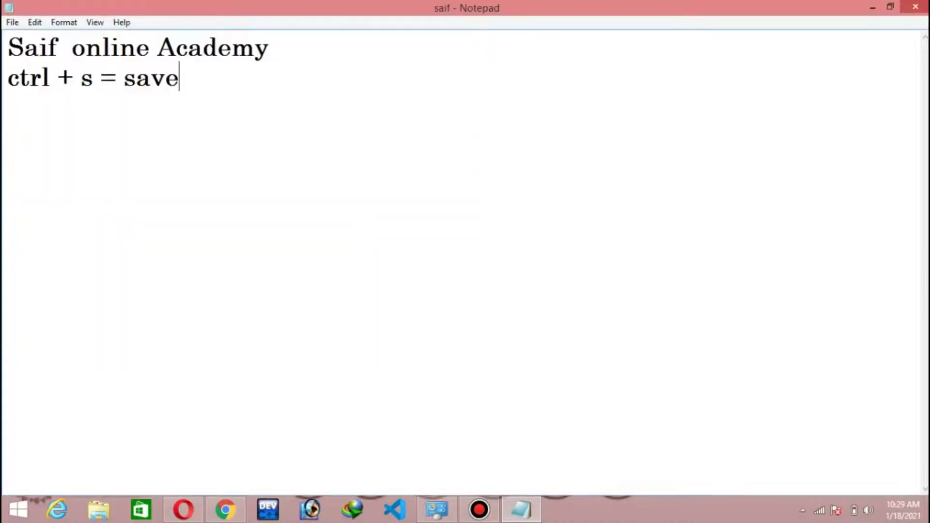
Close the "saif" document and move its file to the free space just above "my notepad" on the desktop
click(916, 7)
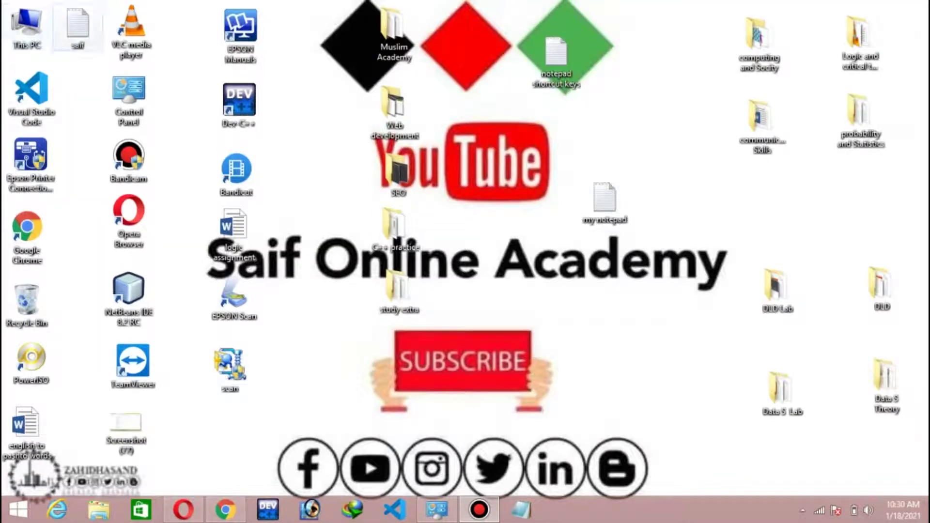
drag(77, 24, 618, 109)
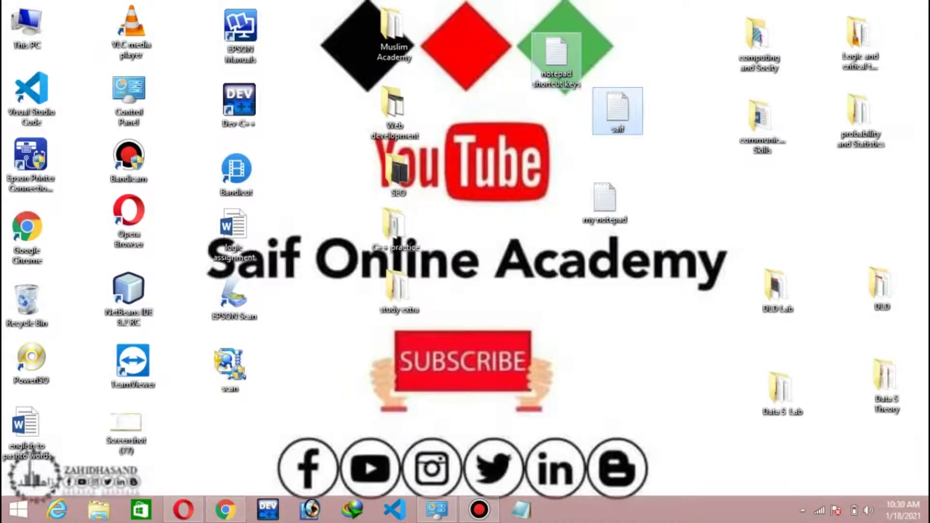
Open the "notepad shortcut keys" file from the desktop and go to the end of its text
double_click(556, 53)
key(Down)
key(Down)
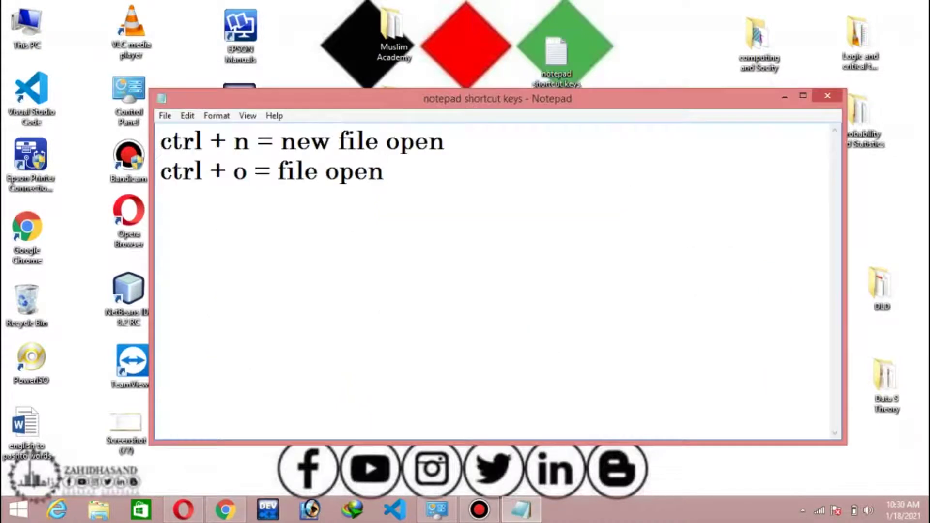
Add a third line reading "ctrl + s = Save a file" to the shortcut list and begin a new line below it
key(BackSpace)
key(Return)
text(cr)
key(BackSpace)
text(trl + s )
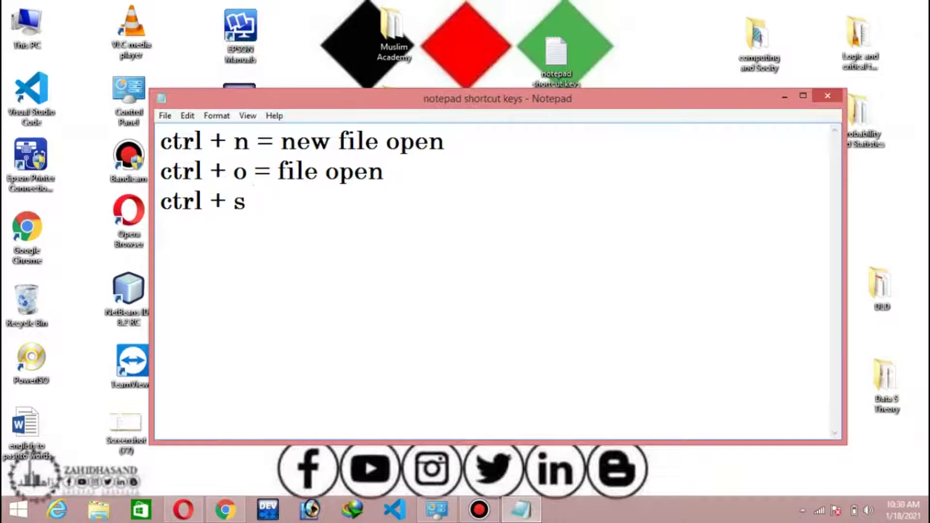
text(= Sa)
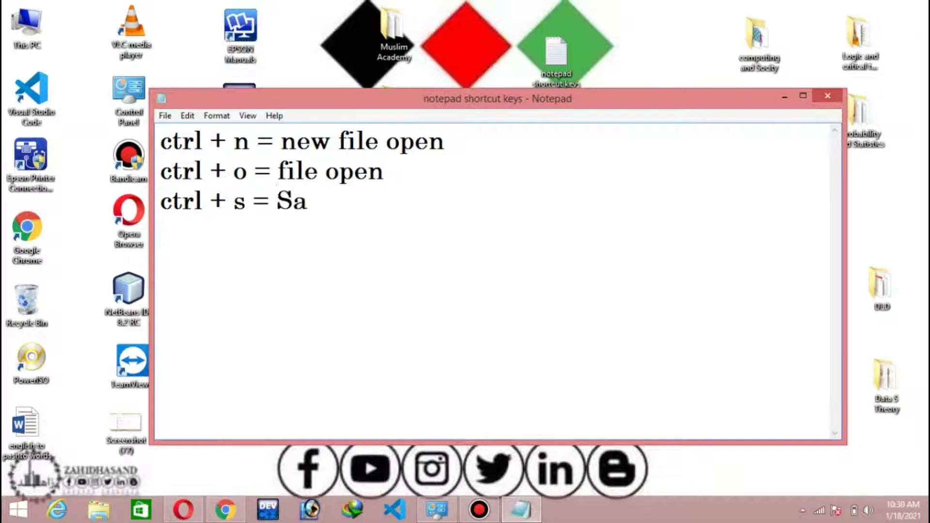
text(ve a FILE)
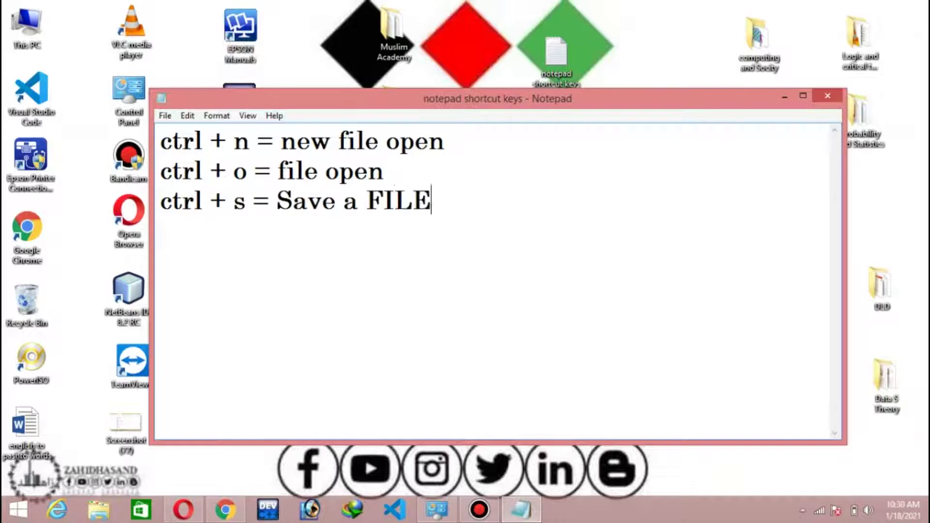
key(BackSpace)
key(BackSpace)
key(BackSpace)
key(BackSpace)
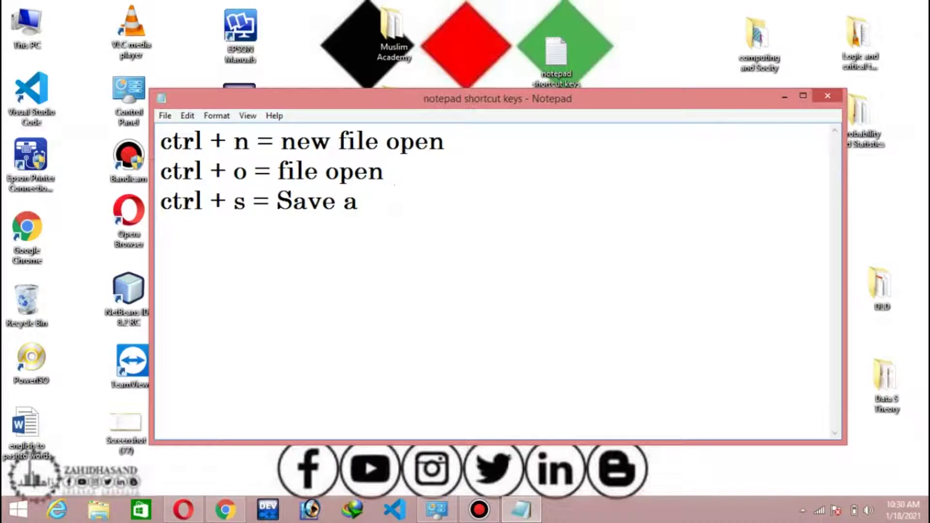
text(file)
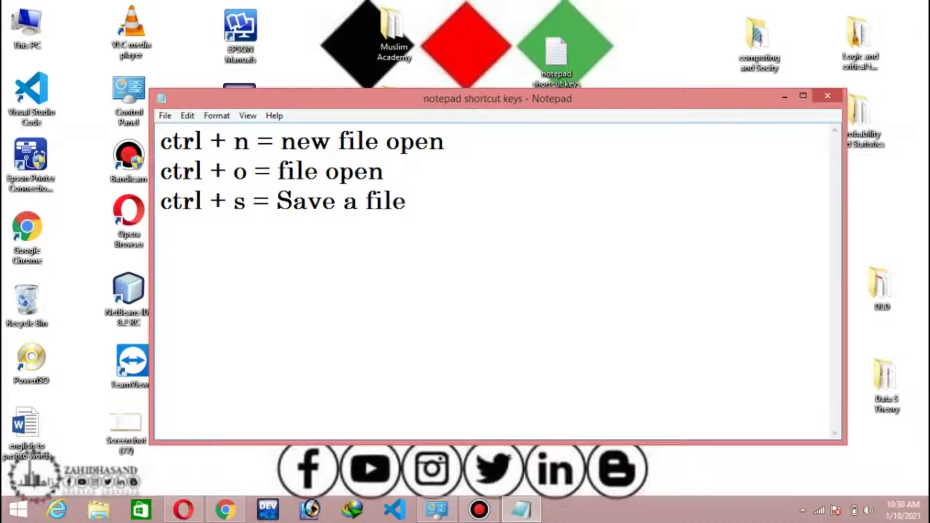
key(Return)
Bring up the page setup for the document and set the paper size to A4
key(alt)
key(f)
key(Down)
key(Down)
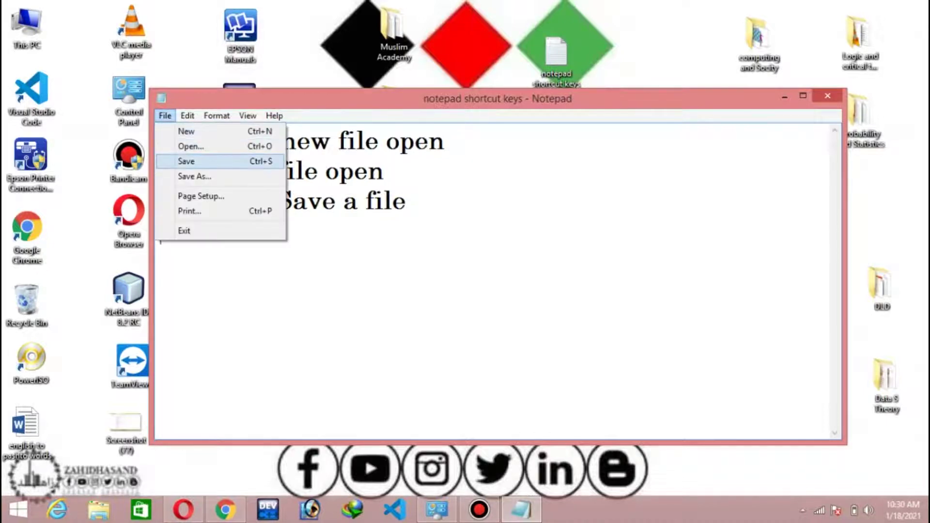
key(Down)
key(Down)
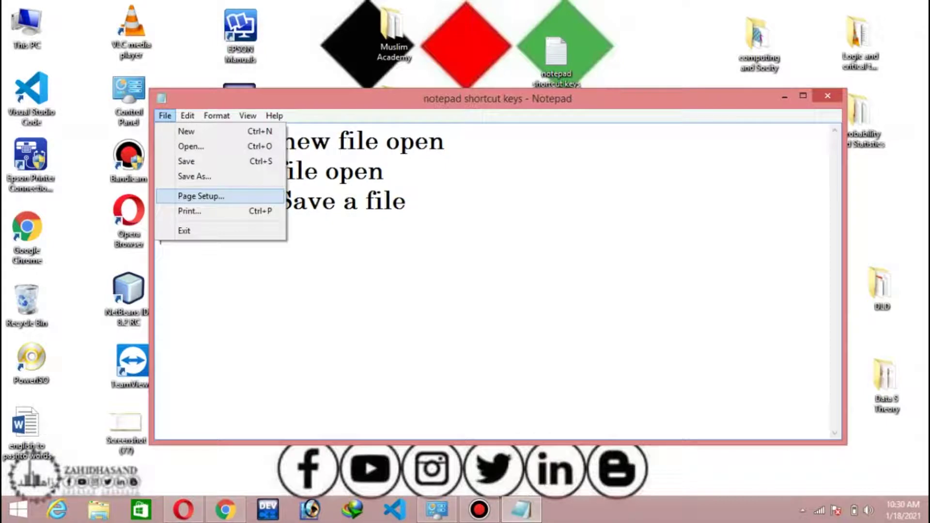
key(Return)
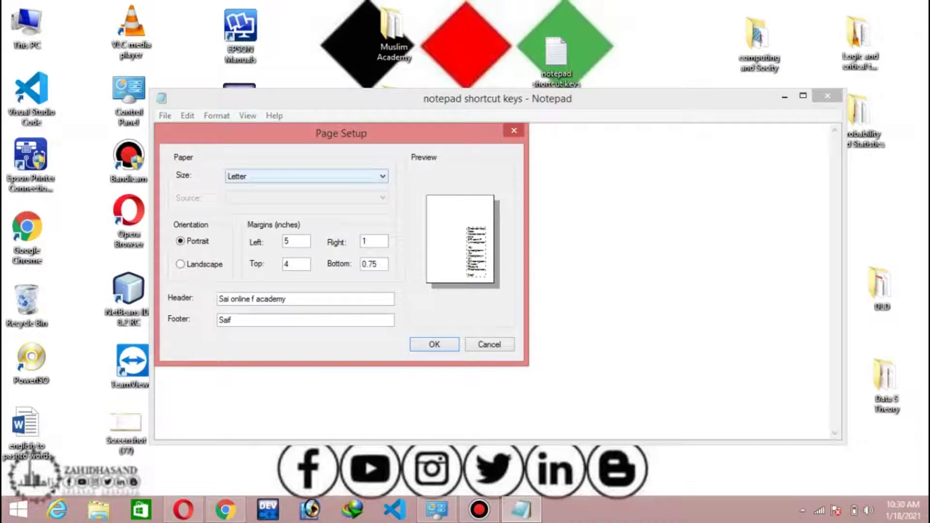
key(alt+Down)
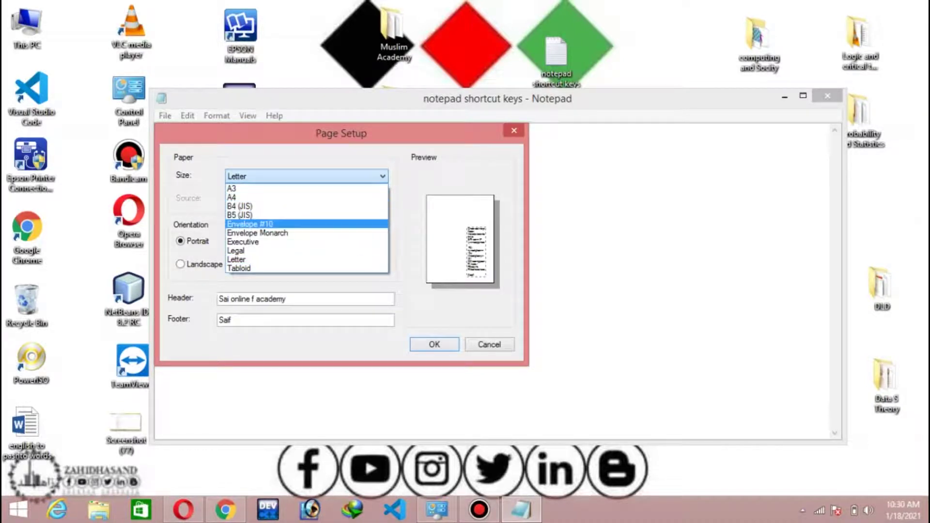
key(Escape)
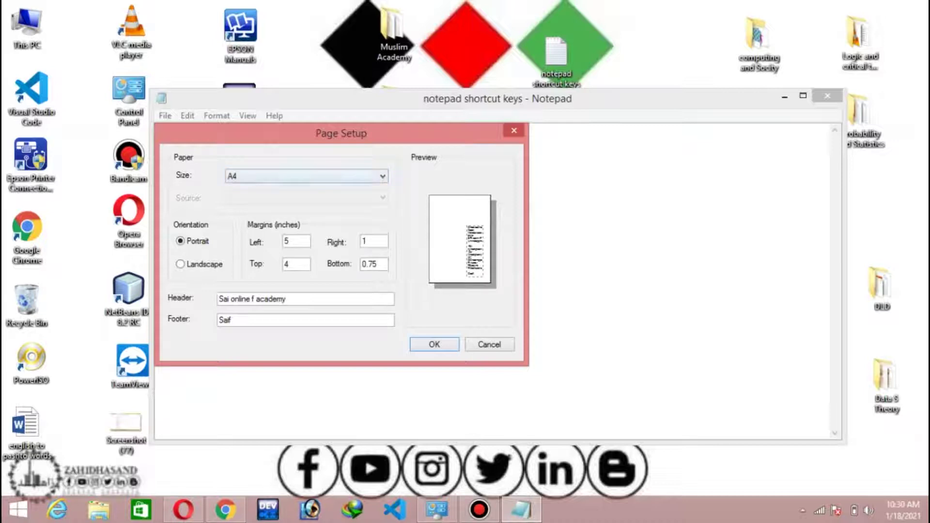
key(alt+Down)
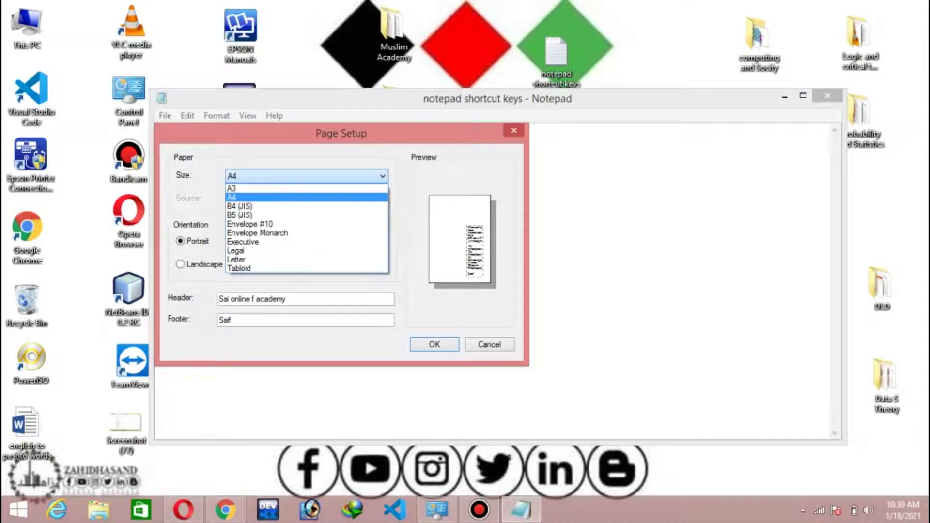
key(Escape)
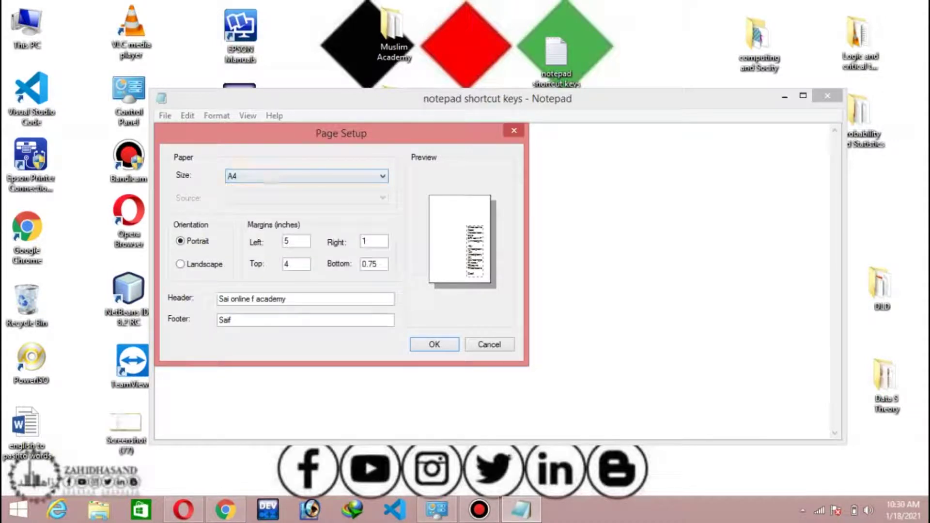
Try the landscape page orientation and return to portrait
key(Tab)
key(Down)
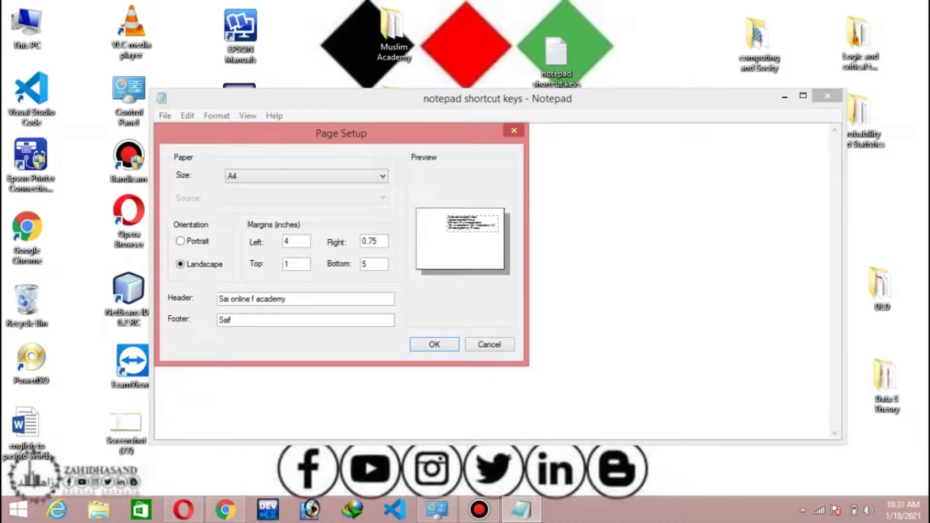
key(Up)
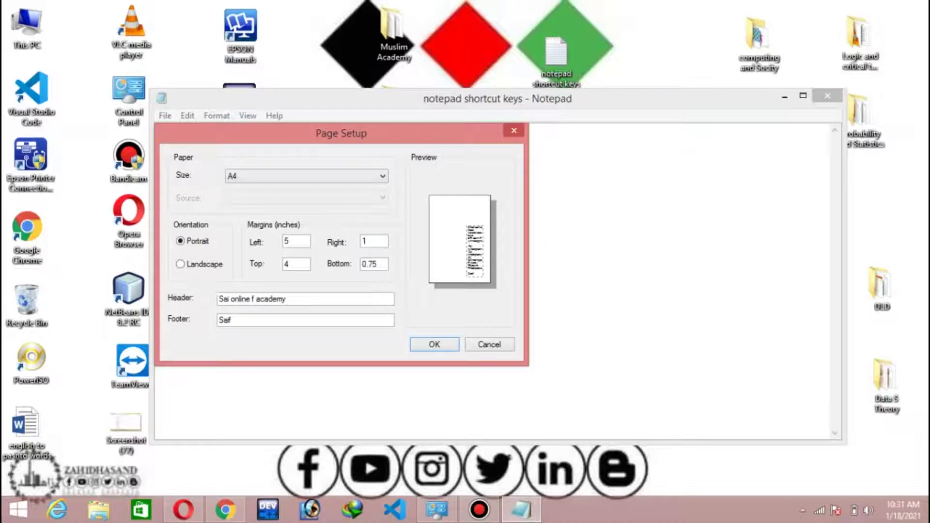
Set the left, top and bottom page margins to 1 inch each
click(289, 241)
key(BackSpace)
text(1)
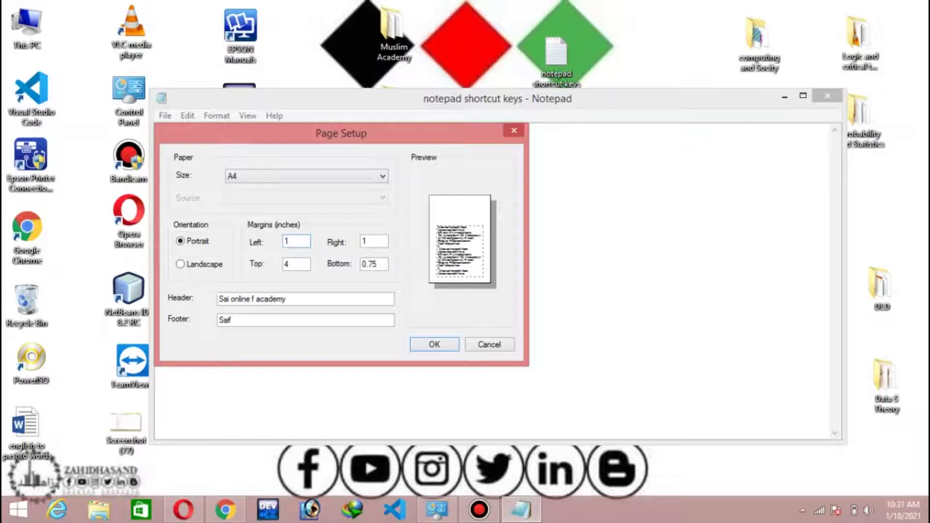
click(295, 264)
key(BackSpace)
text(1)
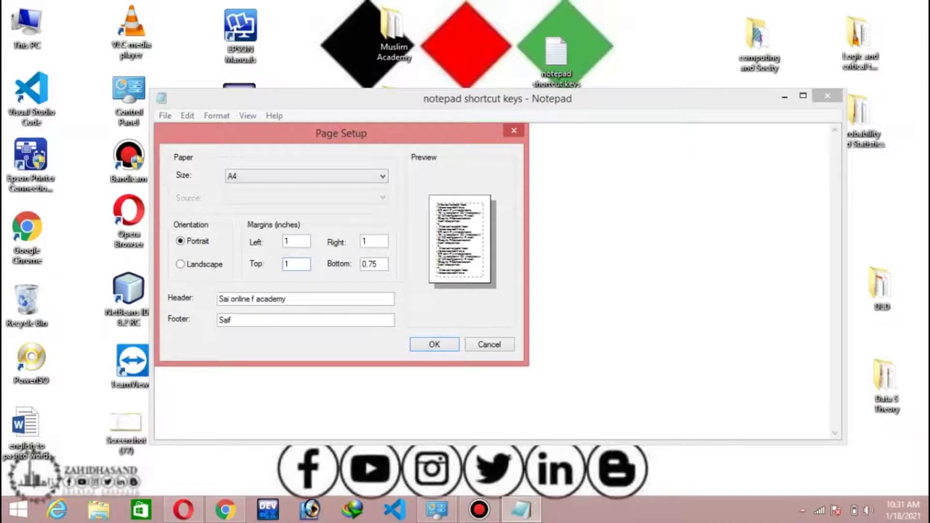
key(Tab)
text(0)
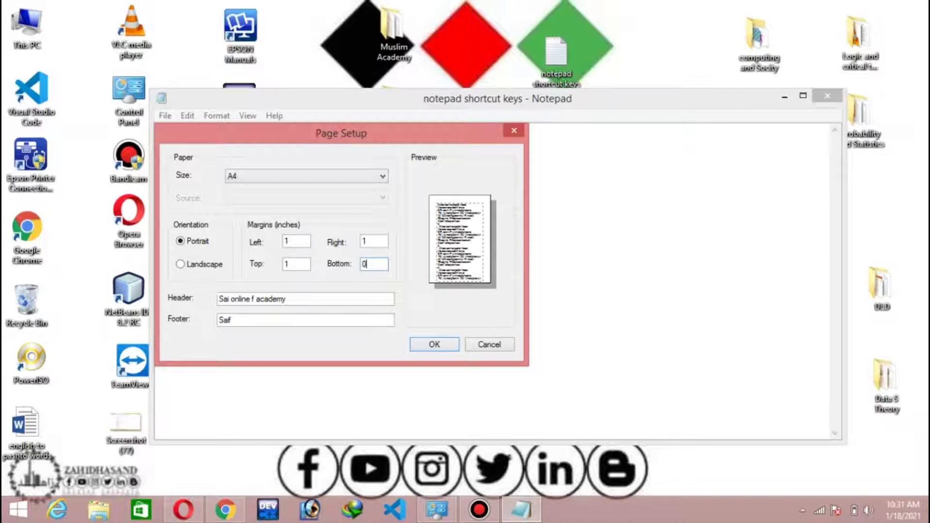
key(BackSpace)
text(1)
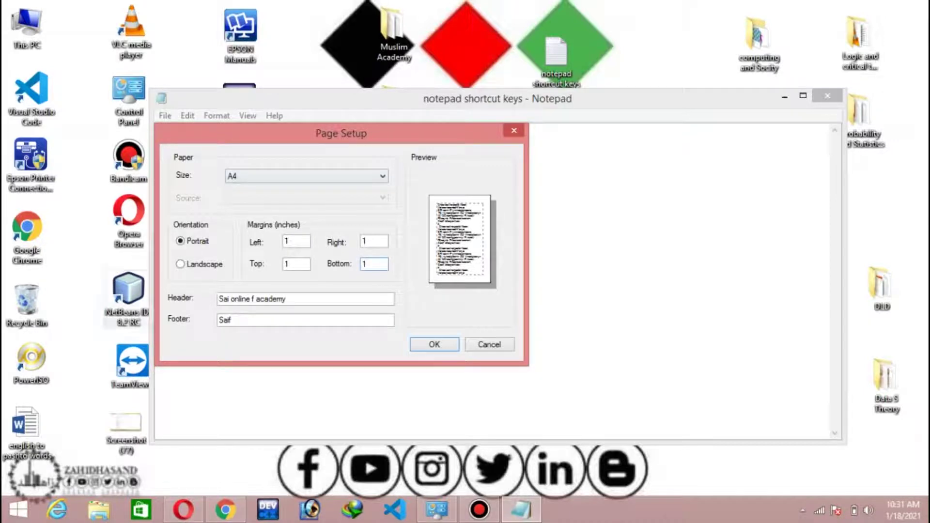
Delete the stray "f" before "academy" in the header text and apply the page setup
click(260, 299)
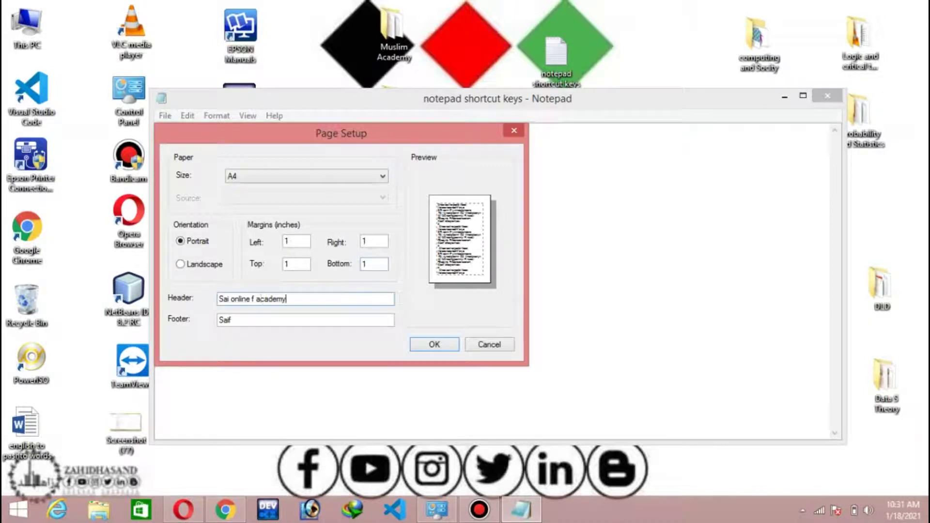
key(BackSpace)
key(BackSpace)
click(236, 320)
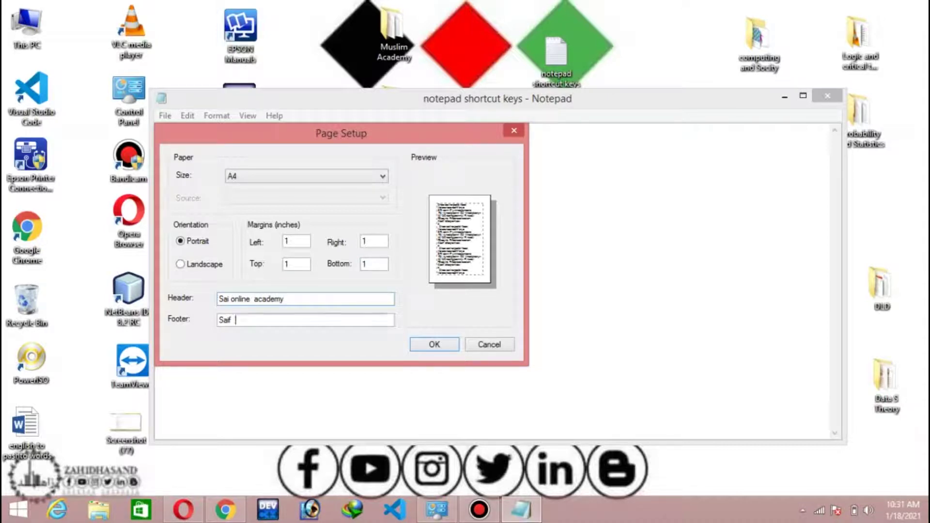
click(236, 320)
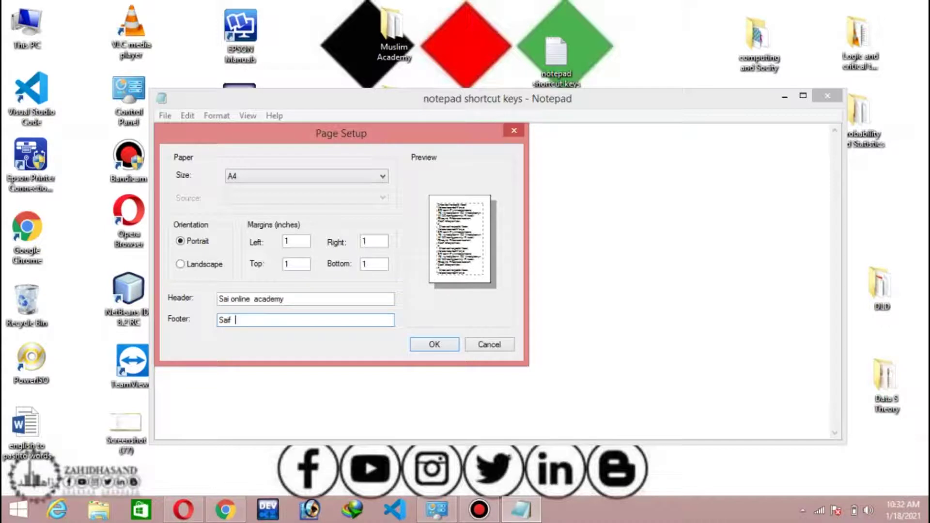
key(Return)
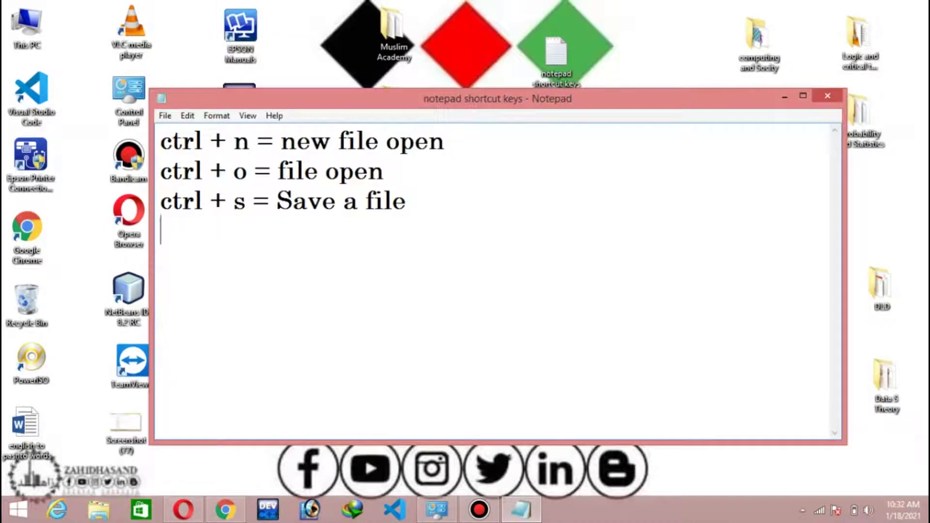
Maximize the document window and place the text cursor at the end of the "ctrl + s" line
key(alt)
key(Escape)
click(803, 96)
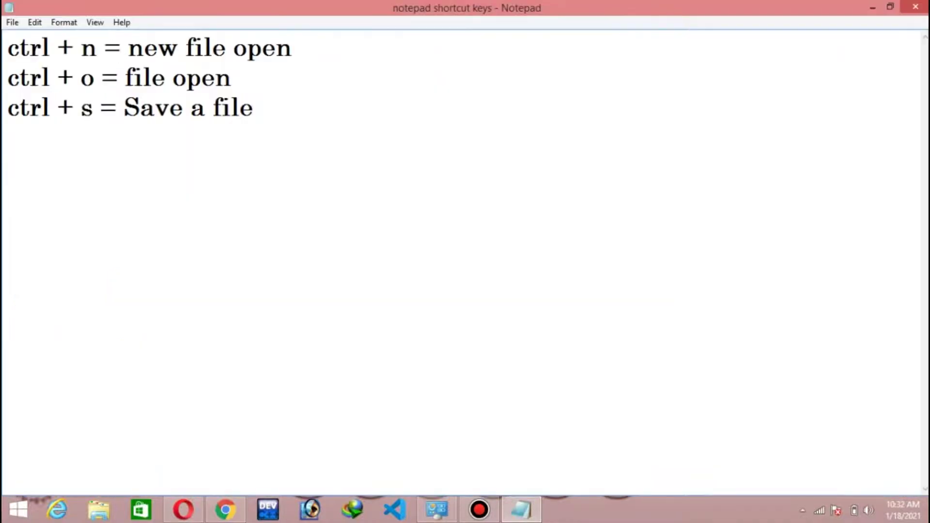
click(12, 22)
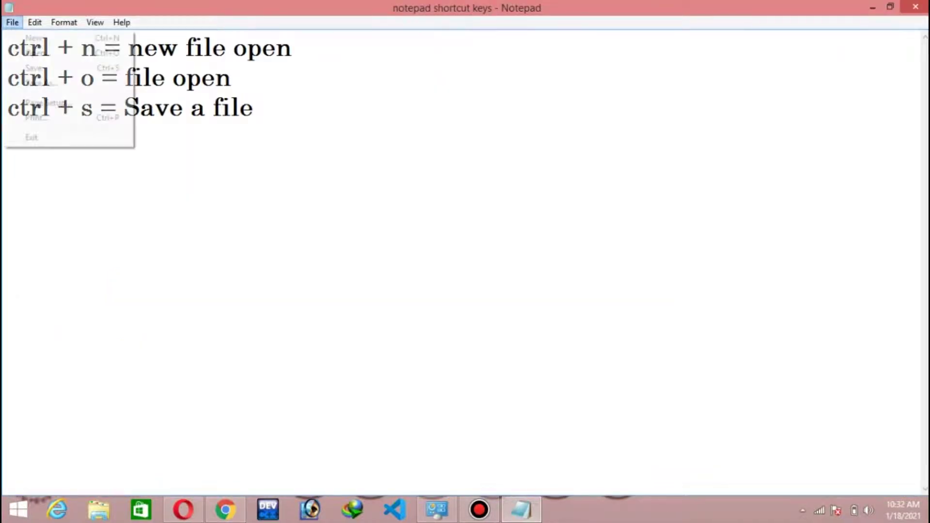
mouse_move(34, 23)
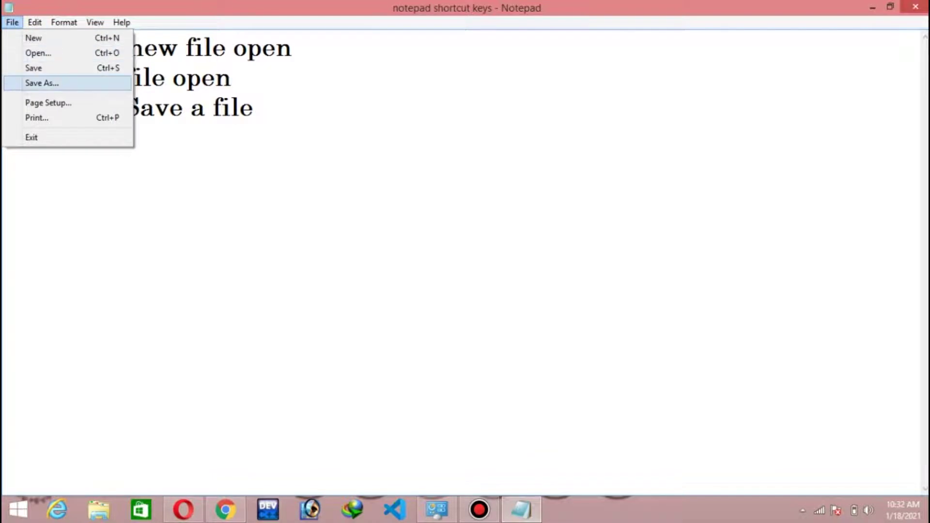
click(213, 108)
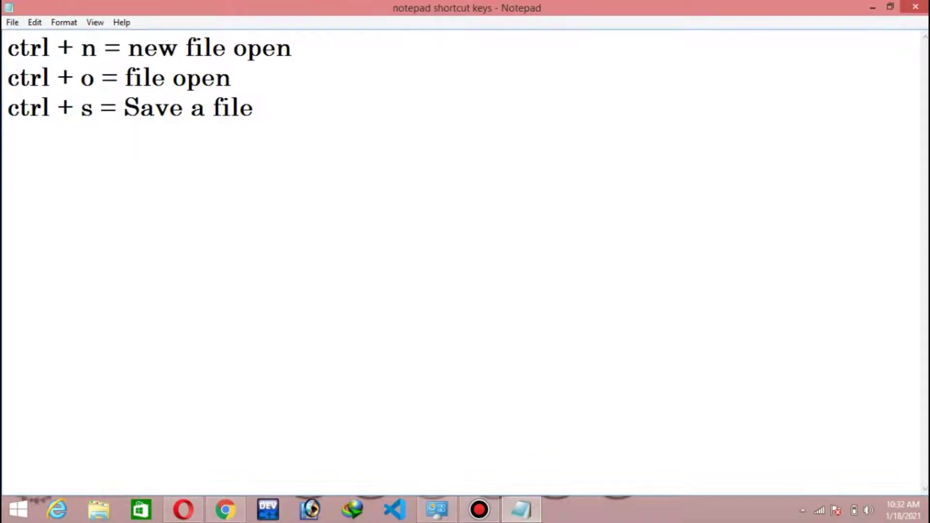
click(254, 108)
Bring up the Print dialog to view its printer, page range and copies options, and dismiss it without printing
key(alt+f)
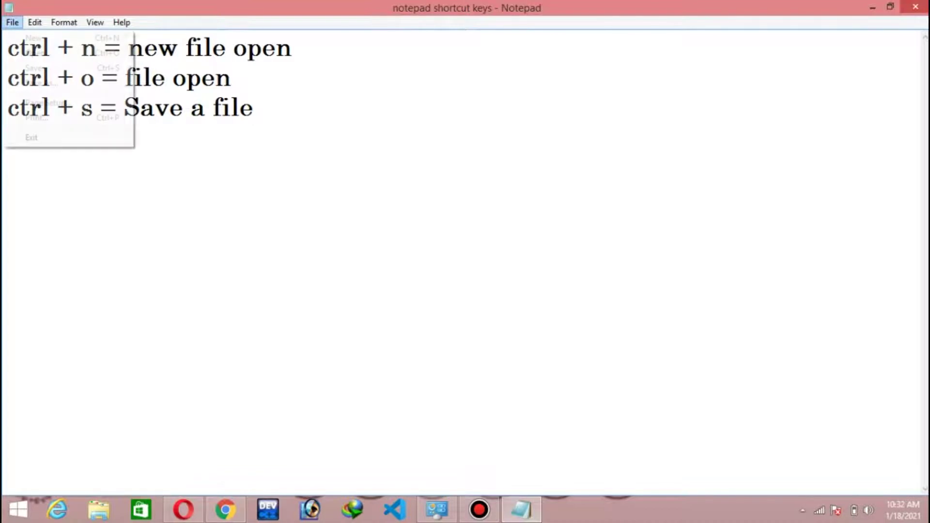
key(Right)
key(Left)
key(Down)
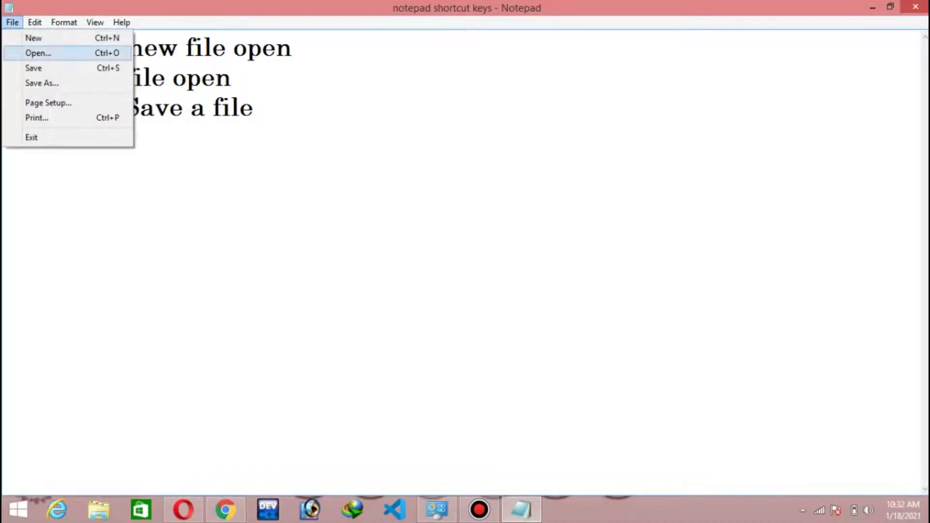
key(Down)
key(Down)
key(Down)
key(Down)
key(Return)
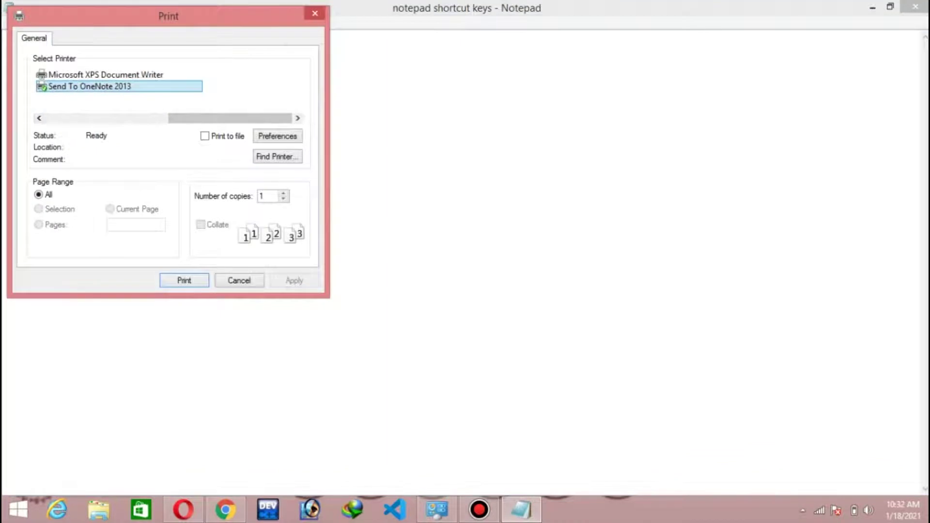
key(Escape)
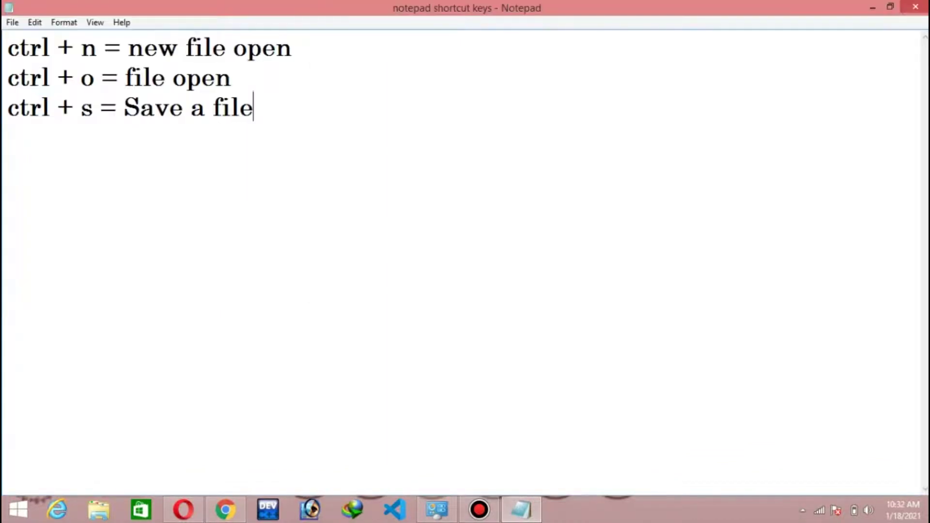
Add a fourth line reading "ctrl + p = print a file", with a space on each side of the plus sign
key(Return)
text(ctr)
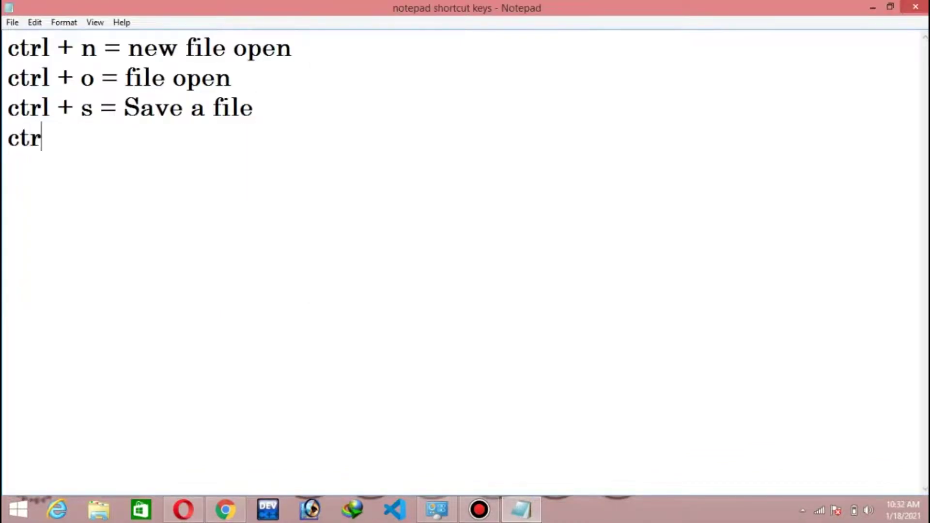
text(l+ p = )
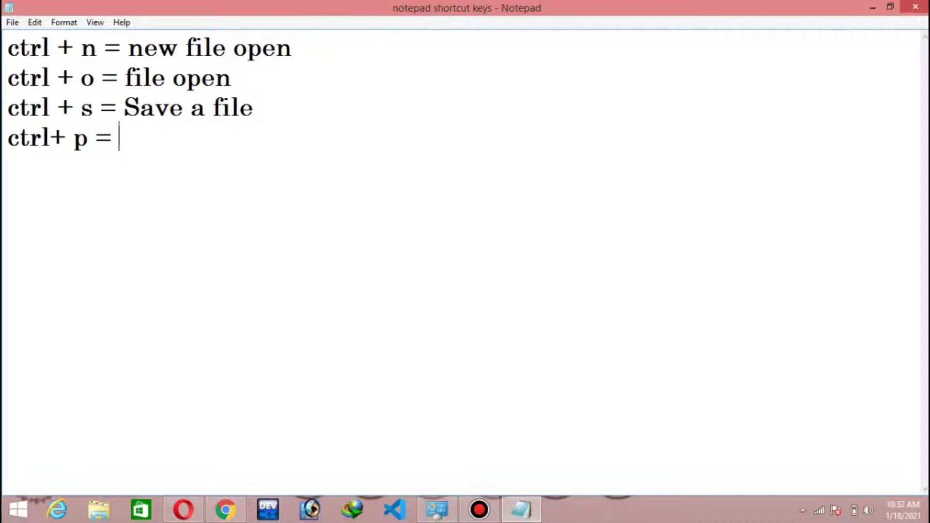
text(print a fil)
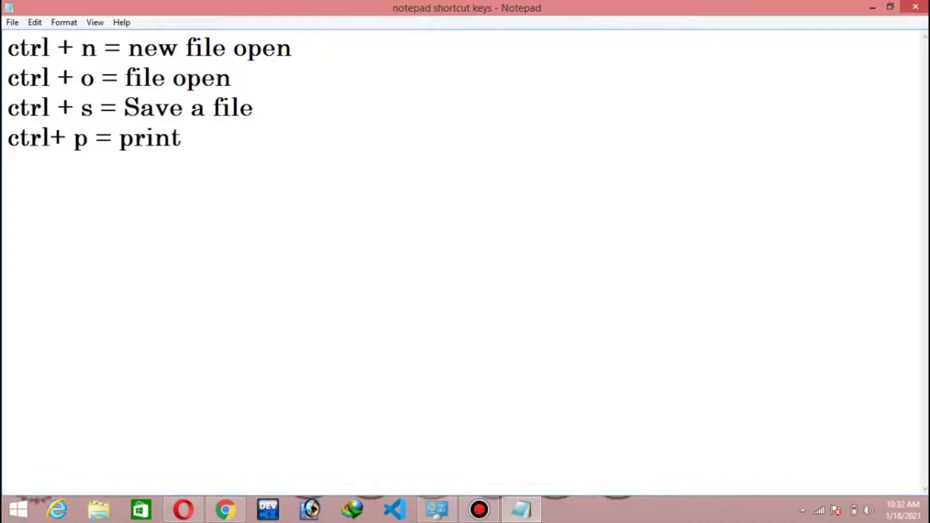
text(e)
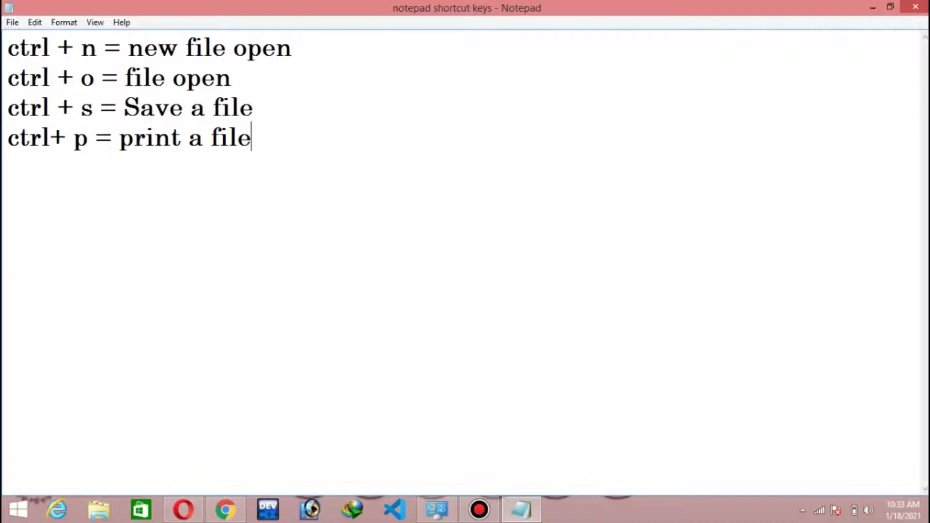
click(172, 78)
click(8, 167)
click(50, 137)
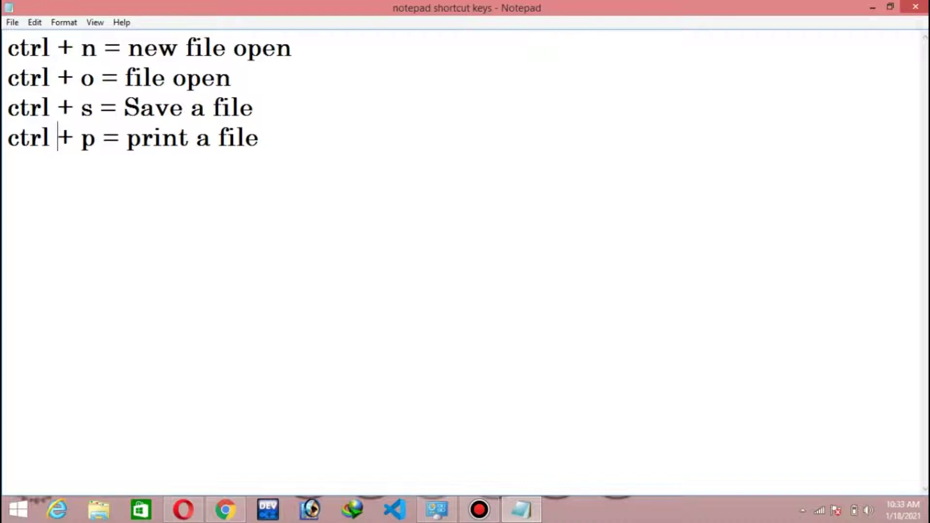
Open the Print dialog for the shortcut notes, choose Send To OneNote 2013 as the printer and enable Print to file
key(ctrl+p)
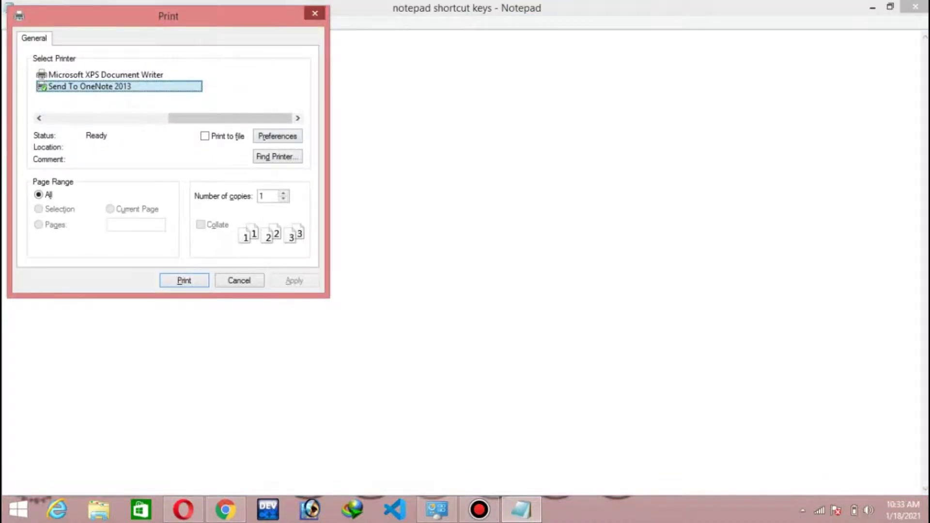
key(Escape)
key(alt+f)
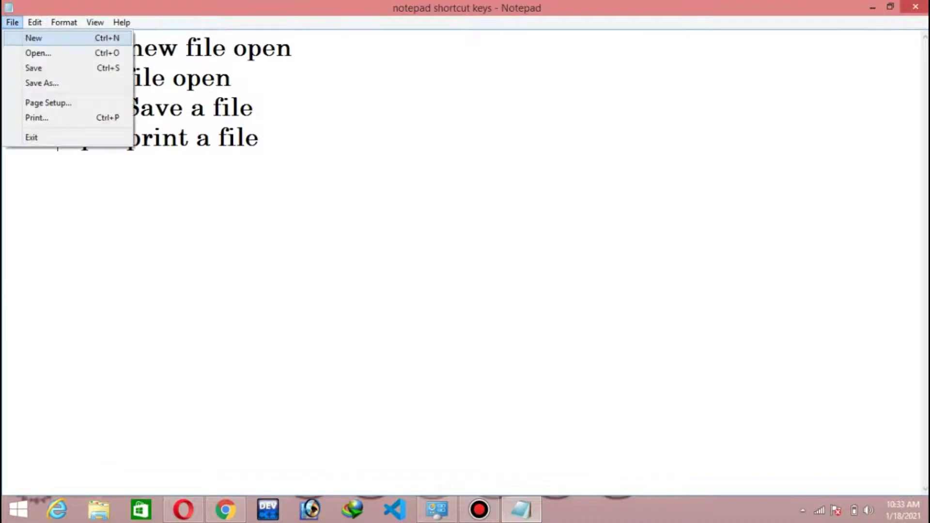
key(Down)
key(Down)
key(Down)
key(Down)
key(Down)
key(Return)
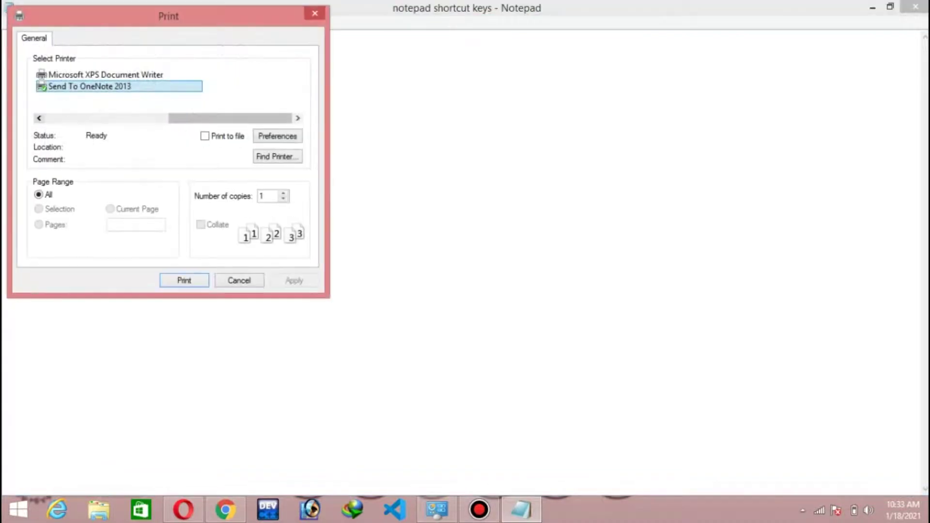
click(106, 76)
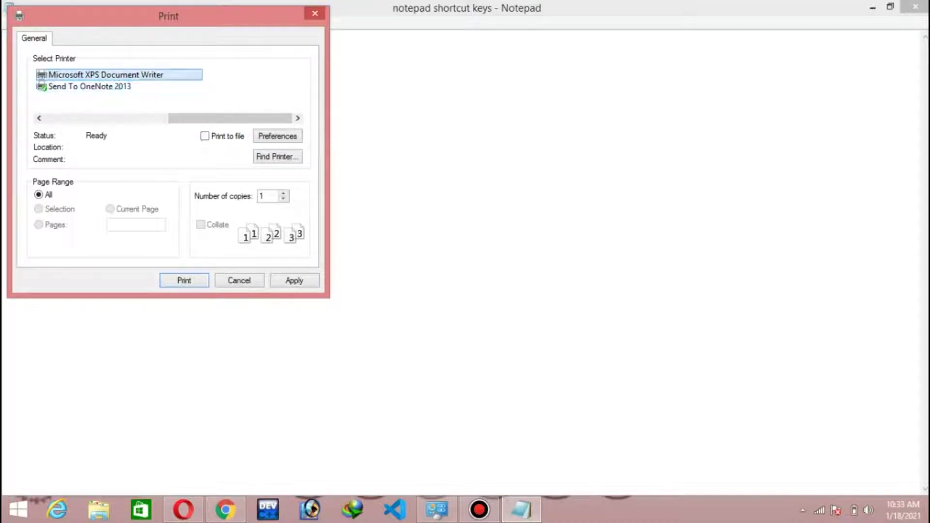
click(90, 86)
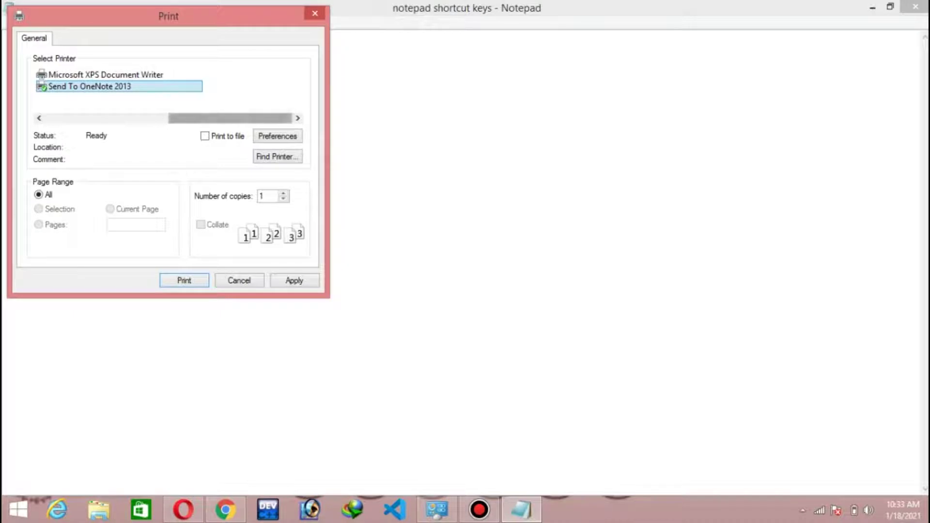
click(204, 136)
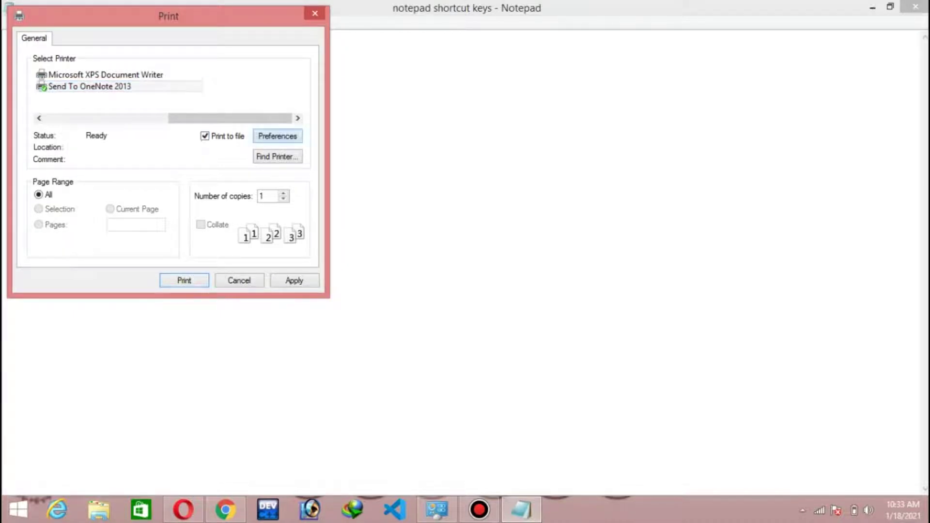
In the printing preferences, switch the page orientation to Landscape and back to Portrait
click(277, 136)
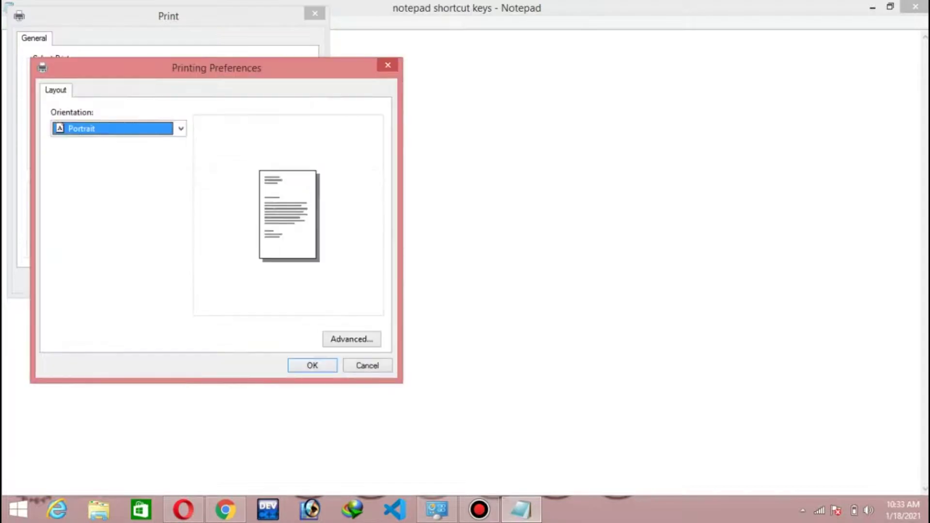
key(alt+Down)
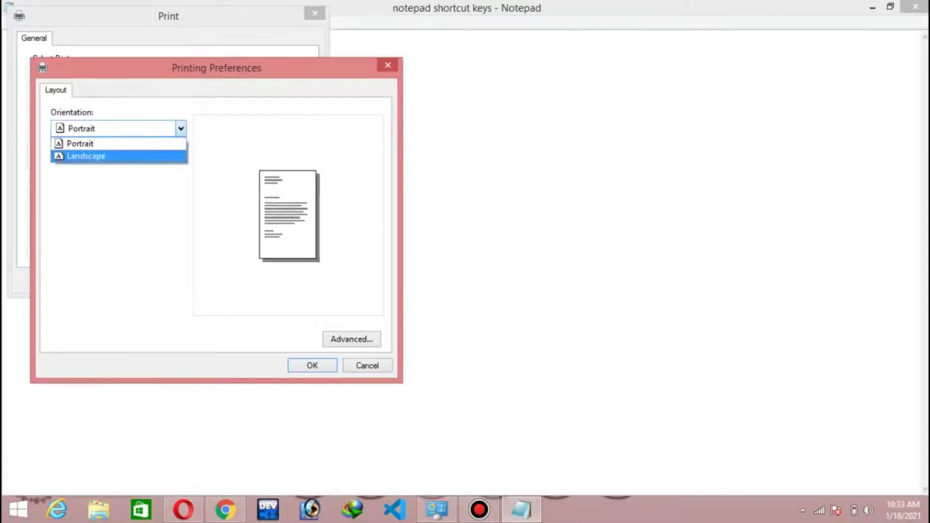
key(Return)
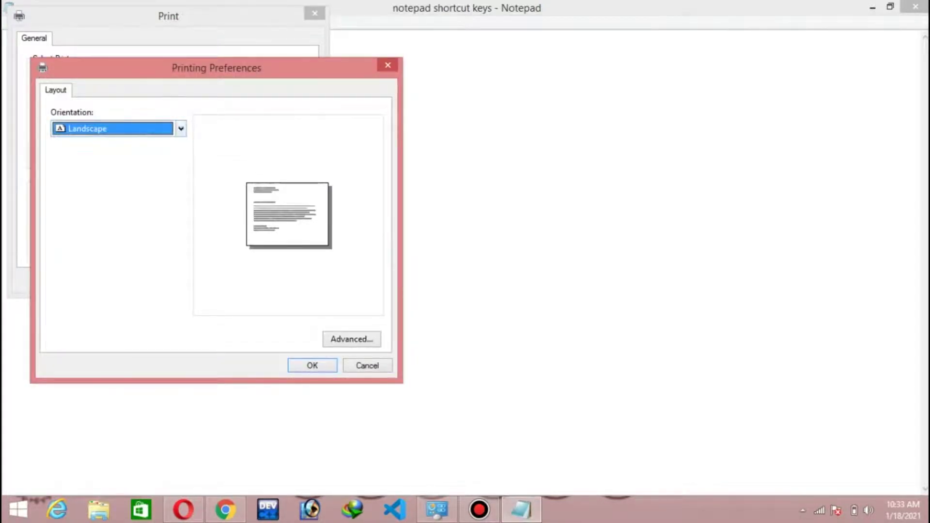
click(181, 129)
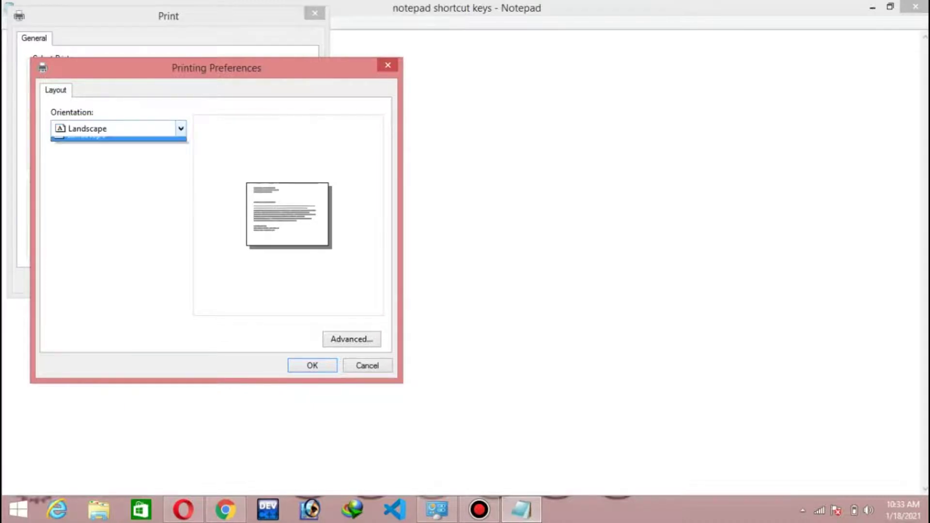
click(146, 144)
Select A4 as the paper size in the printer's advanced options and accept the printing preferences
key(Tab)
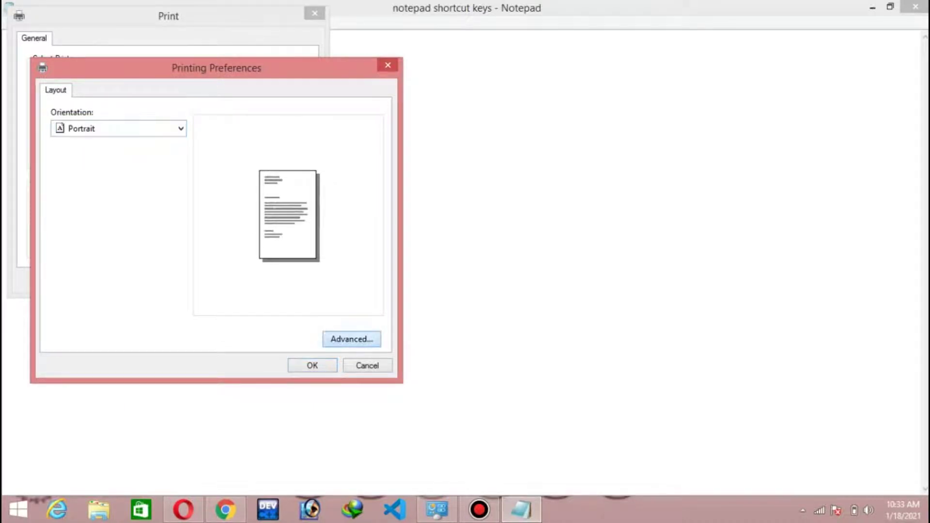
key(Return)
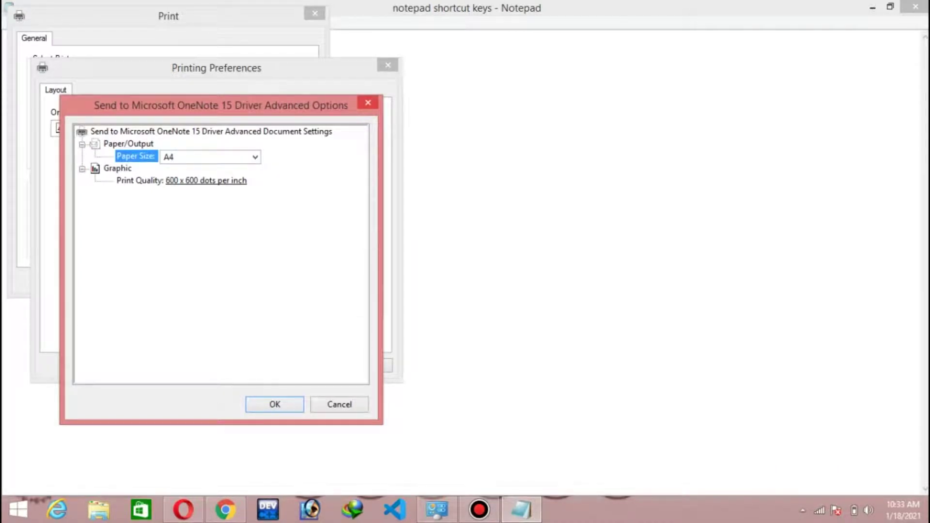
key(alt+Down)
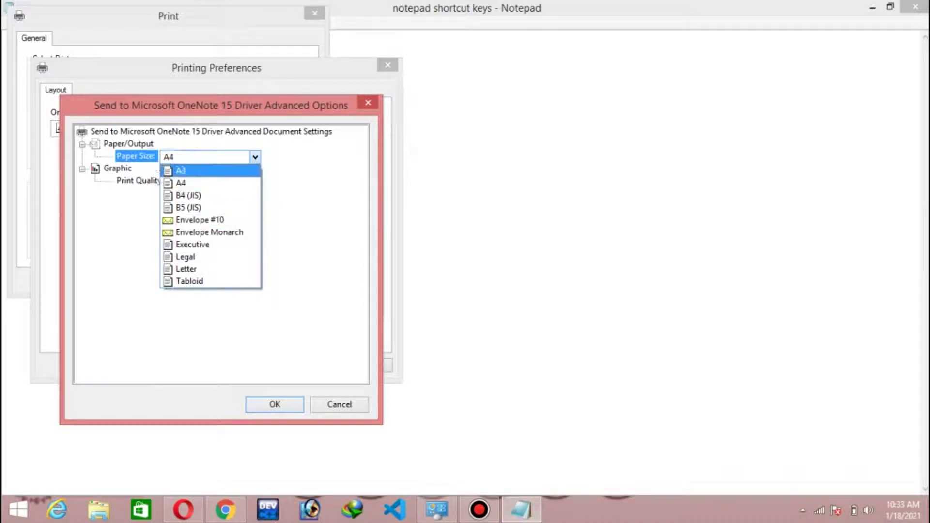
click(203, 183)
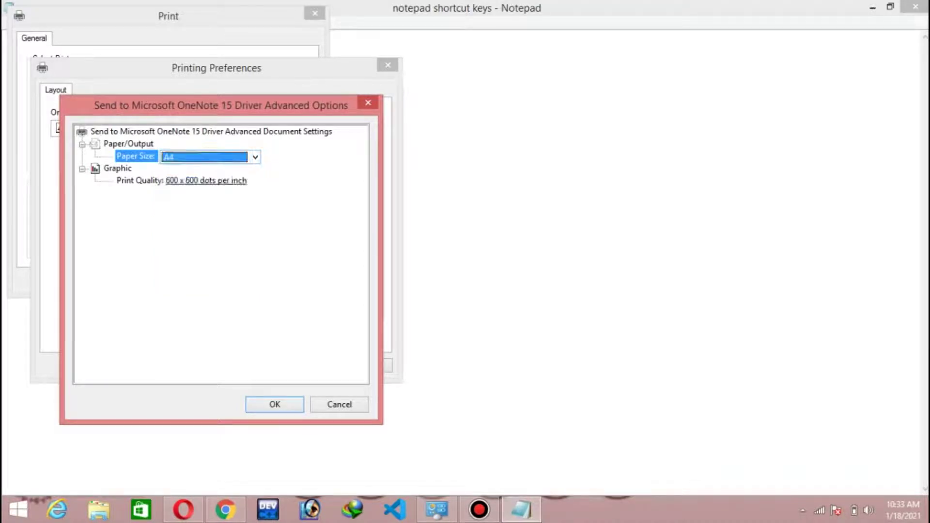
key(Return)
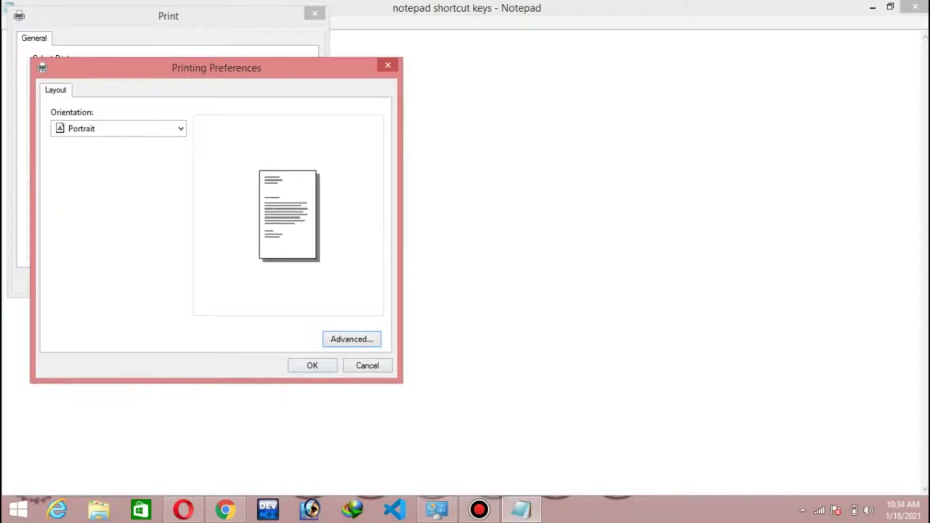
key(Return)
View the network printer finder from the Print dialog and dismiss it without selecting a printer
key(Tab)
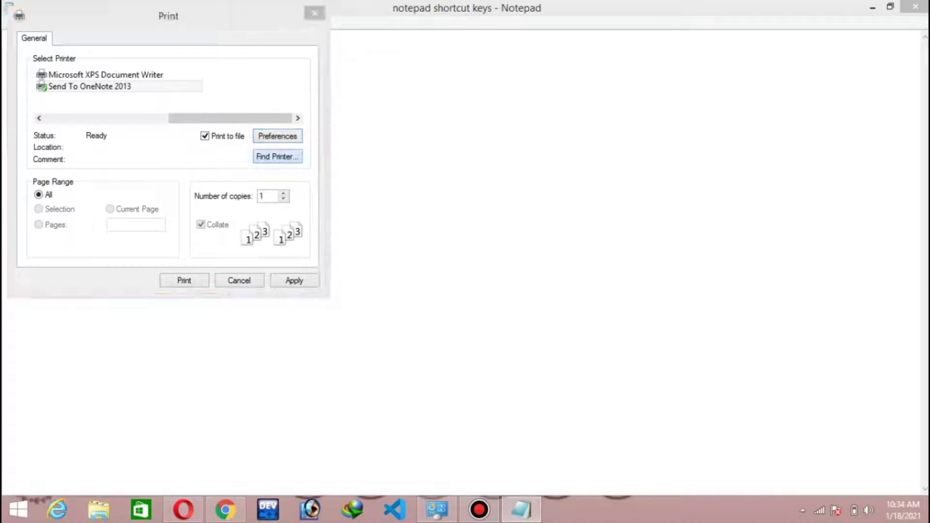
key(Return)
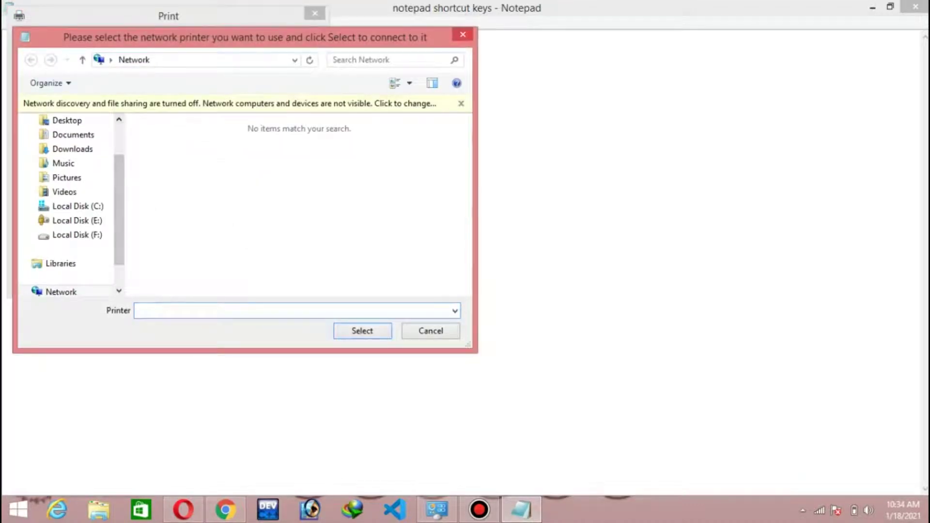
key(Escape)
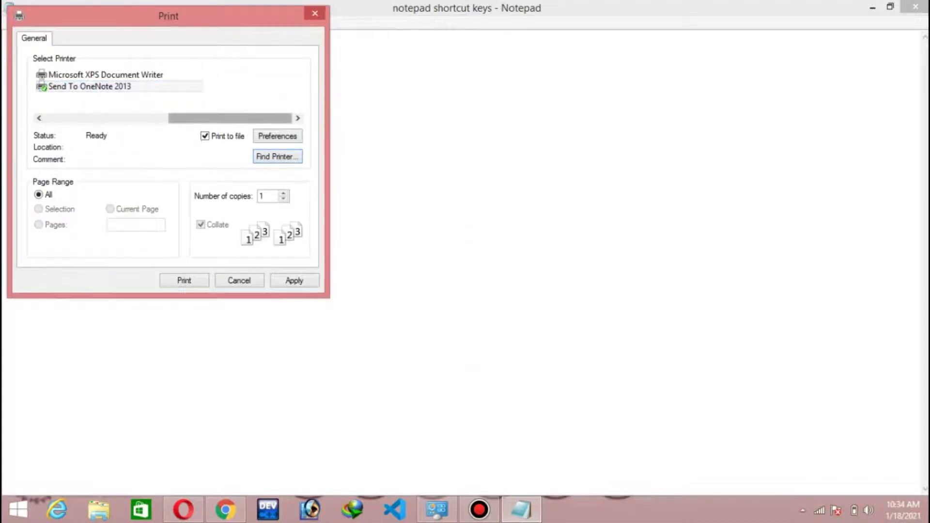
Set the number of copies to 1, start printing to file, and cancel saving the print output
key(Tab)
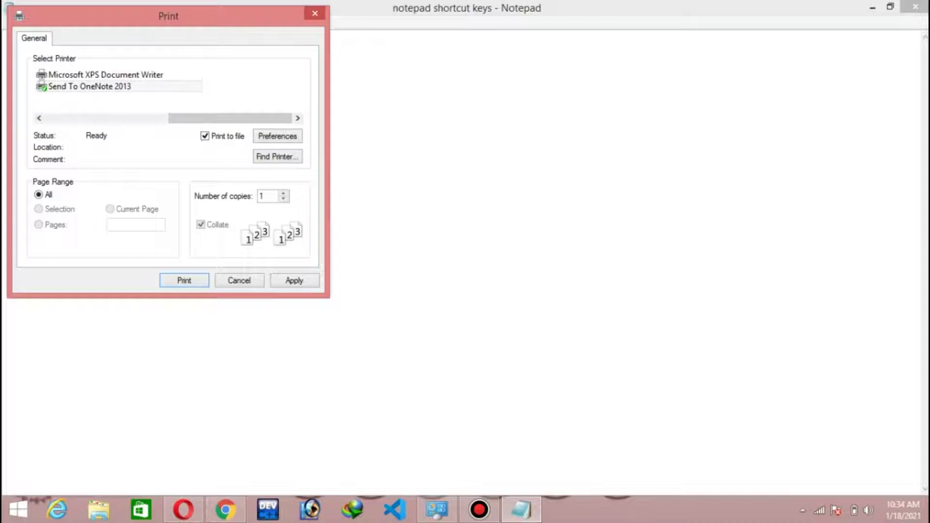
key(Tab)
key(BackSpace)
text(1)
key(Return)
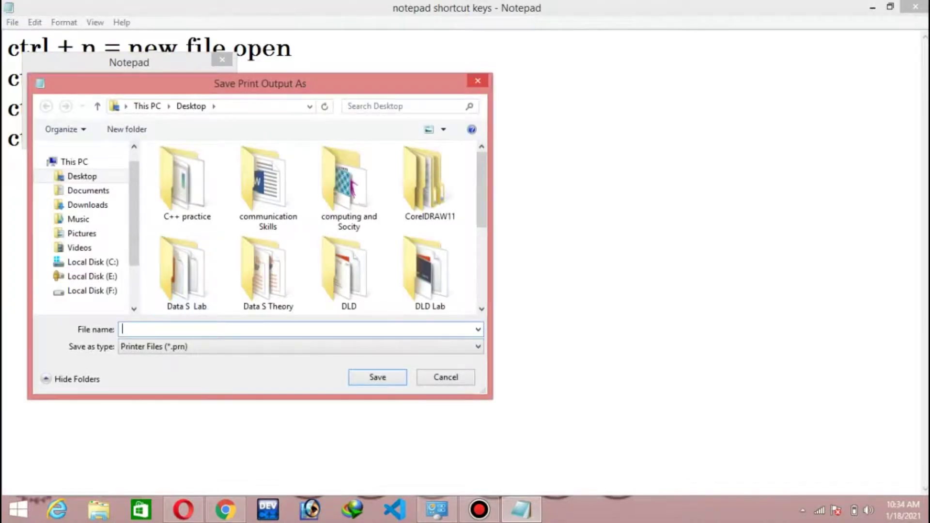
key(Escape)
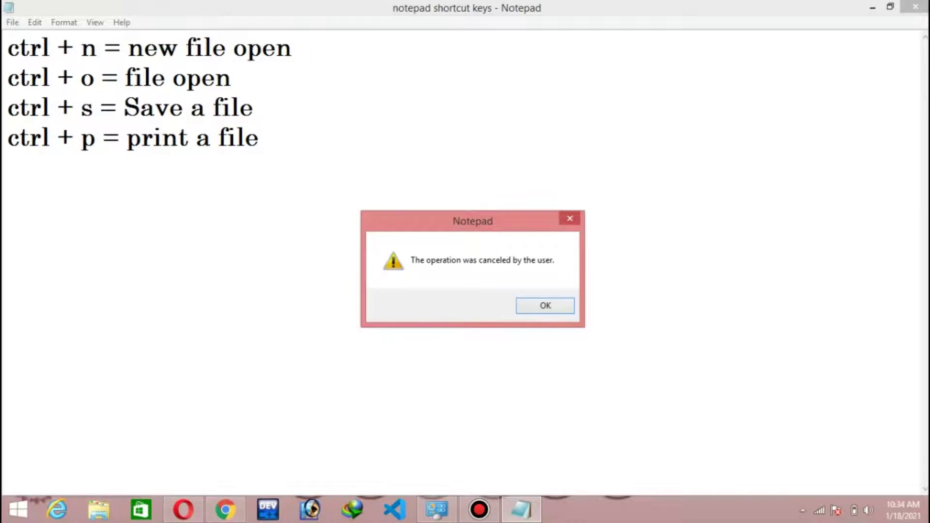
key(Return)
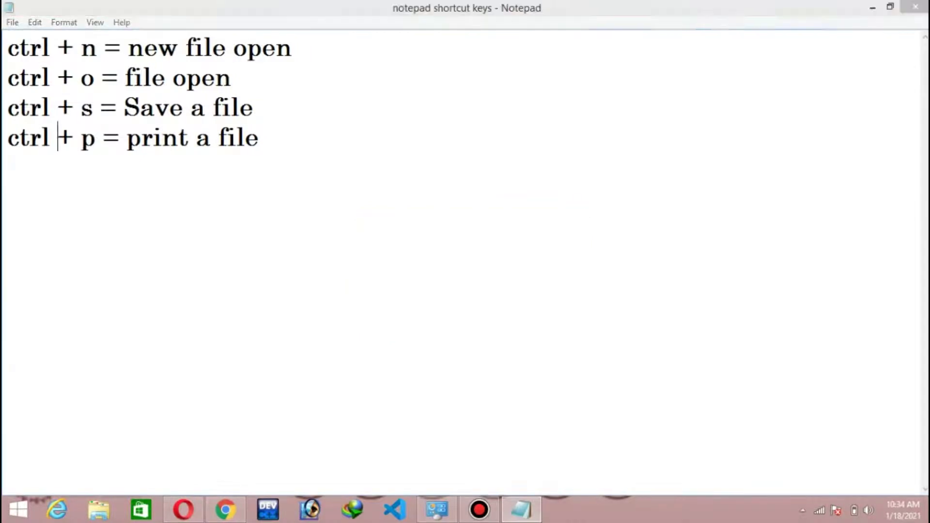
key(ctrl+p)
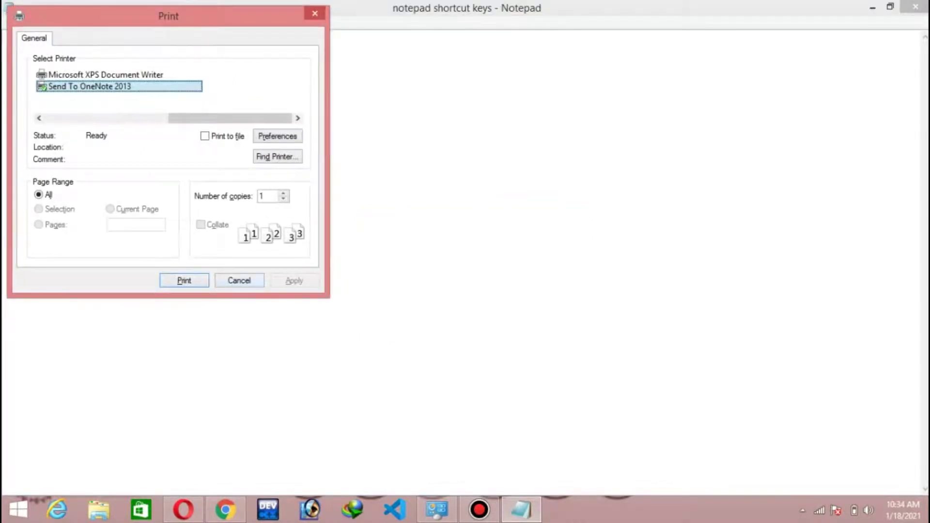
key(Escape)
key(alt+f)
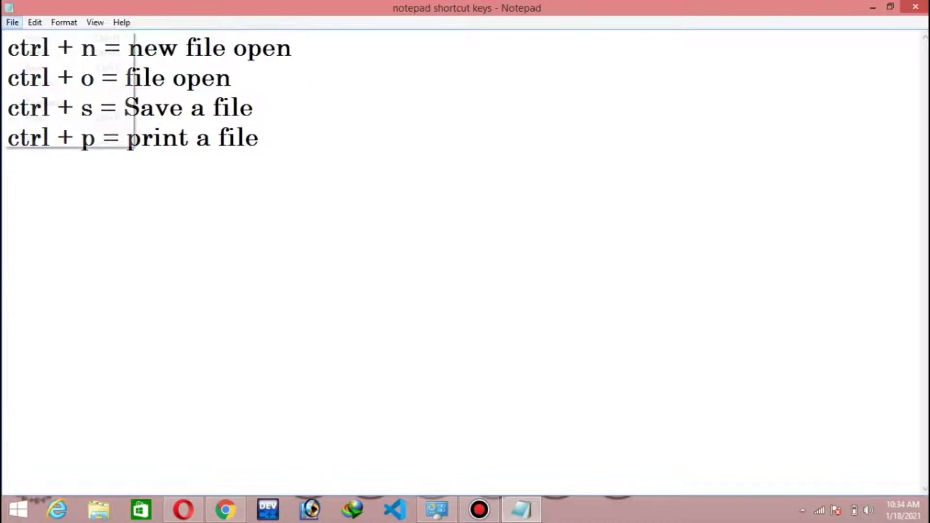
key(Right)
key(Left)
key(Right)
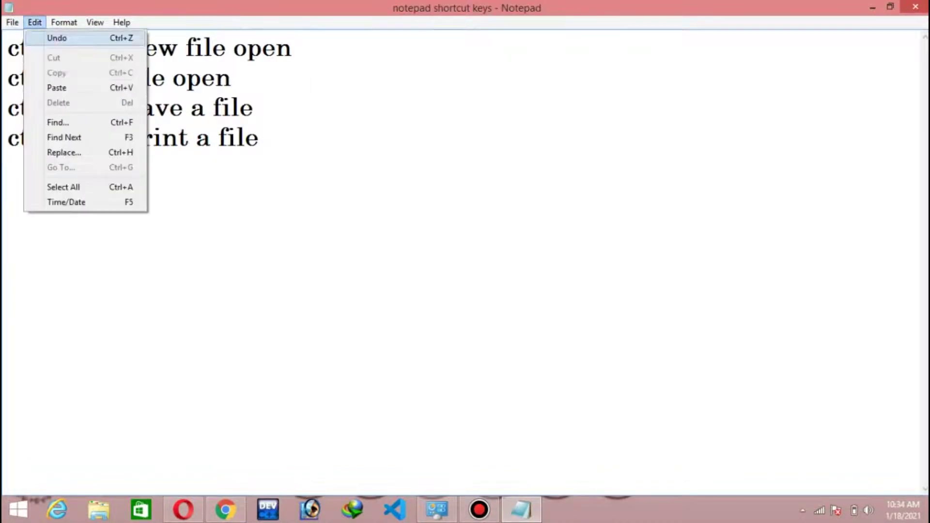
key(Down)
key(Down)
key(Down)
key(Down)
key(Down)
key(Escape)
key(Escape)
Try the Exit command on the unsaved document and cancel at the save-changes prompt
key(alt)
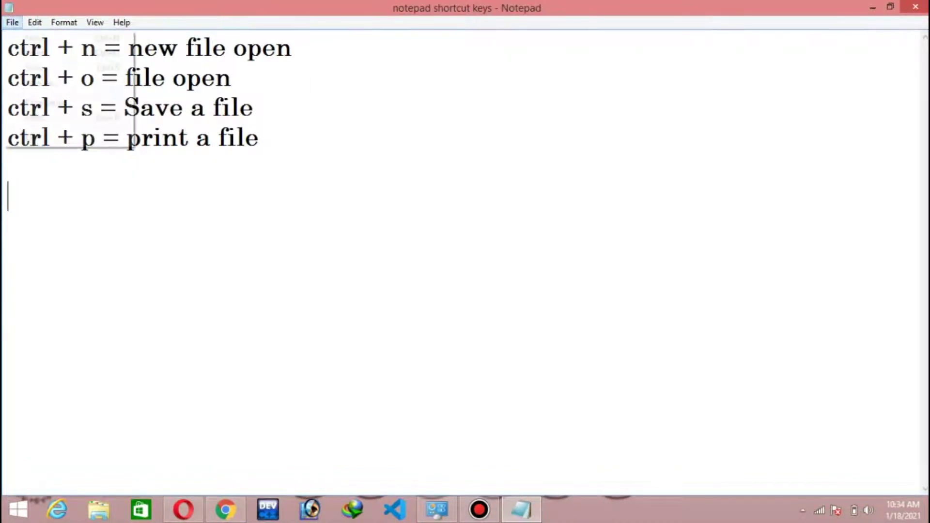
key(Down)
key(Down)
key(Down)
key(Down)
key(Down)
key(Down)
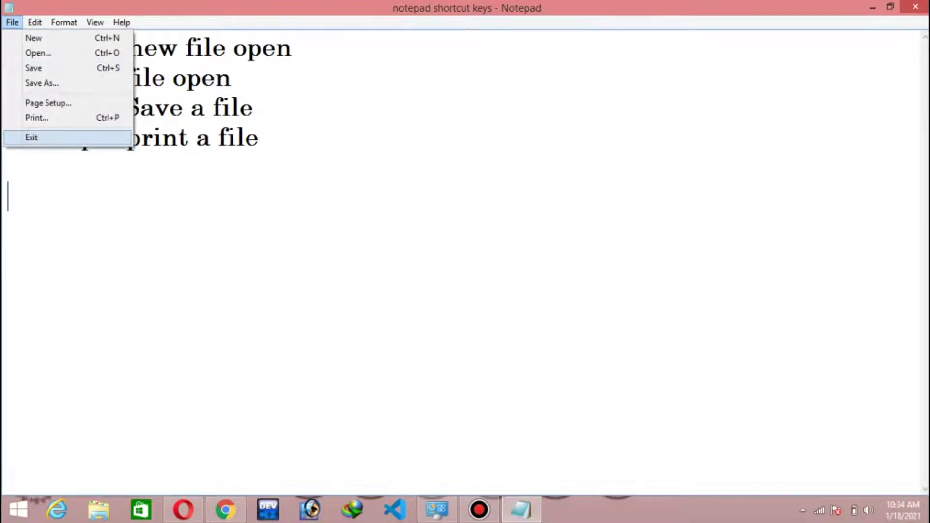
key(Return)
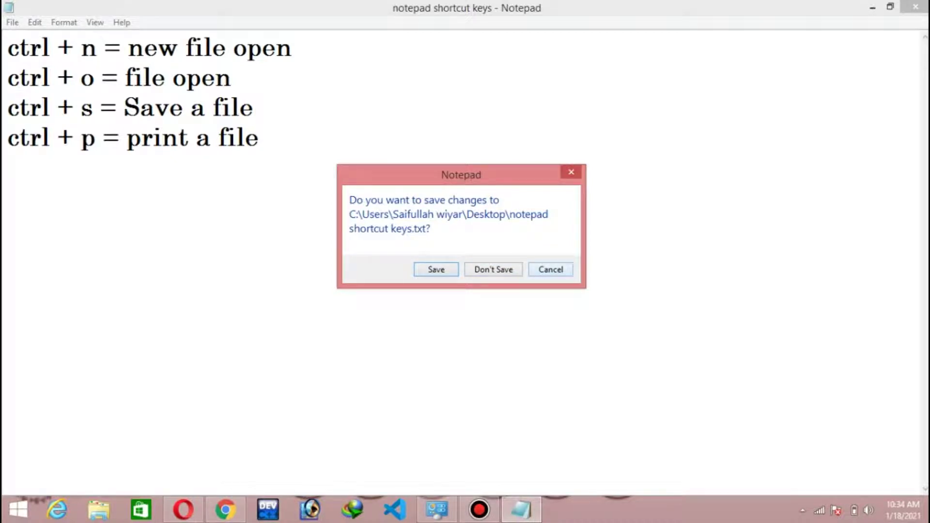
key(Tab)
key(Tab)
key(Return)
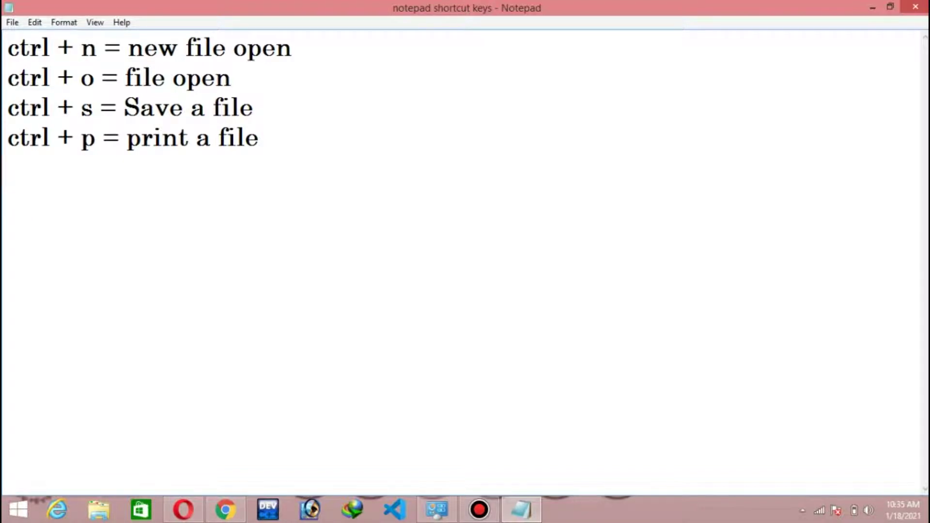
Remove the extra blank lines and add a dashed separator line directly below the "ctrl + p" line
key(BackSpace)
key(BackSpace)
key(Return)
text(------------------------------------)
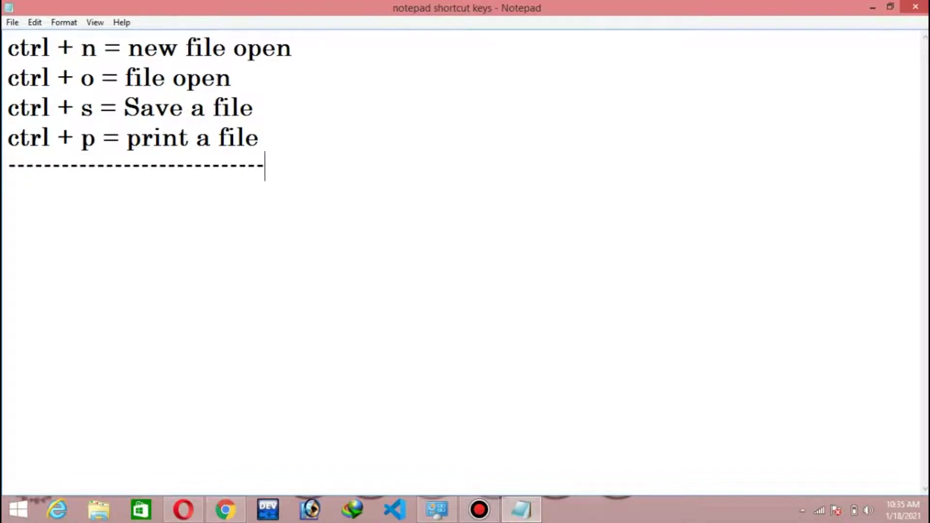
key(alt)
key(alt)
Add the heading "file" on a new first line above the shortcuts and indent it with spaces
click(8, 47)
key(Return)
key(Up)
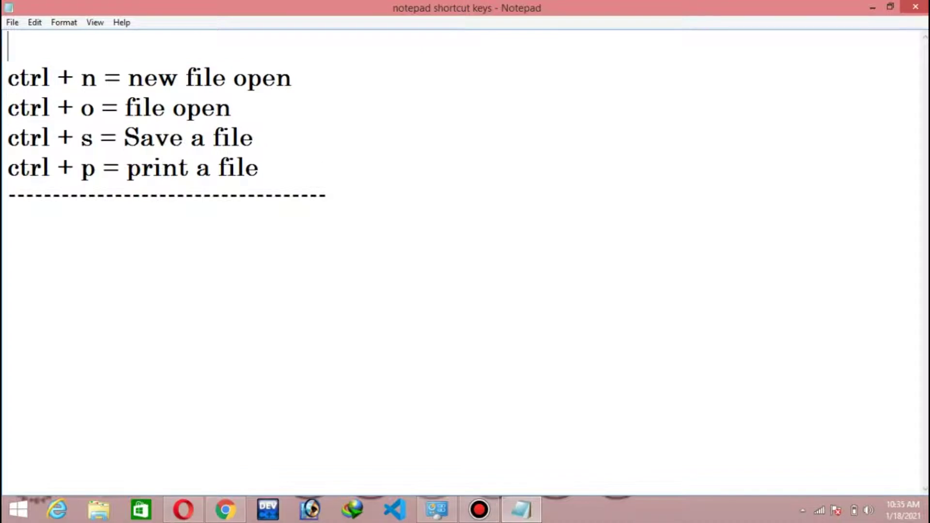
text(file)
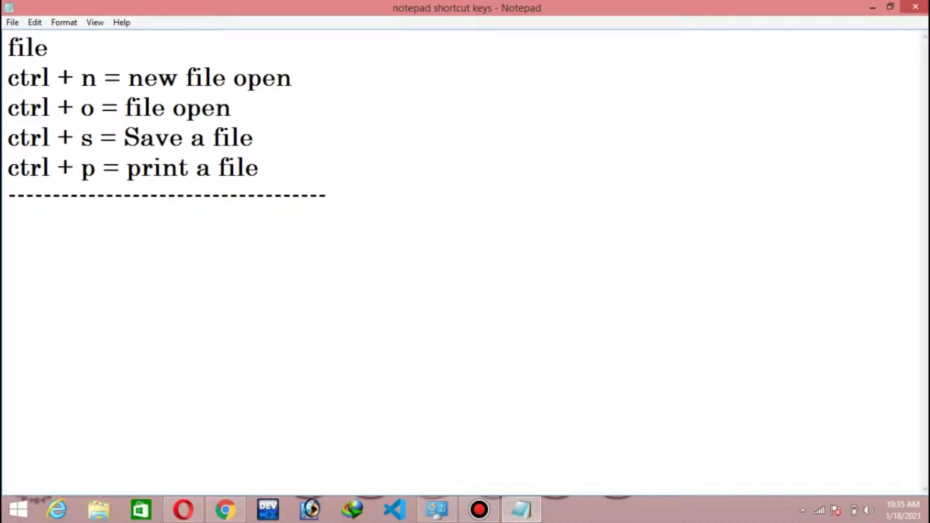
click(8, 226)
key(ctrl+Home)
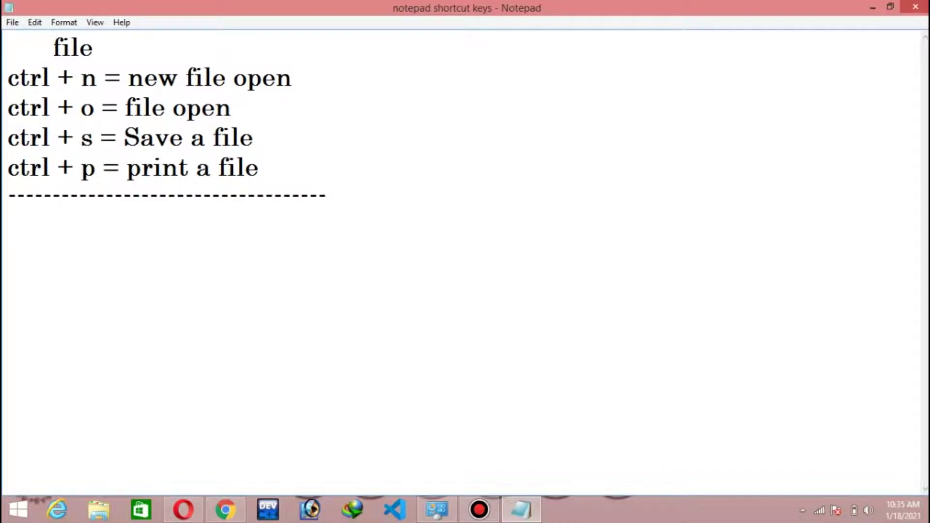
Add the heading "Edit" on a new line below the dashed separator
click(327, 196)
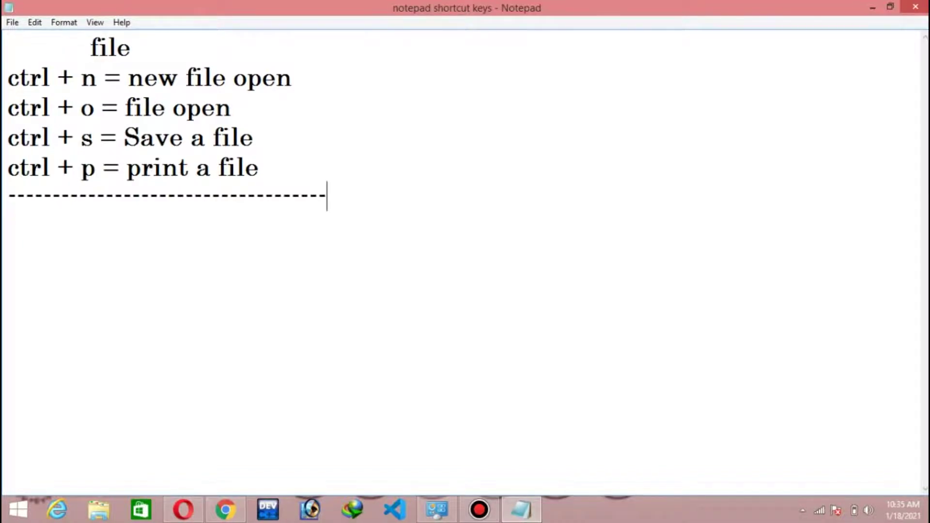
key(Return)
text(Edit)
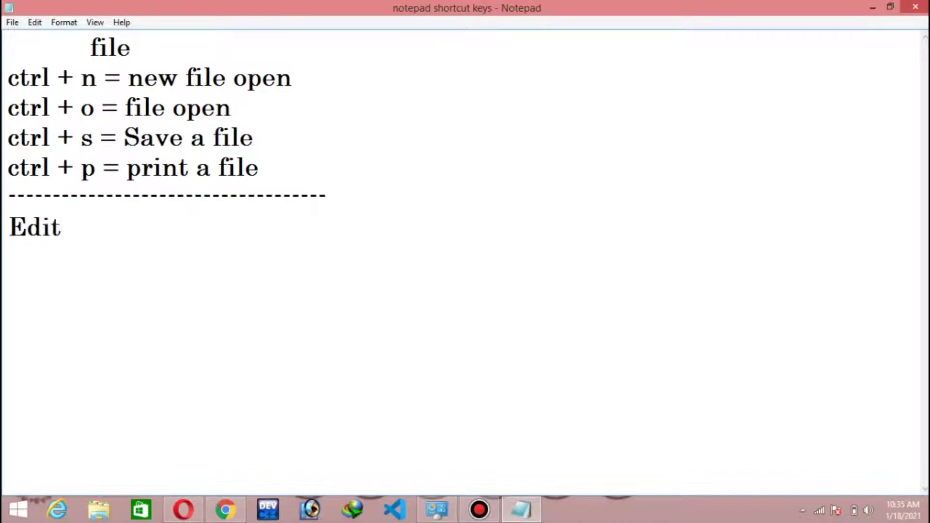
Indent the "Edit" heading with spaces so it sits roughly under the "file" heading
key(Home)
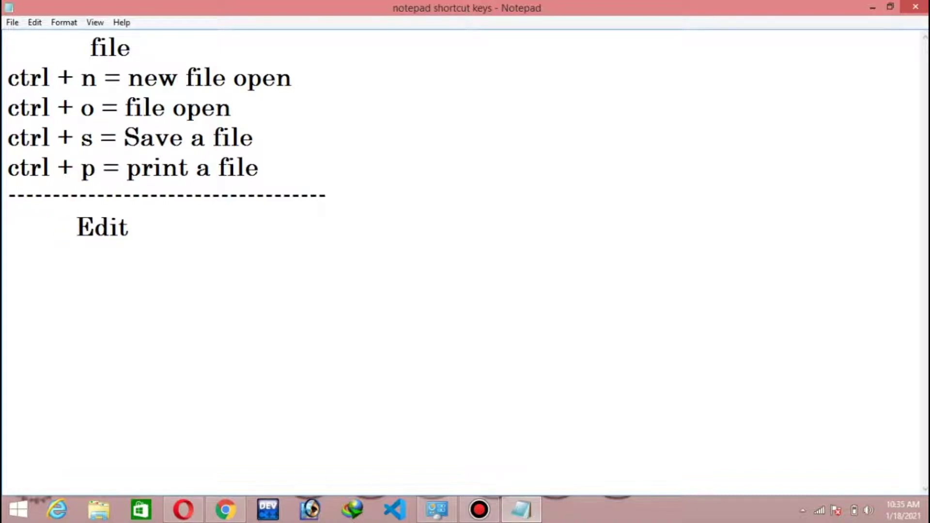
key(End)
key(Return)
Examine the available Edit commands and their keyboard shortcuts, starting with Undo
click(34, 22)
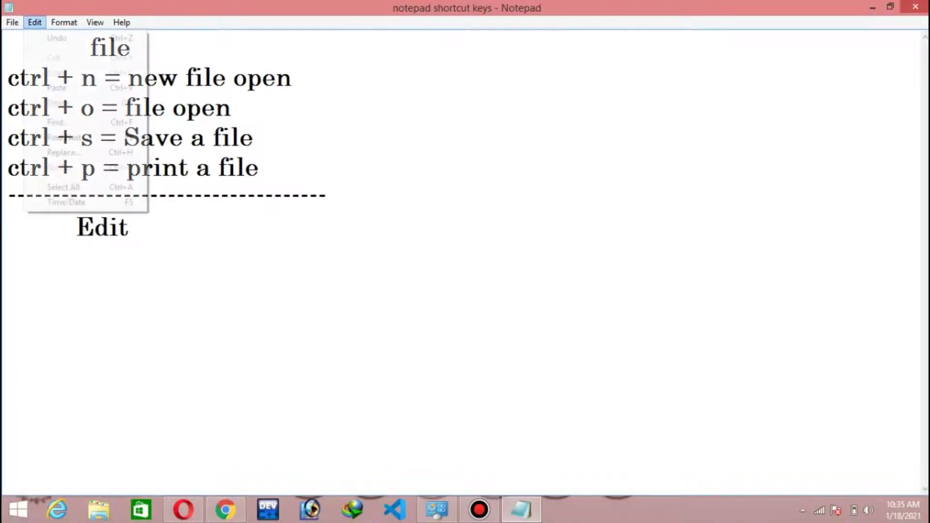
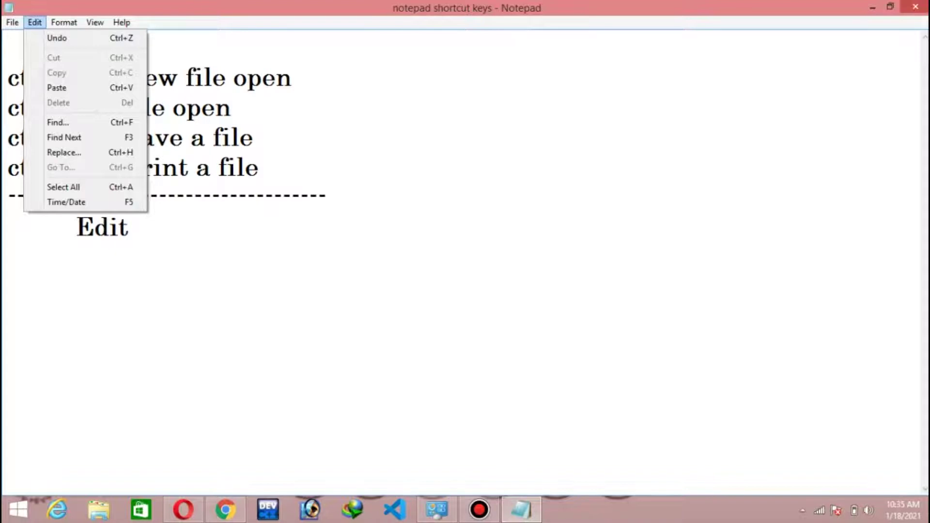
key(Right)
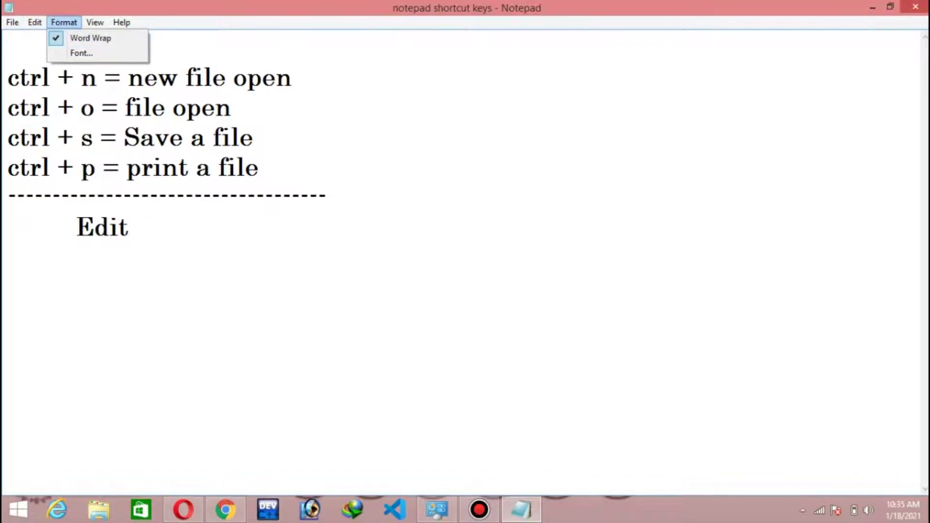
key(Escape)
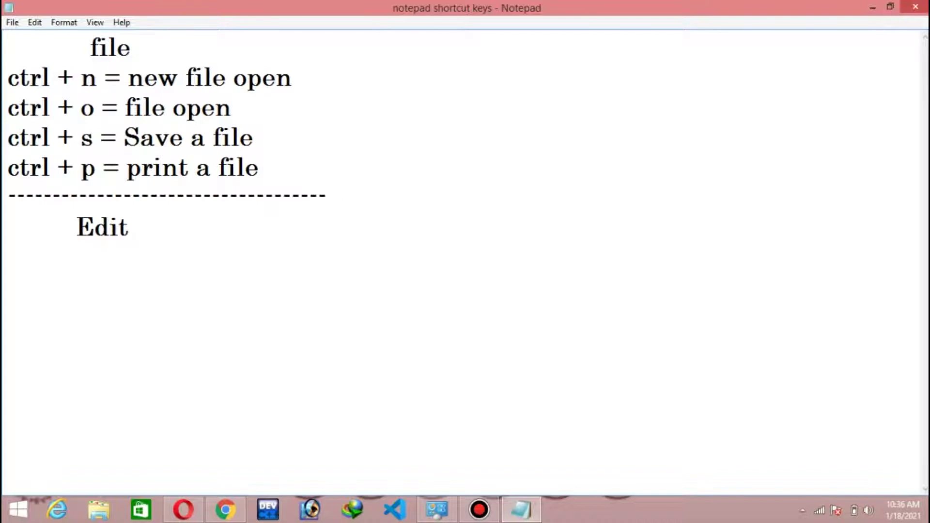
key(alt+e)
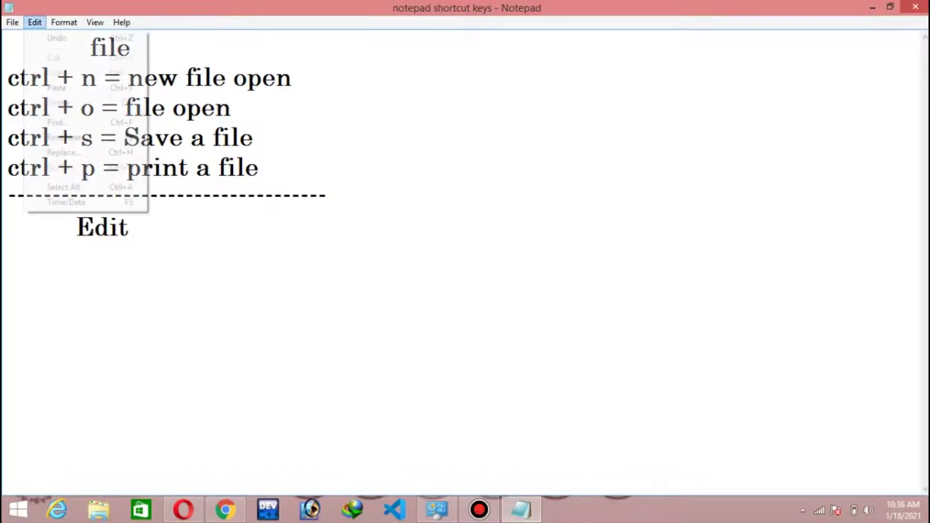
key(Down)
key(Up)
key(Up)
key(Up)
key(Escape)
key(Escape)
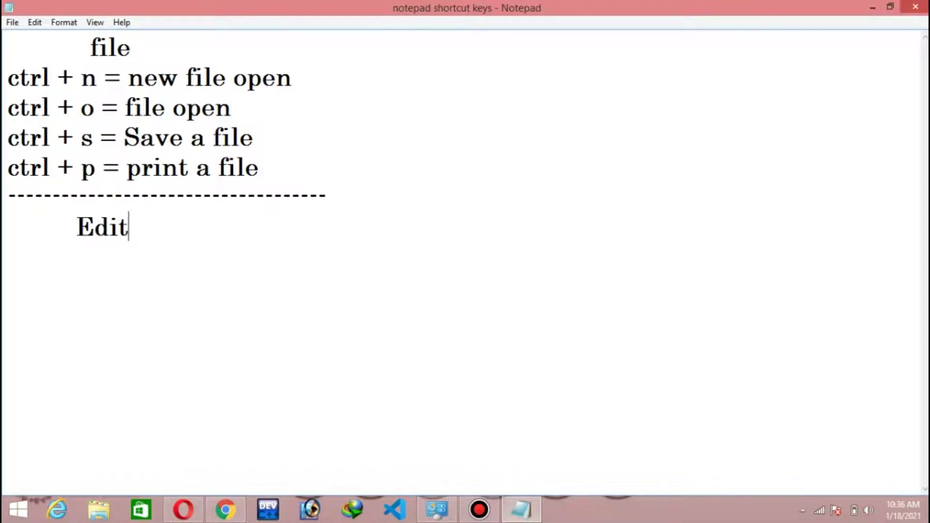
Cut the four shortcut lines under the "file" heading and undo the cut
click(260, 167)
drag(260, 168, 7, 77)
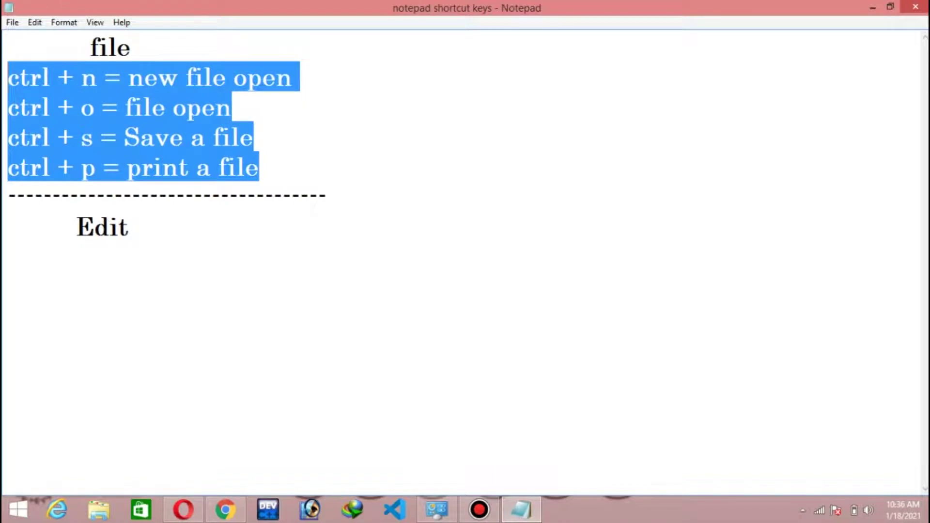
key(ctrl+x)
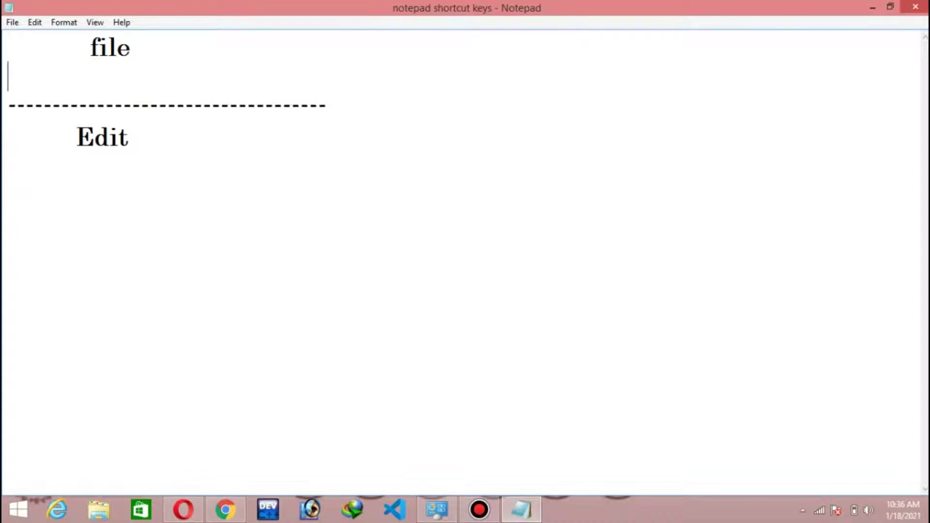
click(34, 22)
click(57, 38)
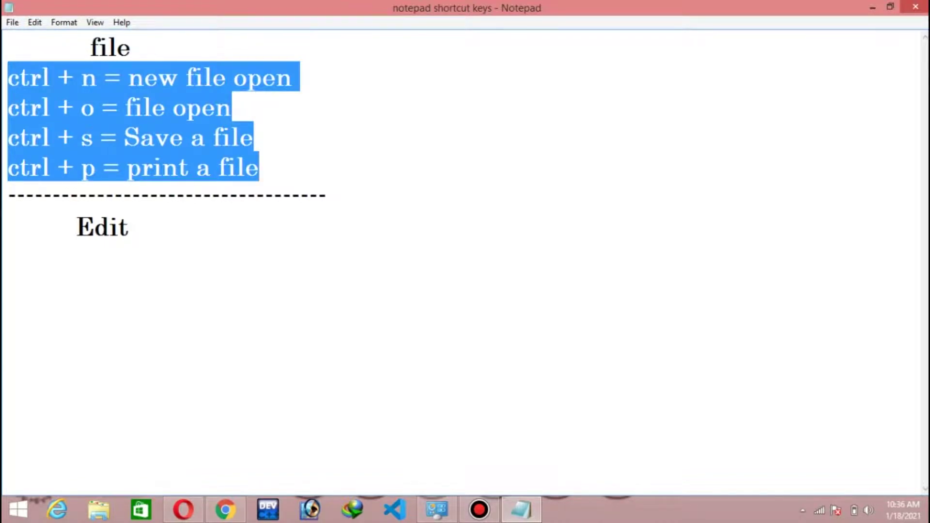
Delete the word "file" at the end of the "ctrl + p" line and undo the deletion
click(260, 168)
key(BackSpace)
key(BackSpace)
key(BackSpace)
key(BackSpace)
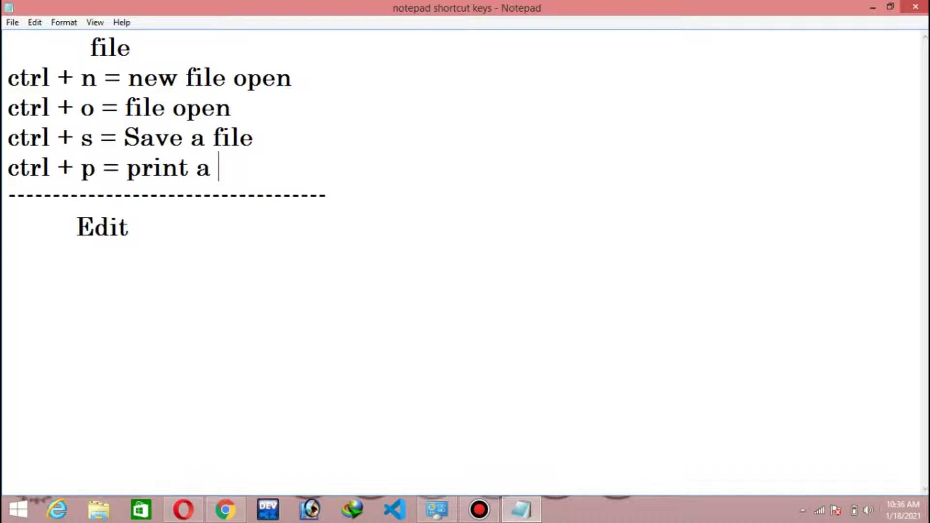
click(34, 23)
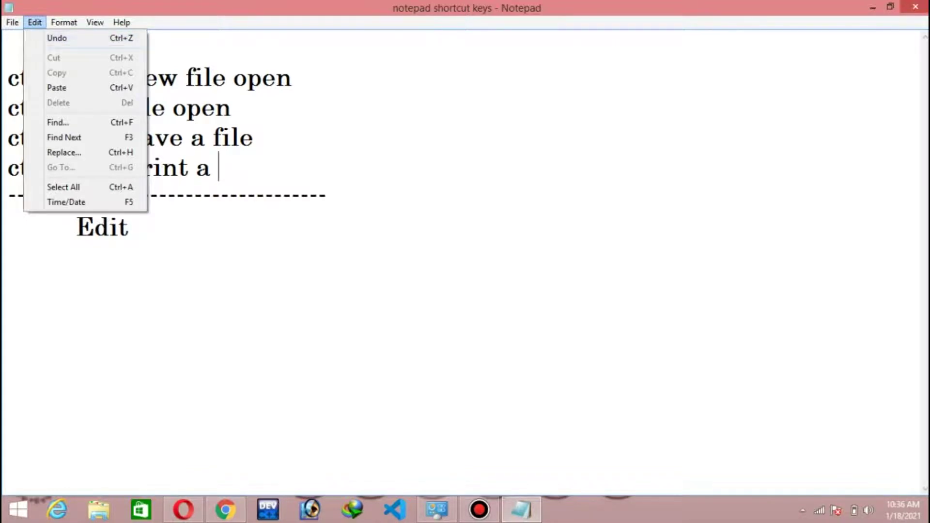
key(Return)
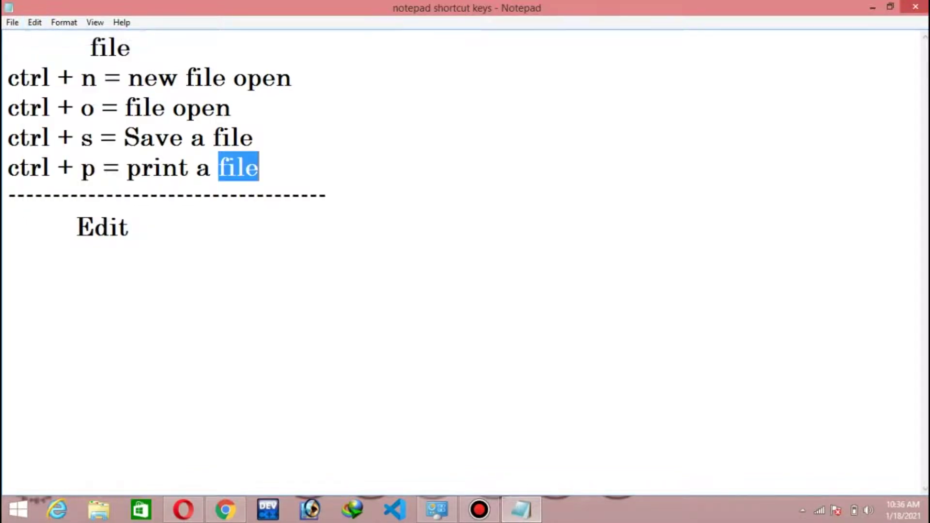
click(260, 168)
Add the line "ctrl + z = undo" directly below the "Edit" heading
click(129, 228)
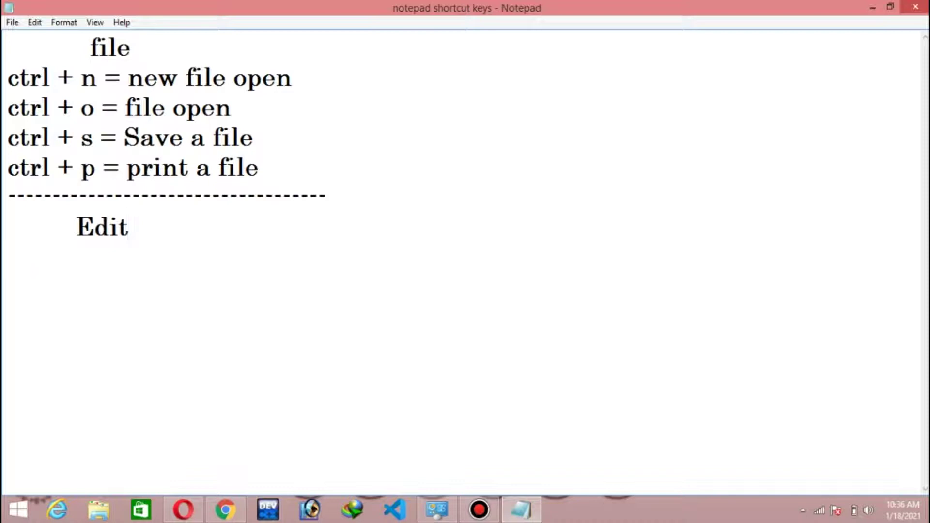
key(Return)
text(ctrl +)
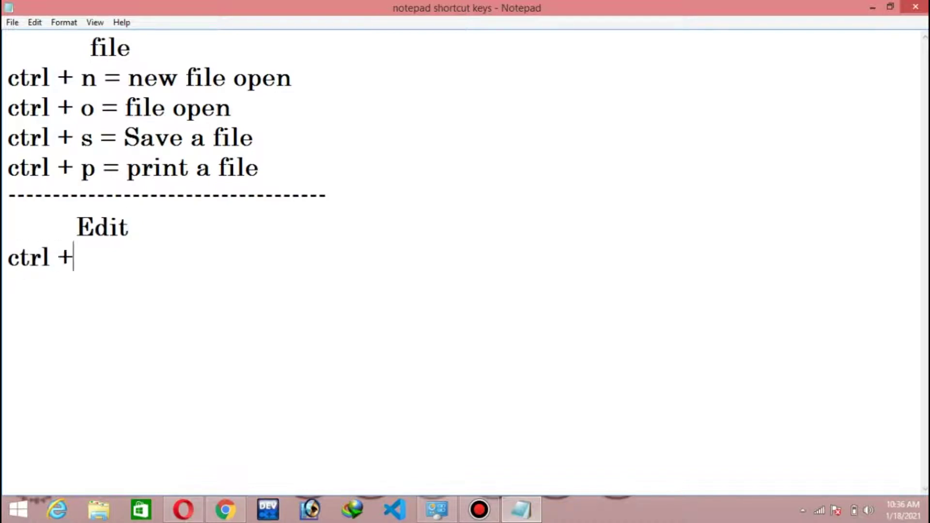
text( z = undo)
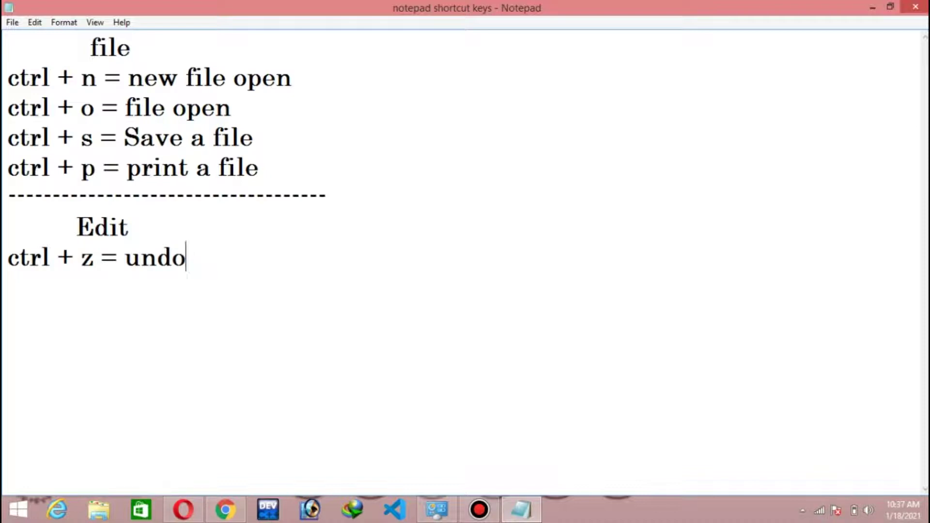
Erase "file" from the "ctrl + p = print a file" line again and restore it with Undo
click(259, 167)
key(BackSpace)
key(BackSpace)
key(BackSpace)
key(BackSpace)
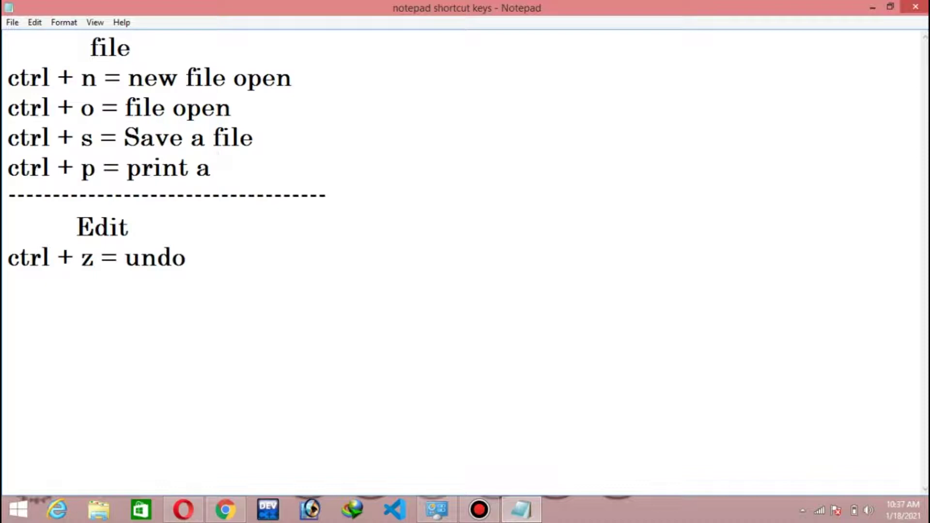
key(ctrl+z)
key(Right)
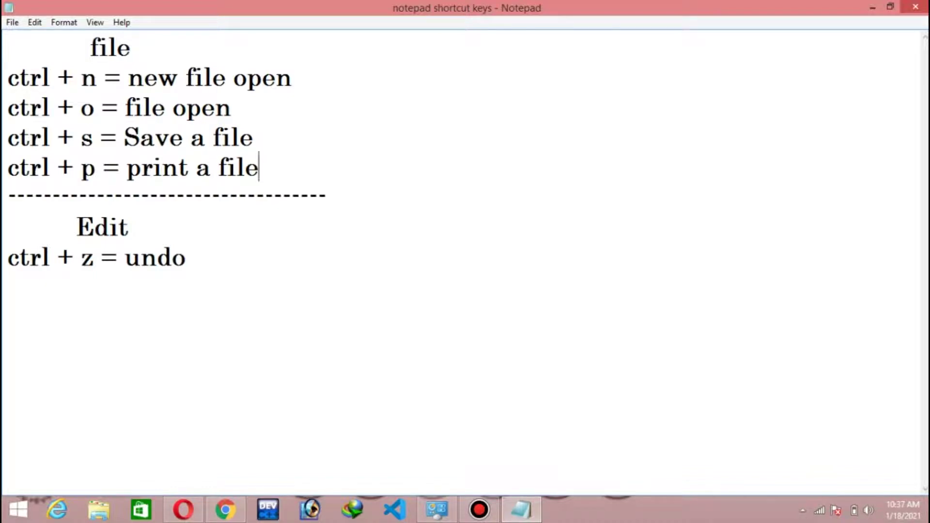
Delete the "file" heading together with its four shortcut lines and undo the deletion
key(ctrl+shift+Left)
key(shift+Up)
key(shift+Up)
key(shift+Up)
key(shift+Up)
key(shift+Home)
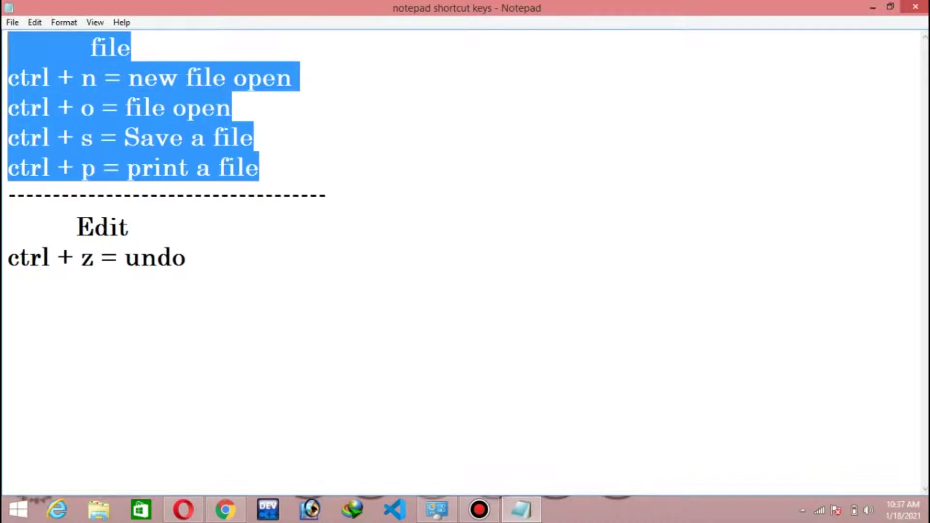
key(BackSpace)
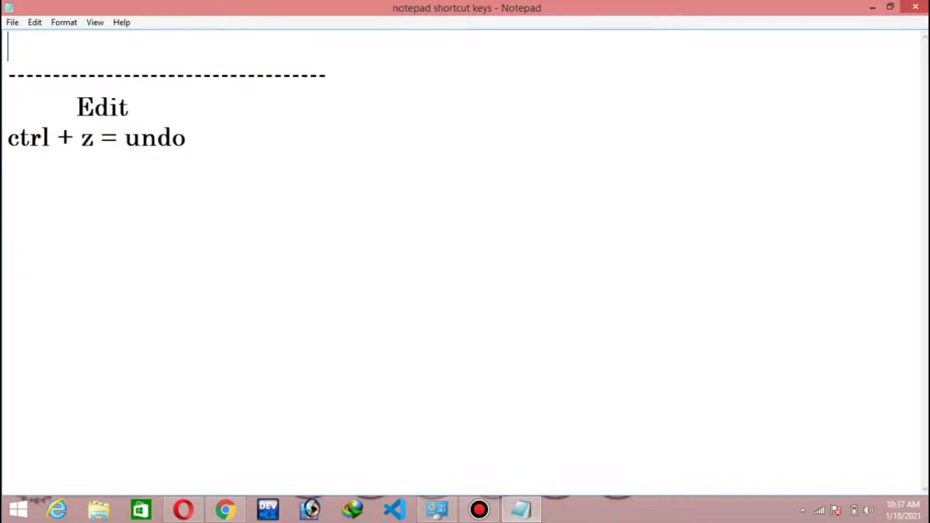
key(ctrl+z)
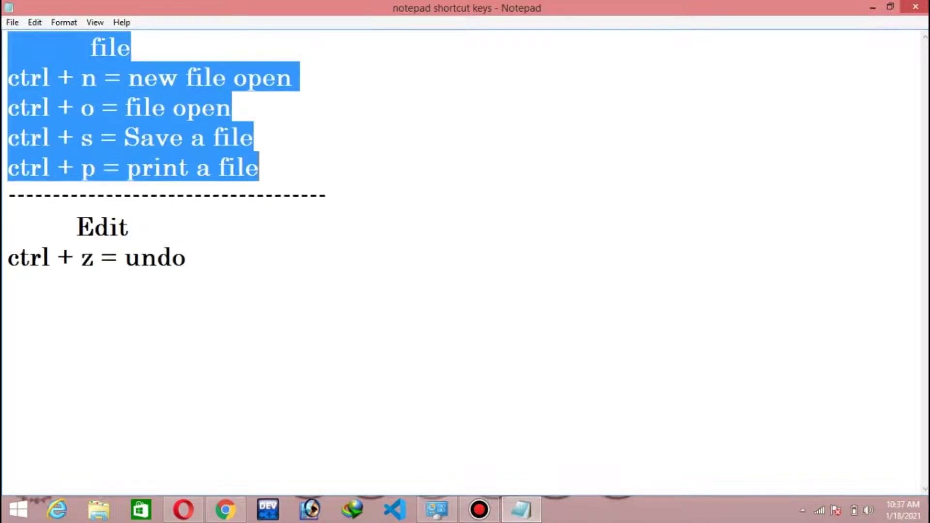
key(Right)
Examine the Cut command among the Edit commands while no text is selected
click(186, 257)
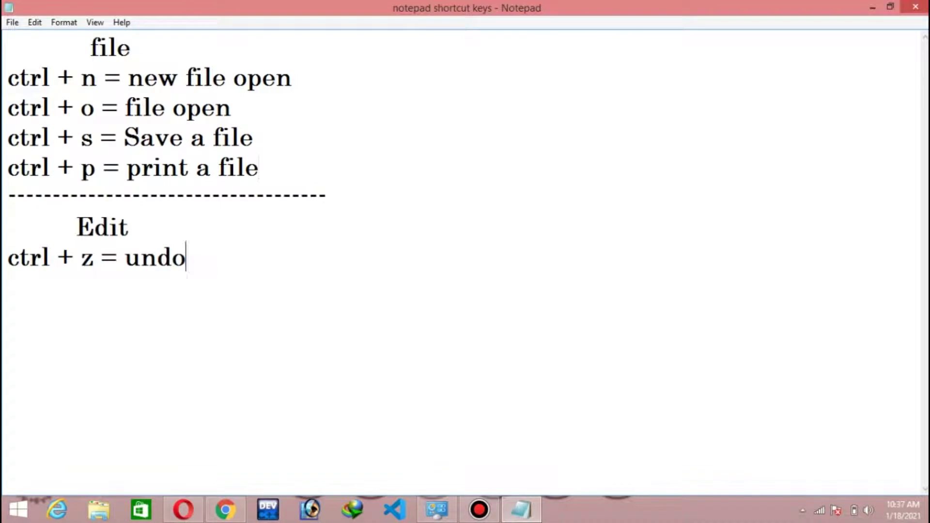
click(94, 257)
key(alt+e)
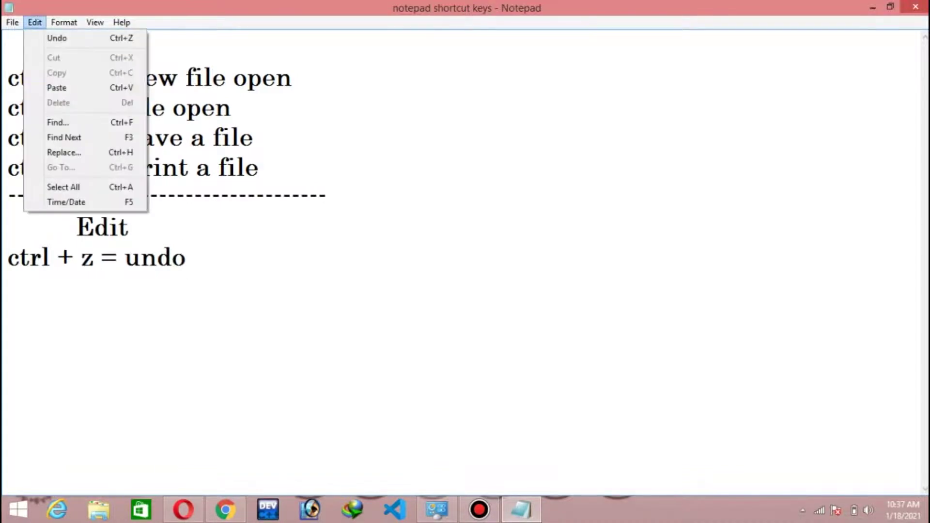
key(Down)
key(Down)
key(Up)
key(Return)
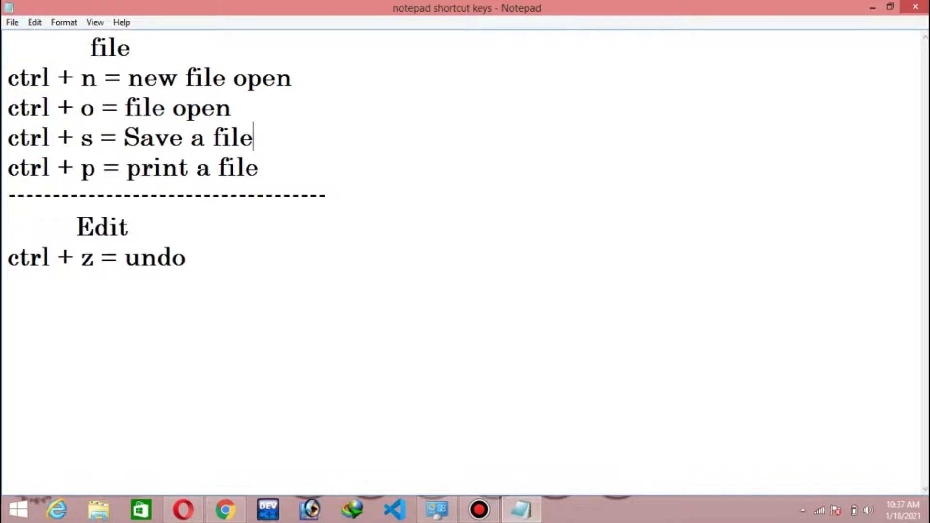
Select the whole "ctrl + z = undo" line character by character and clear the selection
key(Down)
key(shift+Left)
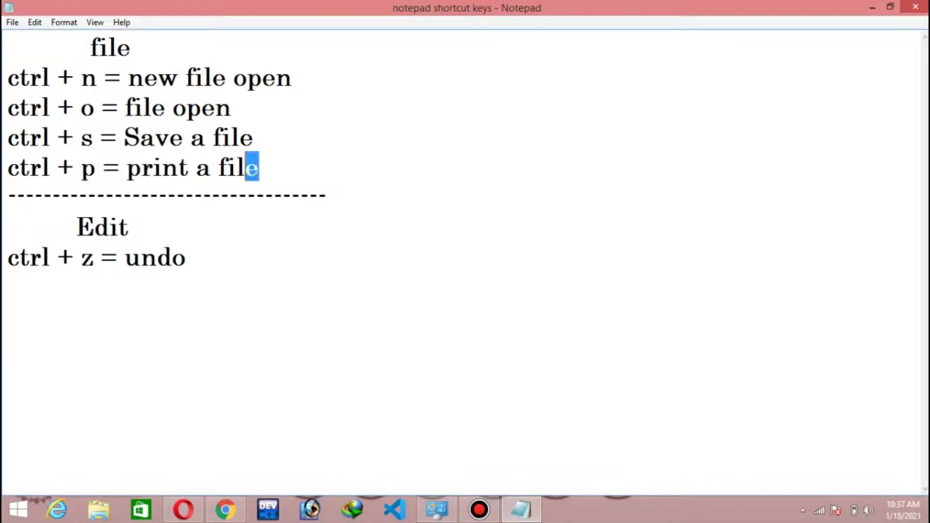
key(Right)
click(8, 287)
key(Left)
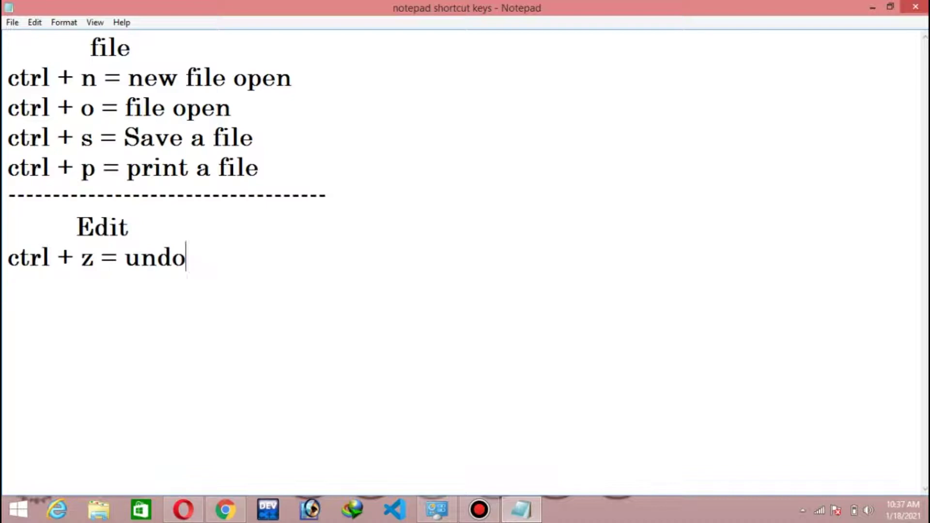
key(shift+Left)
key(shift+Left)
key(shift+Left)
key(shift+Left)
key(shift+Left)
key(shift+Left)
key(shift+Left)
key(shift+Left)
key(shift+Left)
key(shift+Left)
key(shift+Left)
key(shift+Left)
key(shift+Left)
key(shift+Left)
key(shift+Left)
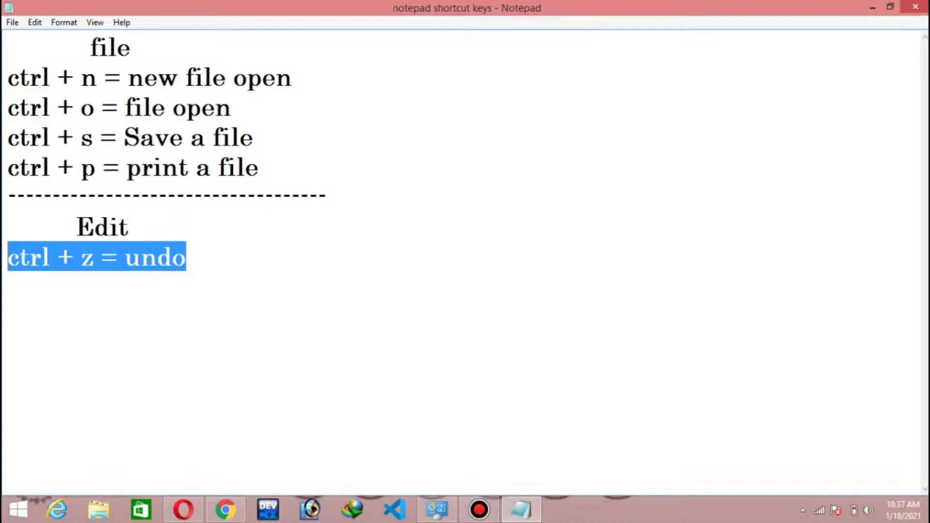
key(Down)
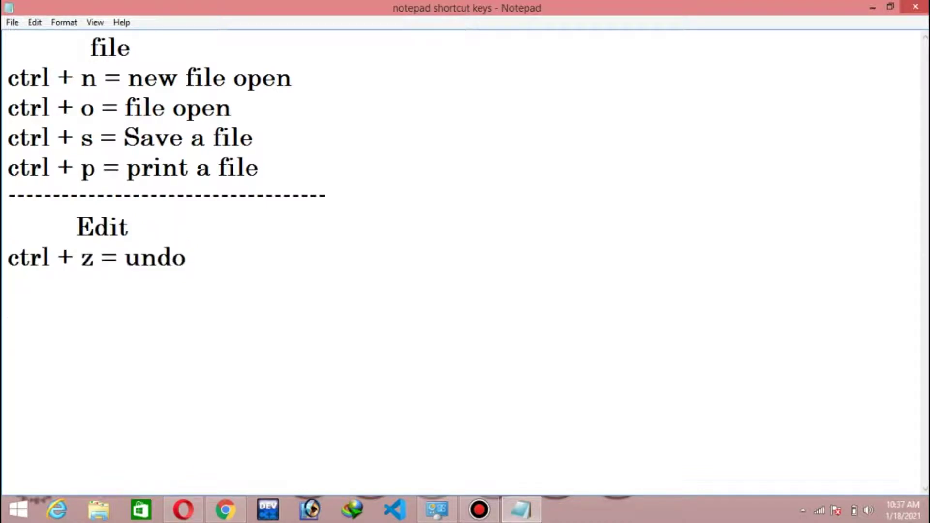
Select the "ctrl + z = undo" line and examine which Edit commands are available for selected text
key(Left)
key(shift+Left)
key(shift+Left)
key(shift+Left)
key(shift+Left)
key(shift+Left)
key(shift+Left)
key(shift+Left)
key(shift+Left)
key(shift+Left)
key(shift+Left)
key(shift+Left)
key(shift+Left)
key(shift+Left)
key(shift+Left)
key(shift+Left)
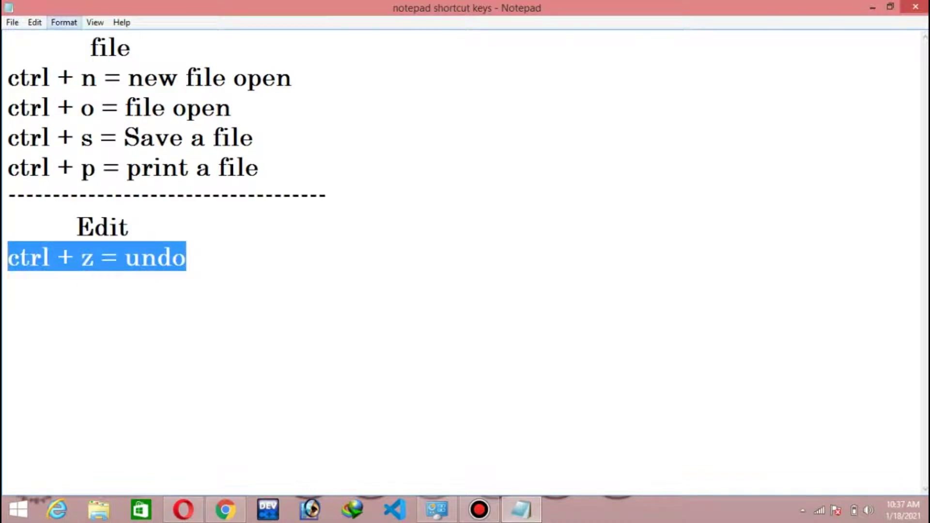
click(35, 22)
mouse_move(64, 23)
key(Left)
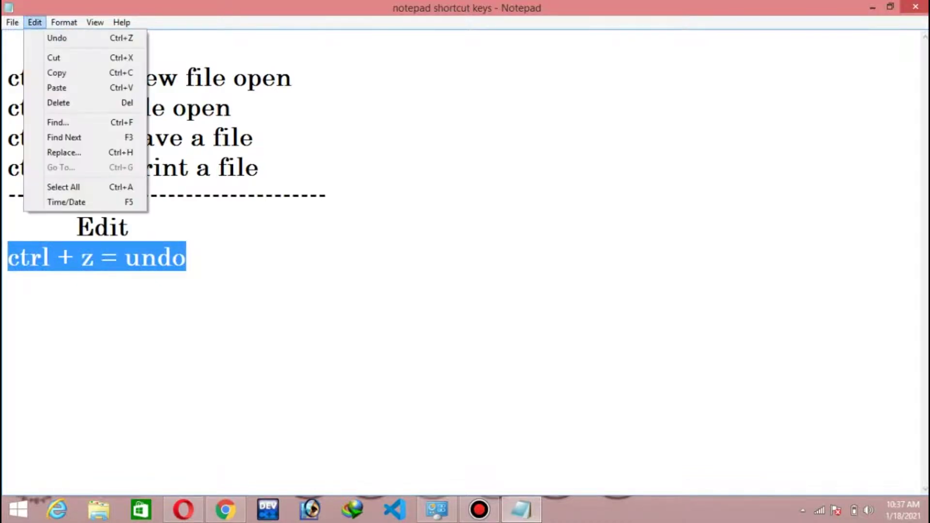
key(Down)
key(Down)
key(Escape)
key(Escape)
Clear the selection and examine the availability of Cut, Copy, Paste and Delete without selected text
key(Left)
key(alt+e)
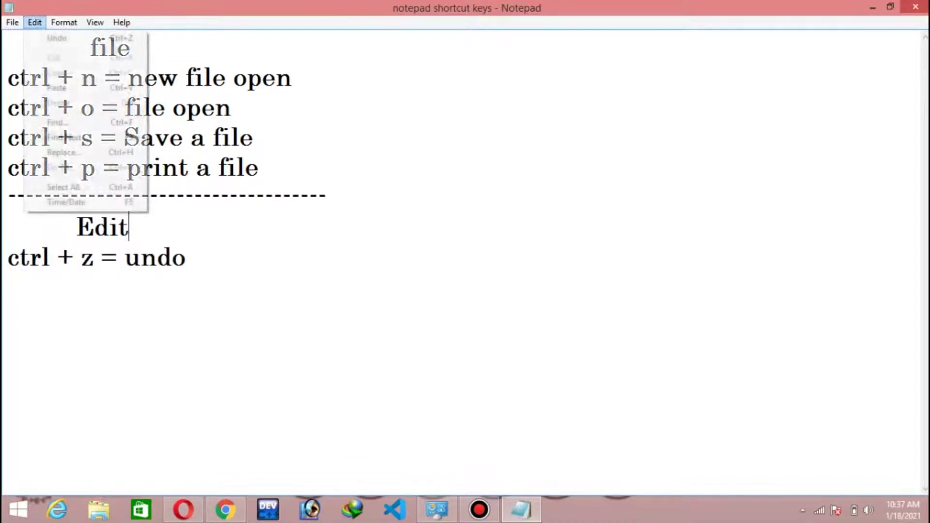
key(Right)
key(Left)
key(Down)
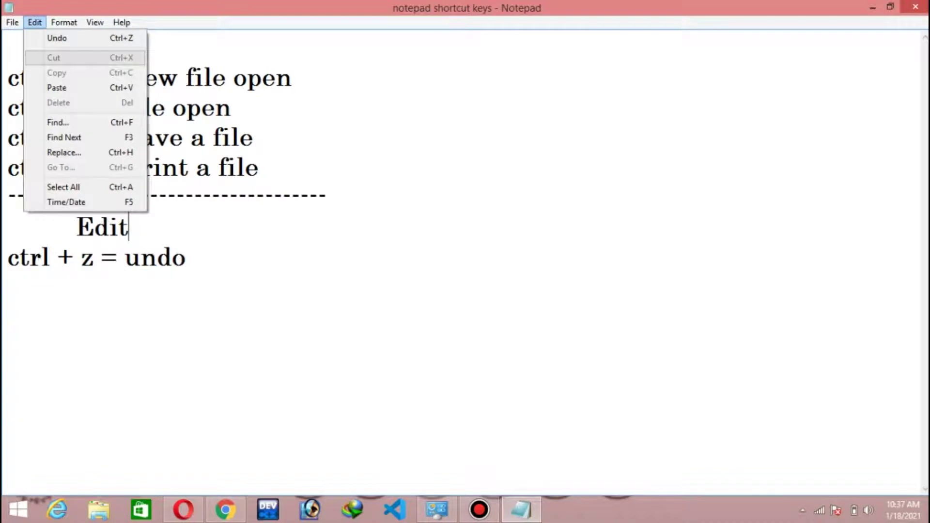
key(Down)
key(Up)
key(Down)
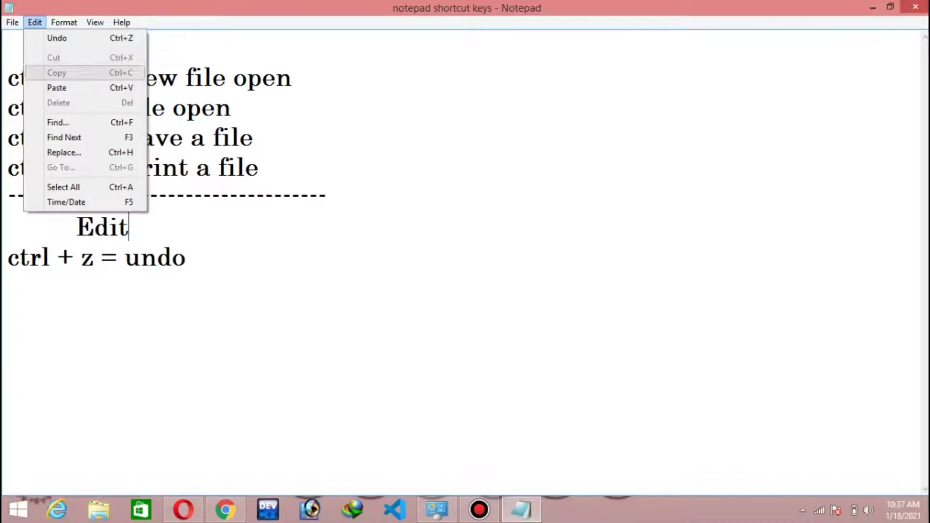
key(Down)
key(Down)
key(Down)
Cut the "ctrl + z = undo" line and paste it on a new line below "ctrl + p = print a file"
click(172, 256)
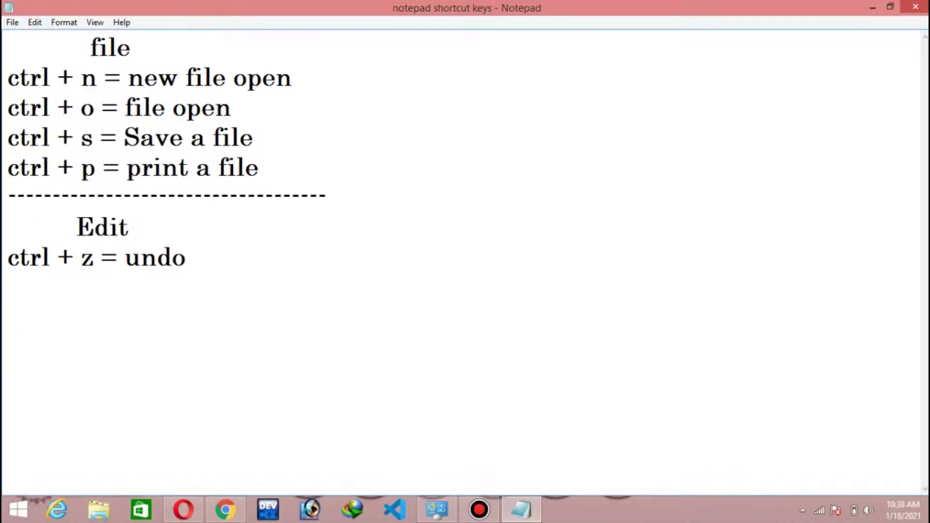
double_click(186, 256)
drag(186, 256, 7, 256)
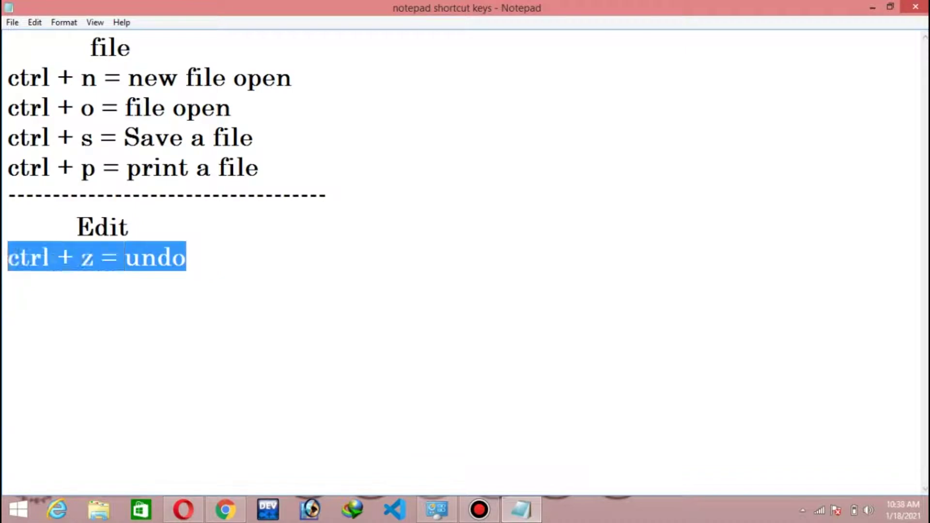
click(35, 22)
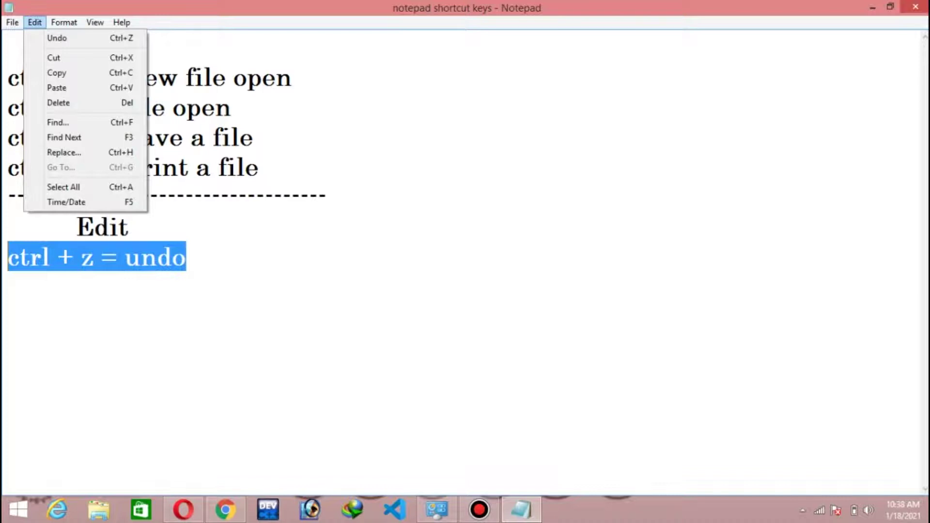
click(54, 58)
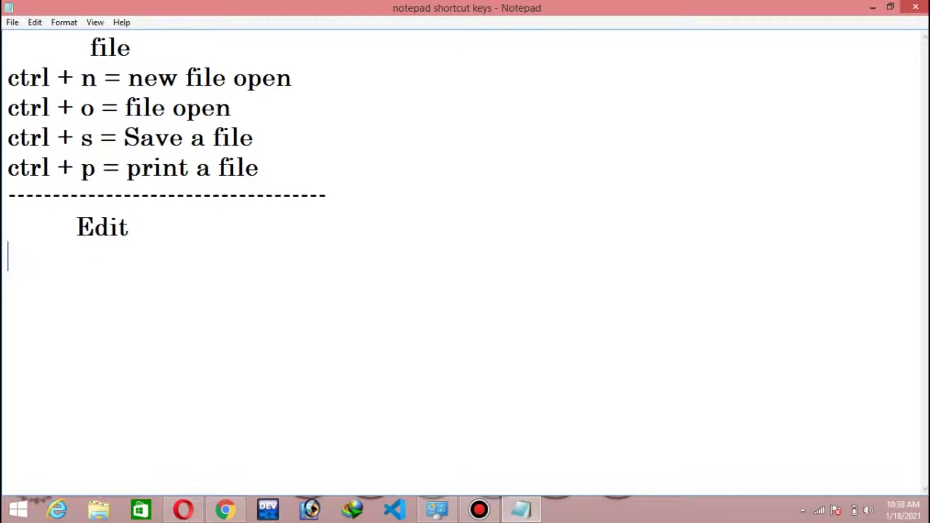
key(Return)
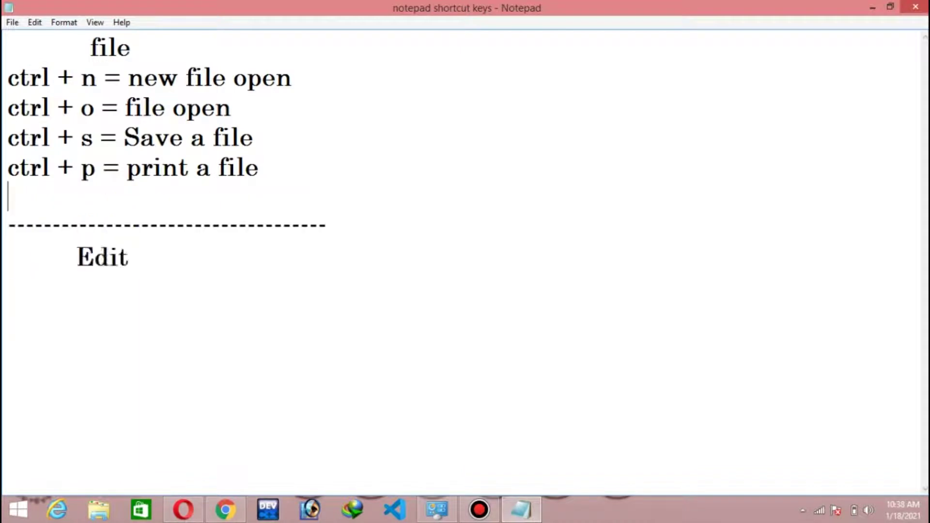
key(ctrl+v)
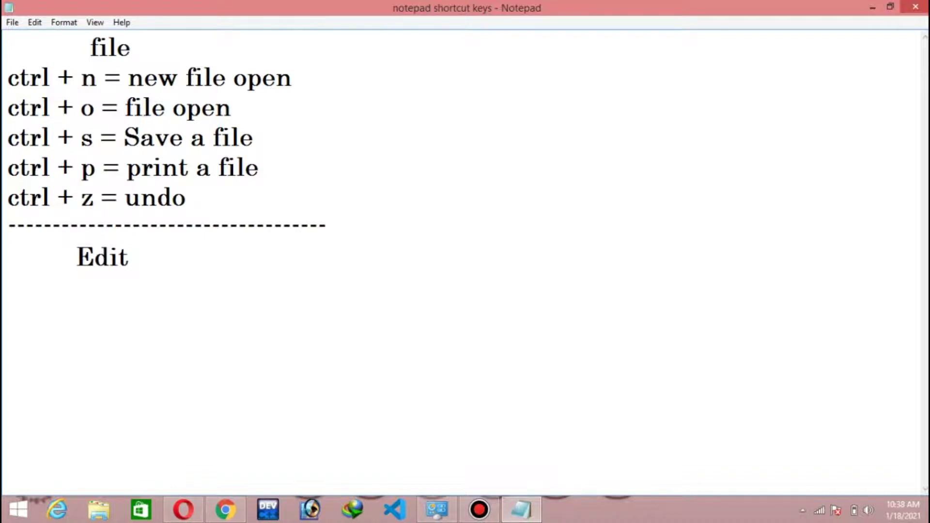
Undo the paste, the added line and the cut of the "ctrl + z = undo" line
key(ctrl+z)
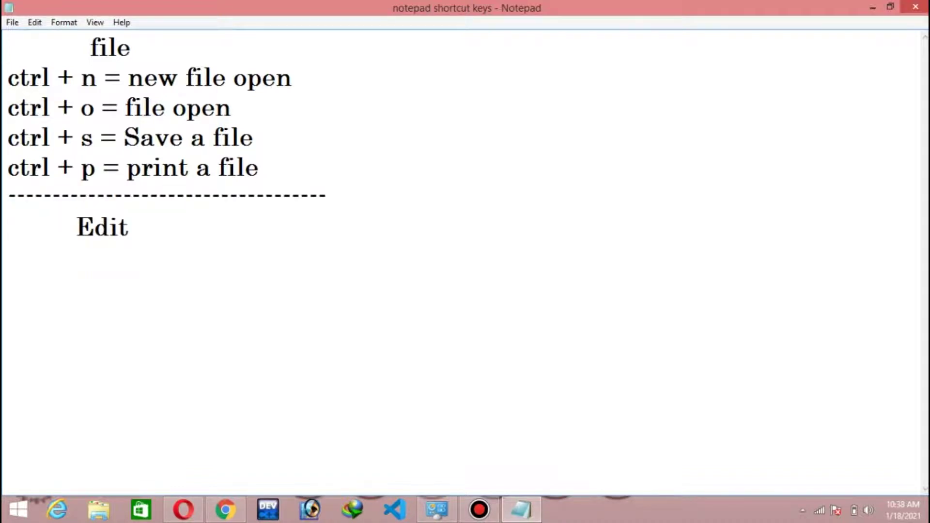
click(8, 256)
key(ctrl+z)
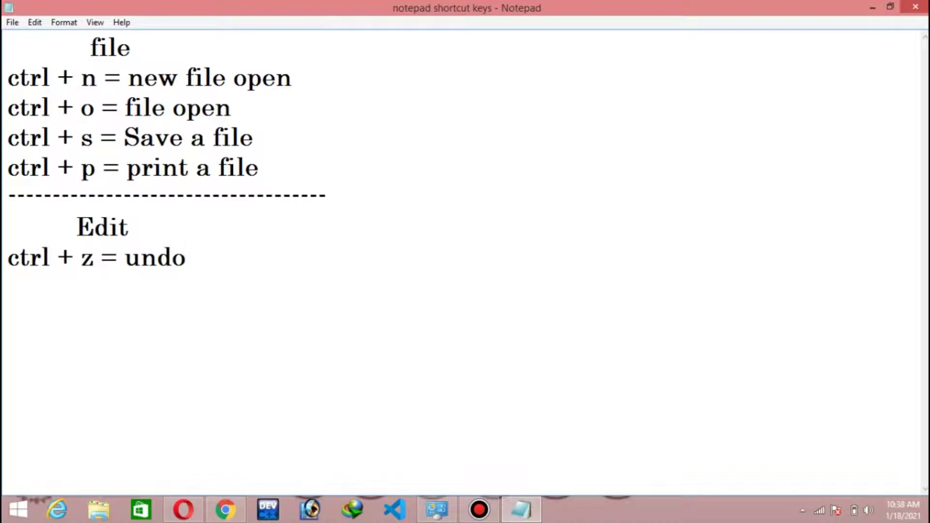
Cut the four shortcut lines under the "file" heading and undo the cut
drag(260, 168, 9, 77)
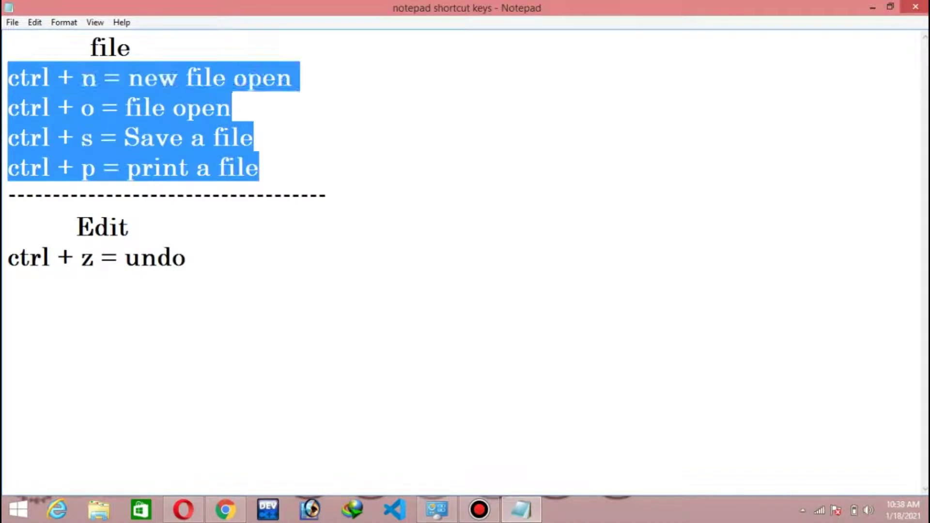
click(35, 22)
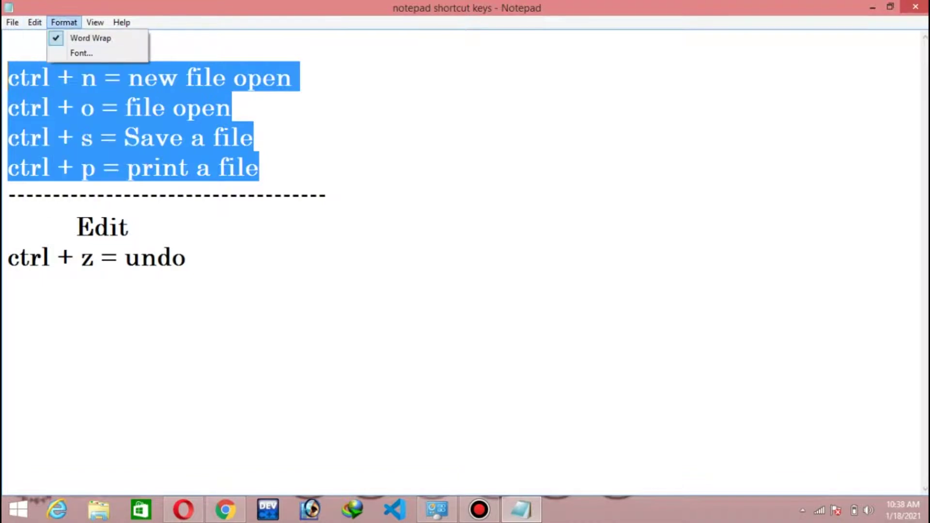
click(57, 57)
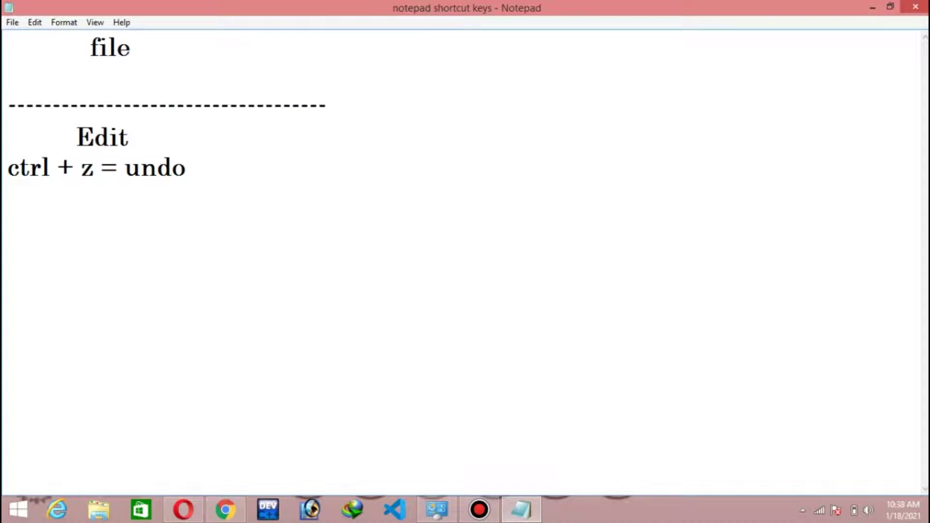
key(ctrl+z)
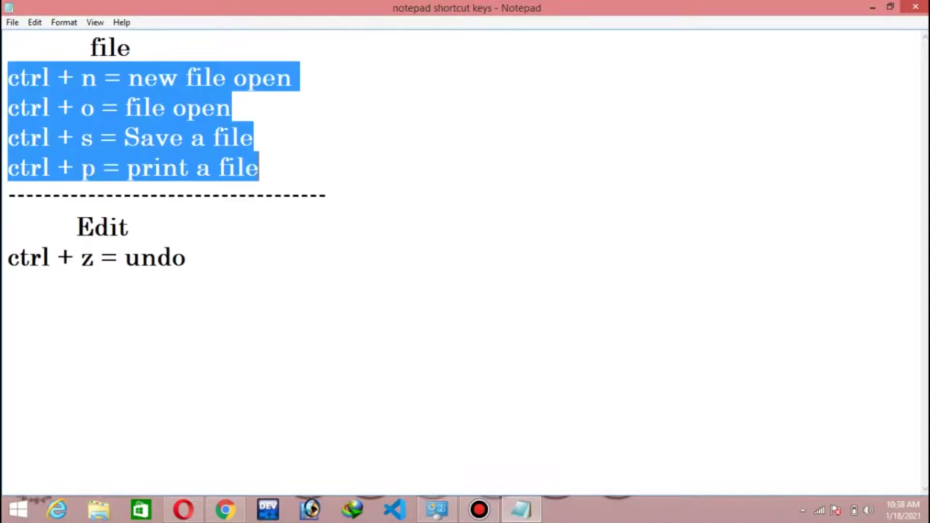
click(254, 138)
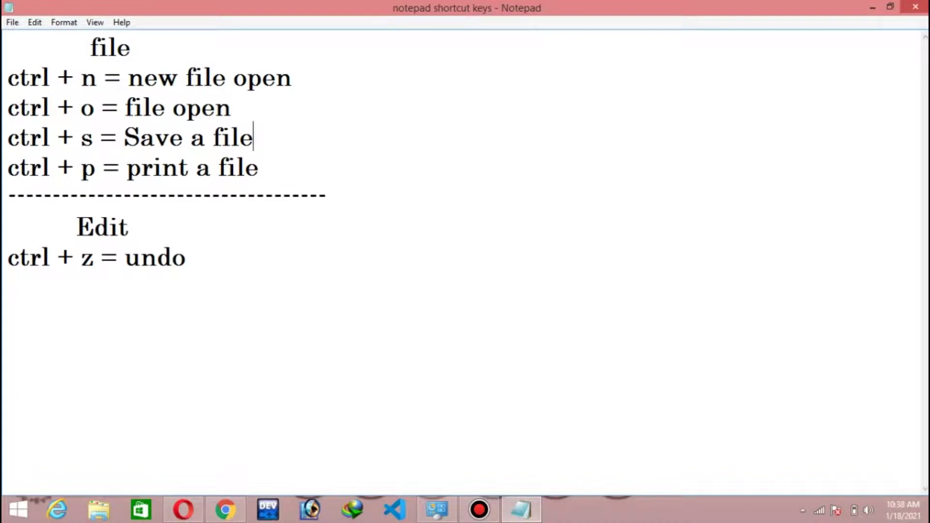
Add the line "ctrl + x = cut selected text" below "ctrl + z = undo" under the Edit heading
click(186, 258)
key(Return)
text(ctr)
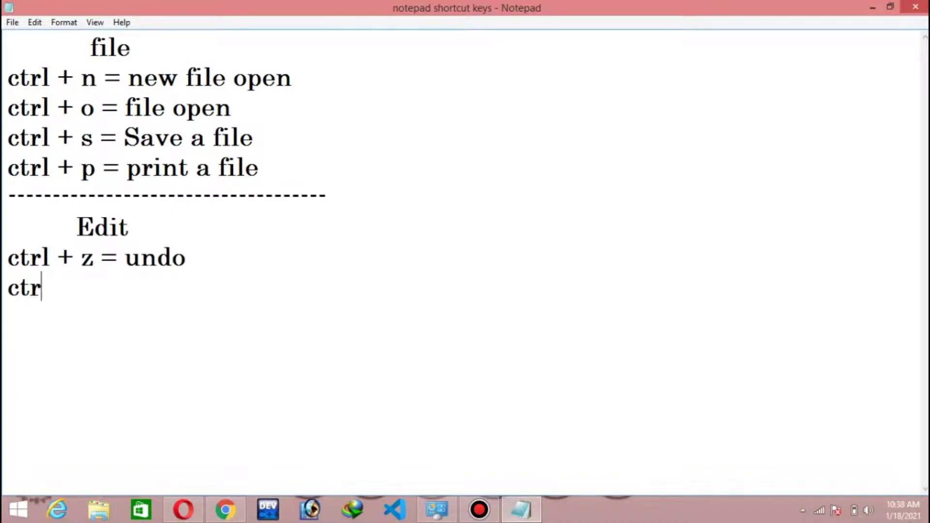
text(r)
key(BackSpace)
text(l + x )
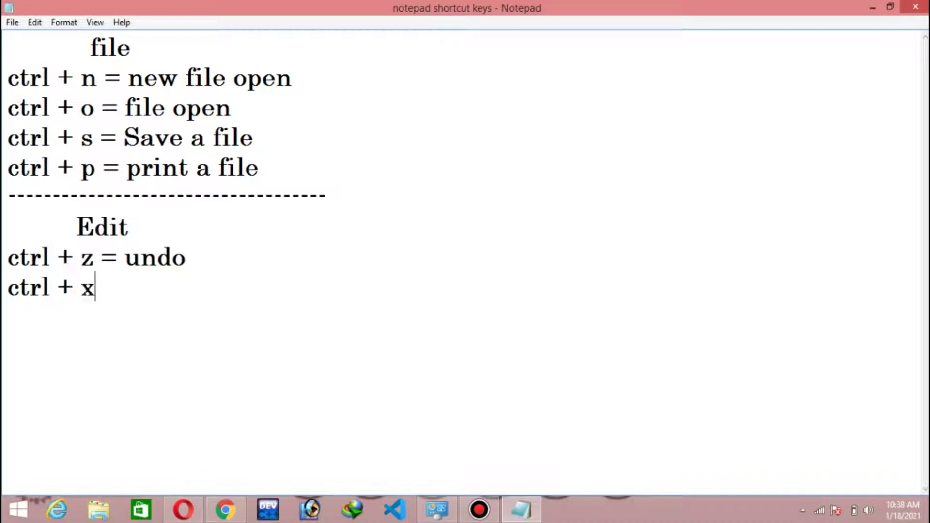
text(= cut)
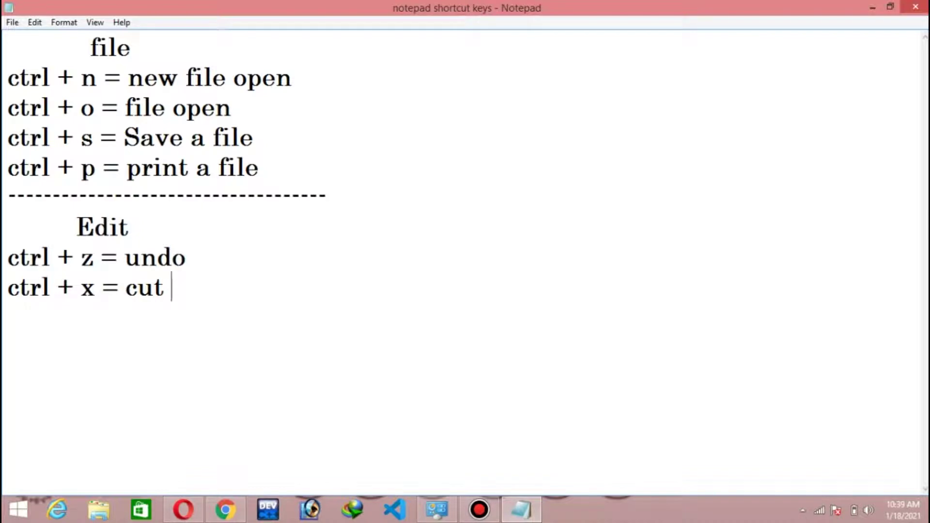
text(sele)
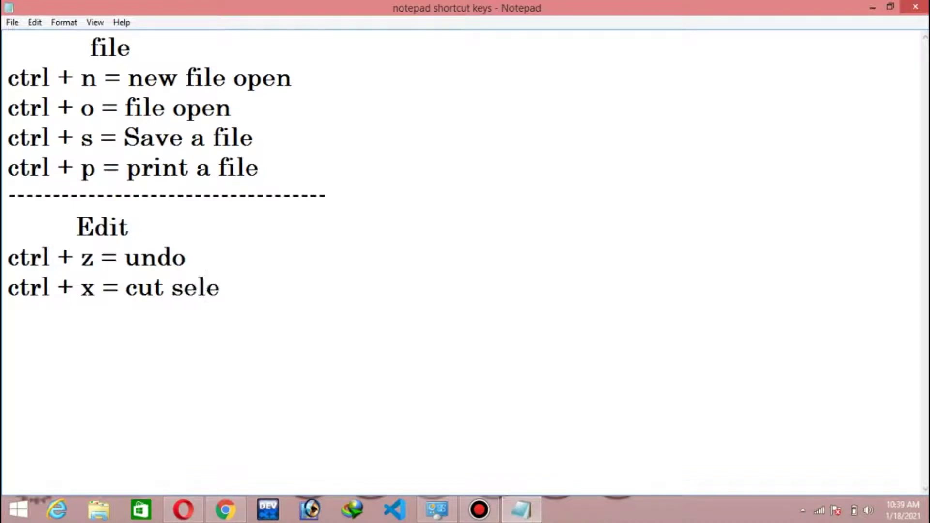
text(cted text)
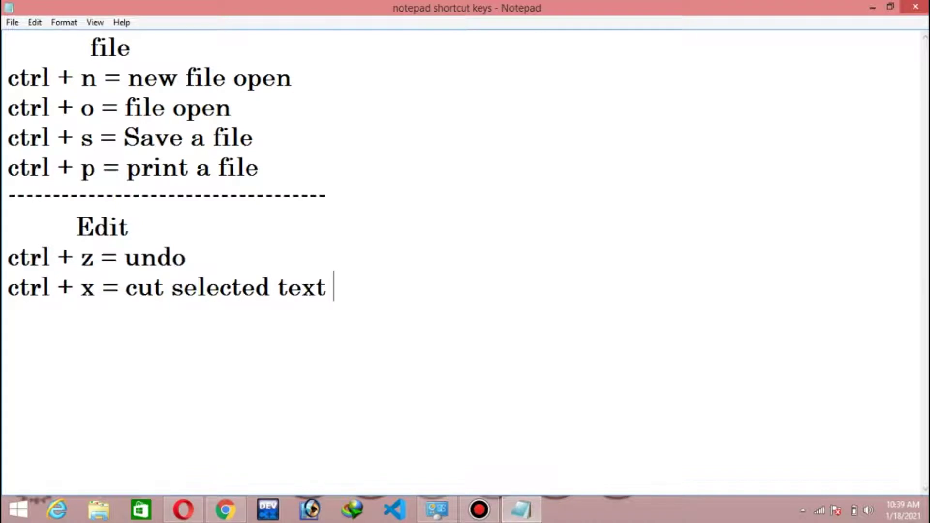
Cut all the text below the "file" heading, undo the cut and clear the selection
click(171, 287)
click(334, 287)
drag(334, 287, 7, 77)
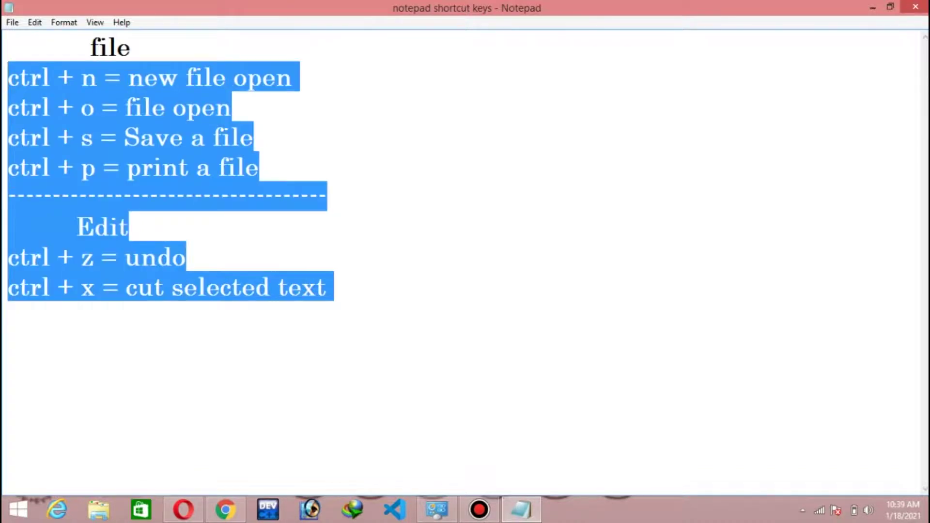
key(ctrl+x)
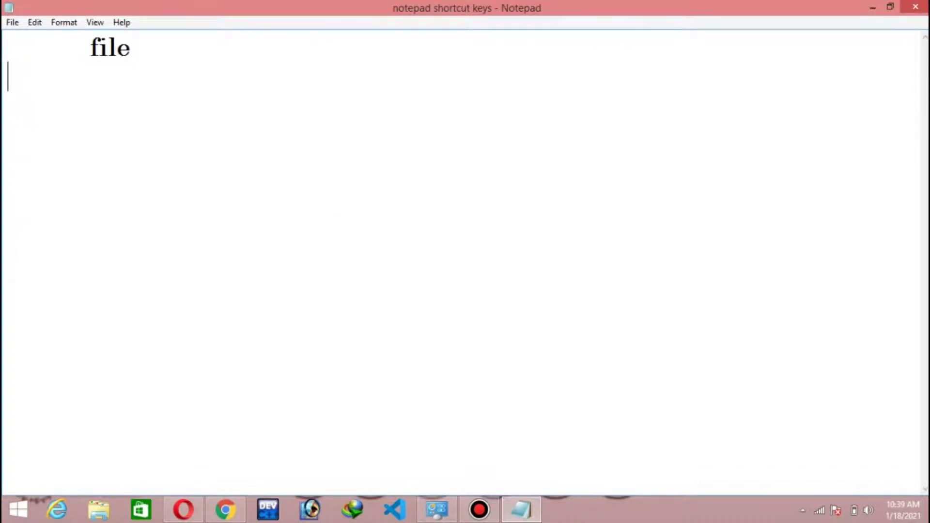
key(ctrl+z)
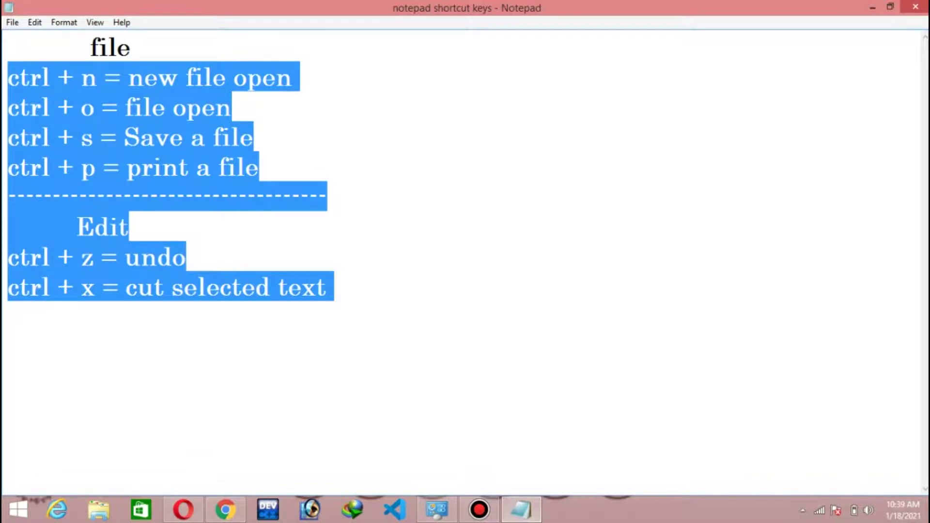
click(283, 196)
click(171, 287)
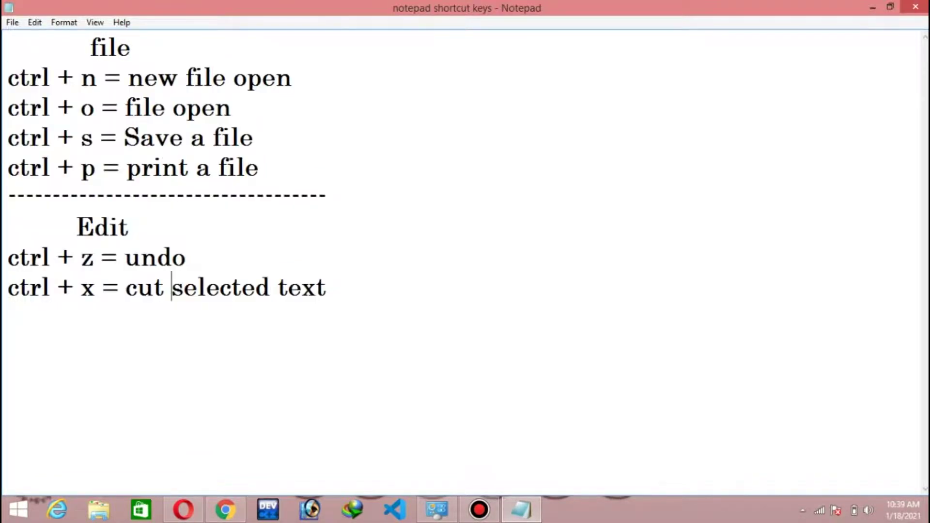
Examine the Copy command among the Edit commands while no text is selected
click(8, 316)
click(35, 22)
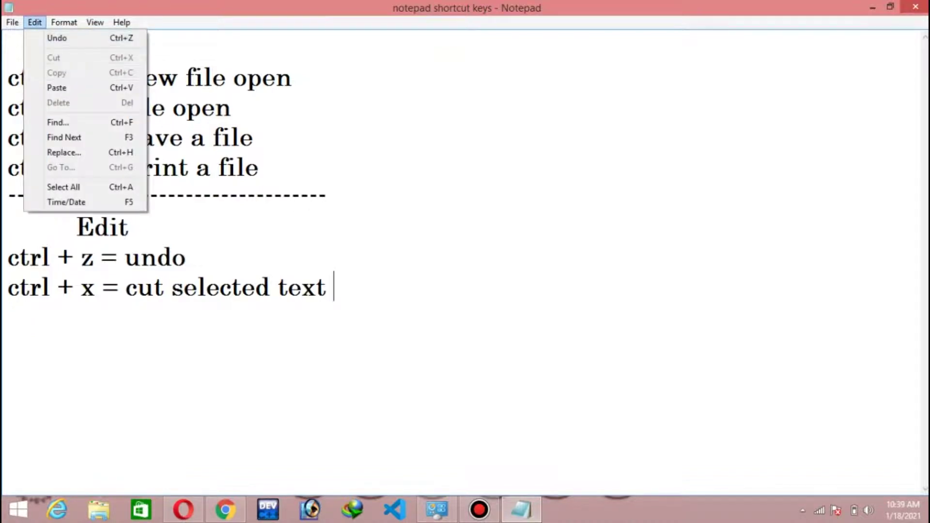
click(327, 196)
click(260, 167)
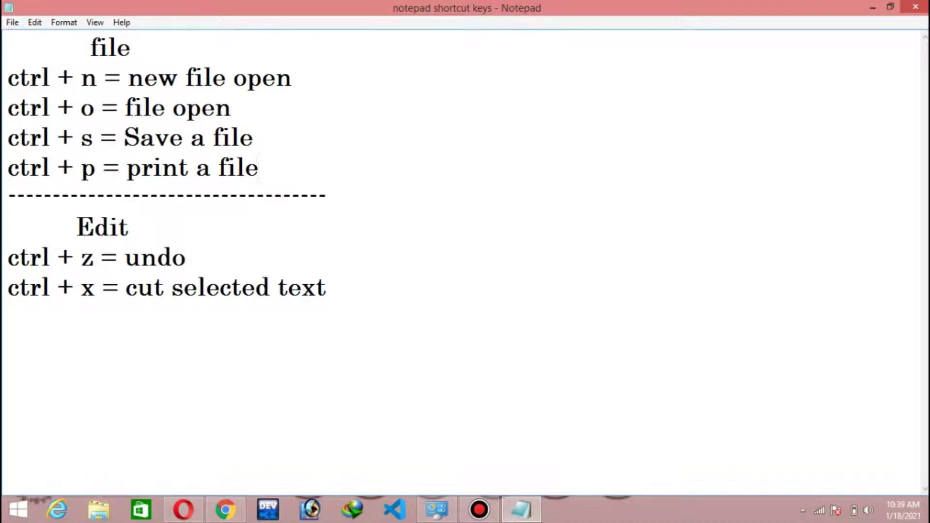
Copy the four shortcut lines under the "file" heading, from "ctrl + n" to "ctrl + p"
drag(260, 168, 7, 77)
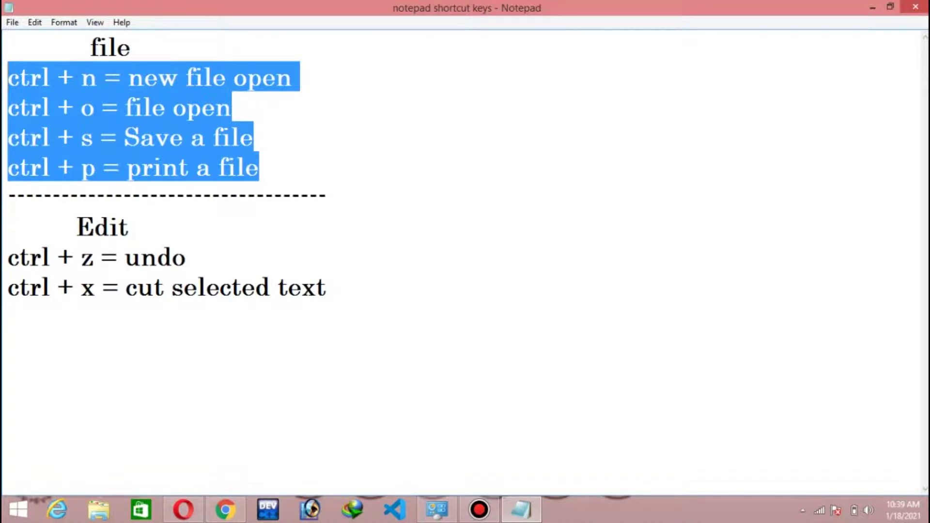
click(34, 22)
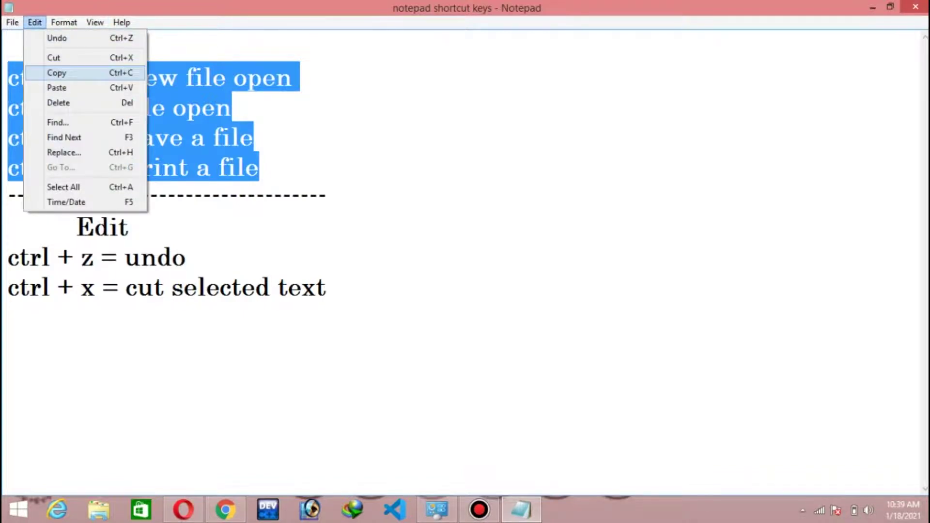
click(57, 72)
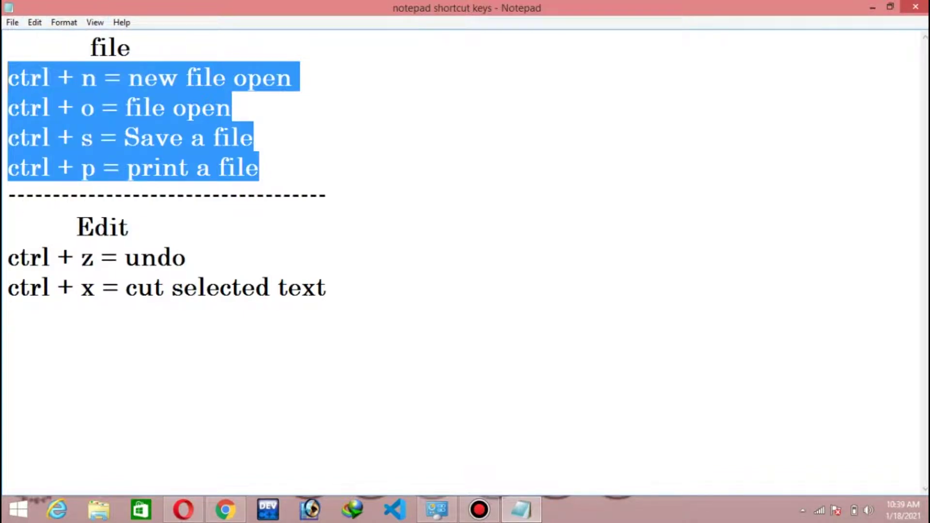
Paste the copied shortcut lines on a new line below "ctrl + x = cut selected text" and select the pasted lines
click(35, 22)
mouse_move(64, 22)
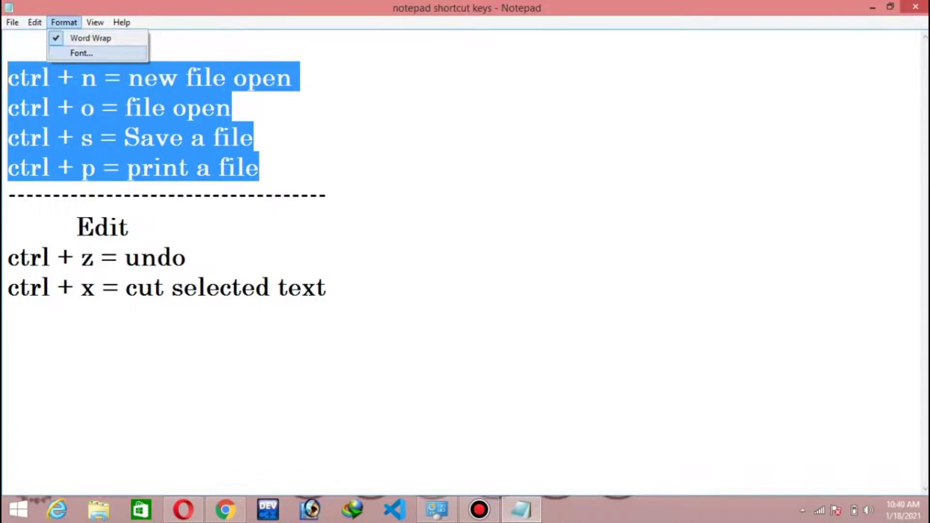
mouse_move(34, 22)
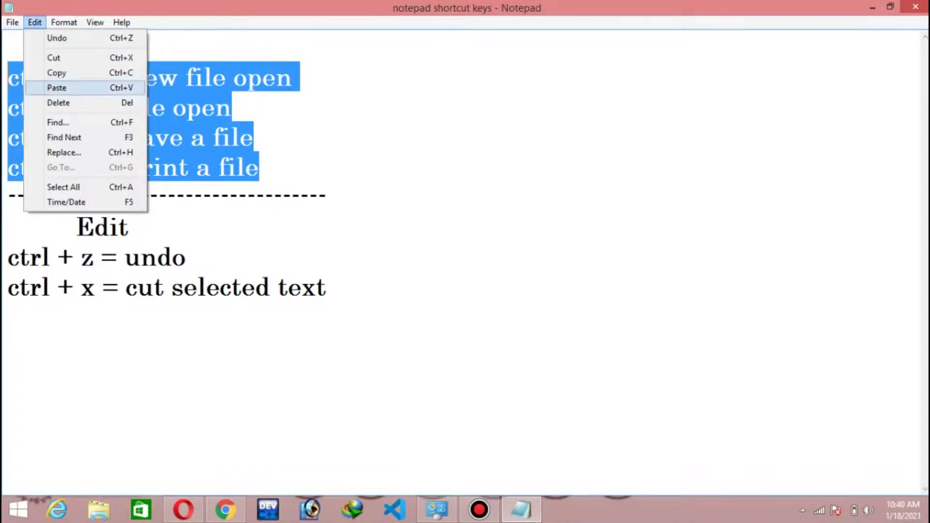
click(261, 167)
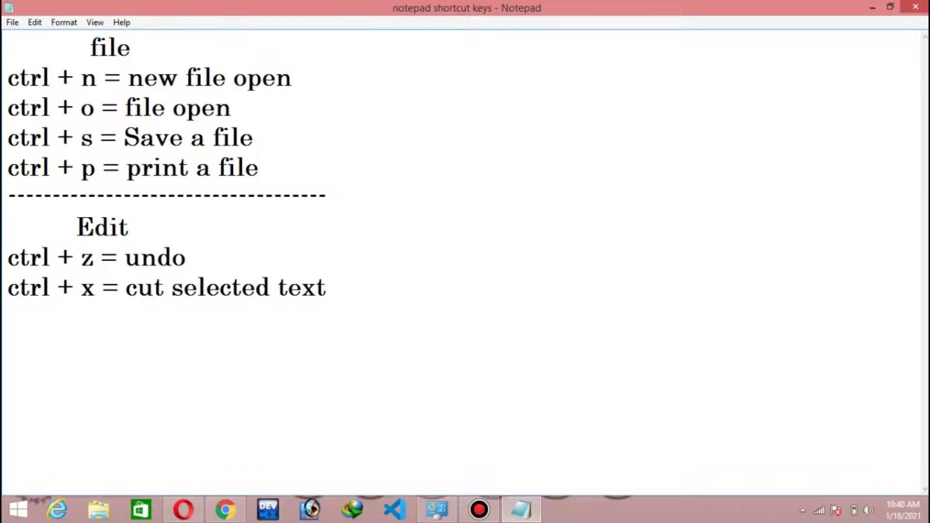
click(334, 288)
key(Return)
key(alt+e)
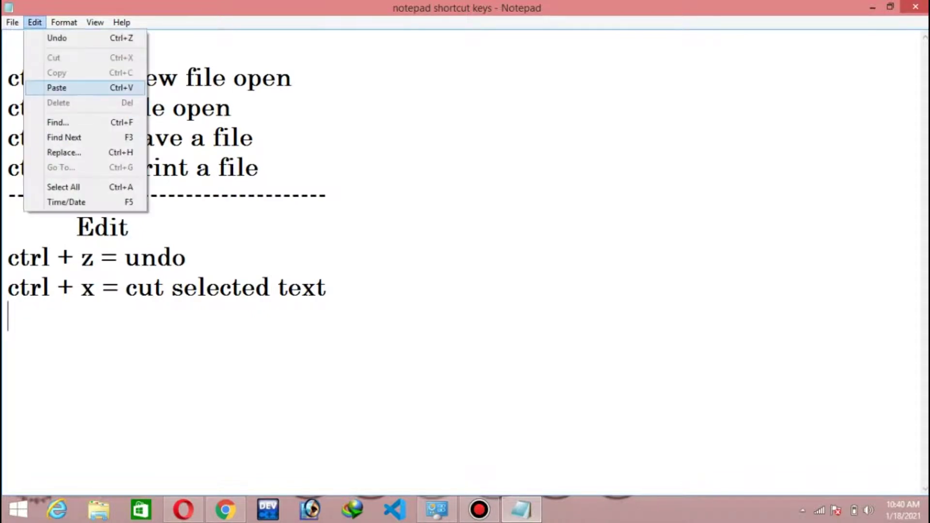
key(Return)
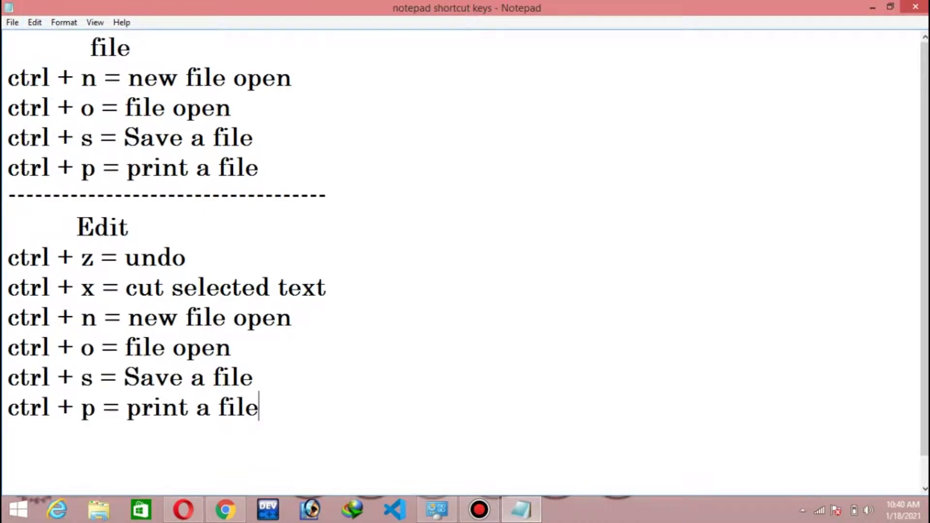
drag(259, 407, 7, 318)
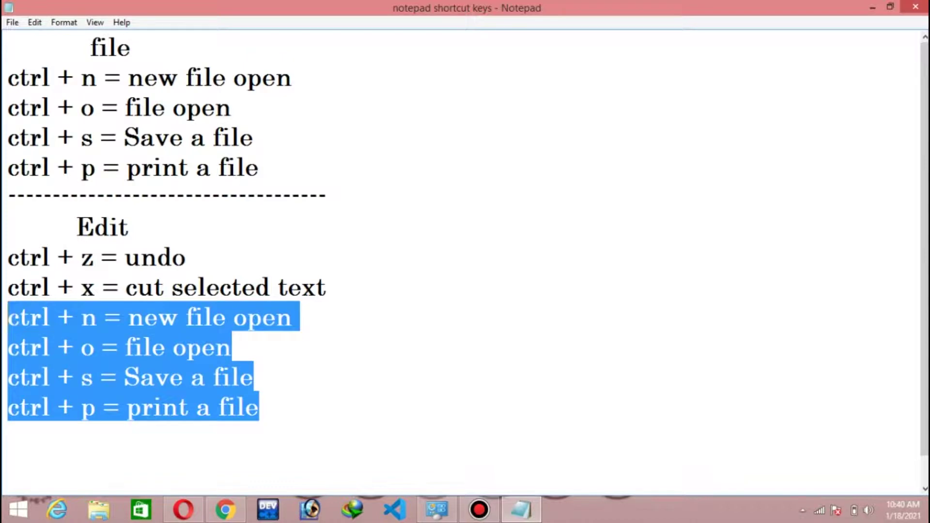
Cut the four repeated file shortcut lines from below the "ctrl + x = cut selected text" line
key(ctrl+x)
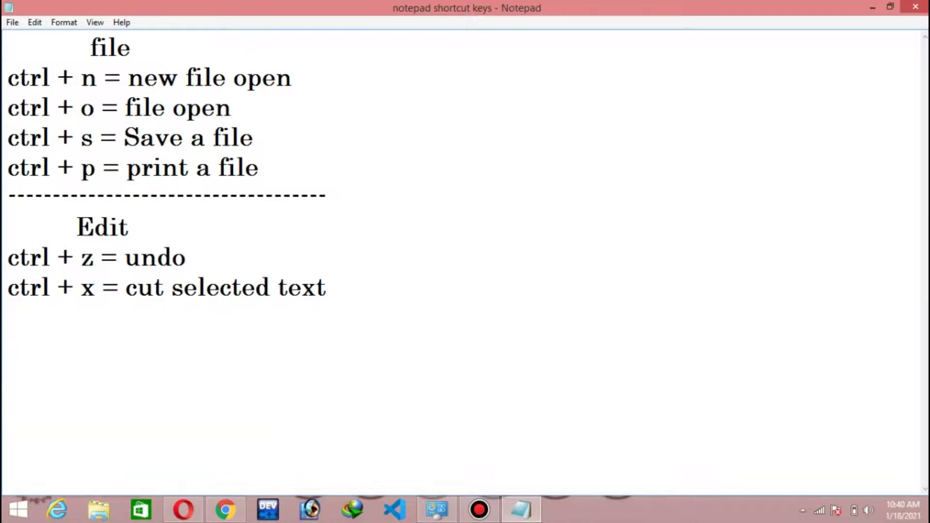
key(BackSpace)
Copy the four shortcut lines under the file heading and paste them below "ctrl + x = cut selected text"
drag(259, 168, 8, 78)
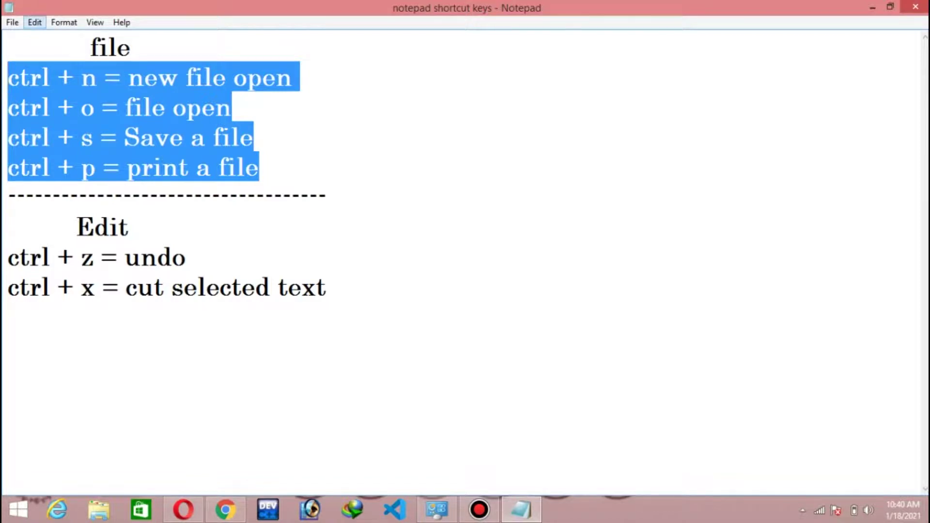
click(34, 22)
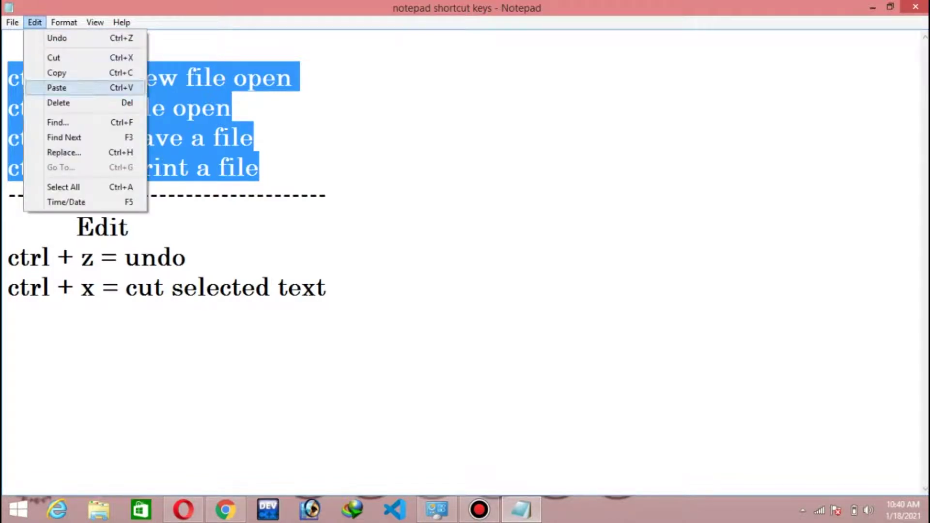
click(57, 73)
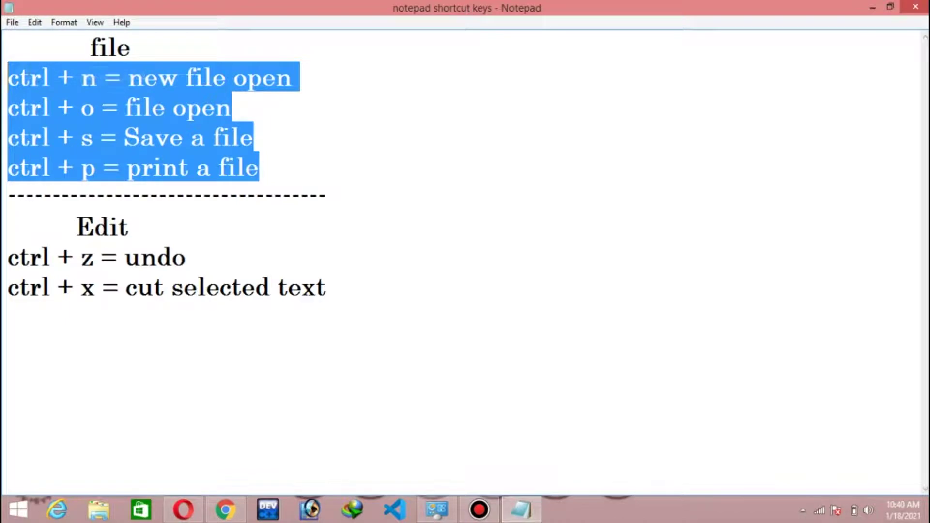
click(327, 197)
click(8, 317)
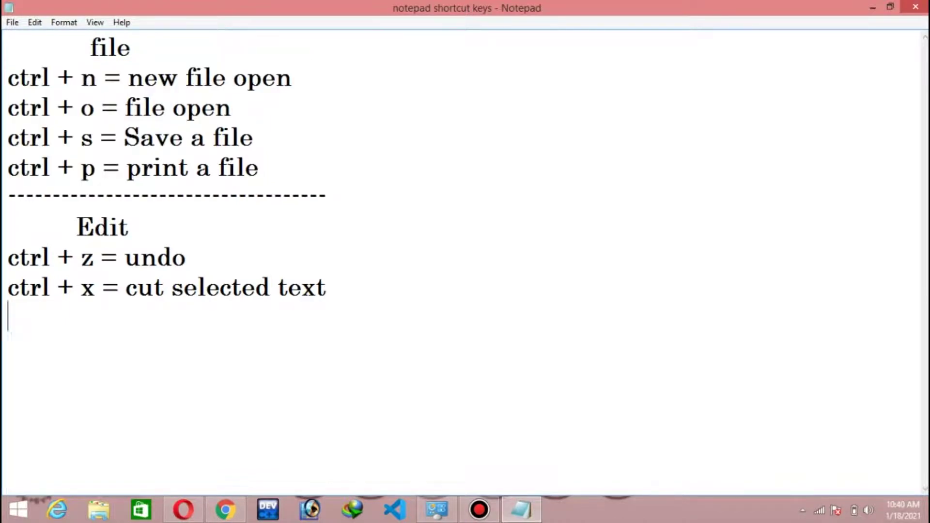
key(ctrl+v)
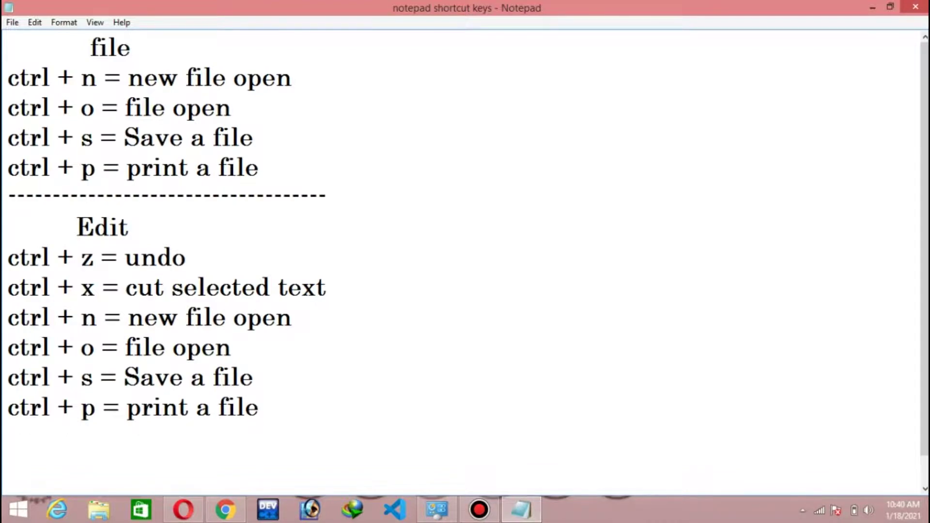
Select the four pasted shortcut lines at the end of the Edit section and cut them
key(shift+Up)
key(shift+Up)
key(shift+Up)
key(shift+Home)
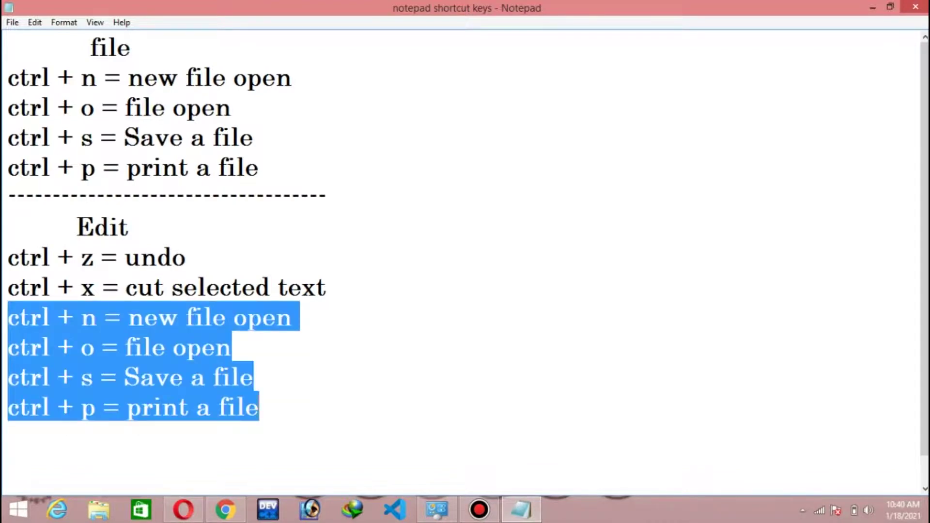
key(ctrl+x)
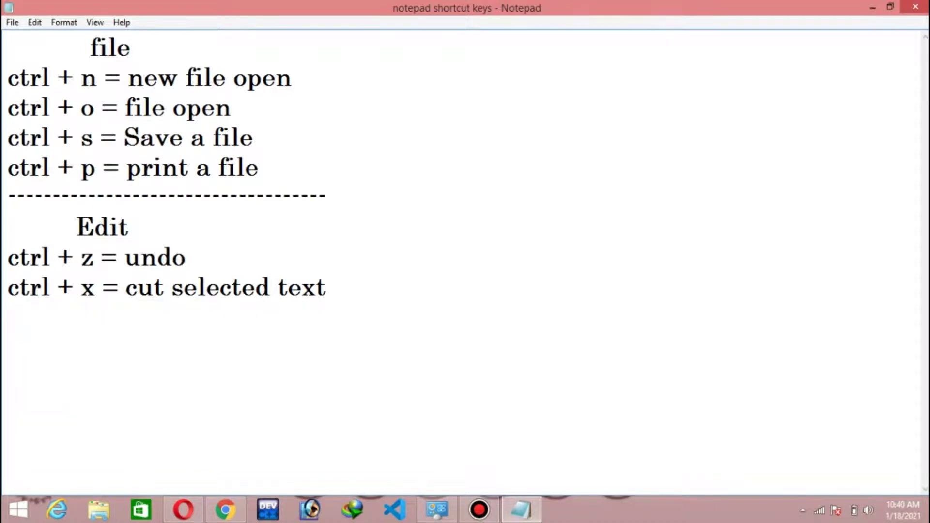
Add the line "ctrl + x = copy" below "ctrl + x = cut selected text" in the Edit section
key(ctrl+shift+Left)
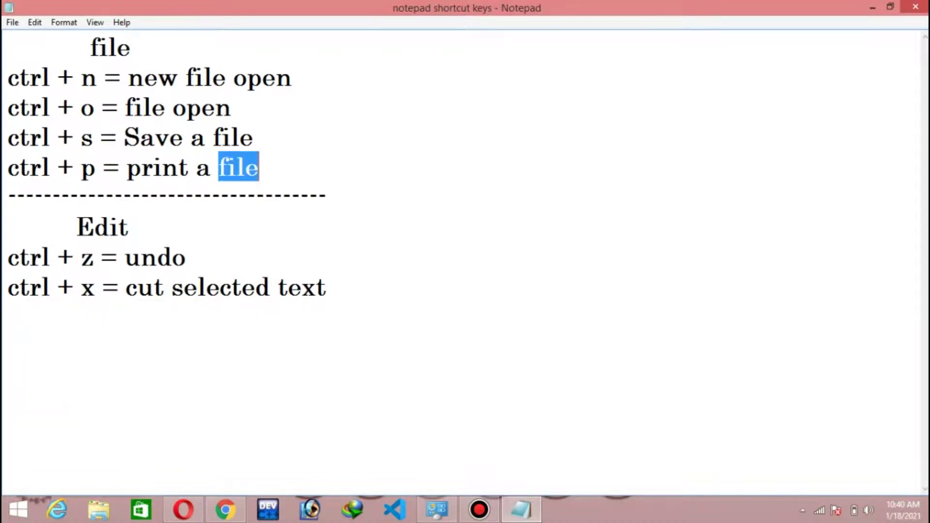
click(187, 258)
click(8, 317)
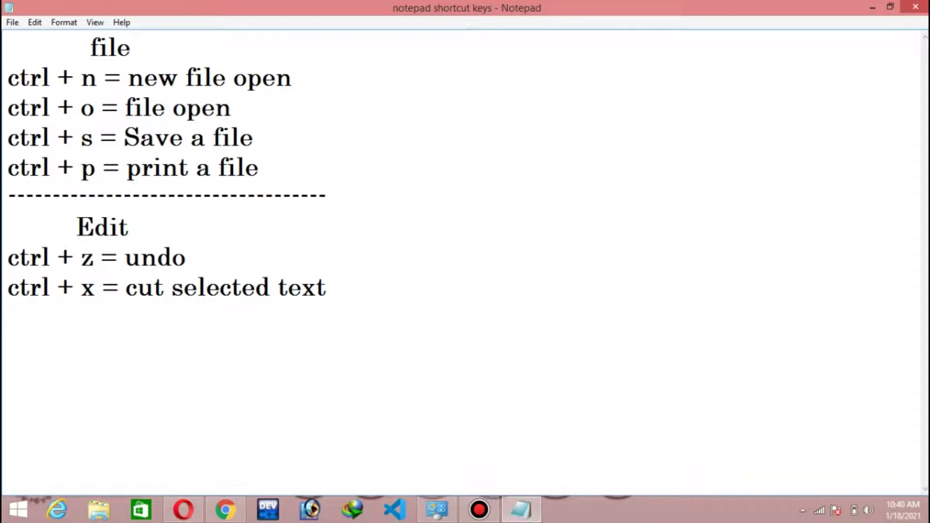
key(BackSpace)
key(Return)
text(ctrl + x )
text(=)
key(BackSpace)
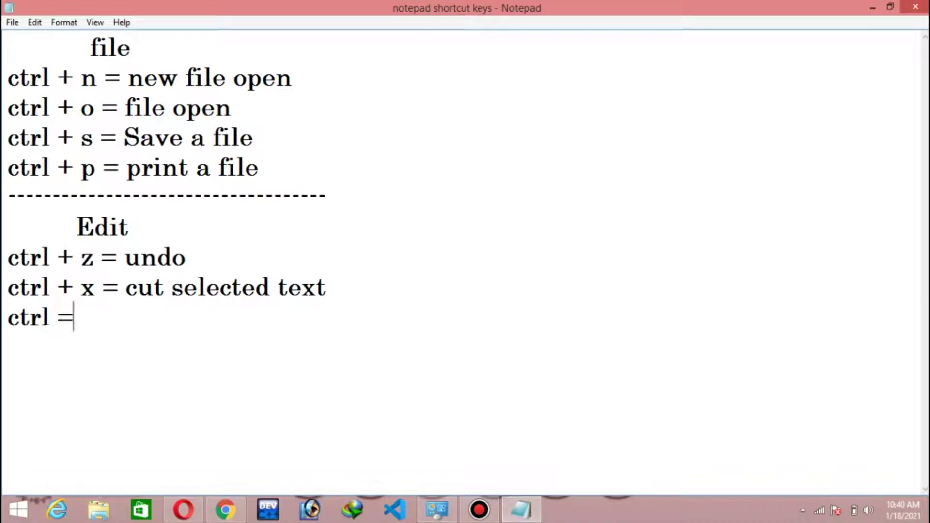
key(BackSpace)
text(+ x = )
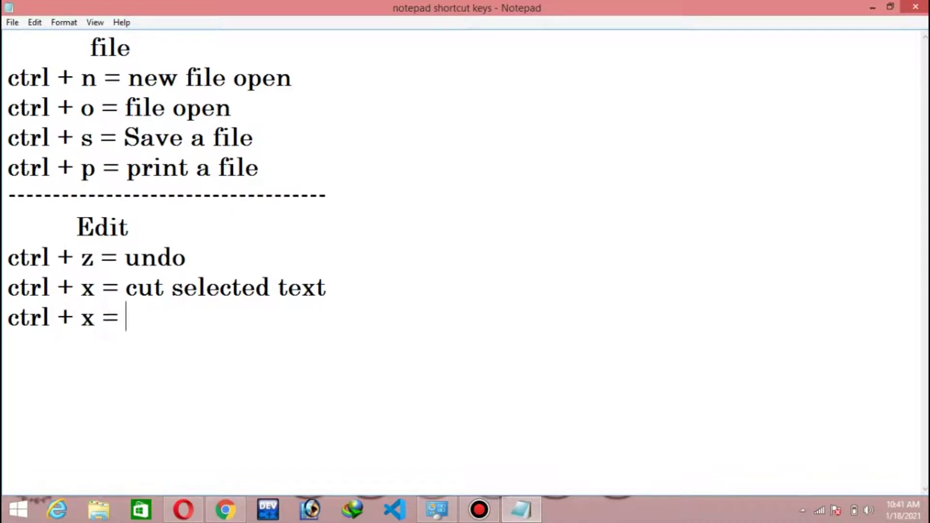
text(copy)
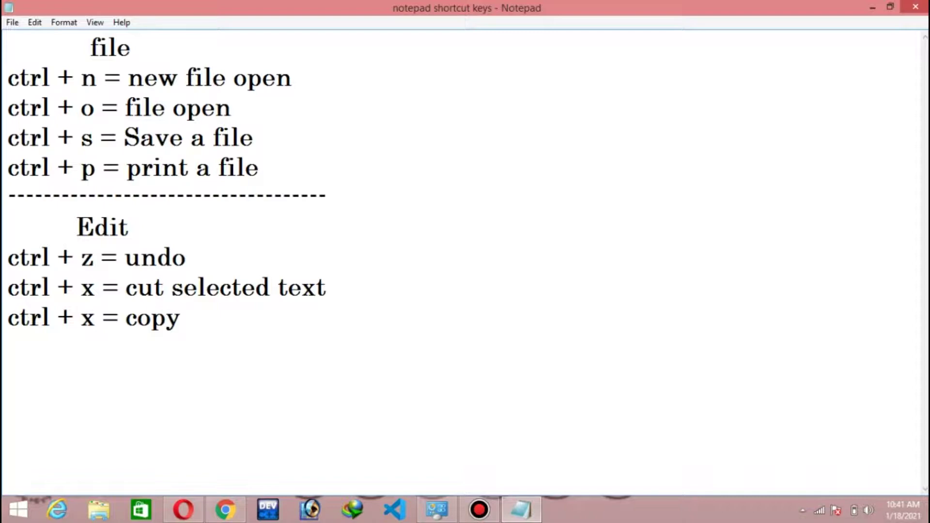
Correct the shortcut letter in the copy line so that it reads "ctrl + c = copy"
click(81, 257)
click(118, 317)
key(Left)
key(Left)
key(BackSpace)
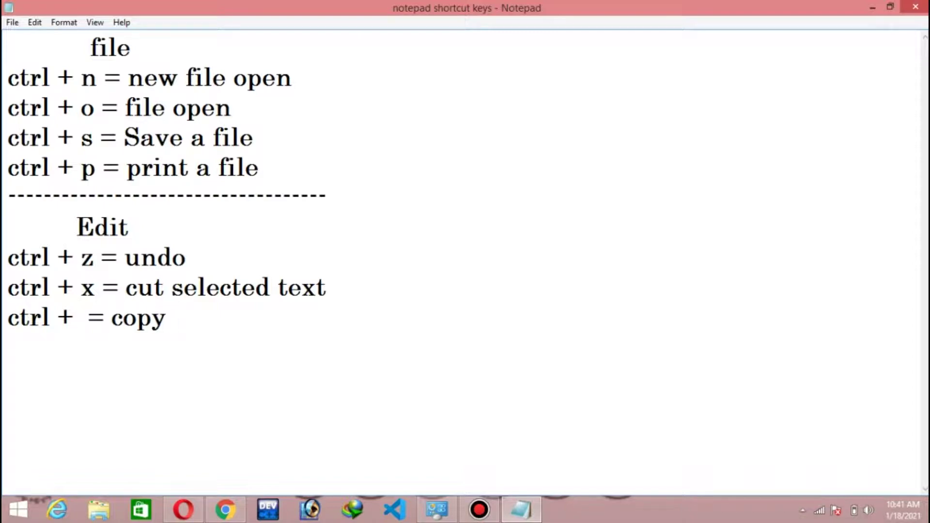
text(c)
key(End)
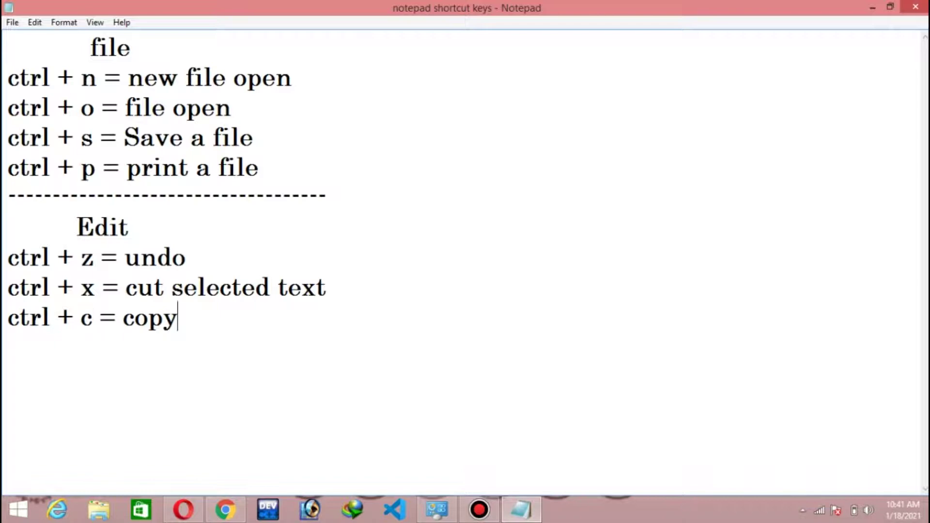
key(ctrl+z)
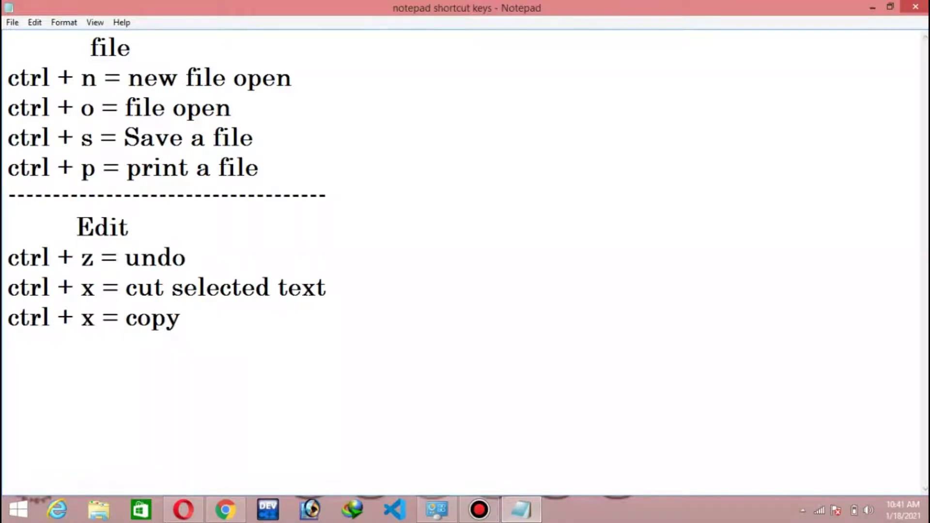
key(BackSpace)
text(c)
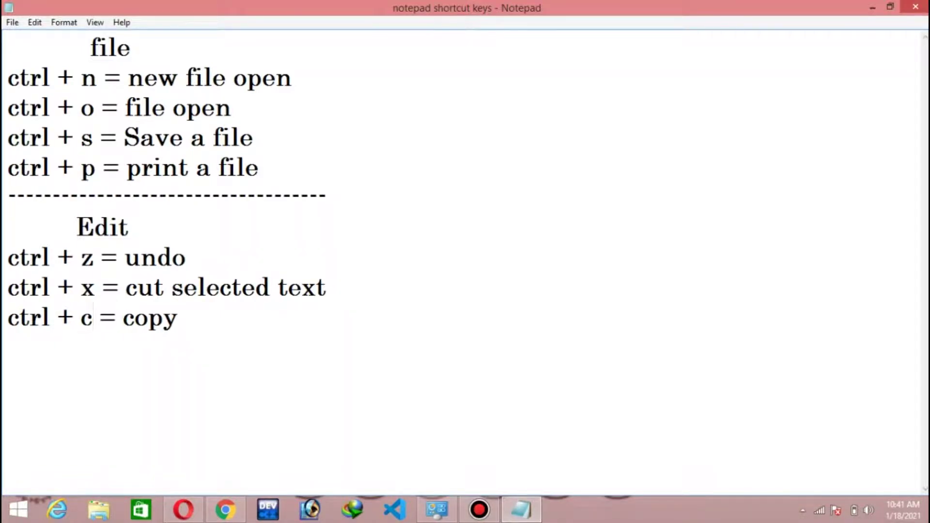
key(End)
Copy the Edit section, paste it below "ctrl + p = print a file", and undo the paste
drag(178, 318, 15, 226)
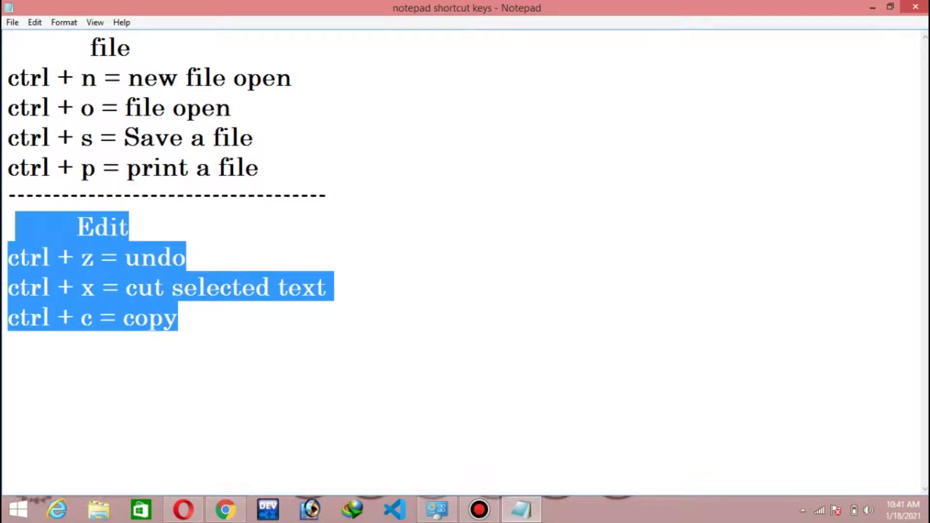
click(8, 348)
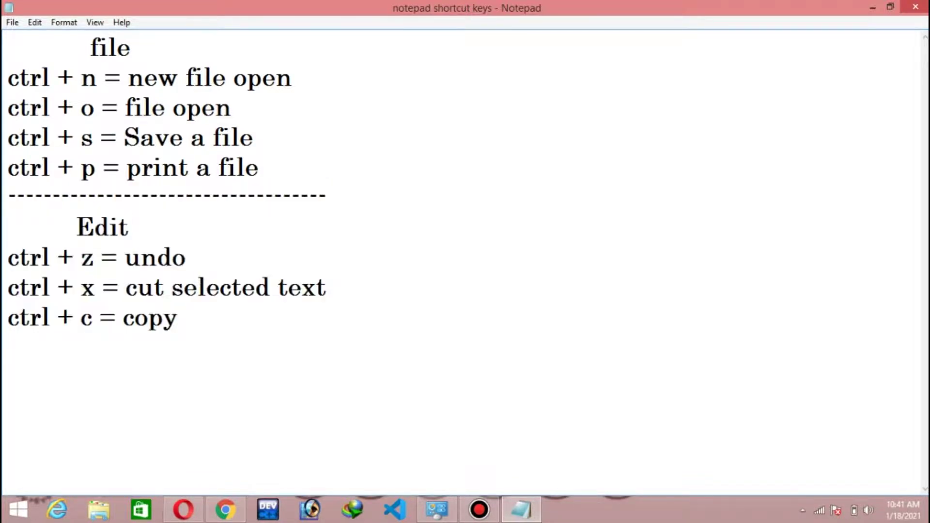
click(259, 168)
key(Return)
key(ctrl+v)
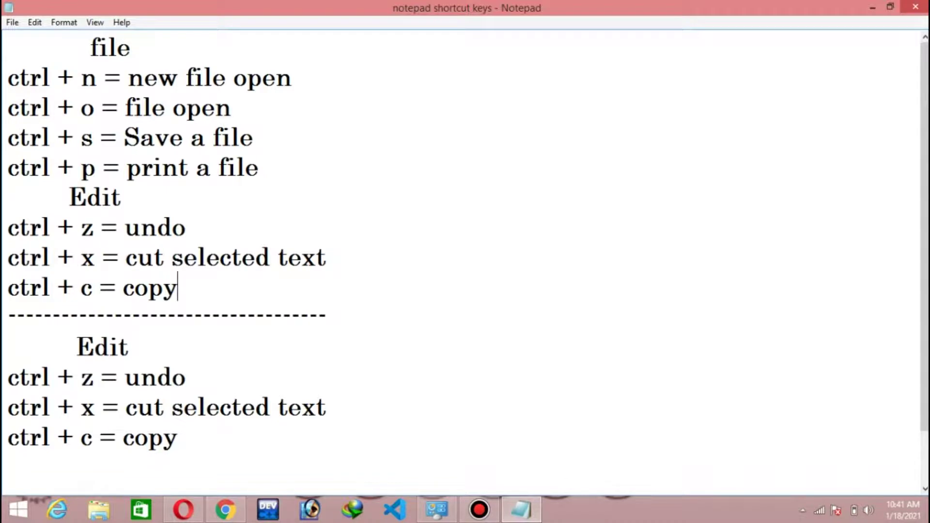
key(ctrl+z)
Start a new line below "ctrl + c = copy" and show the list of editing commands
click(178, 318)
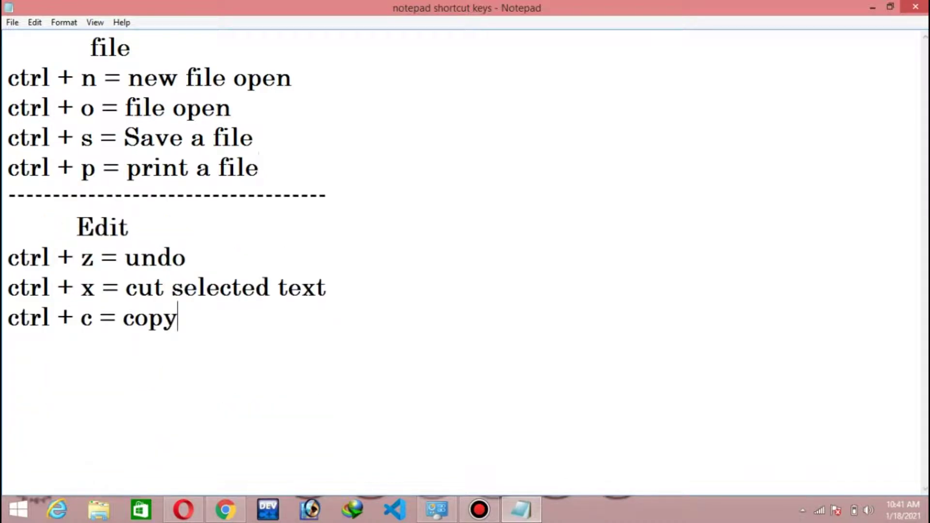
key(Return)
key(alt+e)
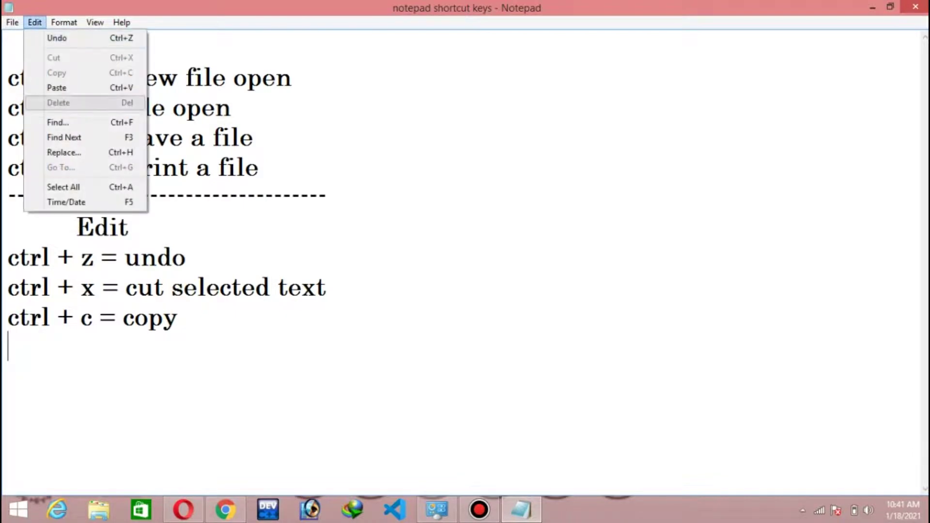
click(74, 317)
text(ctrl )
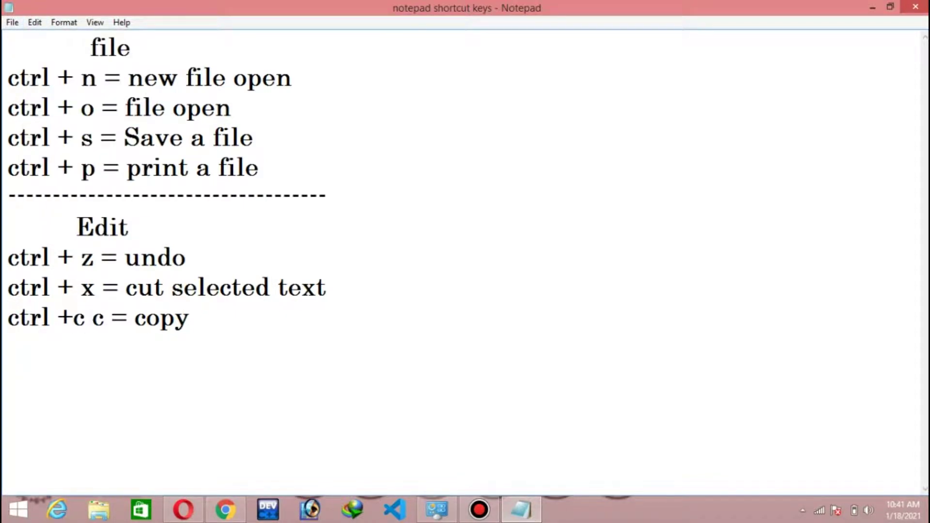
text(+)
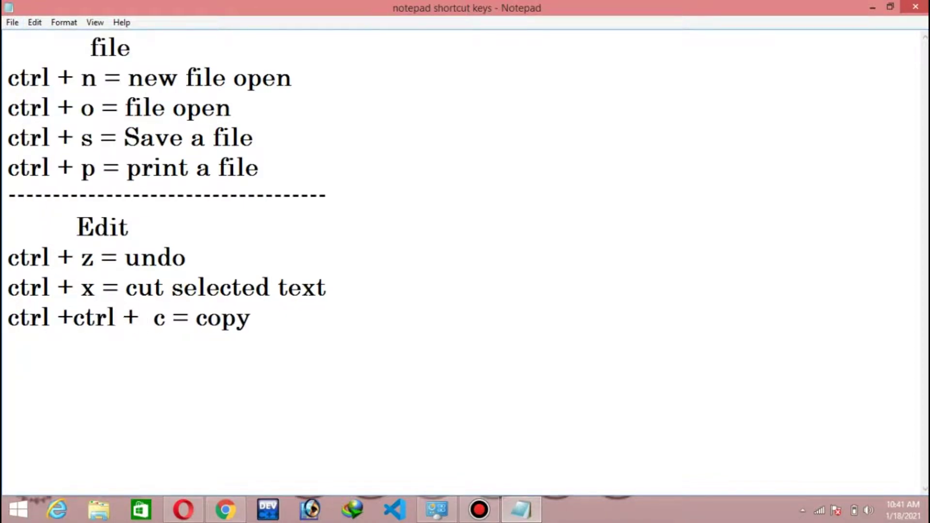
key(ctrl+z)
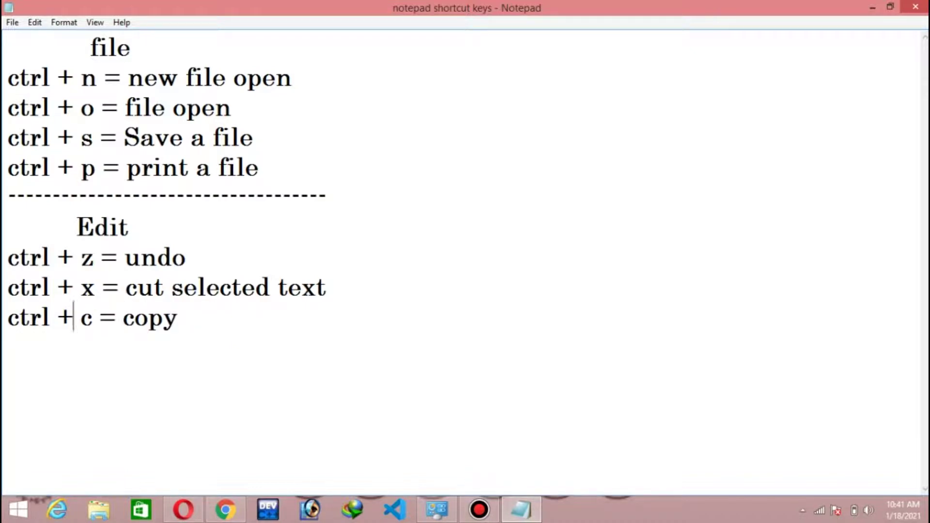
Enter "ctrl + v = paste" on the line below "ctrl + c = copy"
click(178, 318)
text(ctrl +)
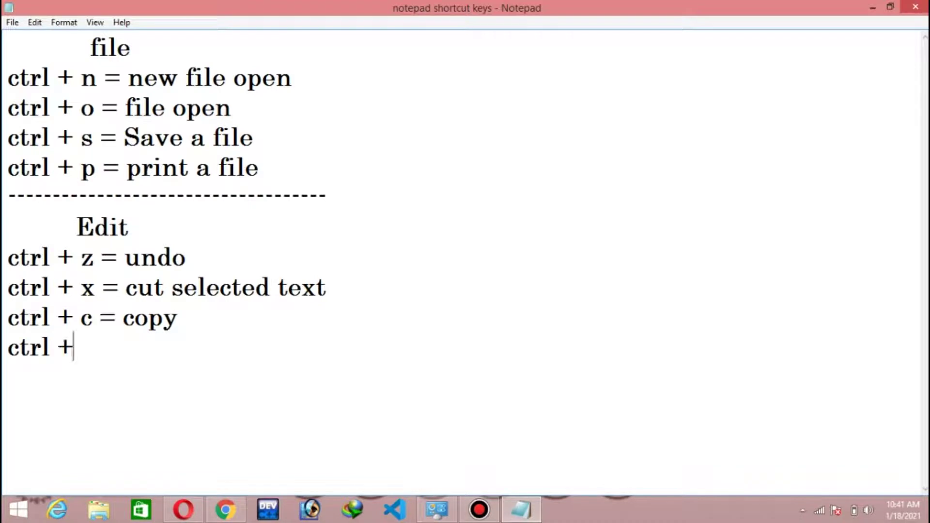
text( c)
key(BackSpace)
text(v = pa)
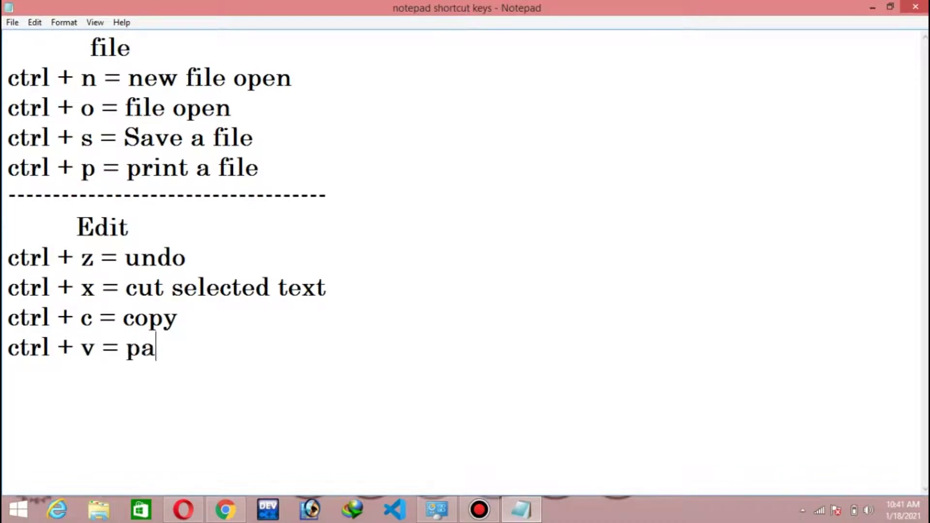
text(st3e)
key(BackSpace)
key(BackSpace)
text(e)
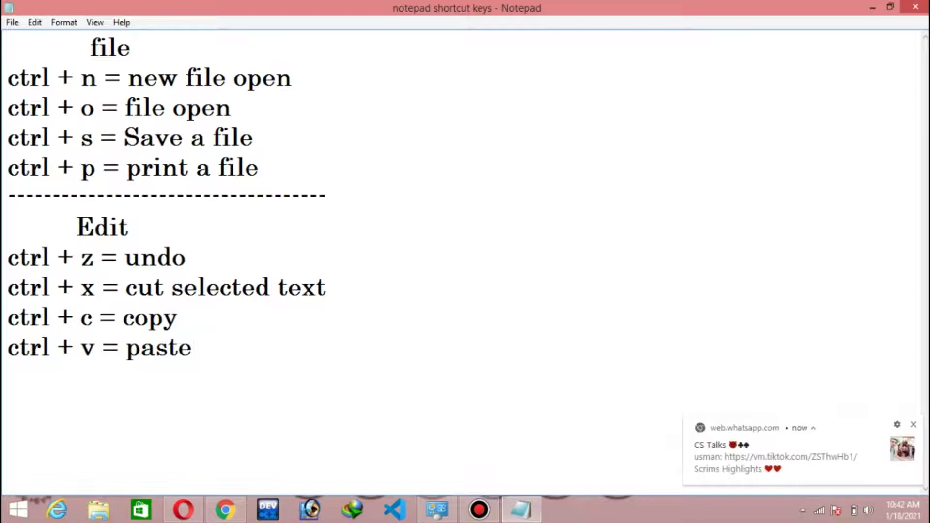
Delete all the text below the file heading with the Delete command, and undo the deletion
click(34, 22)
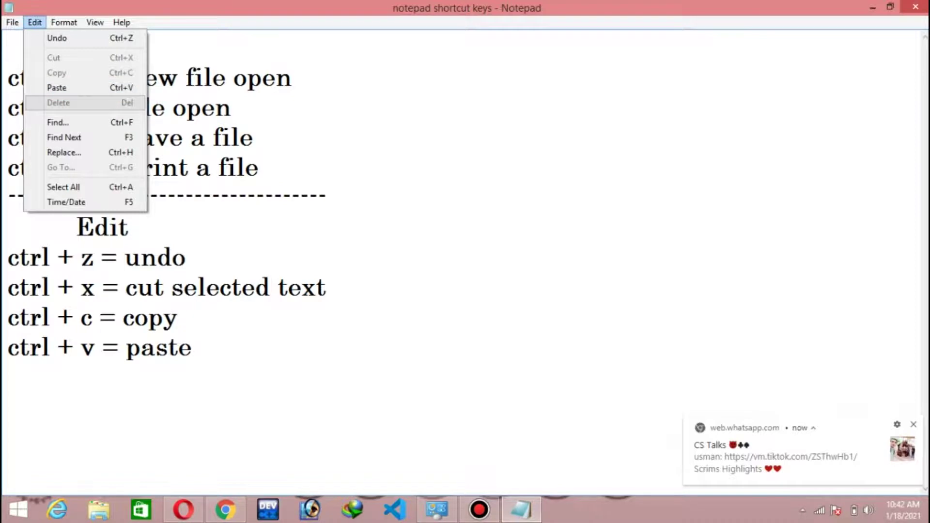
click(177, 318)
click(193, 348)
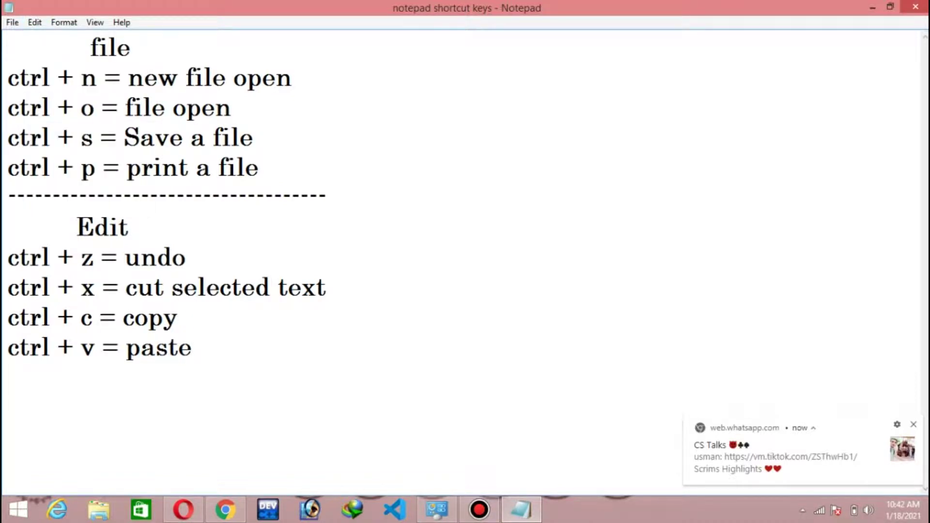
drag(193, 348, 8, 78)
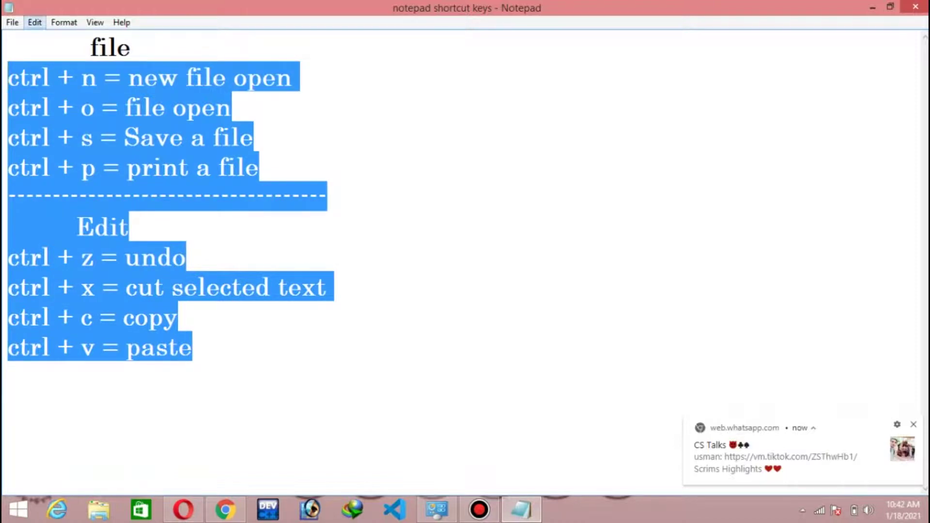
click(35, 23)
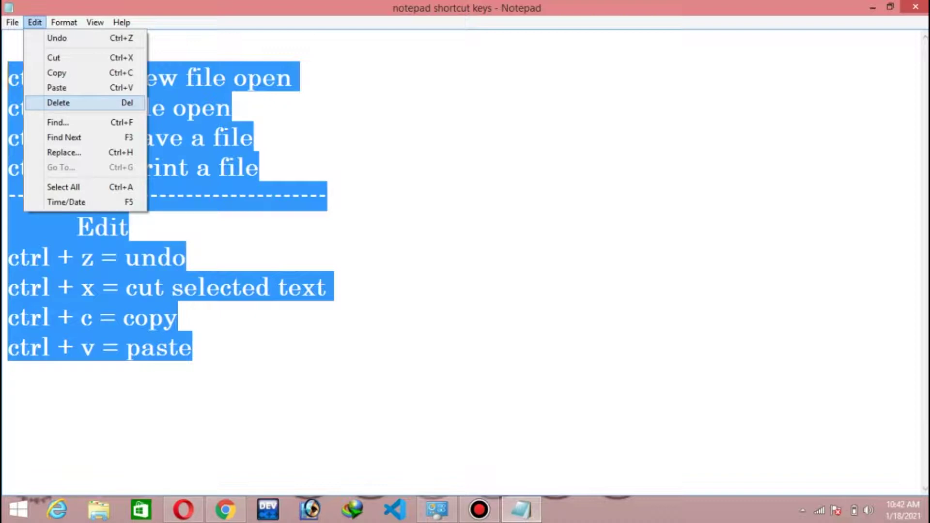
key(Return)
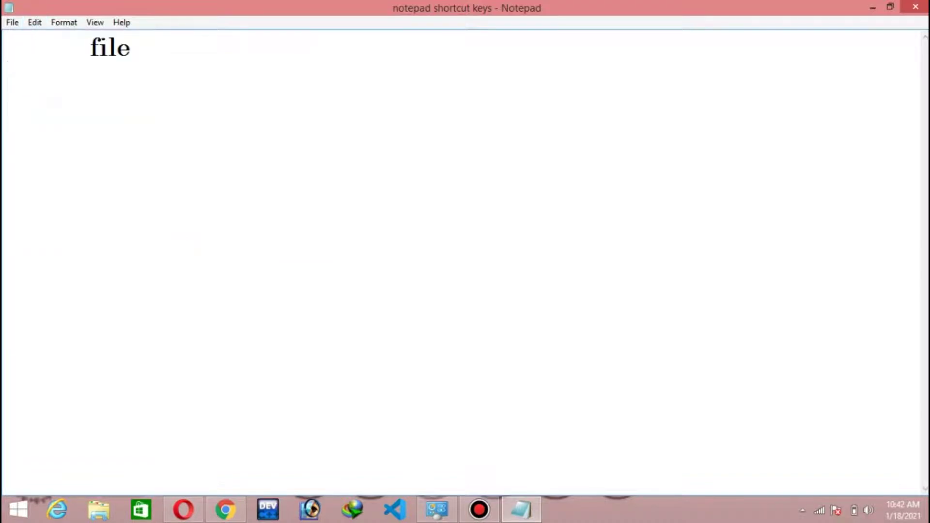
key(ctrl+z)
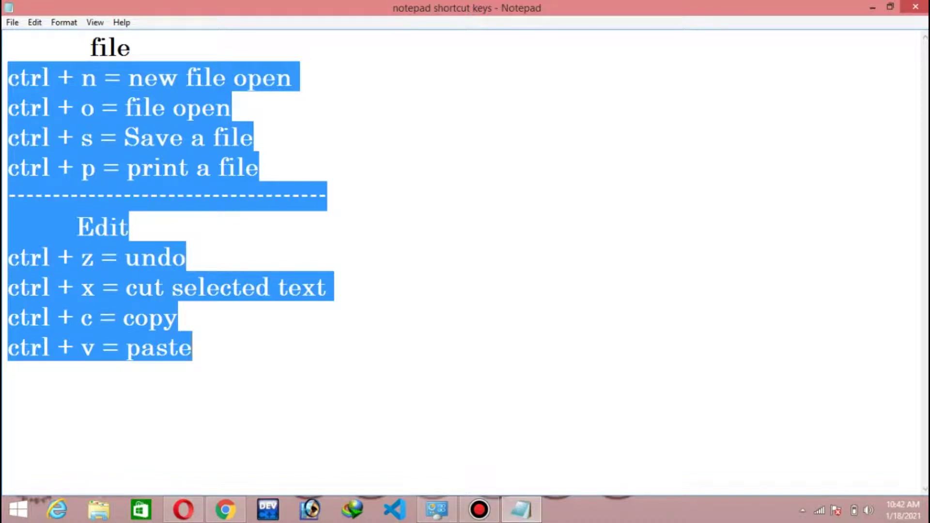
Cut all the selected text below the file heading
key(ctrl+x)
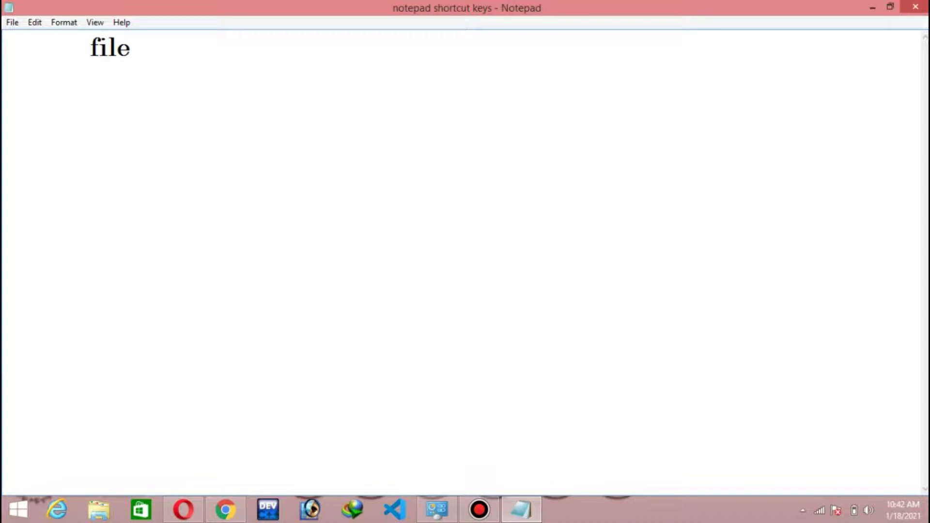
Paste the copied text below the file heading, and undo the changes to restore the full shortcut list
key(ctrl+v)
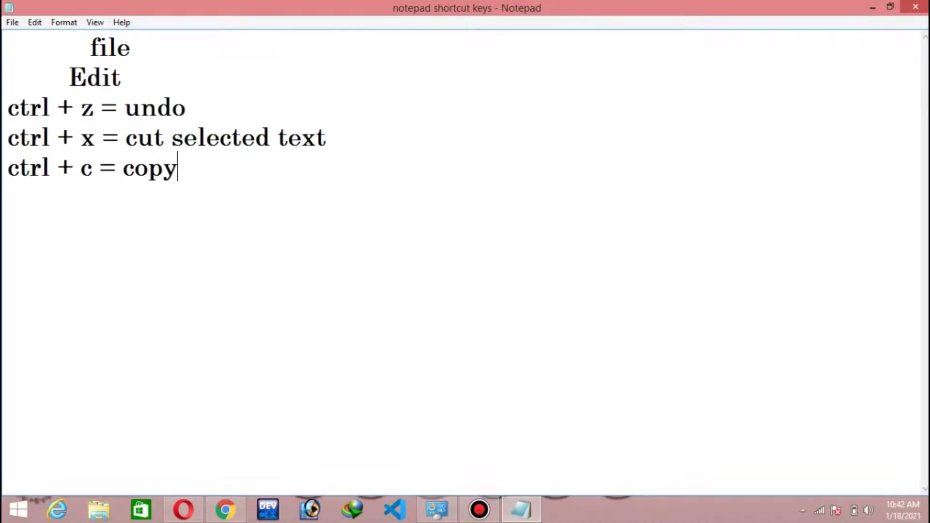
key(ctrl+z)
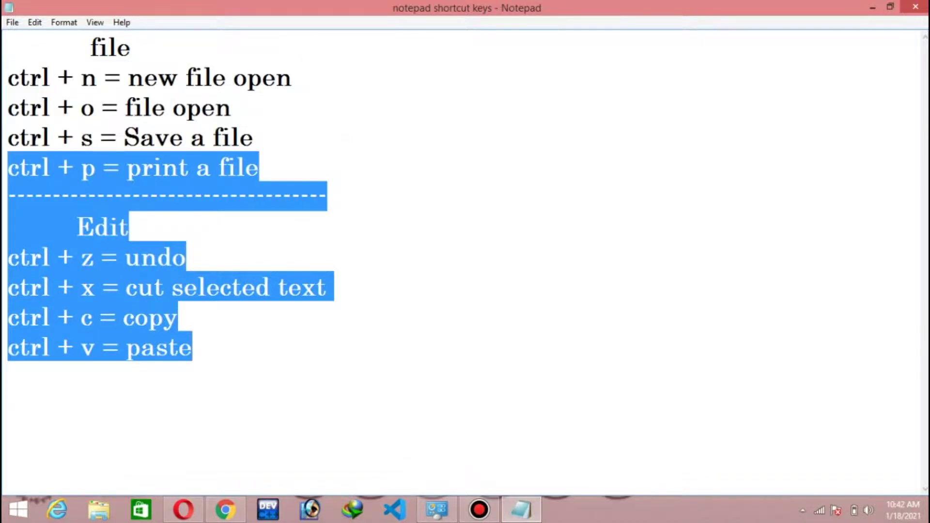
click(129, 227)
click(35, 22)
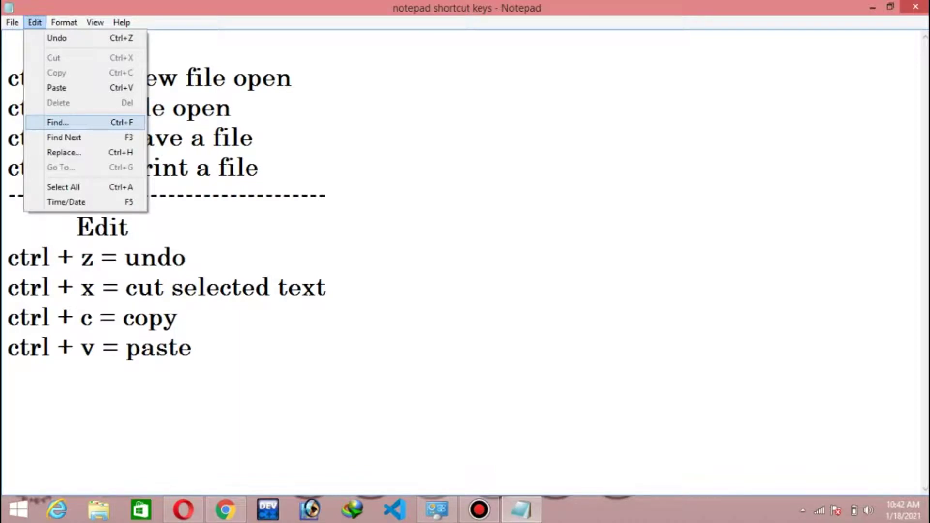
click(189, 167)
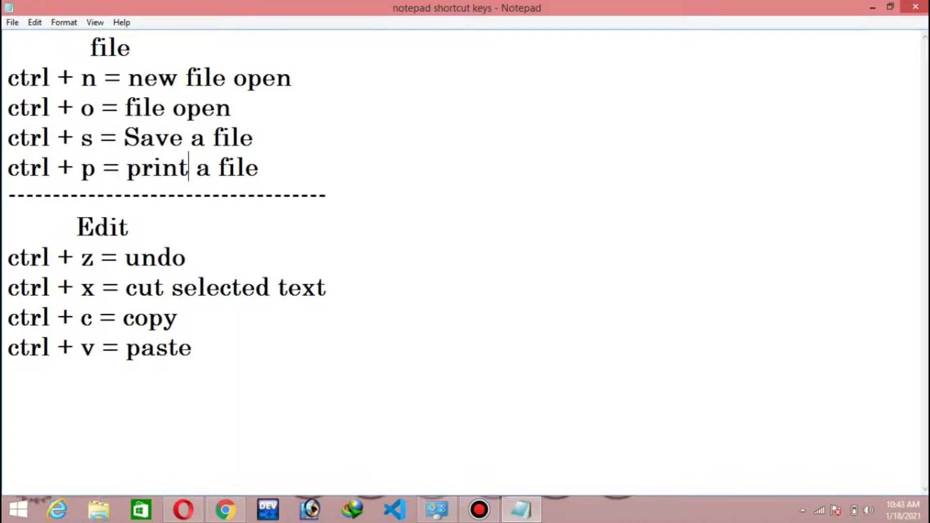
key(shift+Up)
key(Up)
key(Up)
click(142, 107)
key(Left)
key(Left)
key(Down)
key(Right)
key(Right)
key(Down)
key(Right)
key(Right)
Place the cursor after "new" in the ctrl + n line and search for "new" downward and upward with Find
key(Up)
key(Up)
key(Up)
key(Right)
key(Right)
key(alt+e)
key(Down)
key(Down)
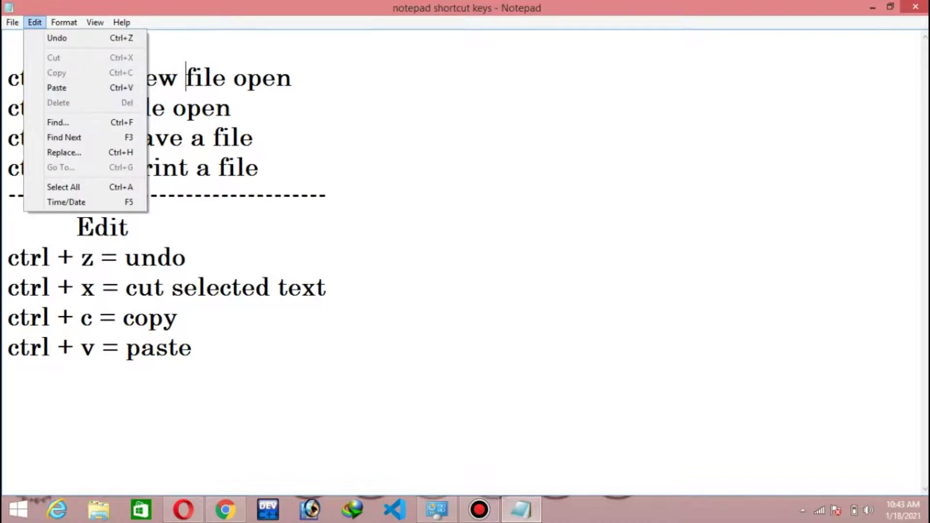
key(Return)
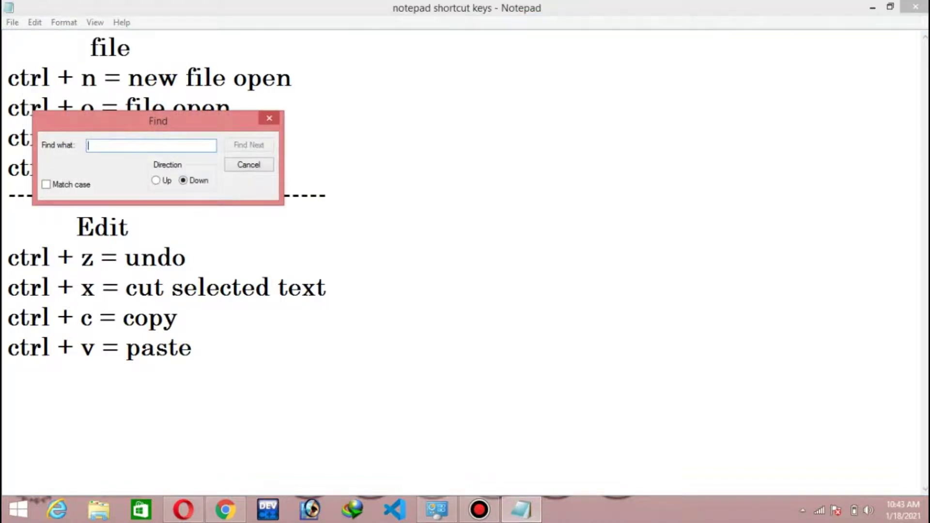
text(new)
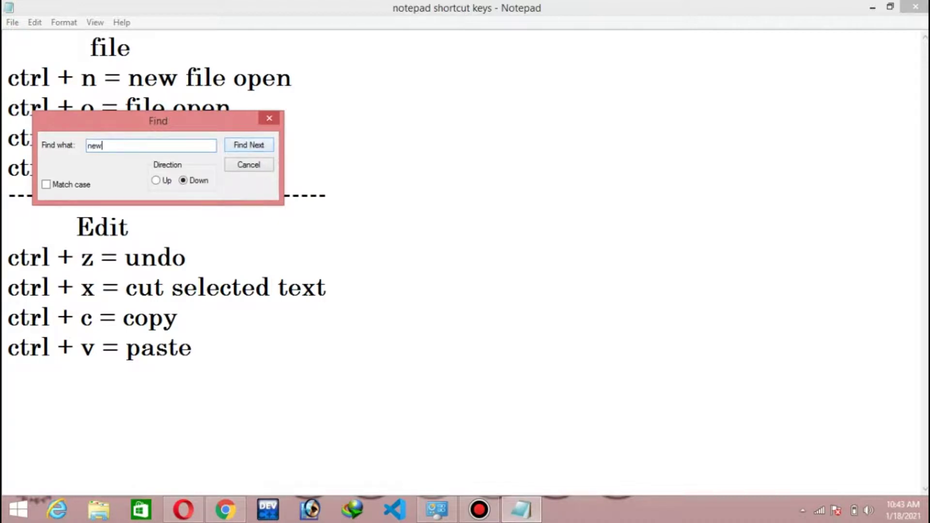
key(Return)
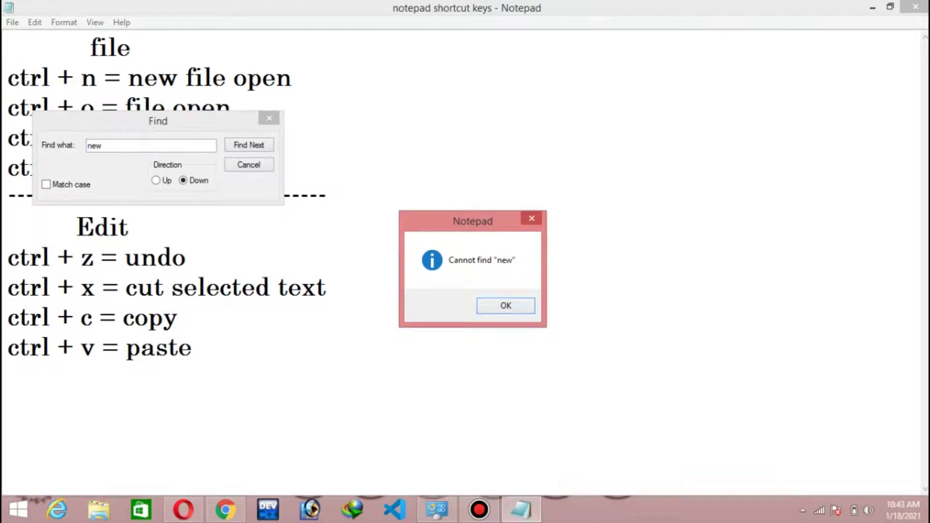
key(Return)
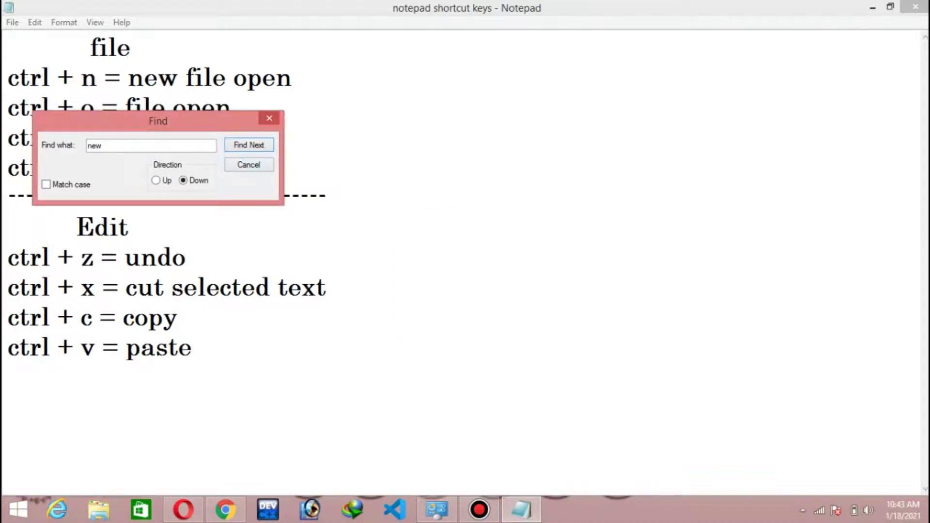
key(alt+u)
key(Return)
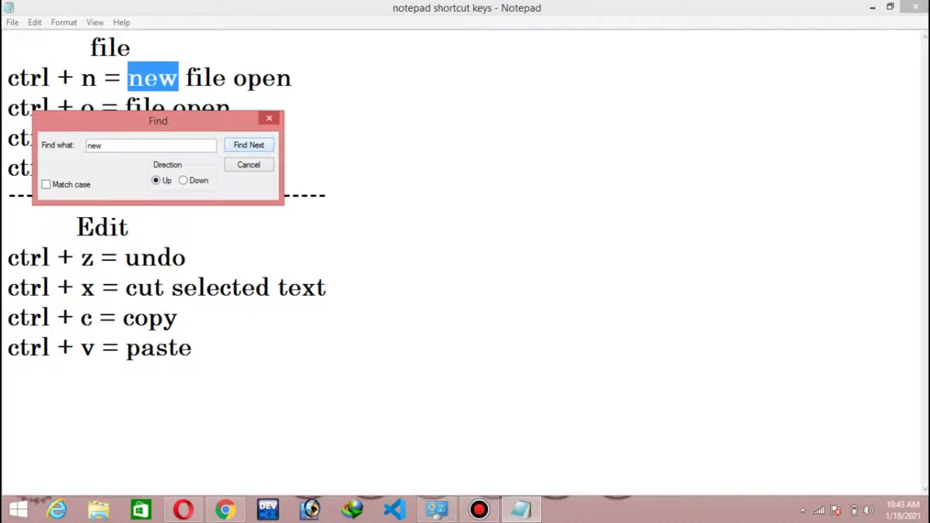
Search upward for "v" from the end of the "ctrl + v = paste" line
click(192, 347)
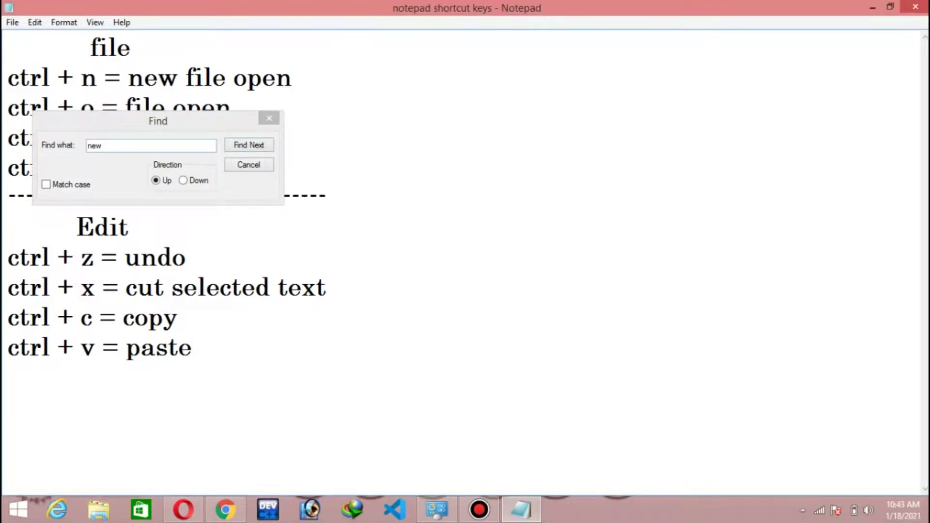
key(ctrl+f)
key(BackSpace)
key(BackSpace)
key(BackSpace)
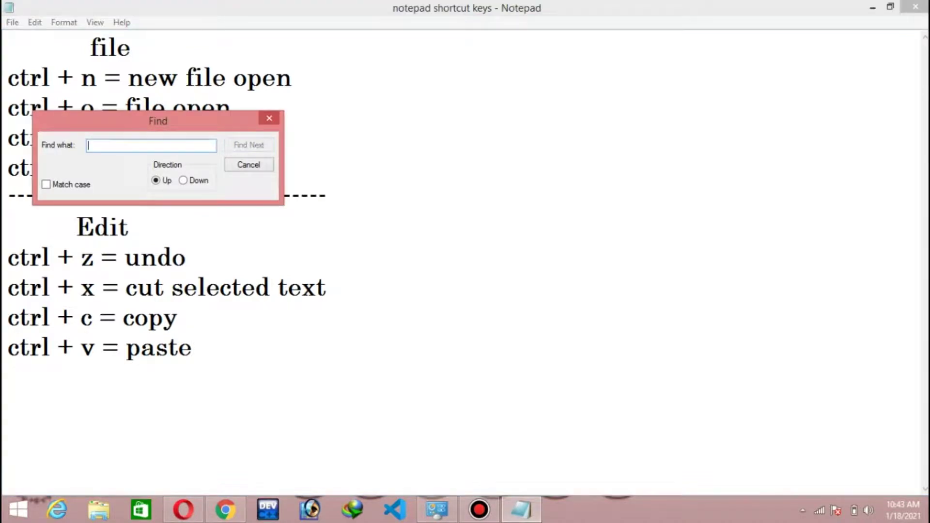
text(v)
key(Return)
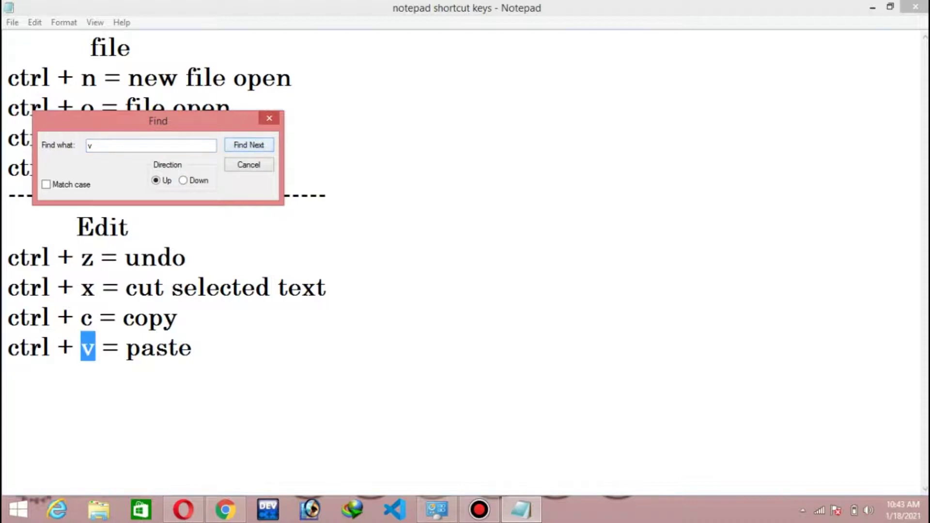
Search downward for "v" from the current match
key(alt+d)
key(Return)
key(Return)
From the end of the "ctrl + v = paste" line, search downward for "new" with Match case on
click(192, 347)
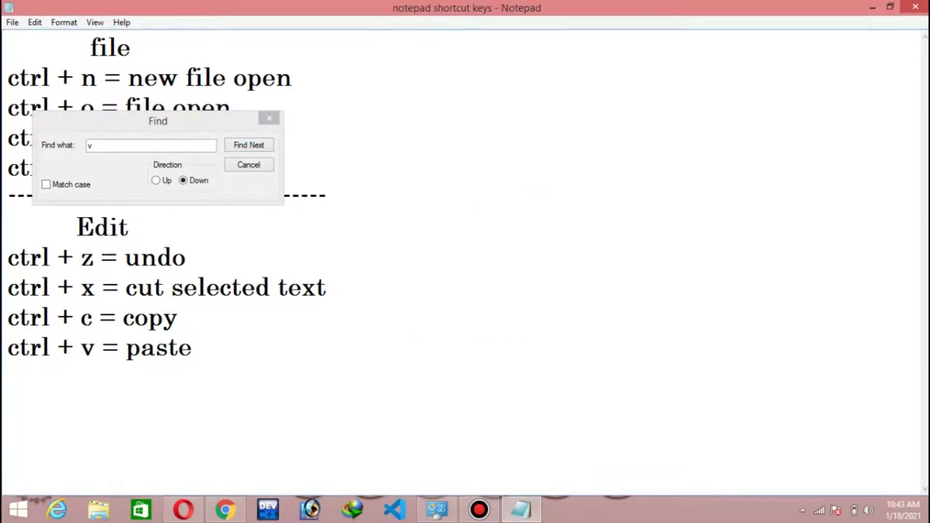
key(ctrl+f)
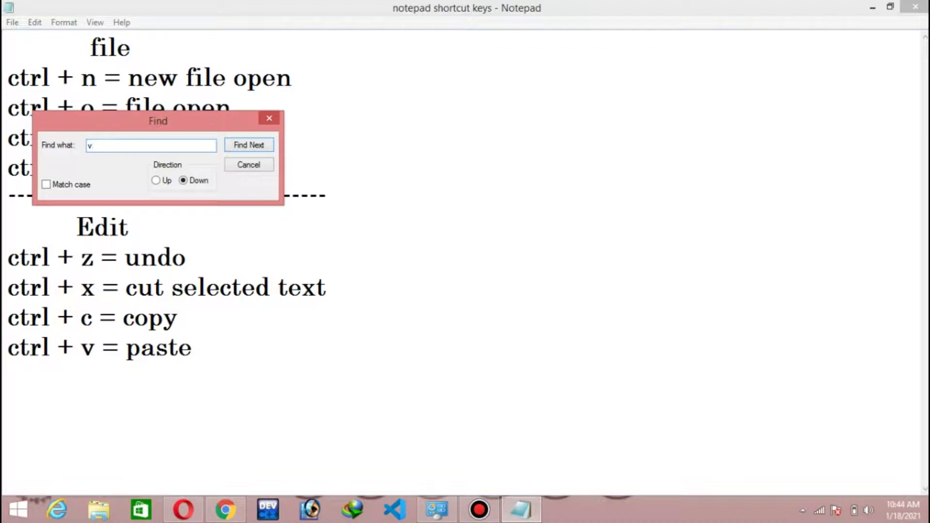
key(BackSpace)
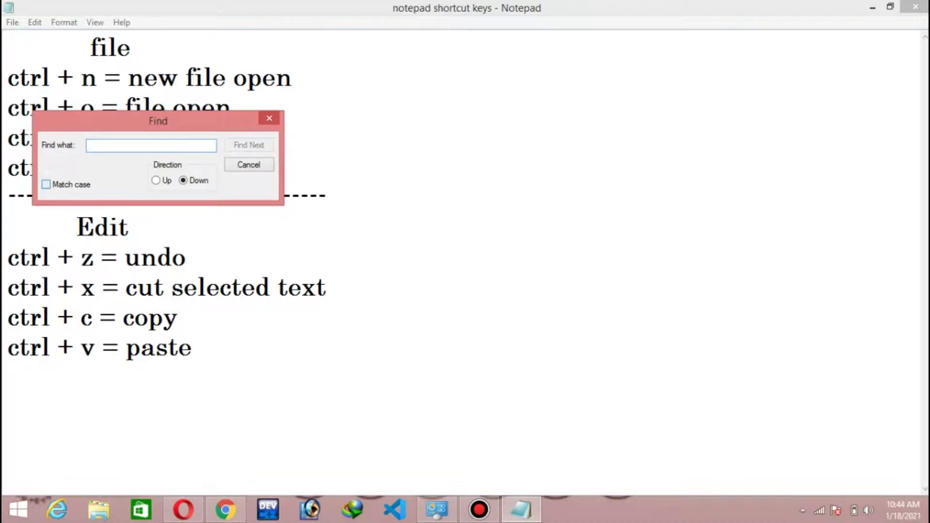
key(alt+c)
text(n)
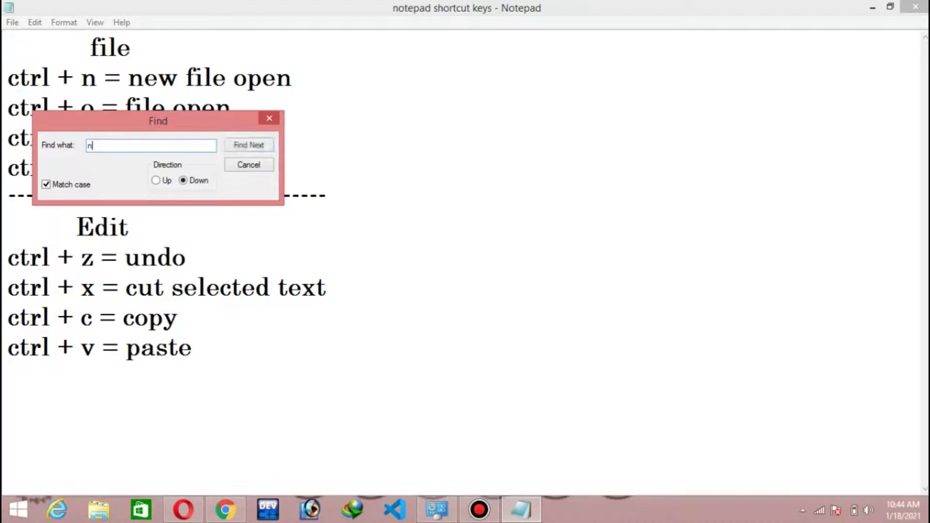
text(ew)
key(BackSpace)
key(BackSpace)
key(BackSpace)
text(new)
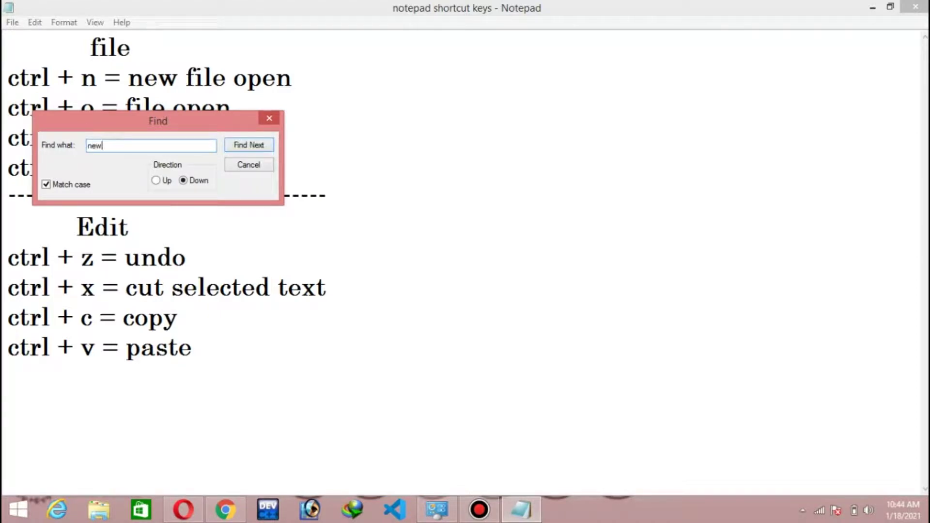
key(Return)
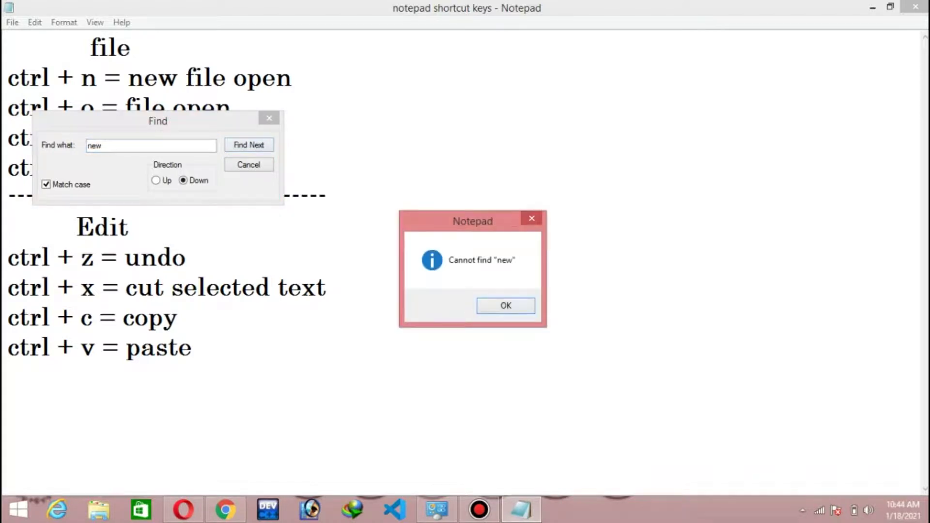
key(Return)
Repeat the case-matched search for "new" in the upward direction and close the Find dialog
key(alt+u)
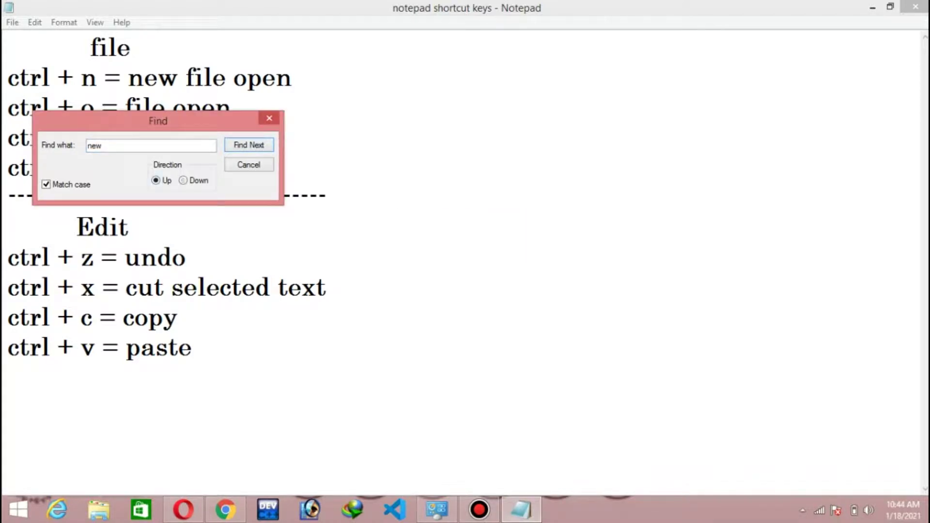
key(Return)
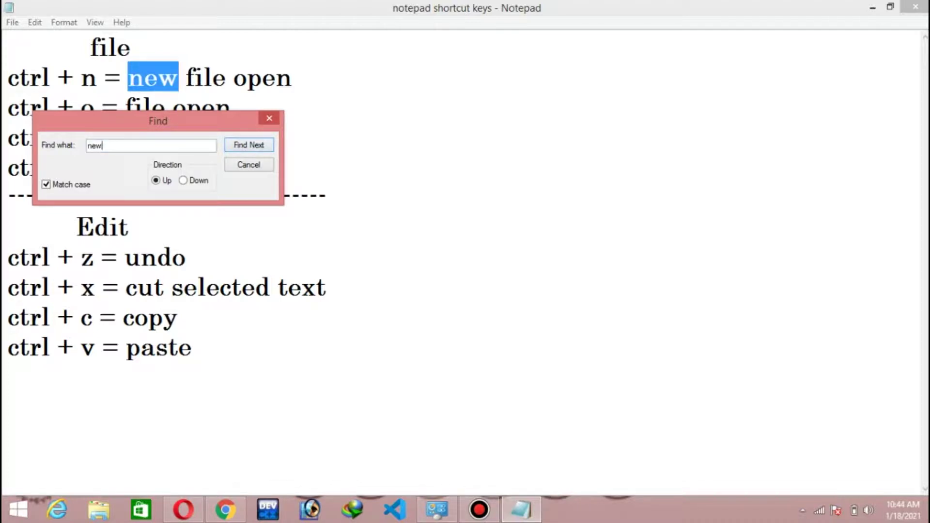
key(Left)
key(Left)
key(BackSpace)
text(n)
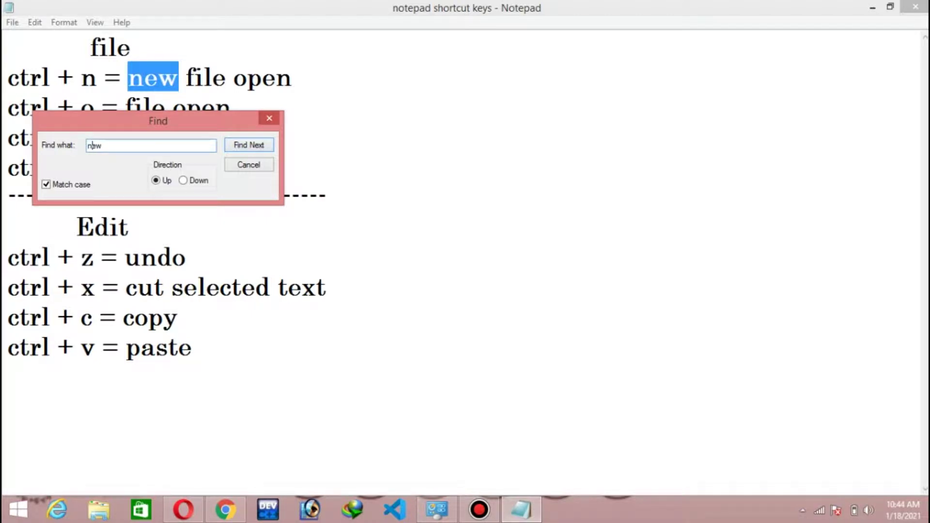
key(Escape)
From the word "file" in the ctrl + n line, search for "New" downward and upward with Match case on
click(195, 79)
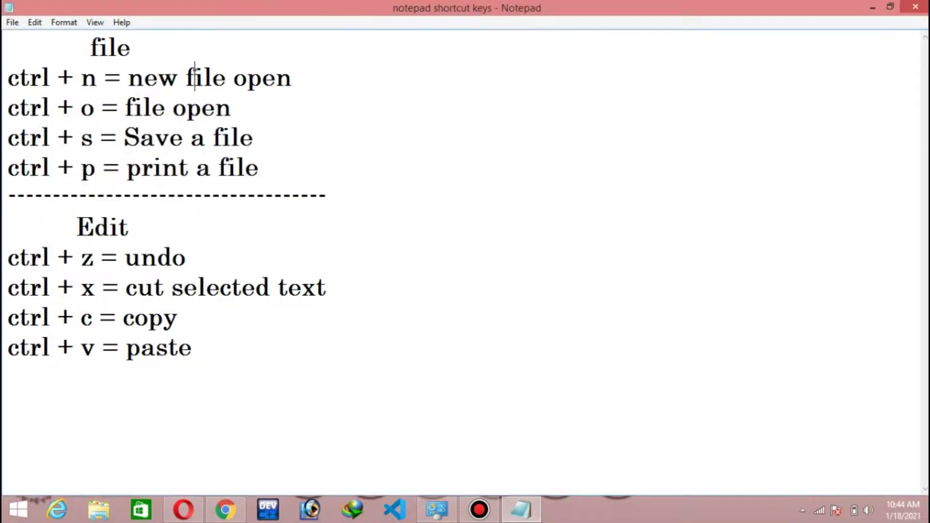
key(ctrl+f)
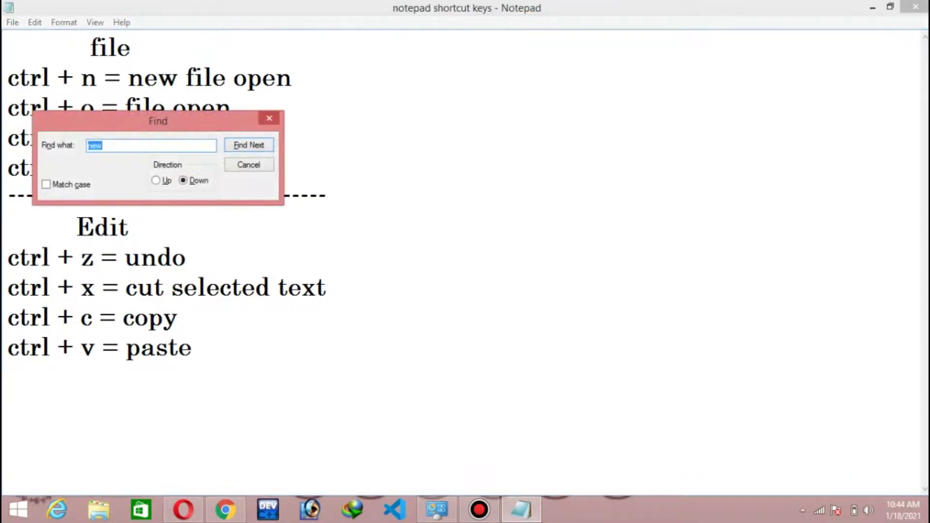
text(New)
click(46, 184)
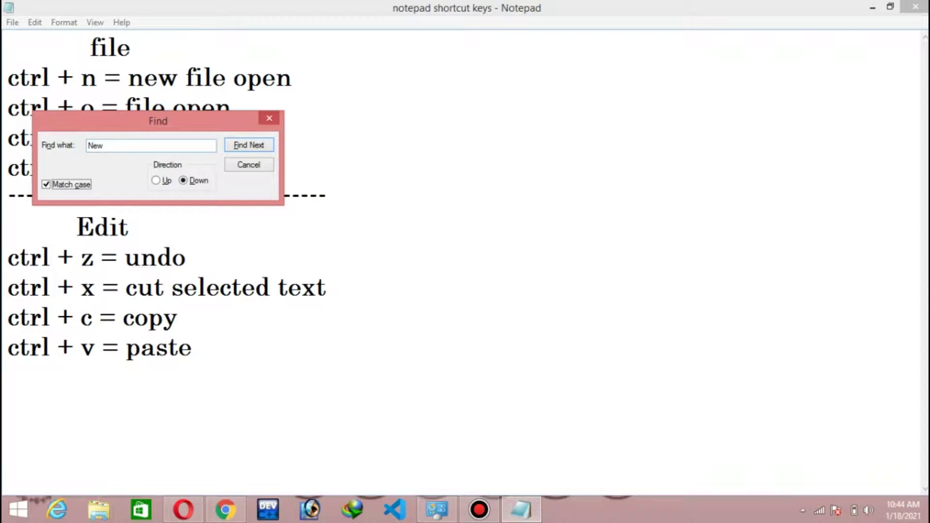
key(Return)
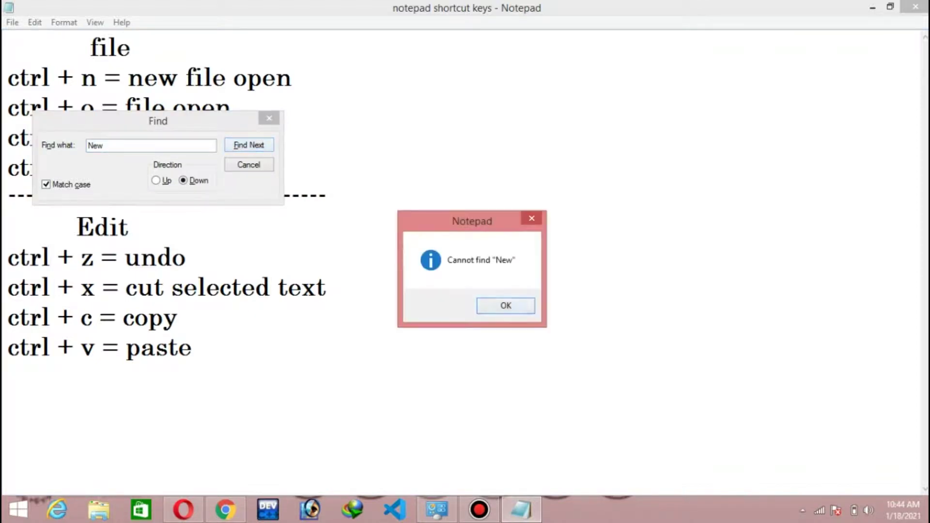
key(Return)
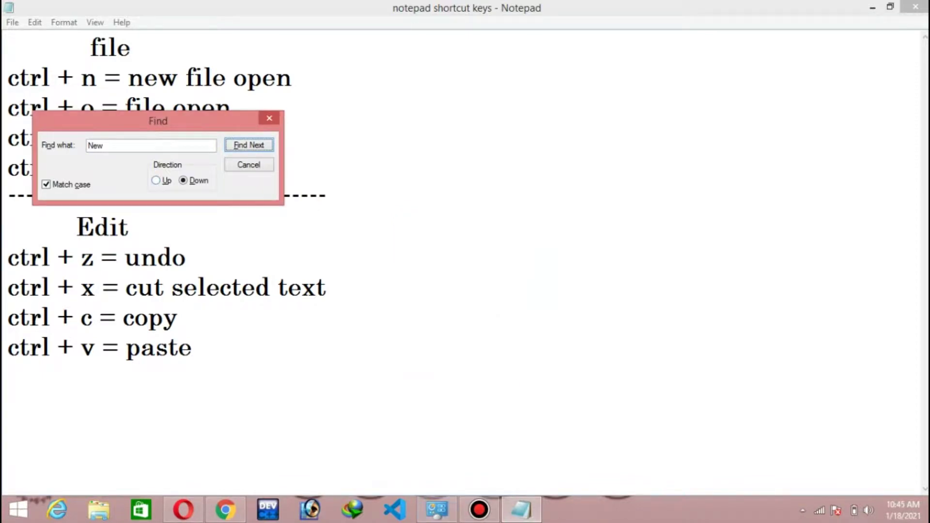
key(alt+u)
key(Return)
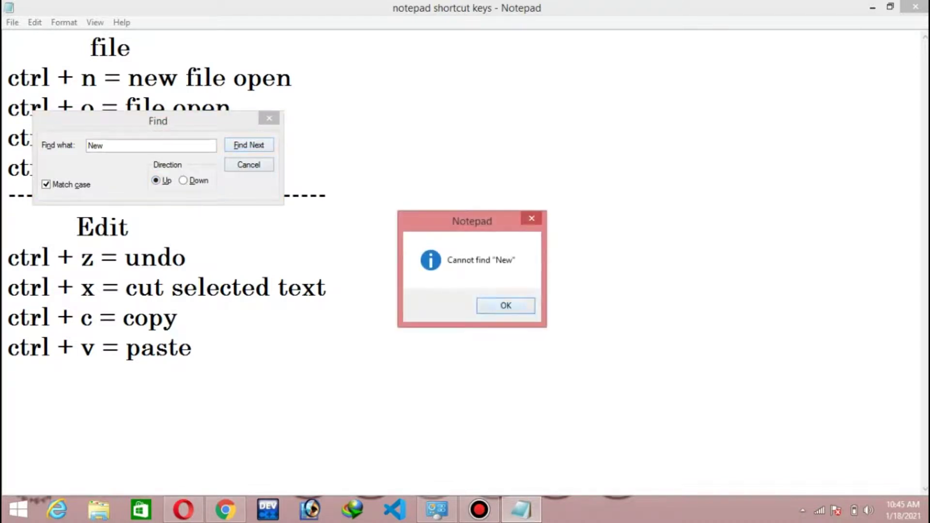
key(Return)
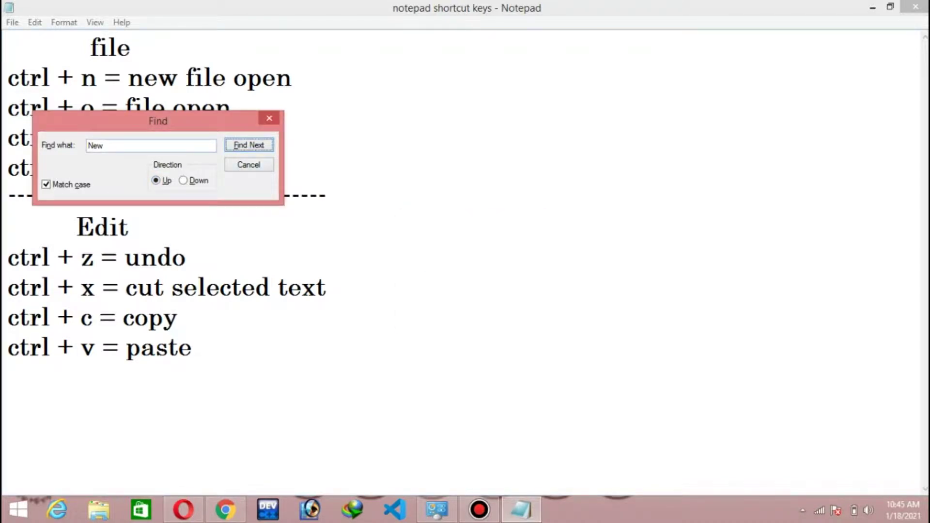
Search upward for "New" with Match case off, and close the Find dialog
key(alt+c)
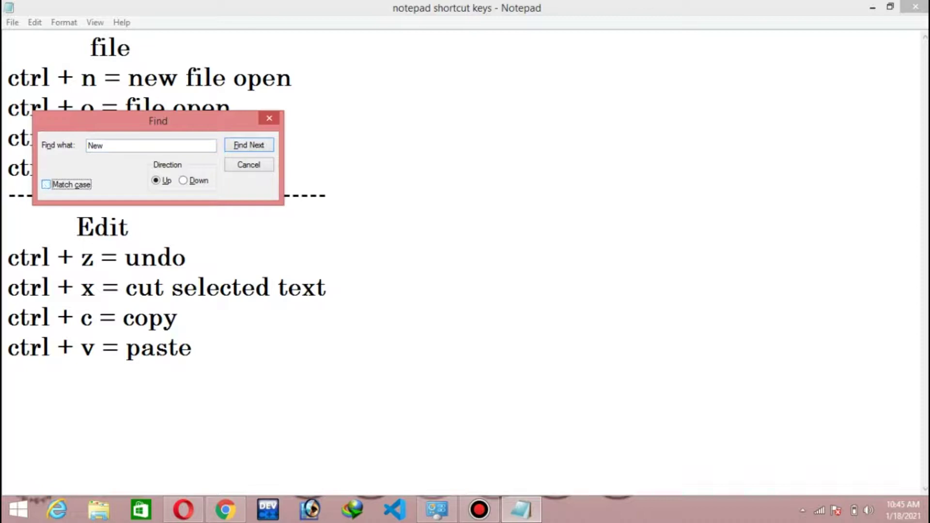
key(alt+f)
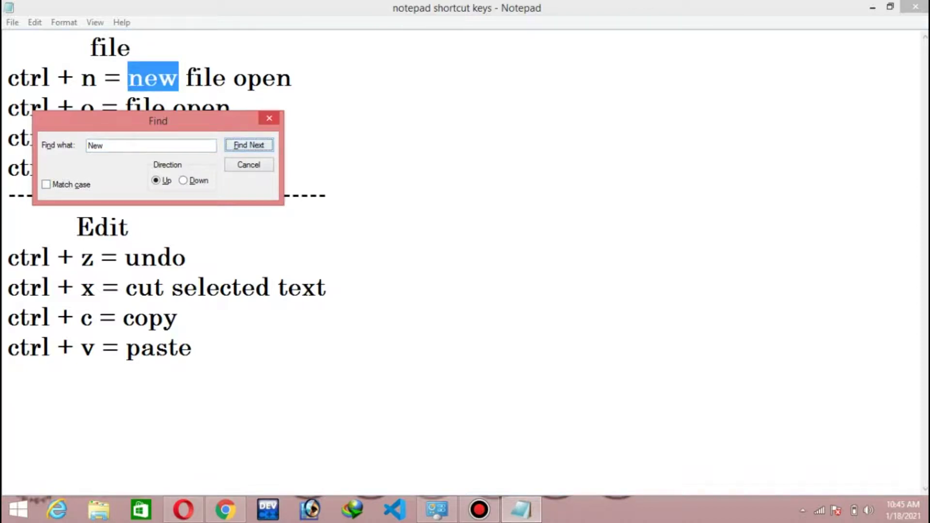
key(Escape)
Enter "ctrl + f = find words" on a new line below "ctrl + v = paste"
key(ctrl+End)
key(Return)
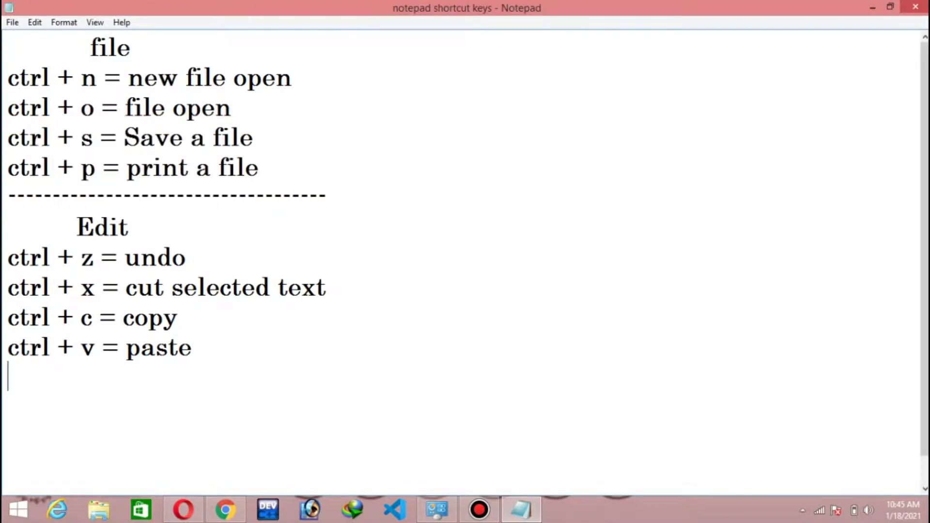
text(crt)
key(BackSpace)
key(BackSpace)
text(trl )
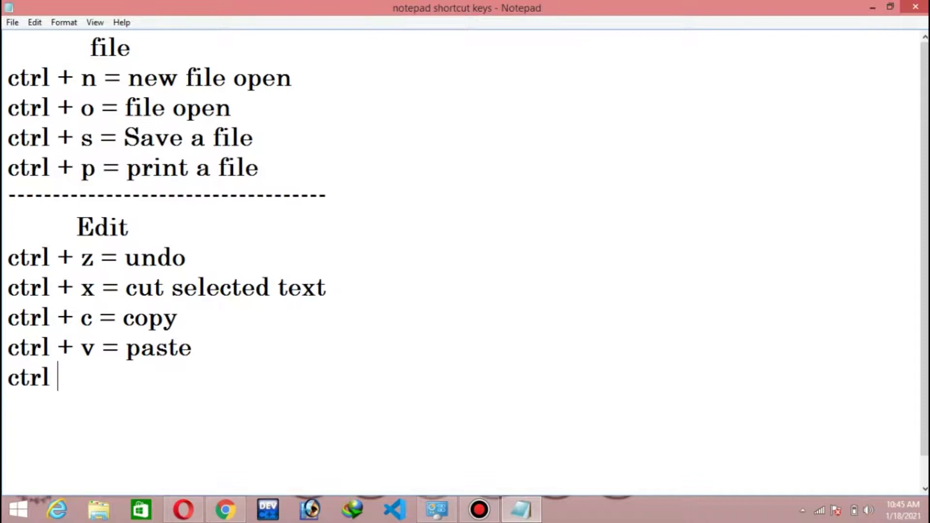
text(+ f = fin )
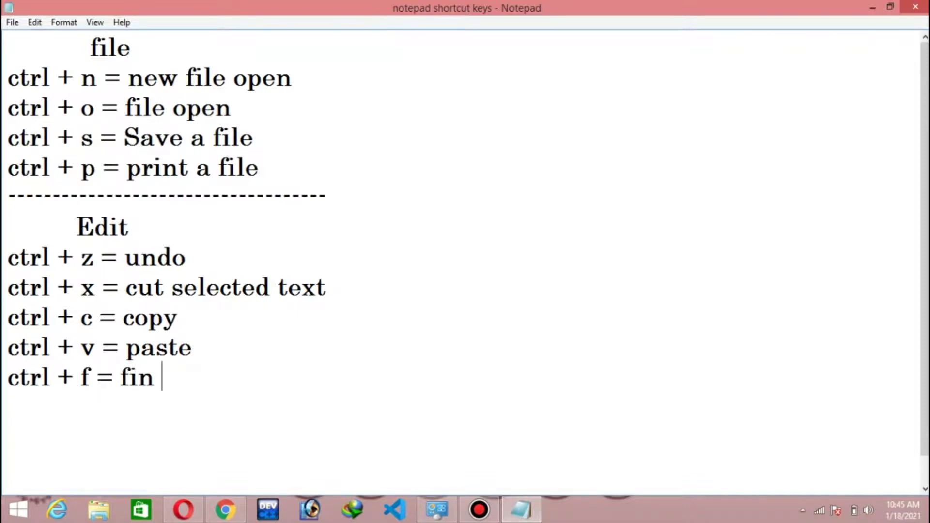
text(a)
key(BackSpace)
key(BackSpace)
text(d words)
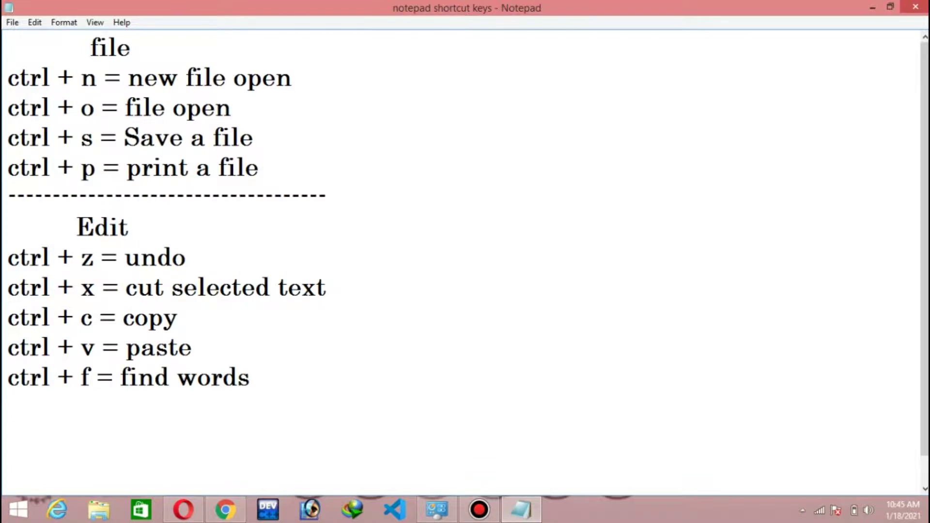
From the end of the "ctrl + c = copy" line, repeat the last search for "New" twice with Find Next
click(34, 22)
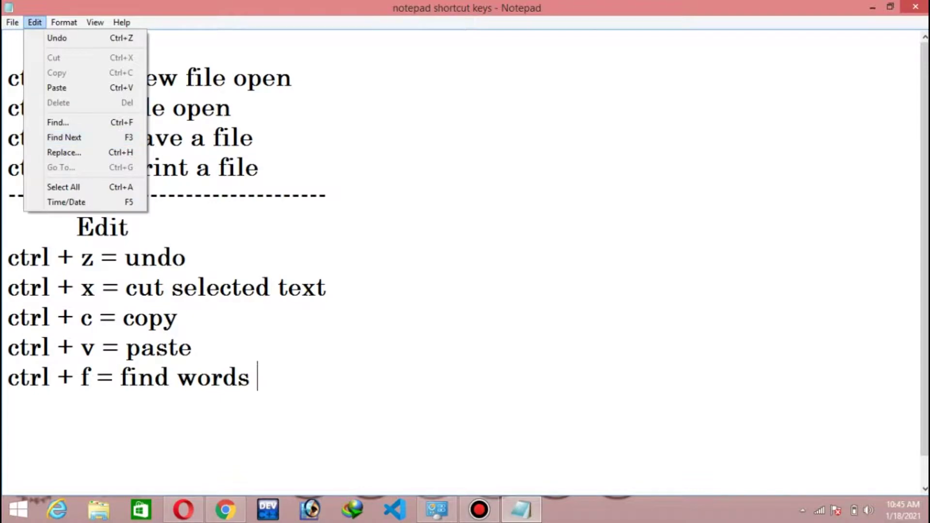
click(179, 317)
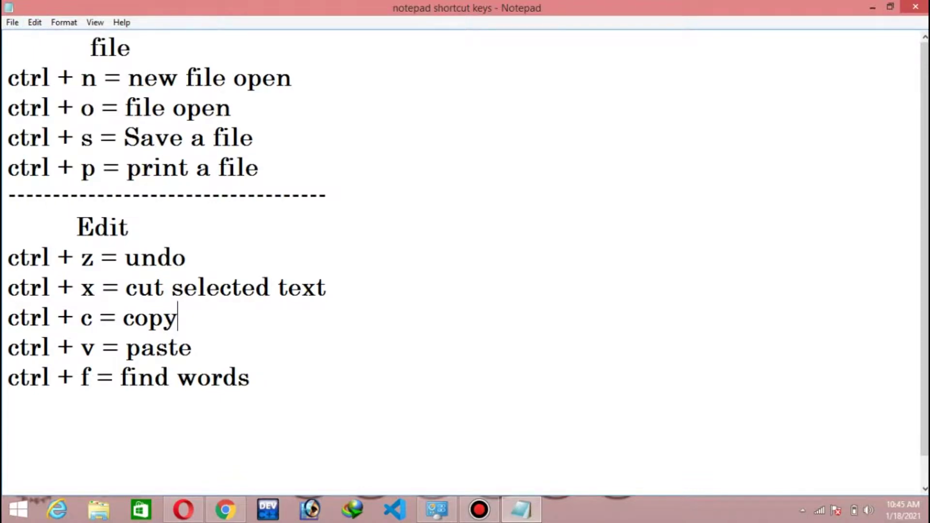
key(F3)
key(F3)
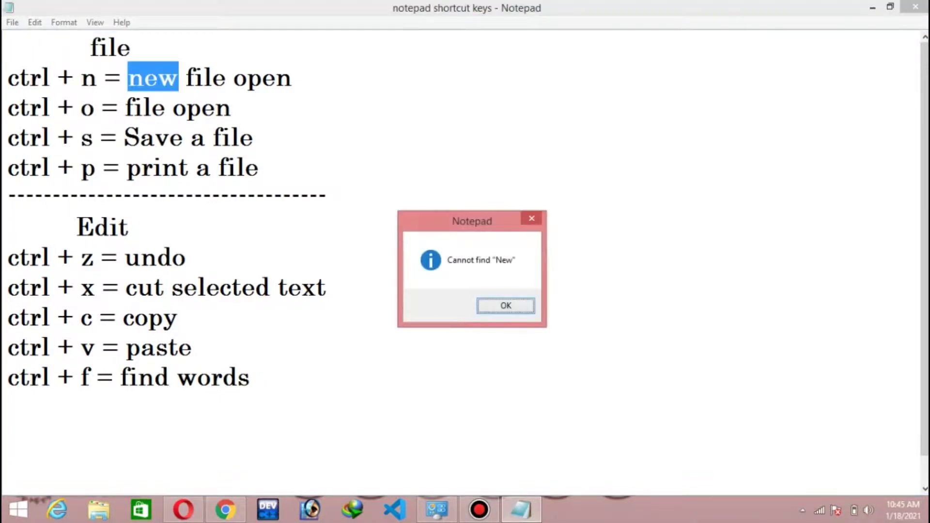
click(506, 306)
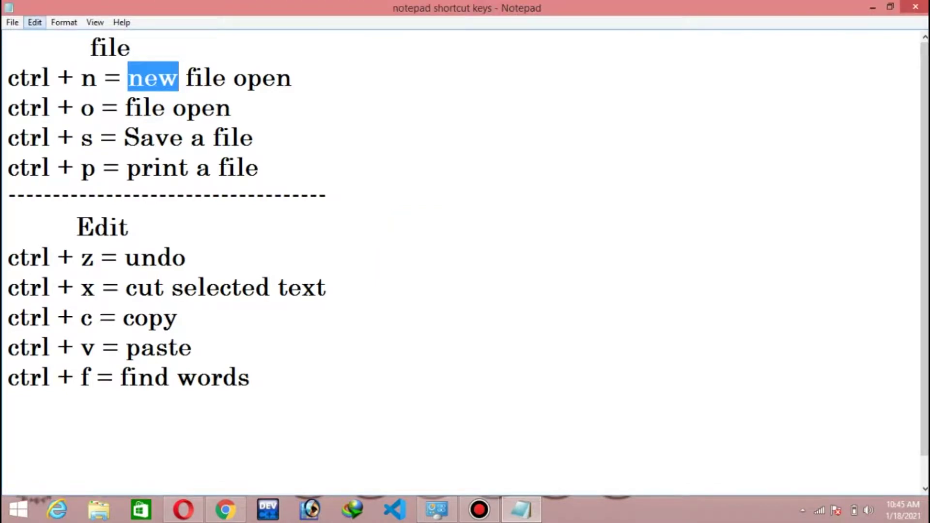
Run Find Next once more for "New" from the selected word and dismiss the message
click(35, 23)
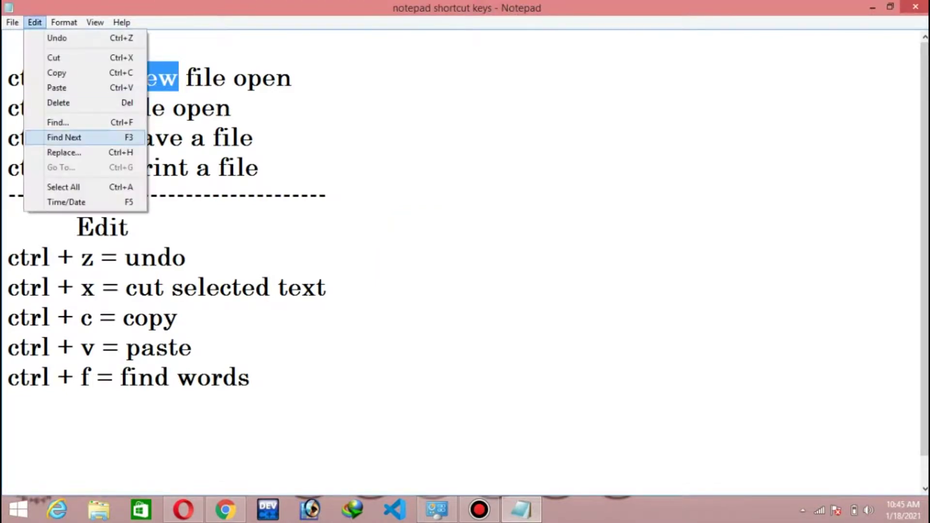
click(63, 138)
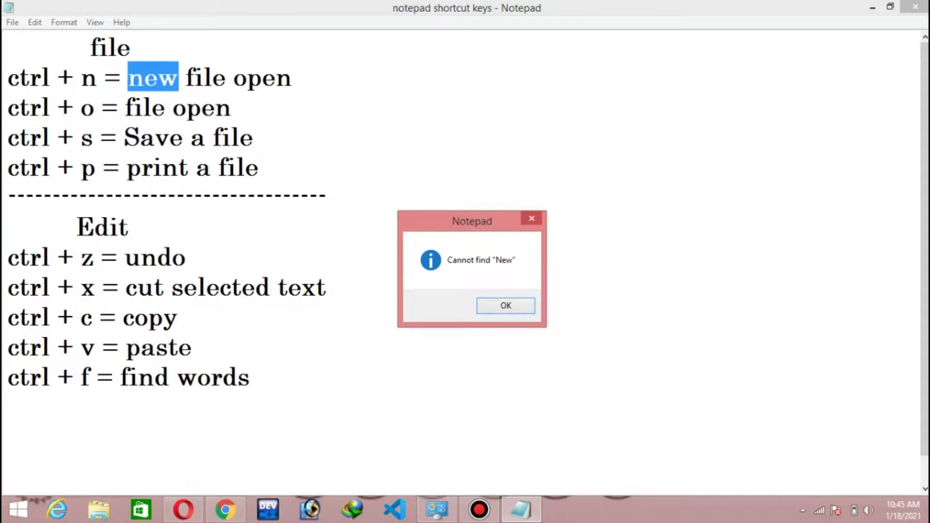
click(505, 306)
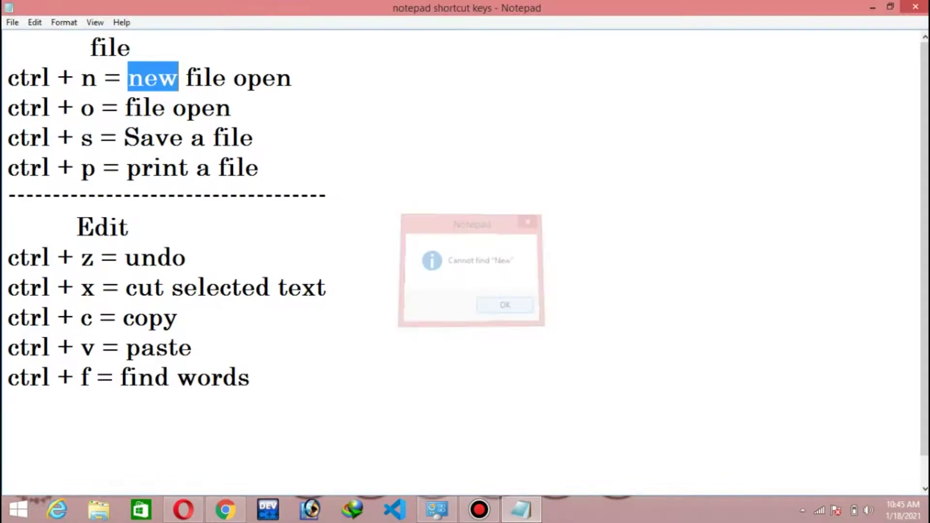
Enter "f3 = find next word" on a new line below "ctrl + f = find words" and start another line
click(8, 406)
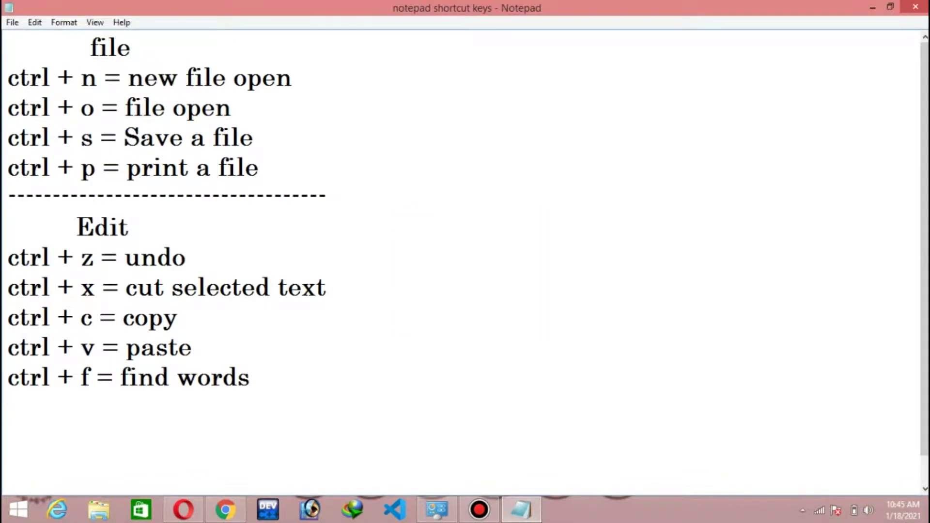
text(f3 = find new)
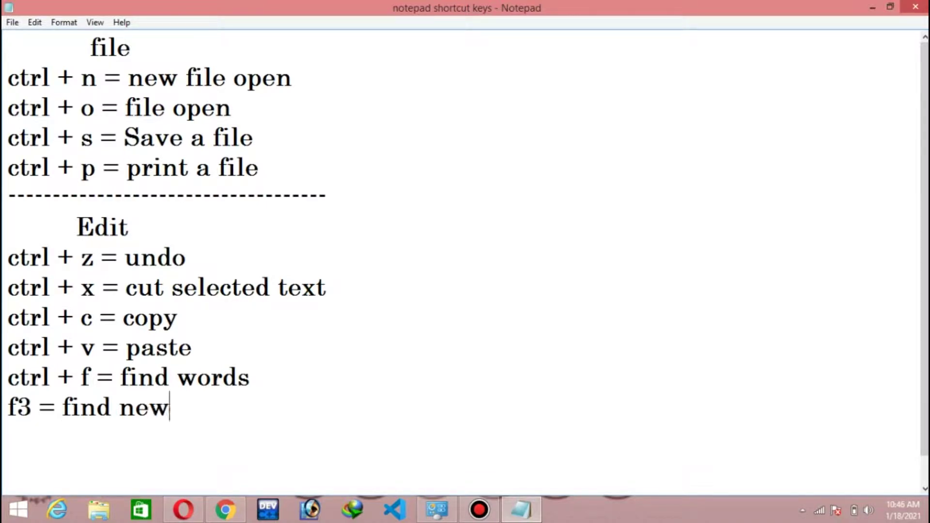
key(BackSpace)
text(xt)
text(wo)
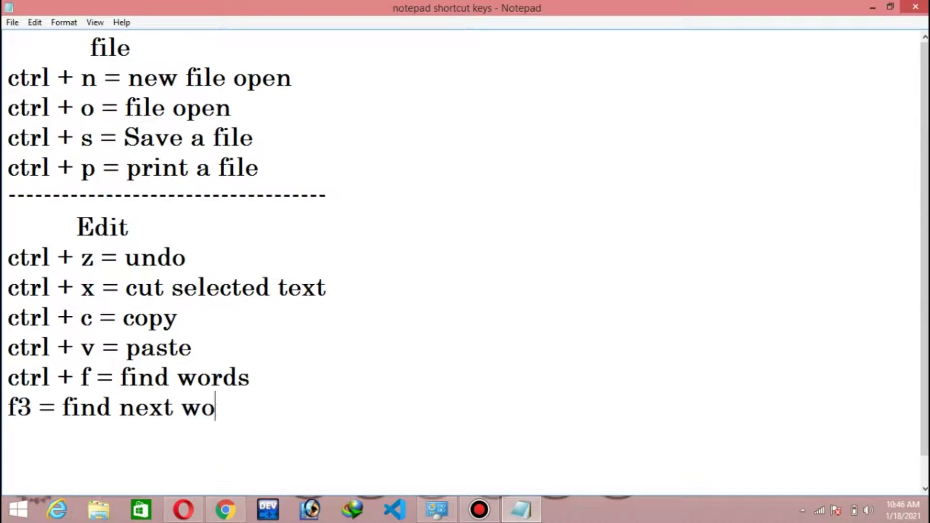
text(rd)
key(Return)
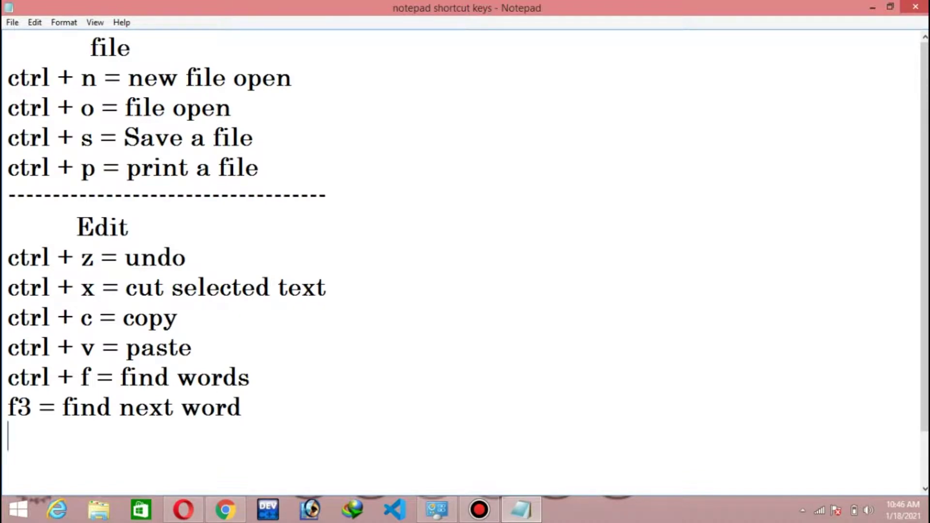
Look through the editing commands, and open and close the Replace dialog
key(alt+e)
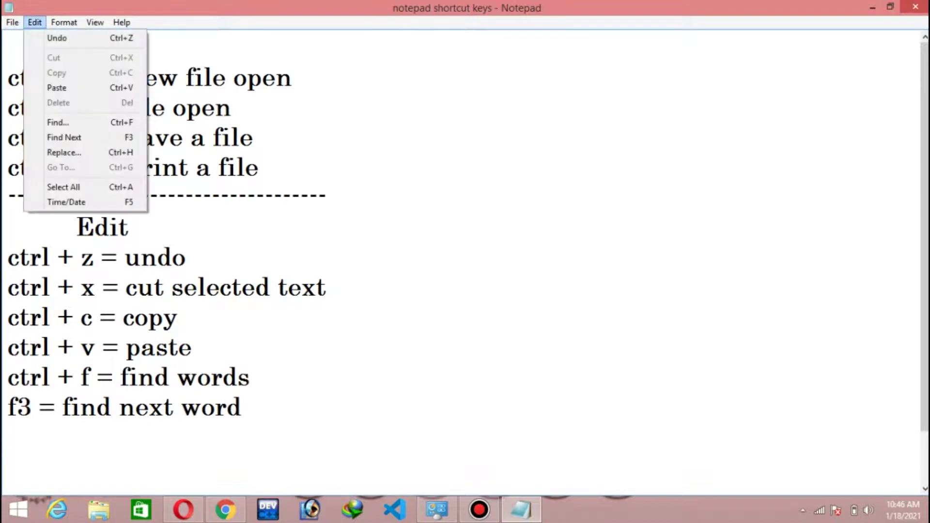
key(Right)
key(Left)
key(Down)
key(Down)
key(Down)
key(Down)
key(Down)
key(Down)
key(Down)
key(Down)
key(Escape)
key(Escape)
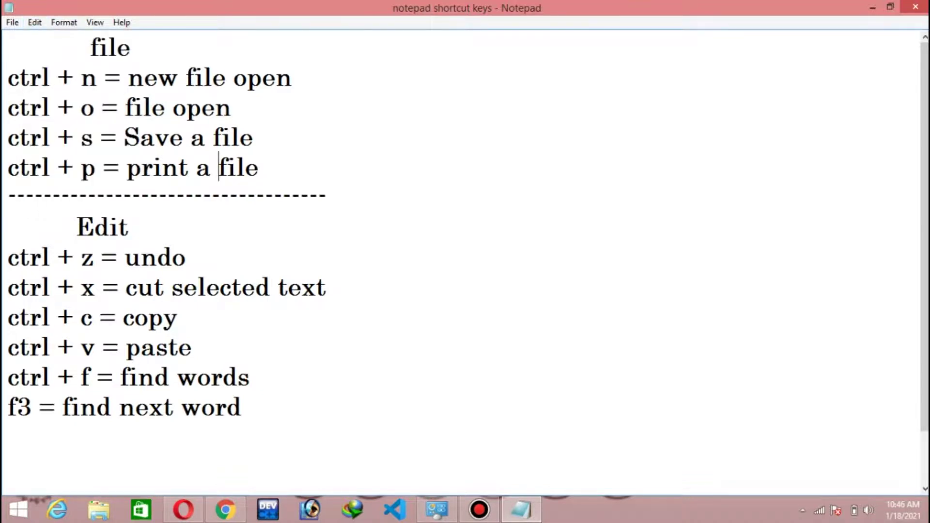
key(ctrl+h)
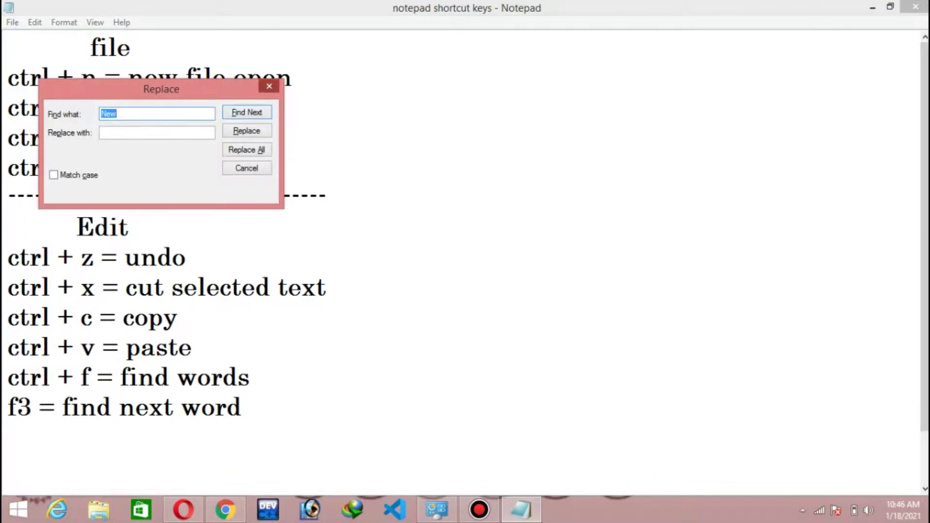
key(Escape)
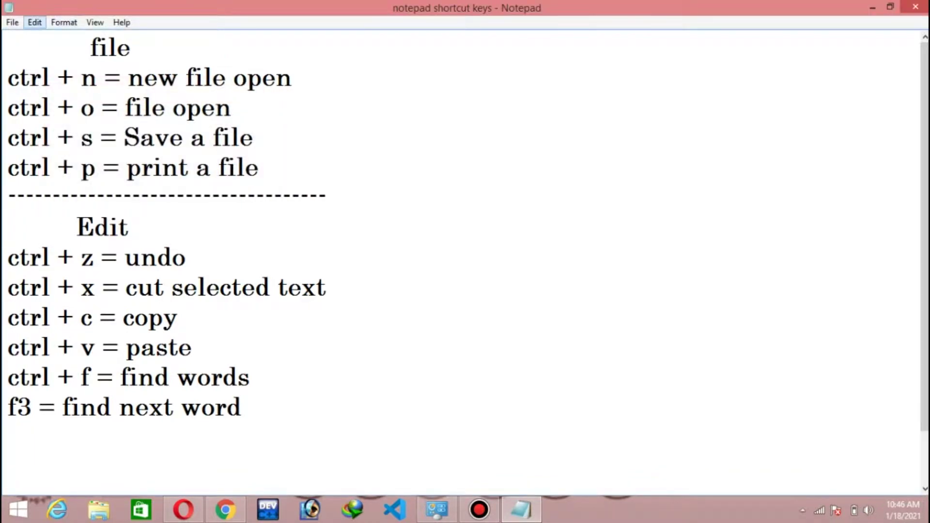
Reopen the Replace dialog from the editing commands and cancel it without replacing anything
key(Right)
key(Left)
key(Down)
key(Down)
key(Down)
key(Down)
key(Down)
key(Down)
key(Down)
key(Down)
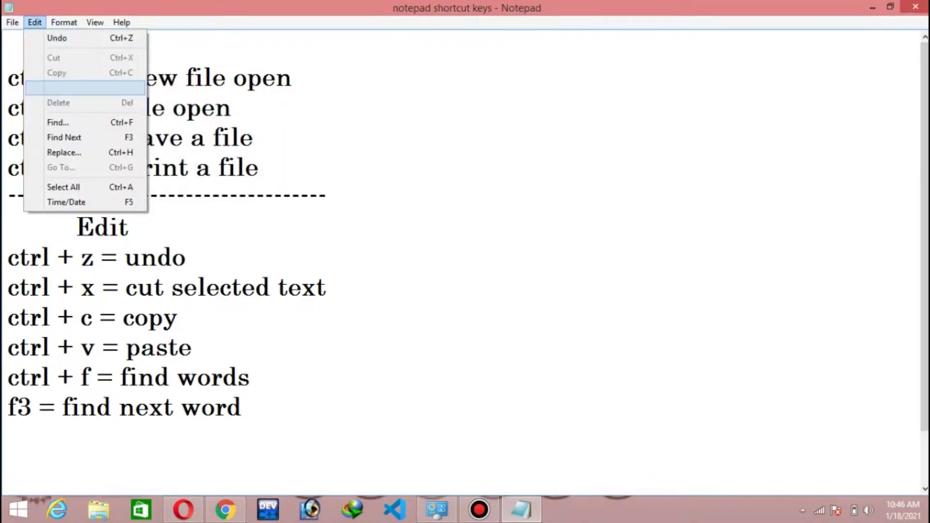
key(Up)
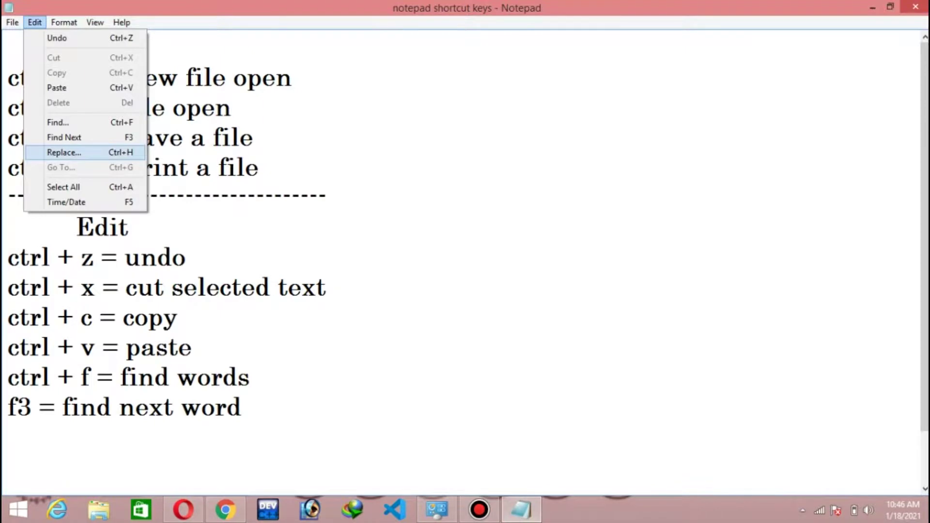
key(Return)
key(shift+Tab)
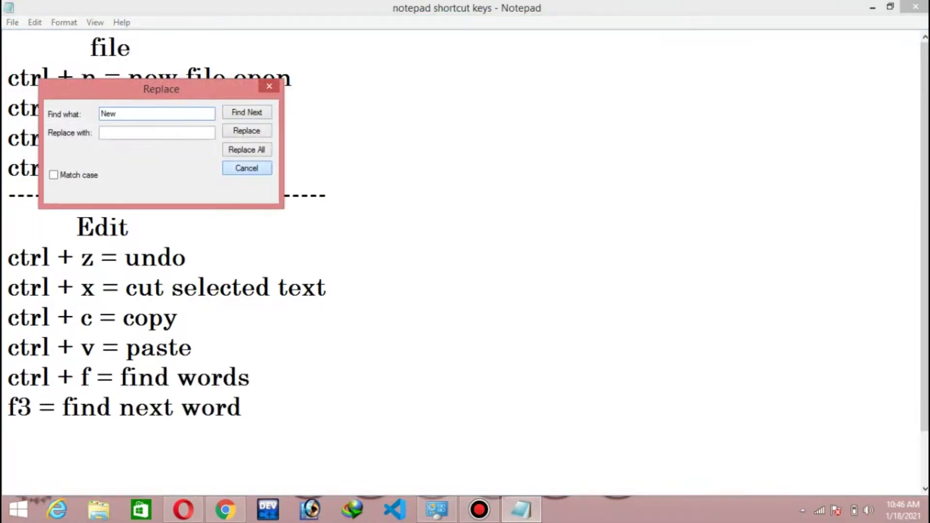
key(Return)
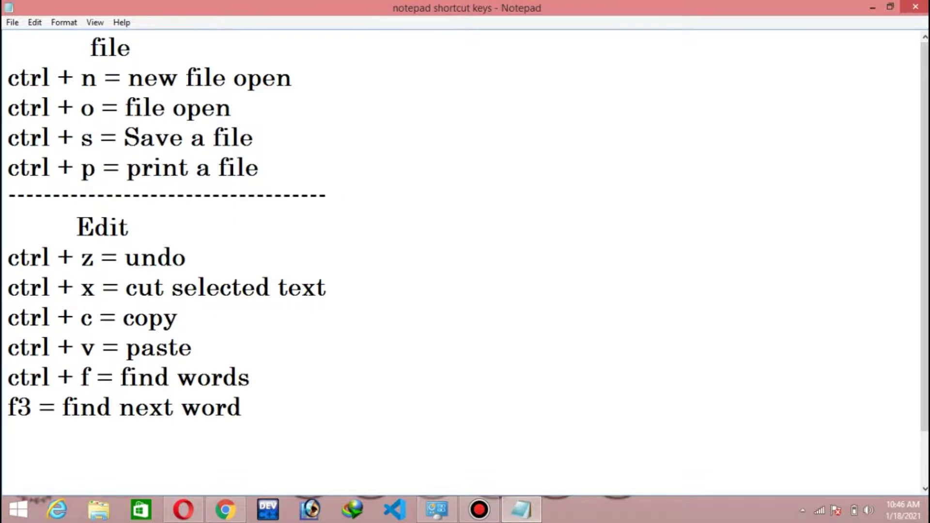
Add the sample word "notepade" on a new line below "f3 = find next word"
click(242, 407)
key(Return)
text(not)
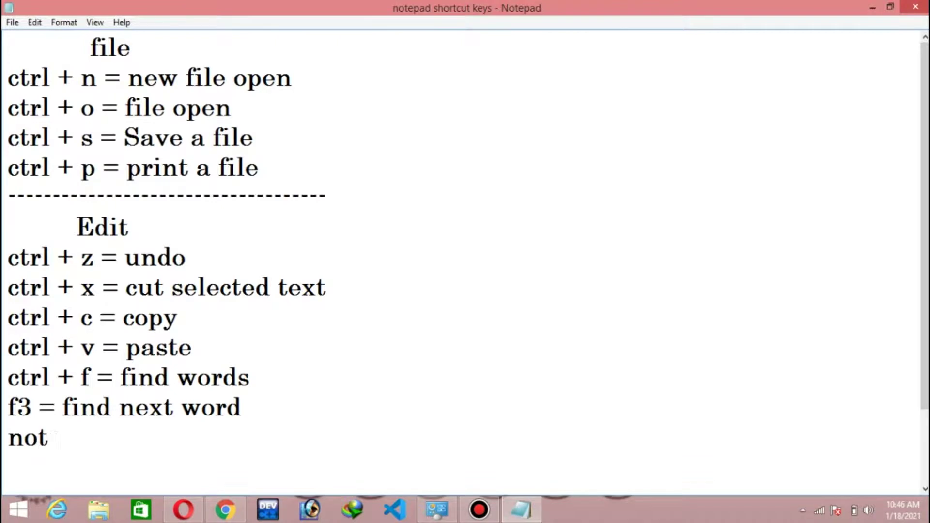
text(epade)
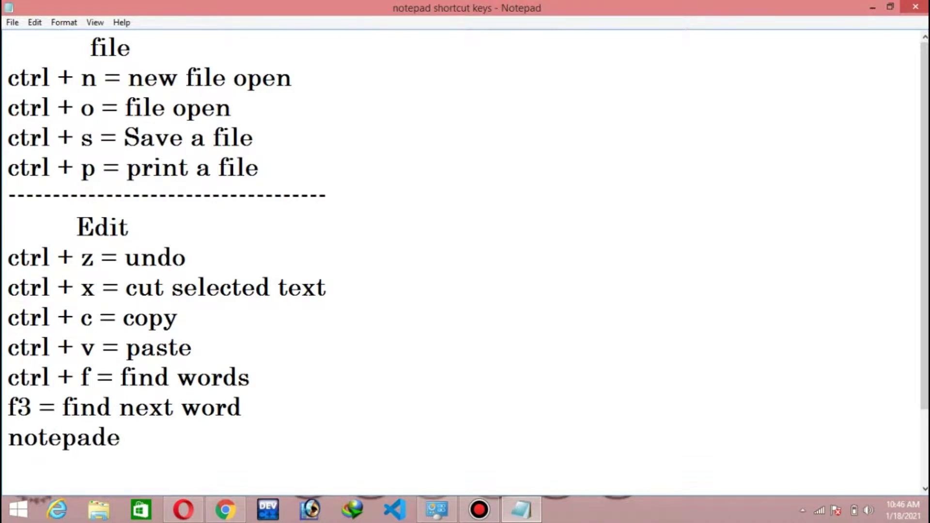
Copy the word "notepade" and paste it once on the line below, deleting the surplus second copy
key(shift+Left)
key(shift+Left)
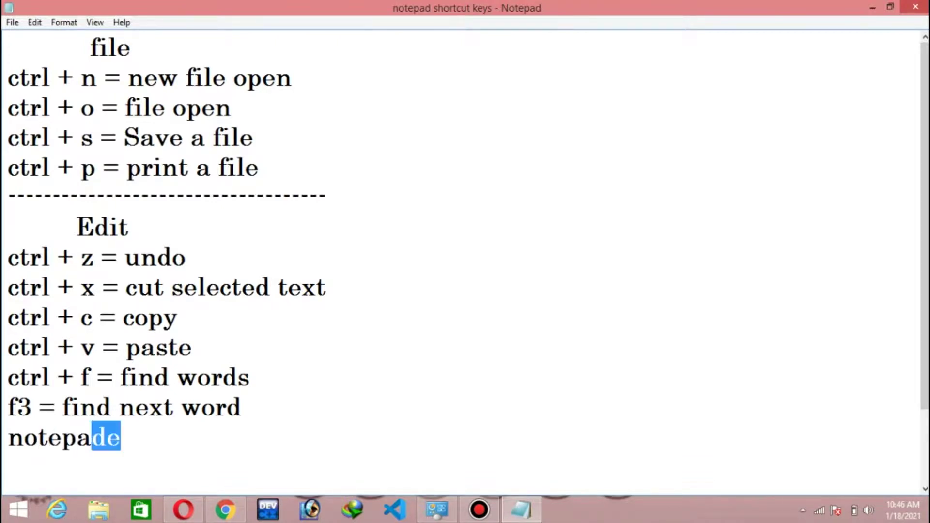
key(shift+Home)
key(ctrl+c)
key(End)
key(Return)
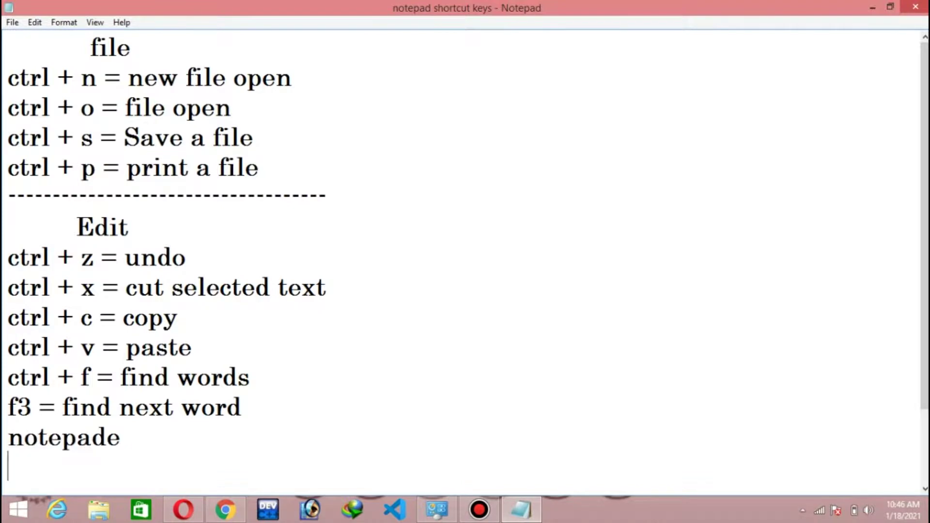
key(ctrl+v)
key(ctrl+v)
key(BackSpace)
key(BackSpace)
key(BackSpace)
key(BackSpace)
key(BackSpace)
key(BackSpace)
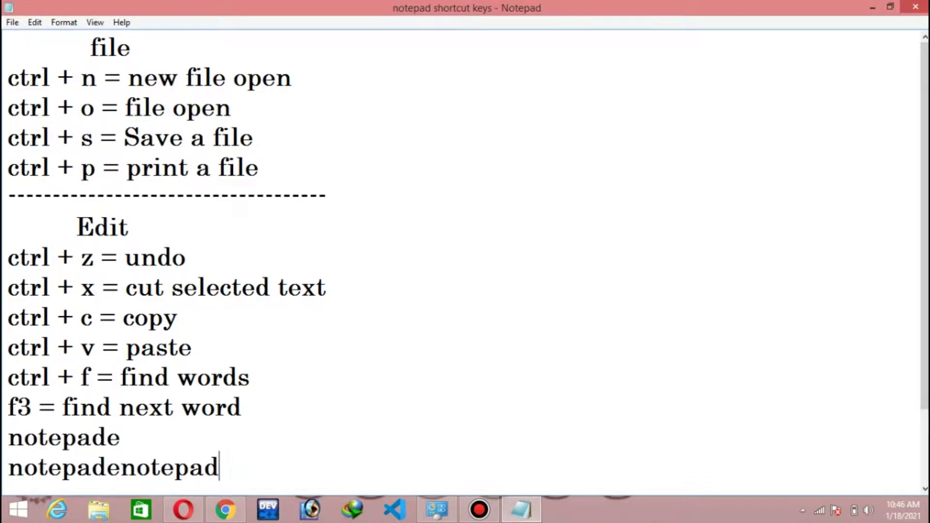
key(BackSpace)
key(BackSpace)
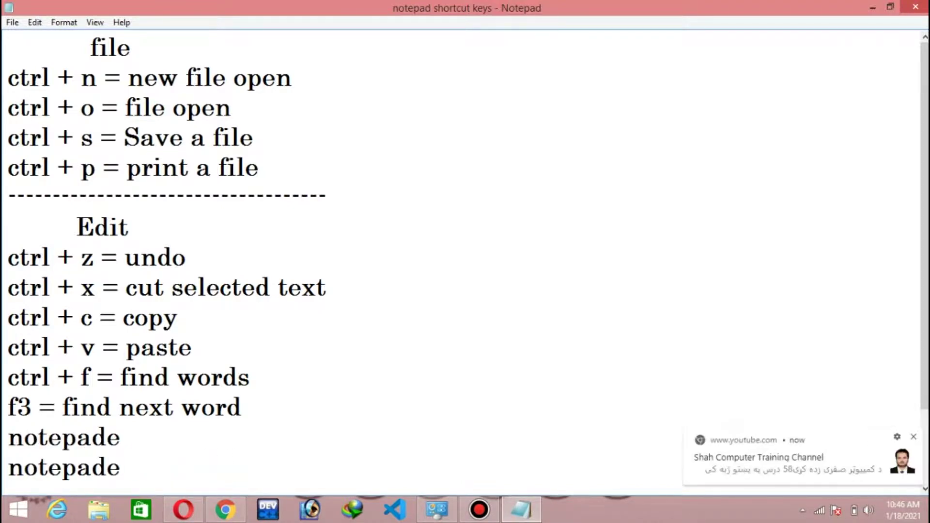
Paste "notepade" on three more separate lines below the existing two
key(Return)
key(ctrl+v)
key(Return)
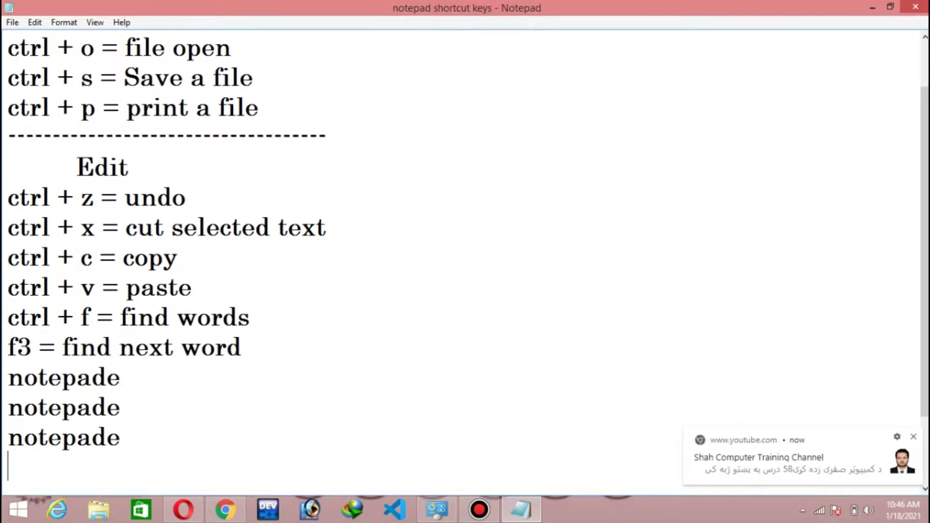
key(ctrl+v)
key(Return)
key(ctrl+v)
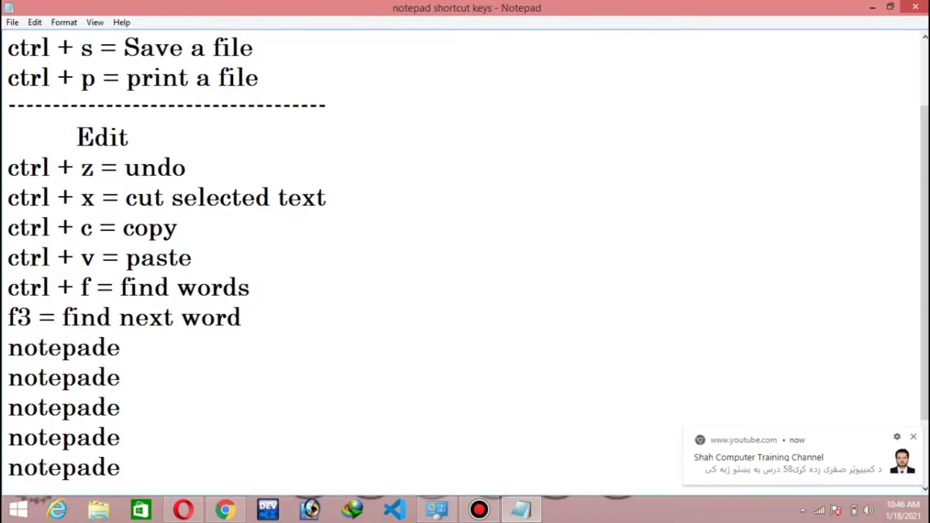
key(ctrl+z)
key(ctrl+z)
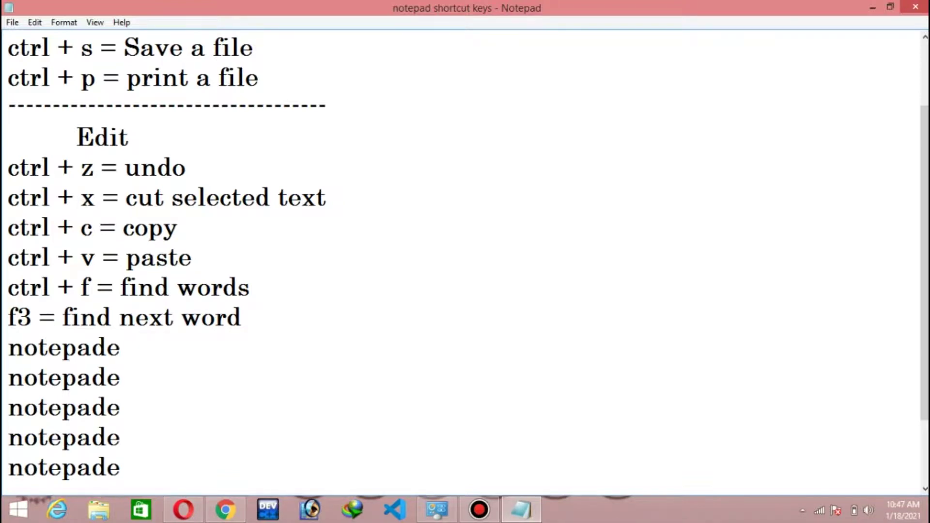
Open the Replace dialog and enter "notedpade" as the text to find
key(alt+e)
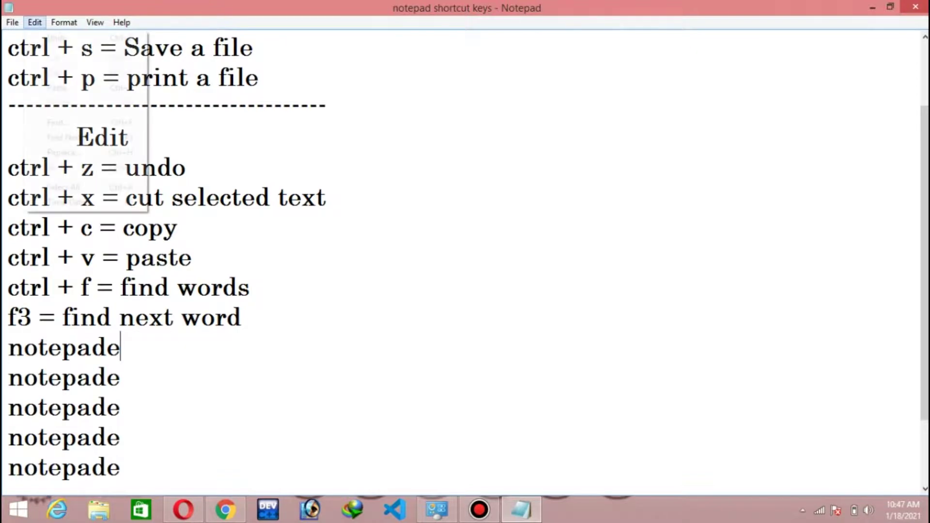
key(Escape)
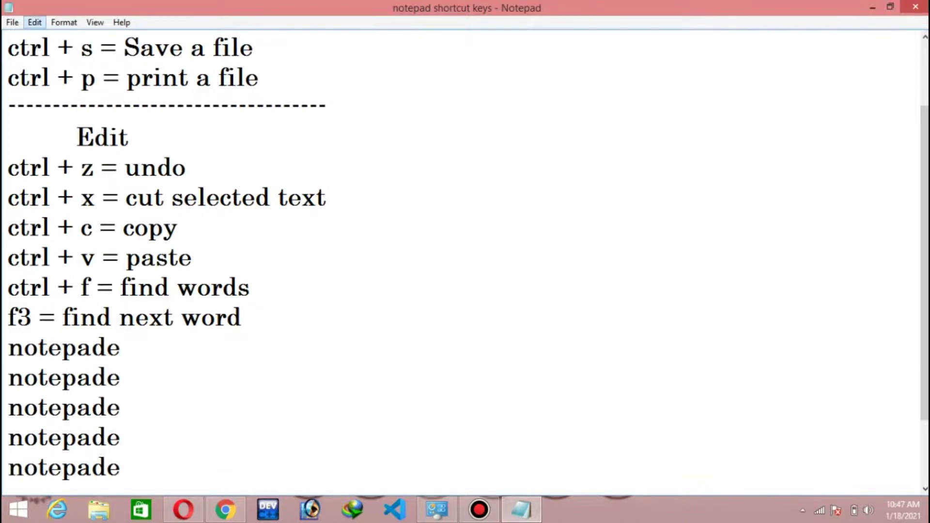
drag(97, 318, 124, 348)
click(125, 348)
click(35, 23)
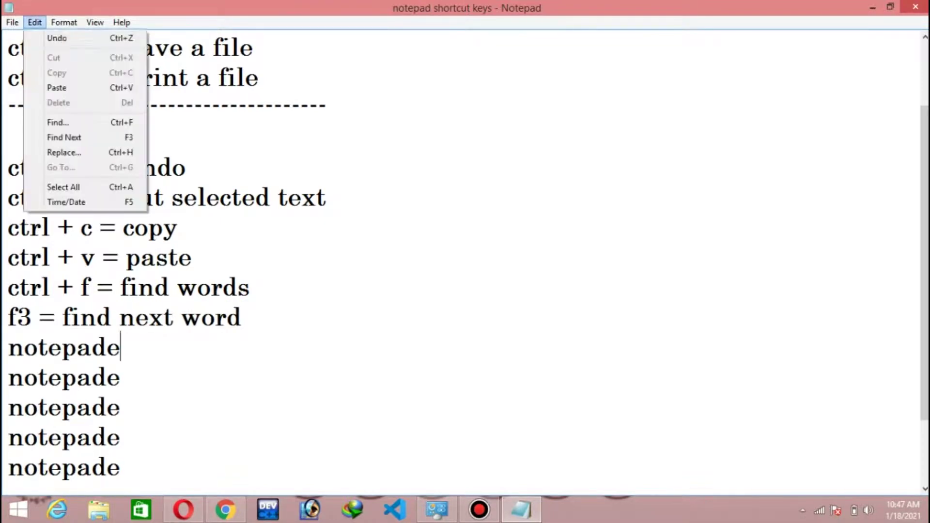
click(64, 153)
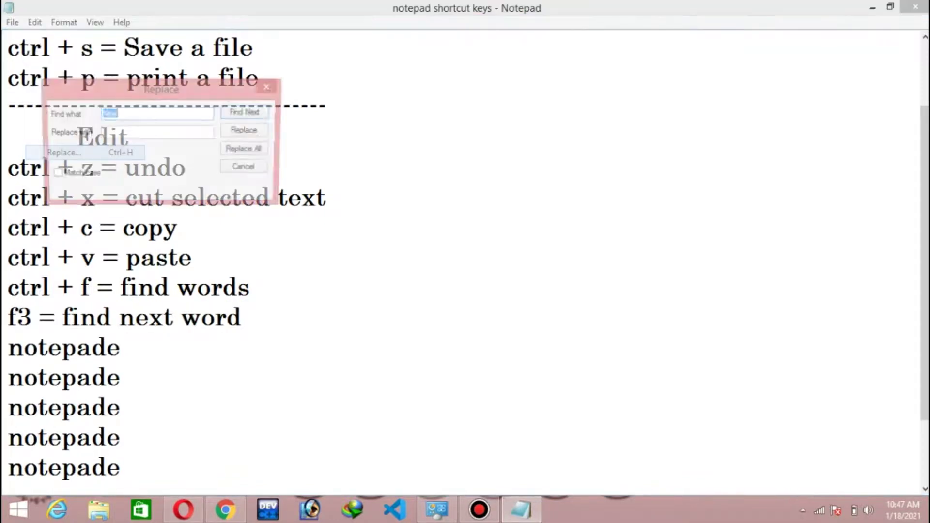
click(117, 114)
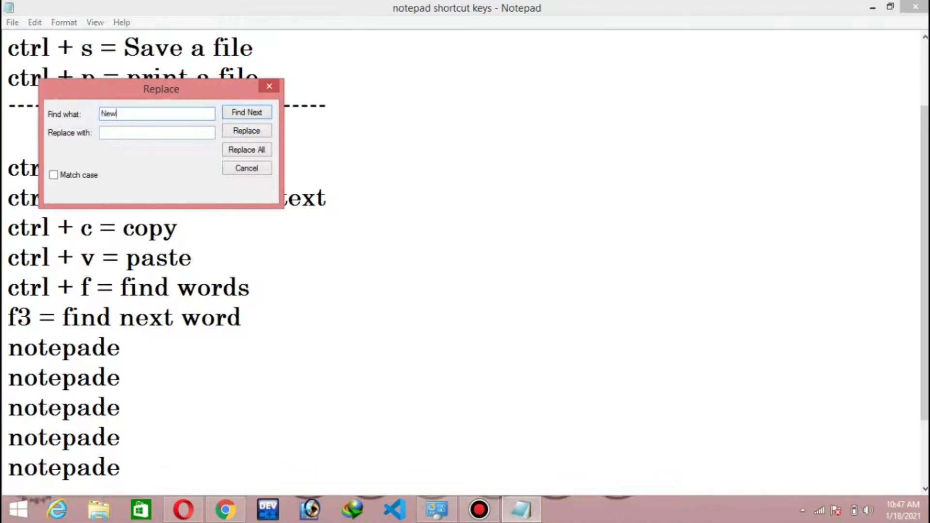
key(BackSpace)
key(BackSpace)
key(BackSpace)
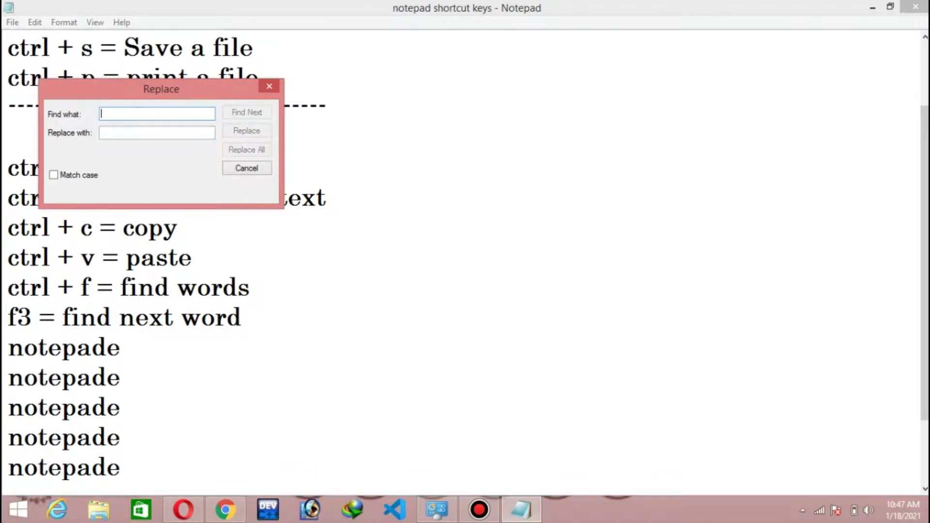
text(noted)
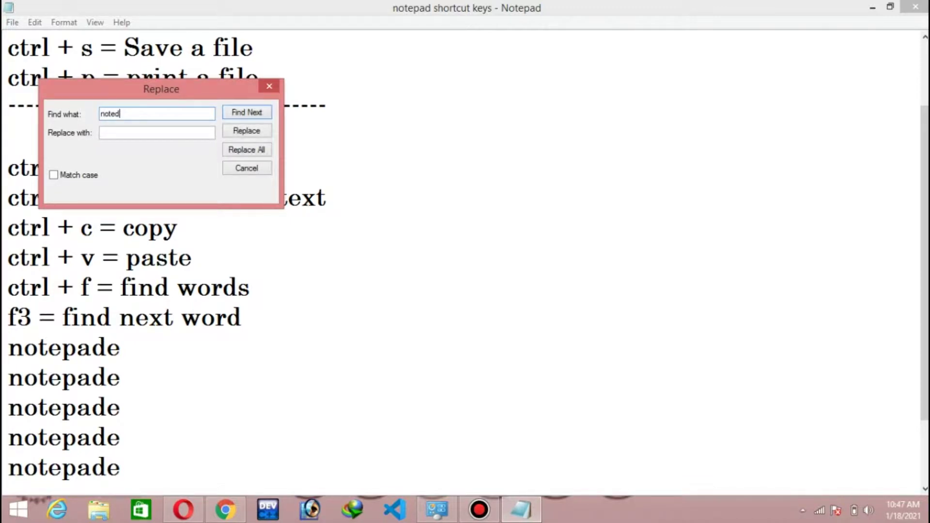
text(pade)
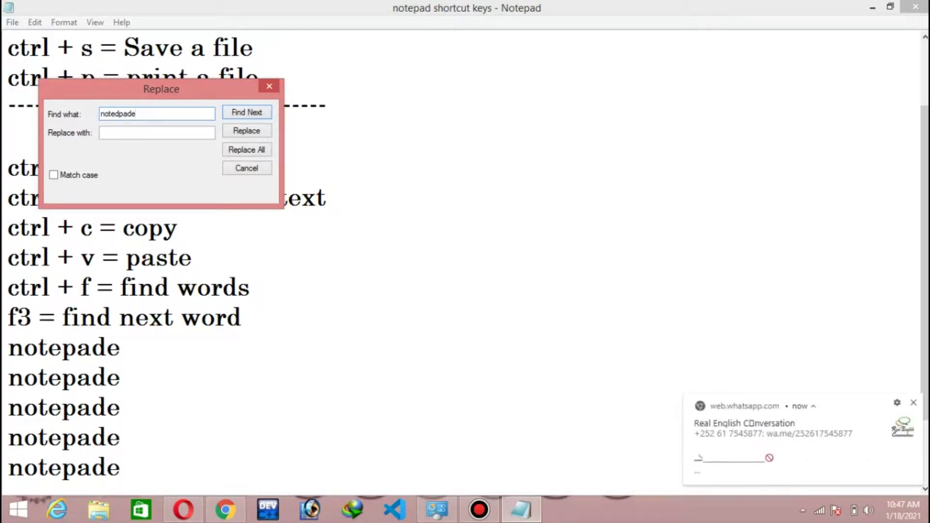
Enter "notepad" as the replacement, try replacing "notedpade" singly and throughout the document, and close the Replace dialog
key(Tab)
text(nop)
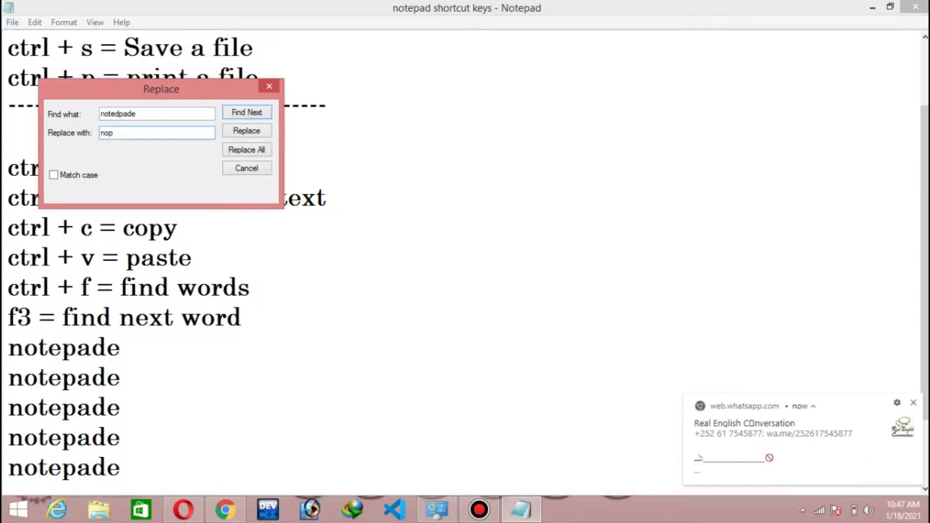
key(BackSpace)
text(tepad)
key(Return)
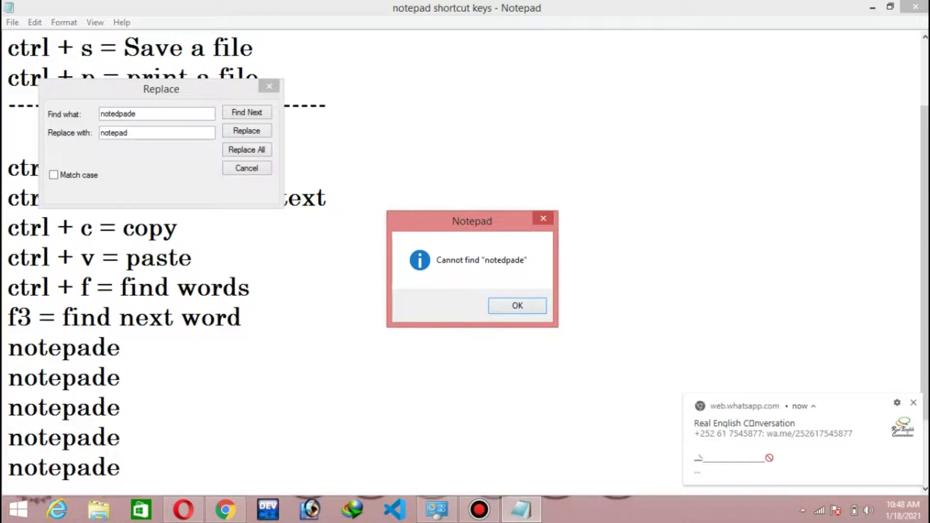
key(Return)
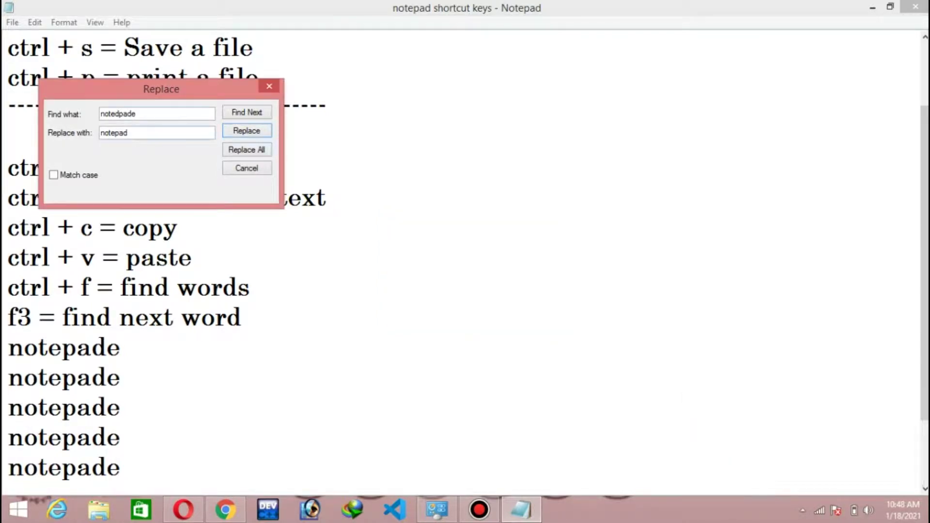
click(247, 150)
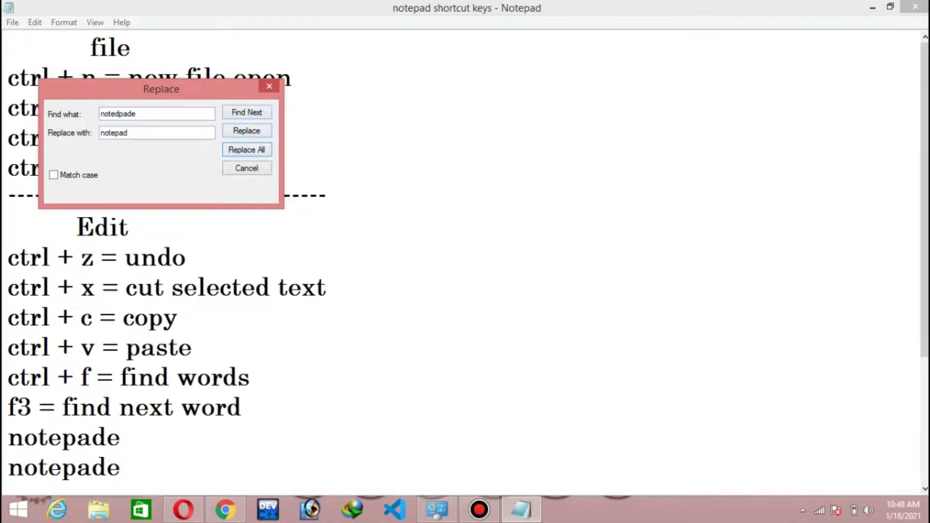
key(Escape)
scroll(465, 262, down, 2)
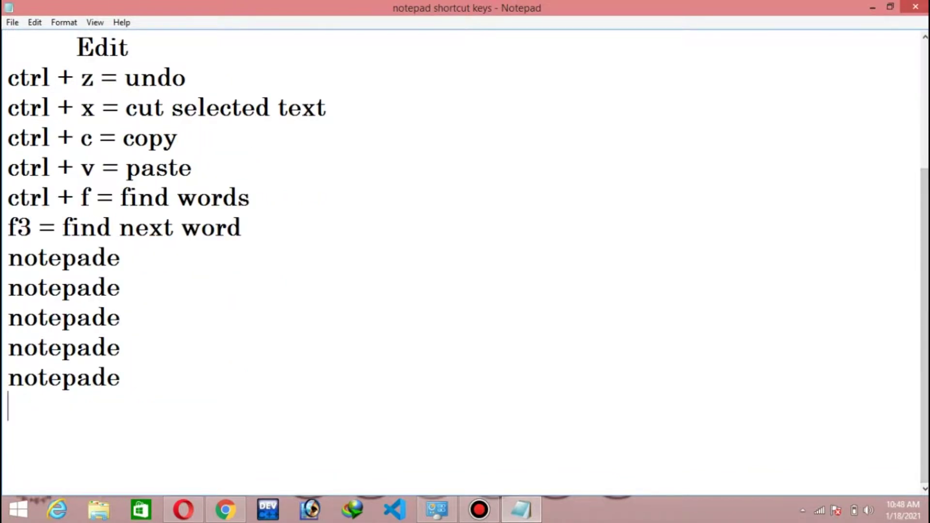
Reopen the Replace dialog and correct the text to find to "notepade"
key(ctrl+h)
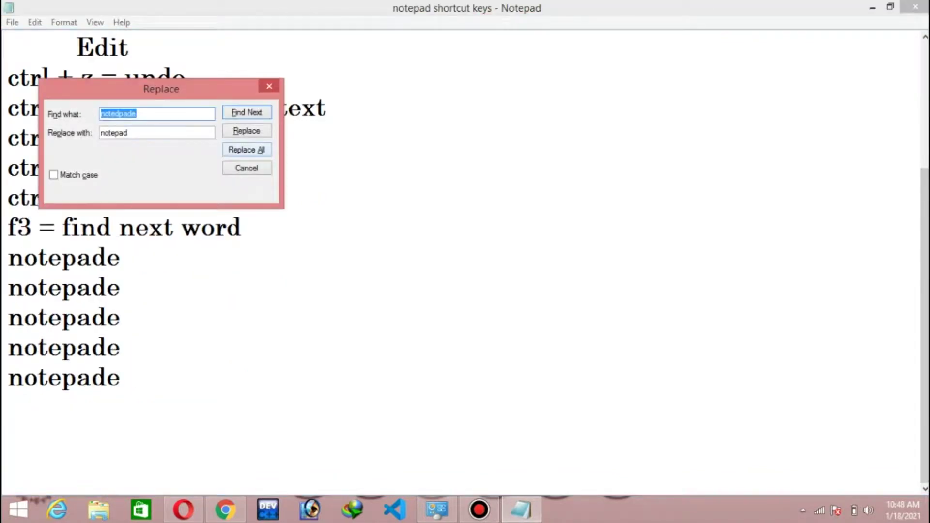
click(139, 114)
key(BackSpace)
key(BackSpace)
key(BackSpace)
key(BackSpace)
key(BackSpace)
key(BackSpace)
key(BackSpace)
key(BackSpace)
key(BackSpace)
text(notepade)
Replace every "notepade" in the document with "notepad" and close the Replace dialog
click(129, 133)
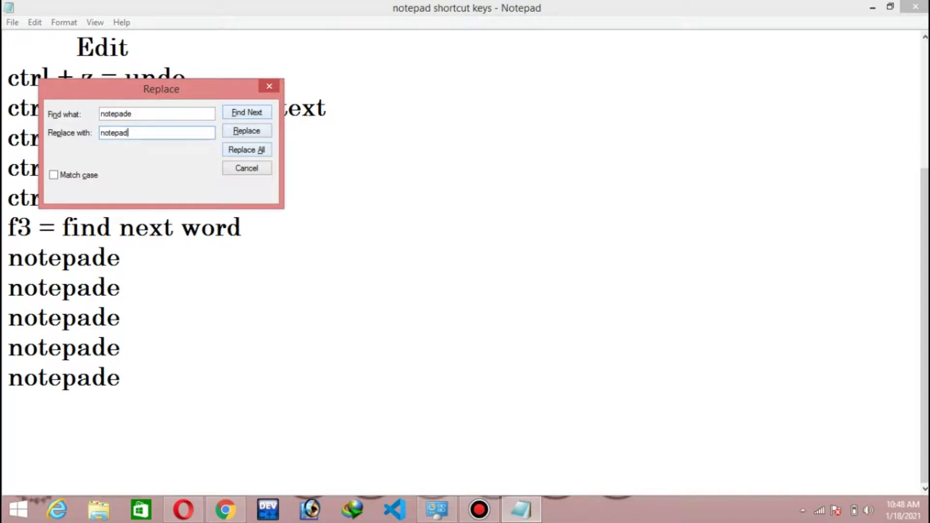
click(247, 150)
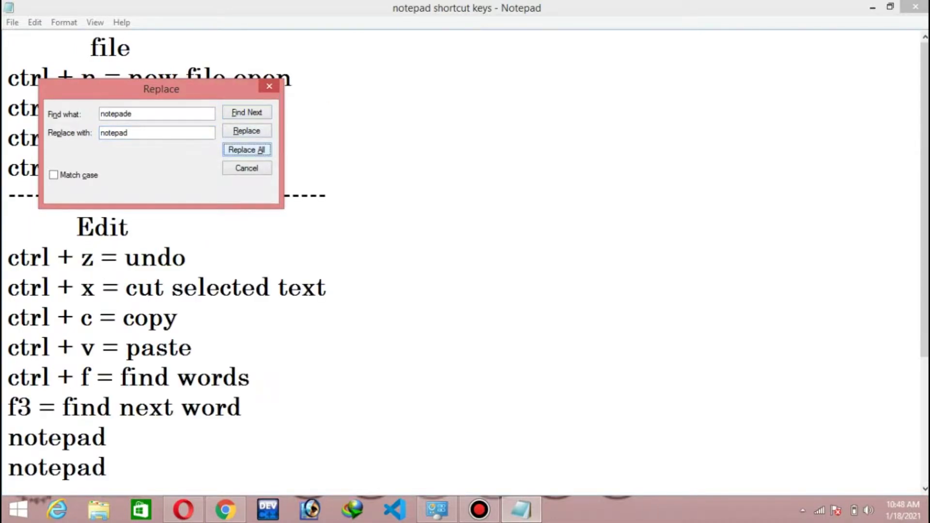
drag(924, 194, 924, 322)
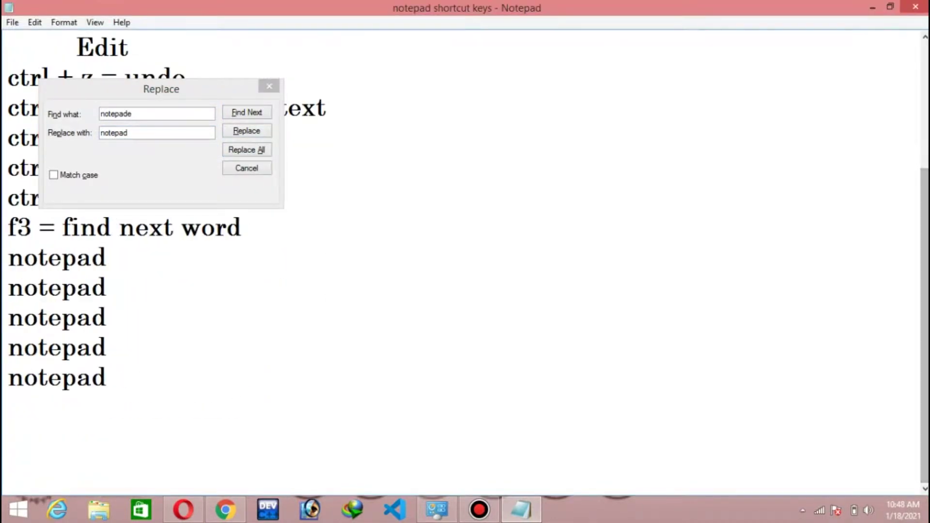
click(108, 378)
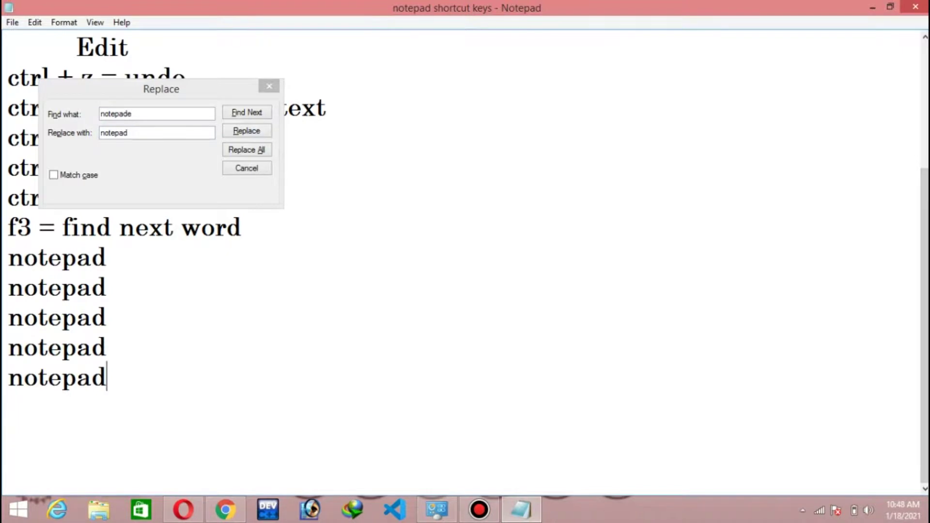
click(269, 86)
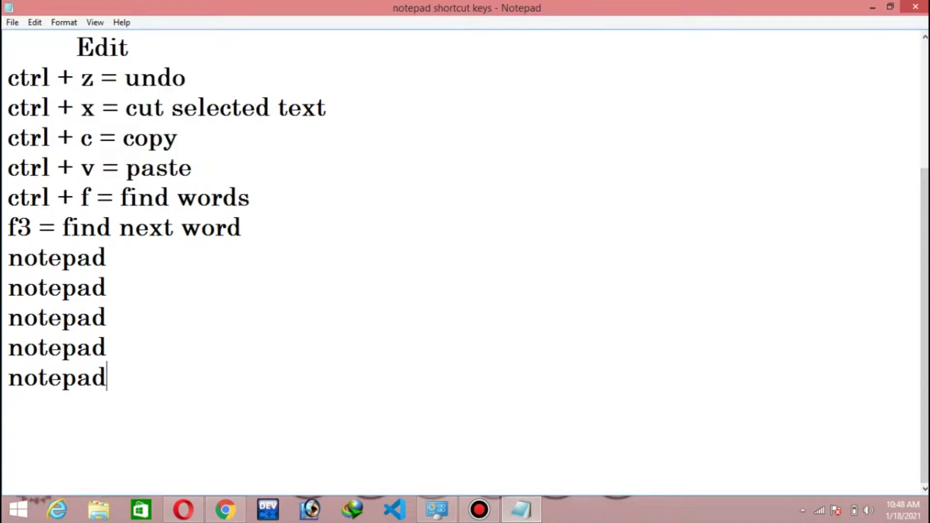
Select the five "notepad" lines below "f3 = find next word" to examine the replaced words
key(shift+Left)
key(shift+Left)
key(shift+Left)
key(shift+Left)
key(shift+Left)
key(shift+Left)
key(shift+Left)
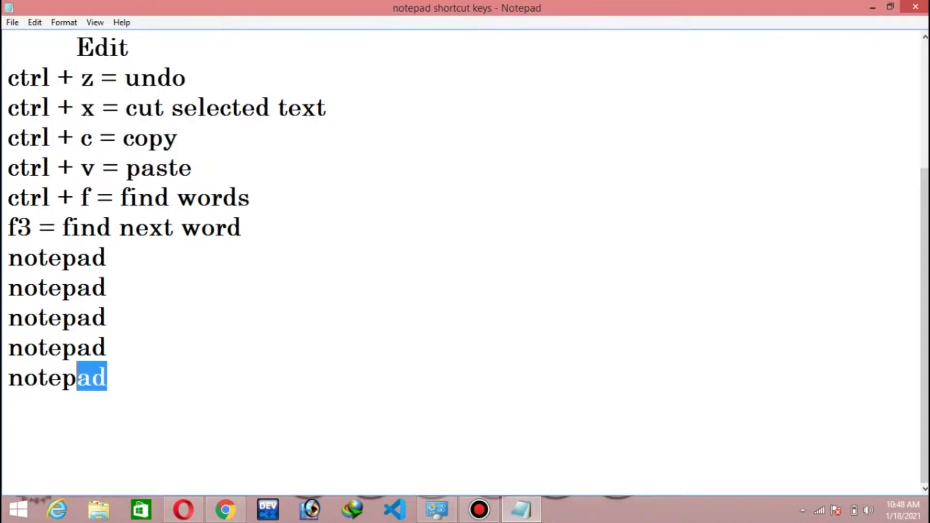
key(shift+Up)
key(shift+Up)
key(shift+Up)
key(shift+Up)
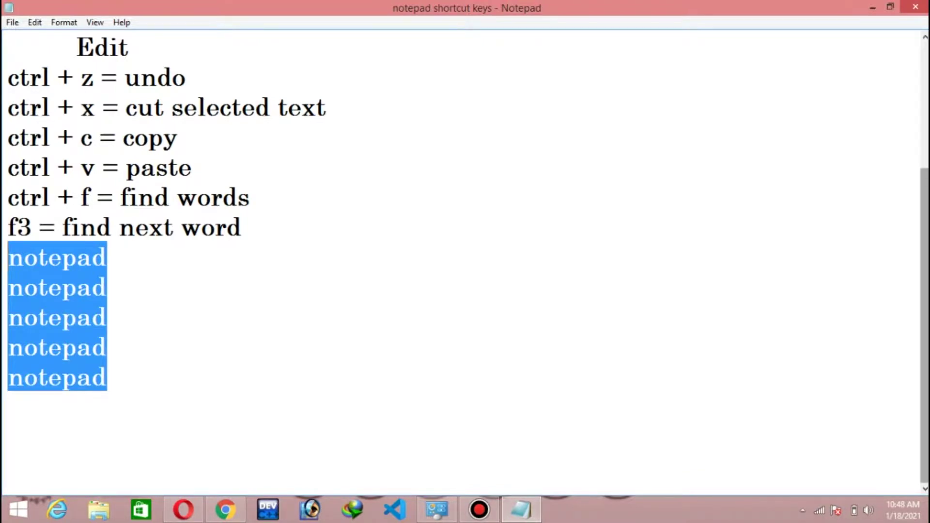
scroll(468, 259, up, 1)
scroll(468, 259, up, 1)
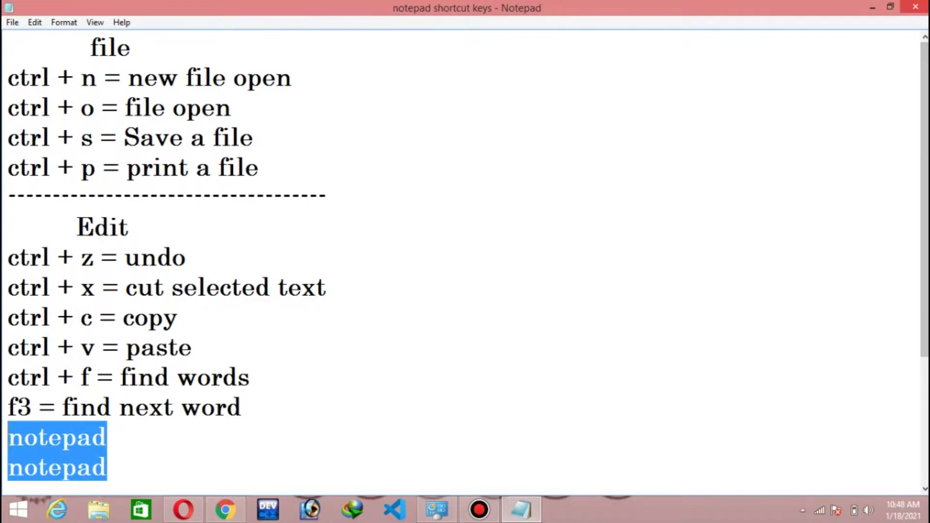
key(shift+Down)
key(shift+Down)
key(shift+Down)
scroll(465, 261, down, 1)
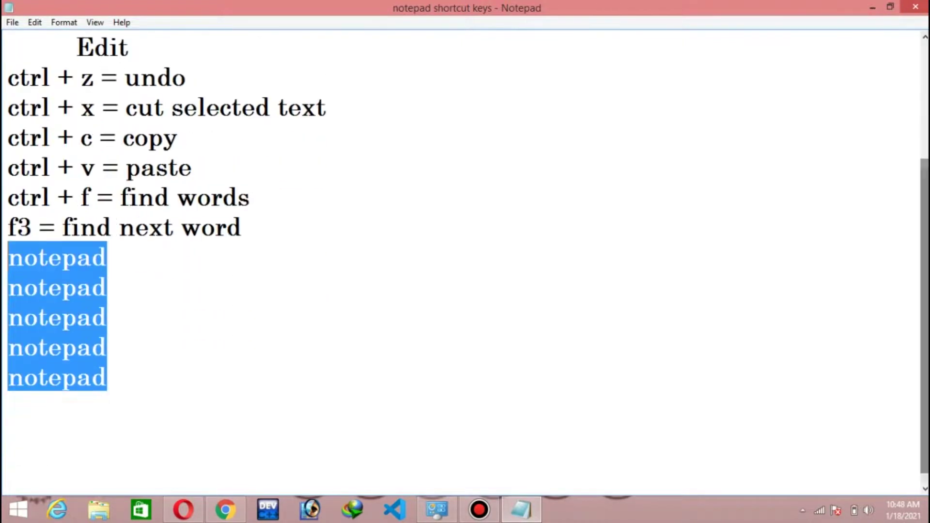
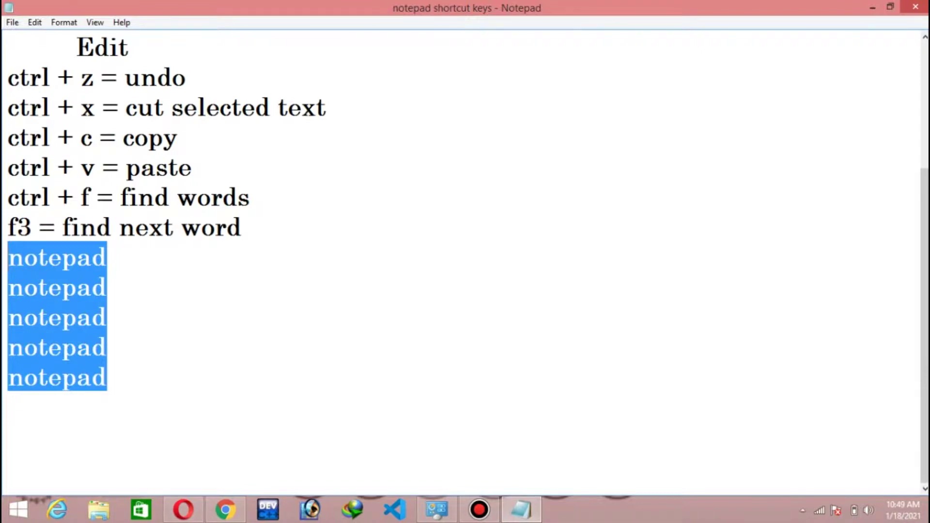
Place the cursor after the third "notepad" and set the Replace dialog's search text to "notepad"
click(106, 318)
key(ctrl+h)
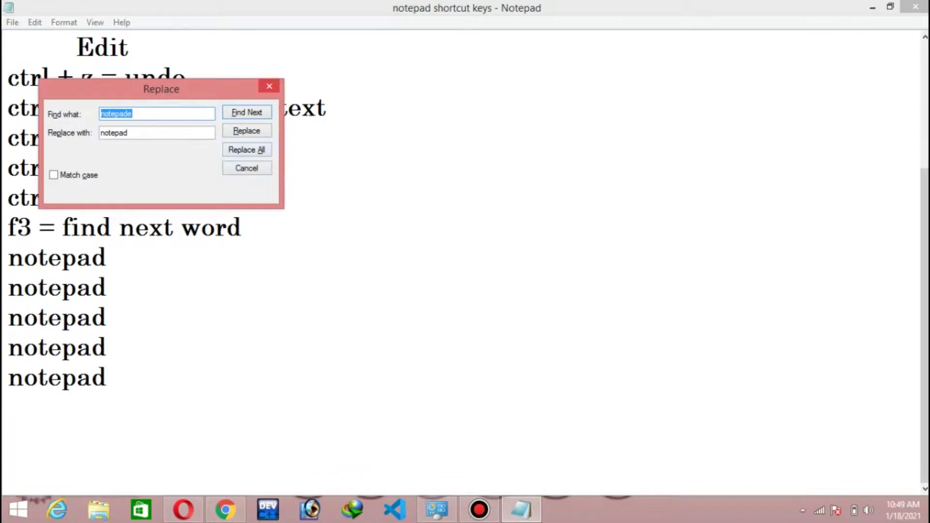
key(Escape)
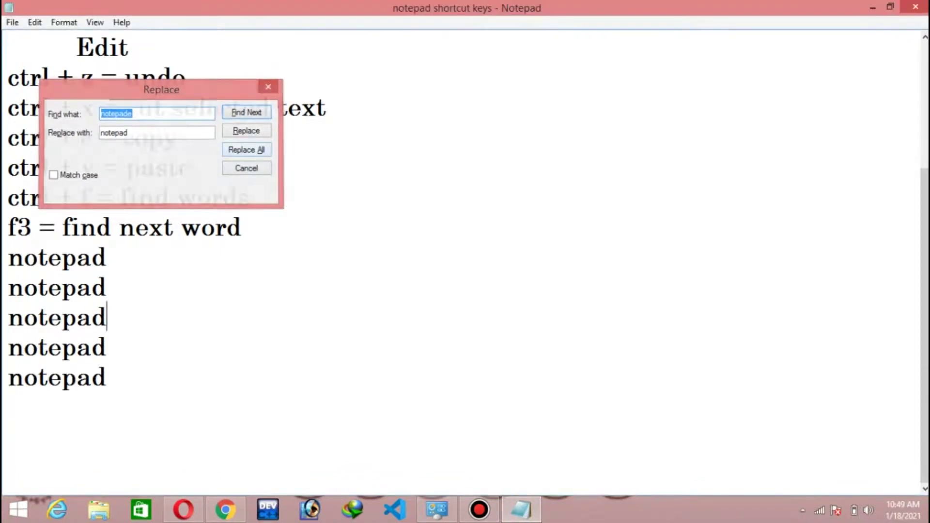
click(35, 22)
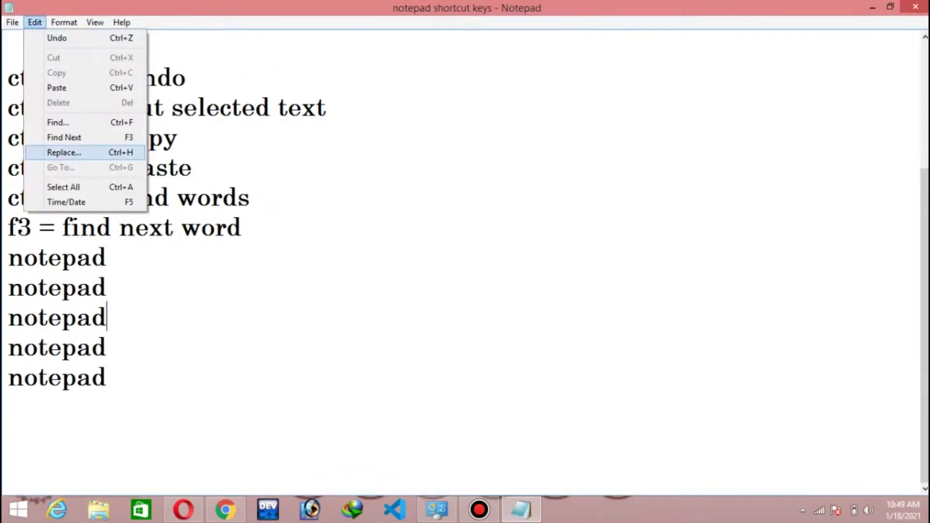
click(73, 153)
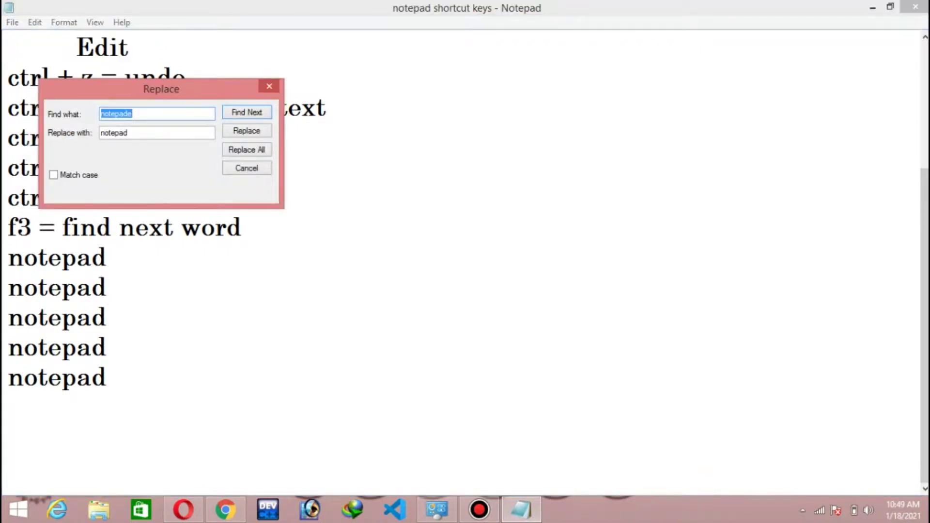
key(End)
key(BackSpace)
key(BackSpace)
key(BackSpace)
key(BackSpace)
key(BackSpace)
key(BackSpace)
key(BackSpace)
key(BackSpace)
text(notepad)
Set the replacement text in the Replace dialog to "wordpad"
click(131, 133)
key(BackSpace)
key(BackSpace)
key(BackSpace)
key(BackSpace)
key(BackSpace)
key(BackSpace)
key(BackSpace)
text(wo)
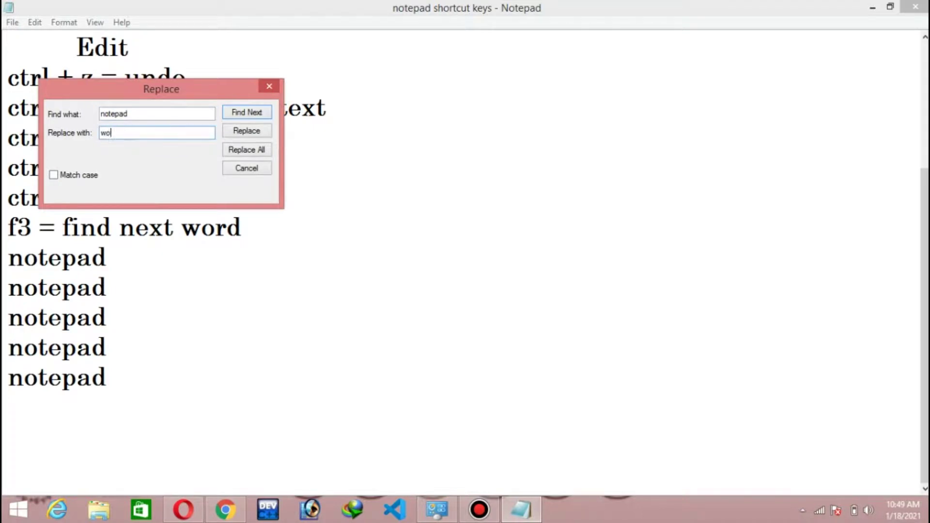
text(rdpad)
Replace the last two "notepad" words with "wordpad" one at a time, and all remaining occurrences at once
click(247, 131)
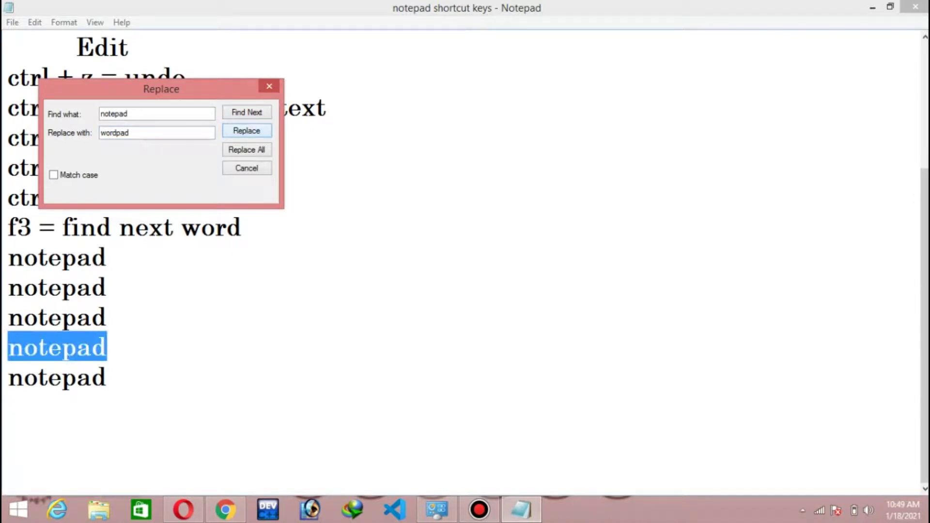
click(246, 131)
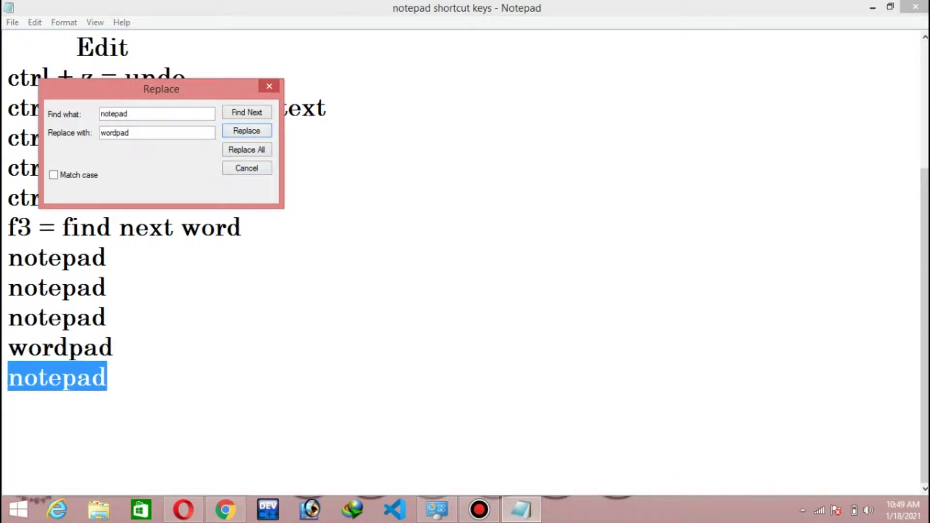
click(246, 131)
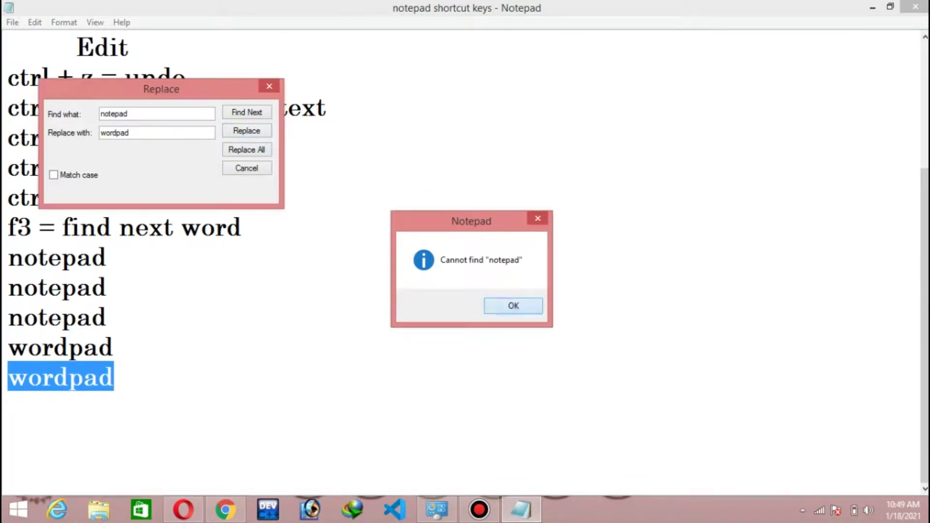
click(495, 306)
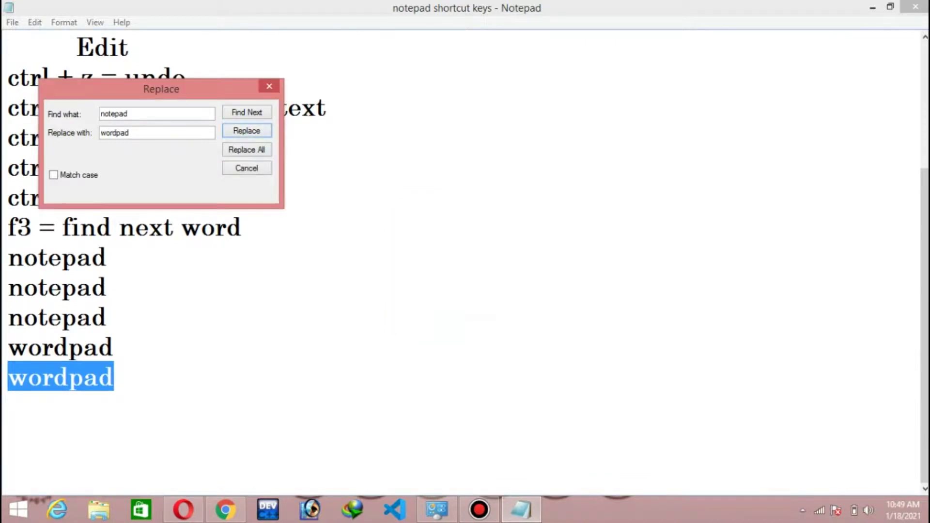
click(107, 257)
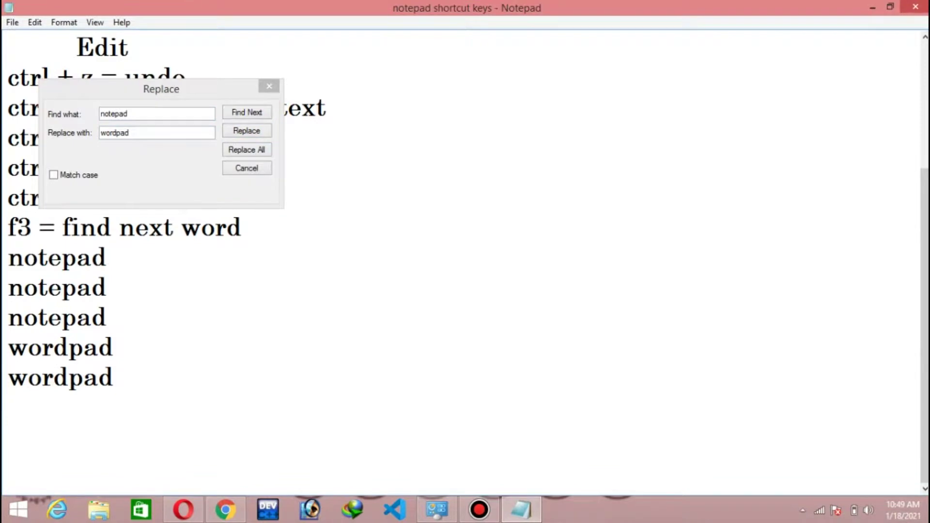
click(246, 150)
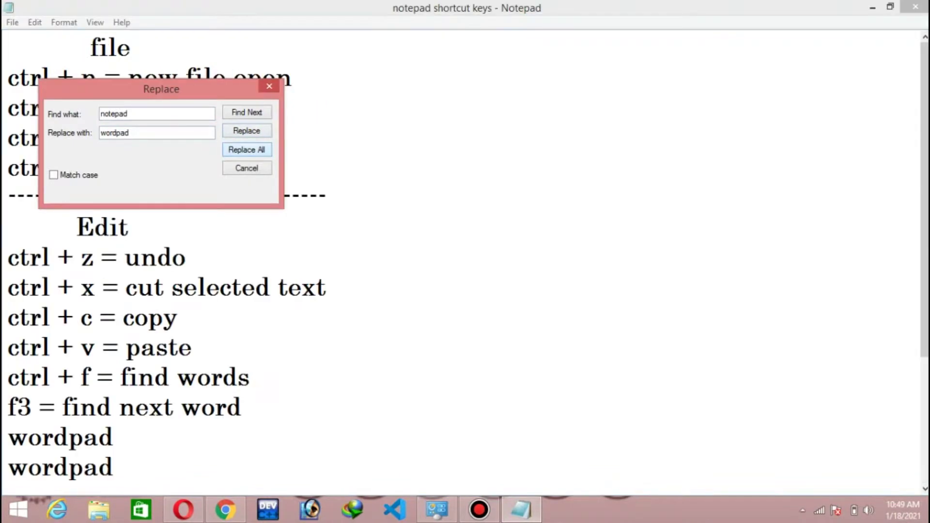
Examine the replaced words below "f3 = find next word" and close the Replace dialog
click(928, 160)
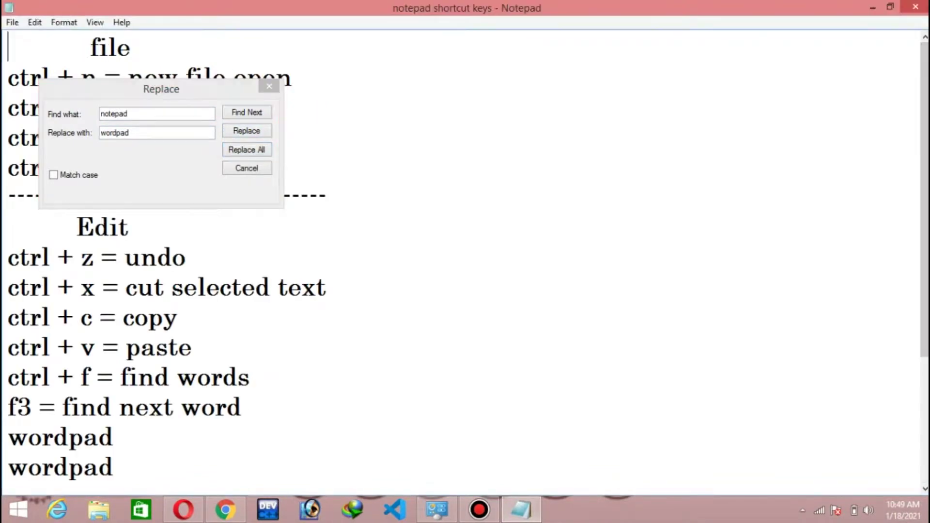
drag(924, 160, 924, 286)
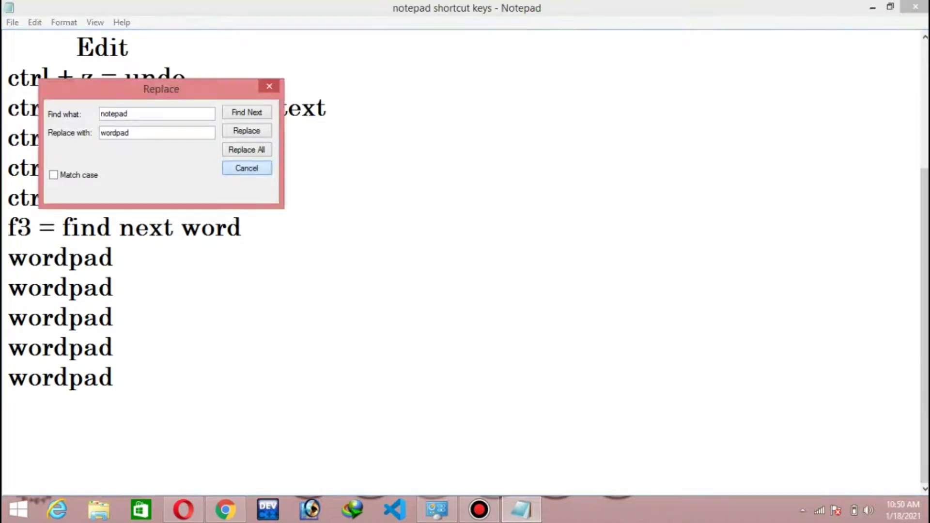
key(Escape)
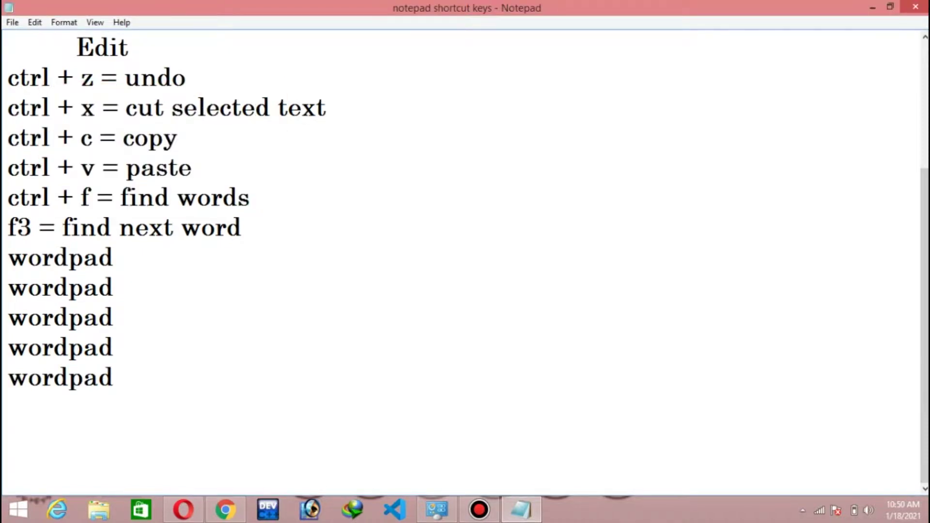
Select all the text in the document with Select All and clear the selection
key(alt+e)
key(Down)
key(Down)
key(Down)
key(Down)
key(Down)
key(Down)
key(Down)
key(Down)
key(Down)
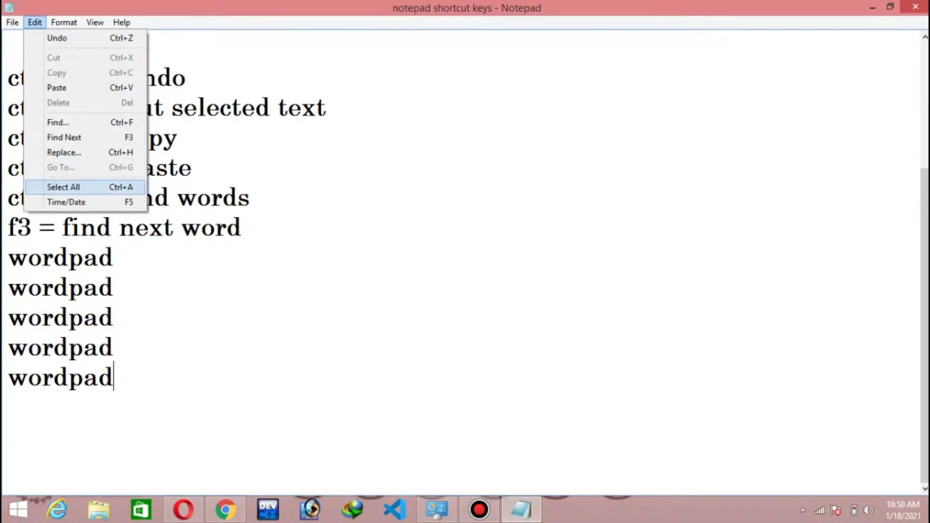
click(85, 188)
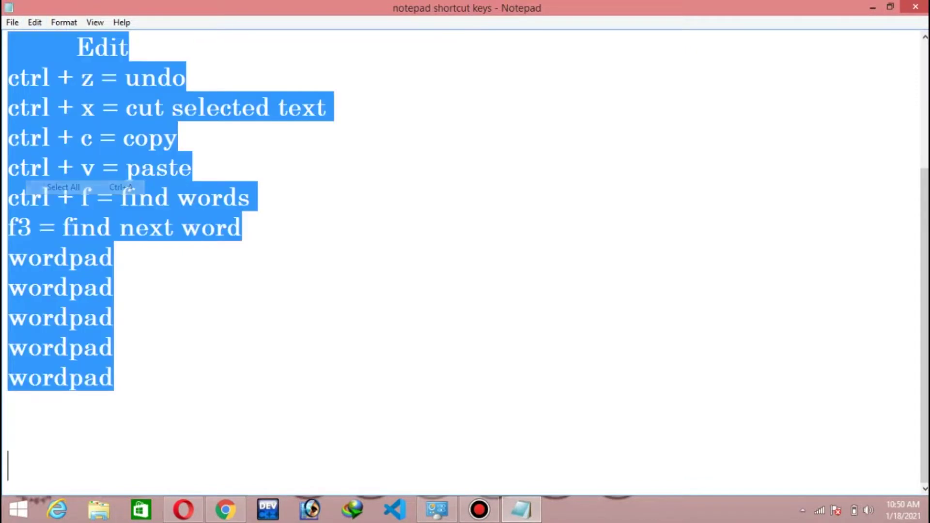
click(114, 258)
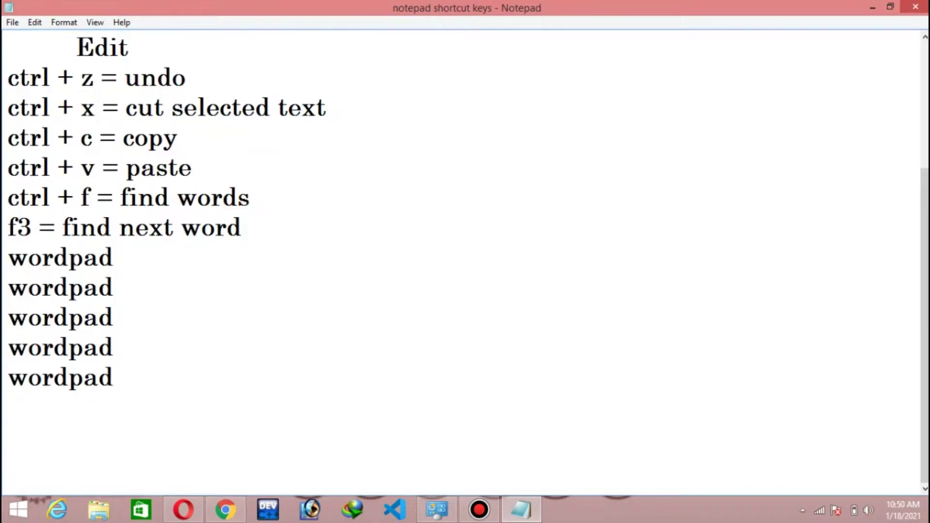
Add the line "ctrl + A = select All" below "f3 = find next word" and try selecting the whole document
click(242, 227)
key(Return)
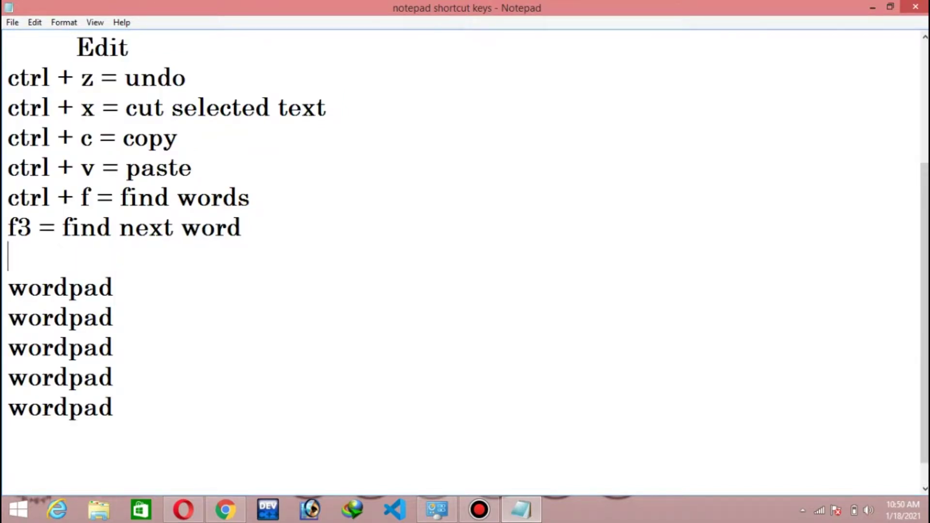
text(ctrl + A)
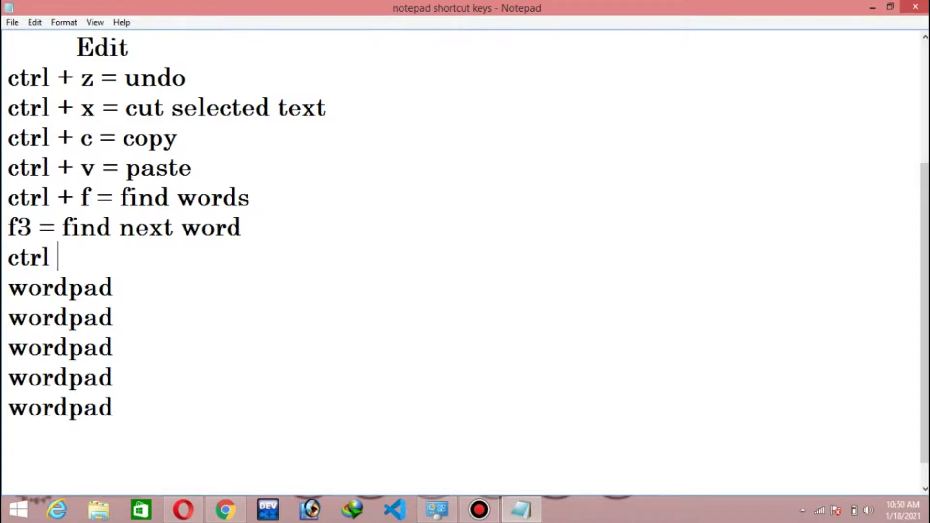
text( = )
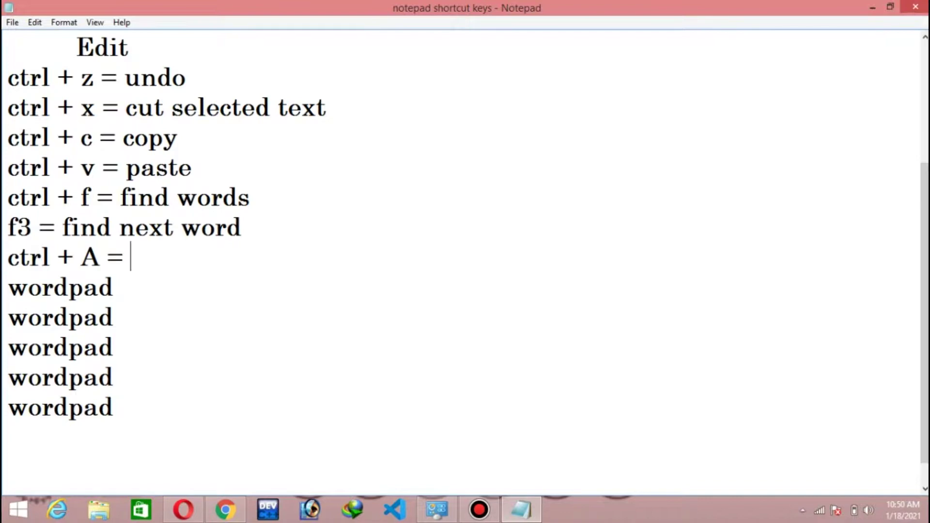
text(select)
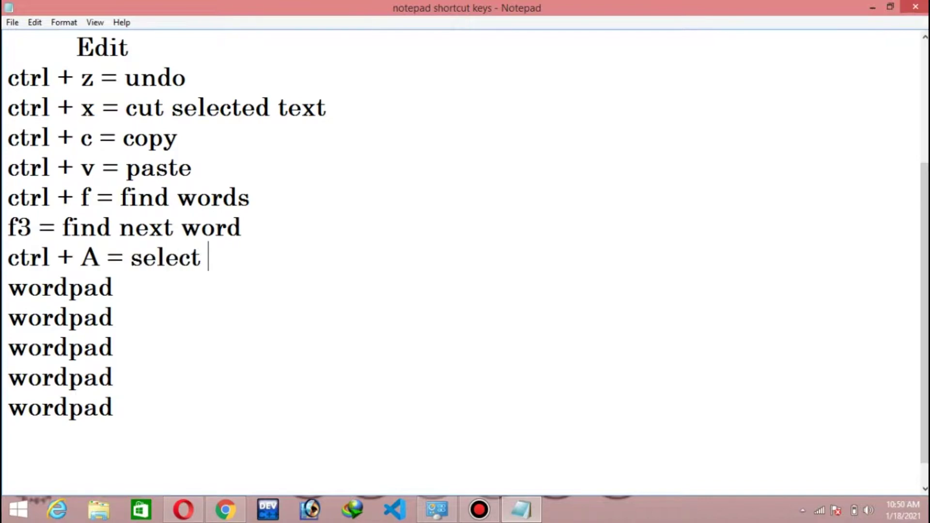
text( All)
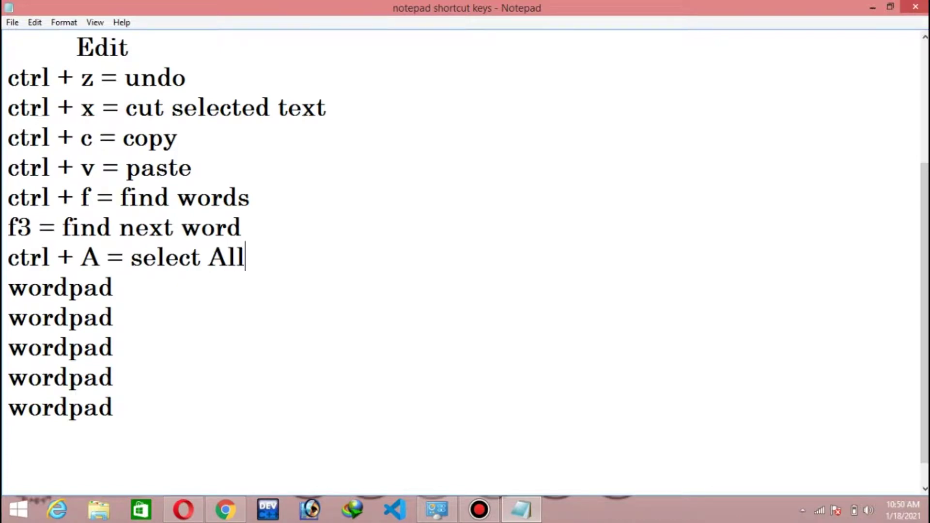
key(ctrl+a)
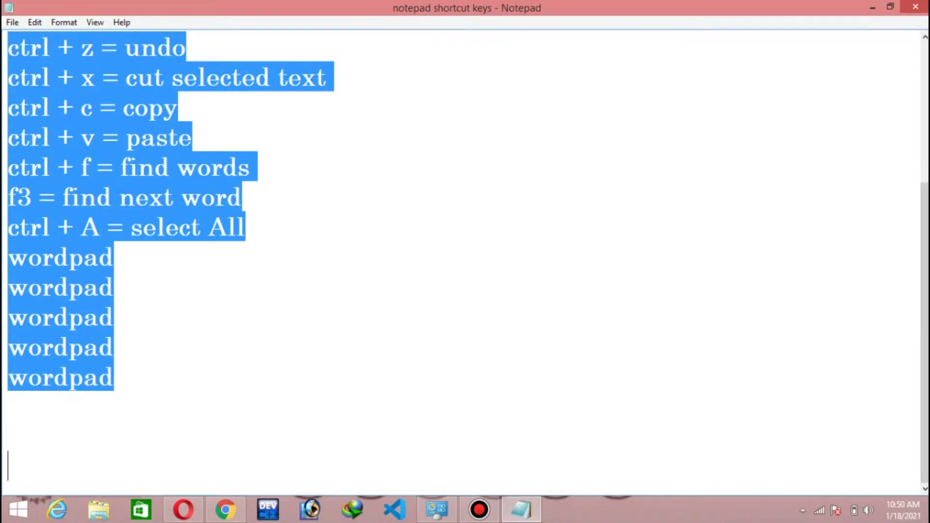
click(113, 256)
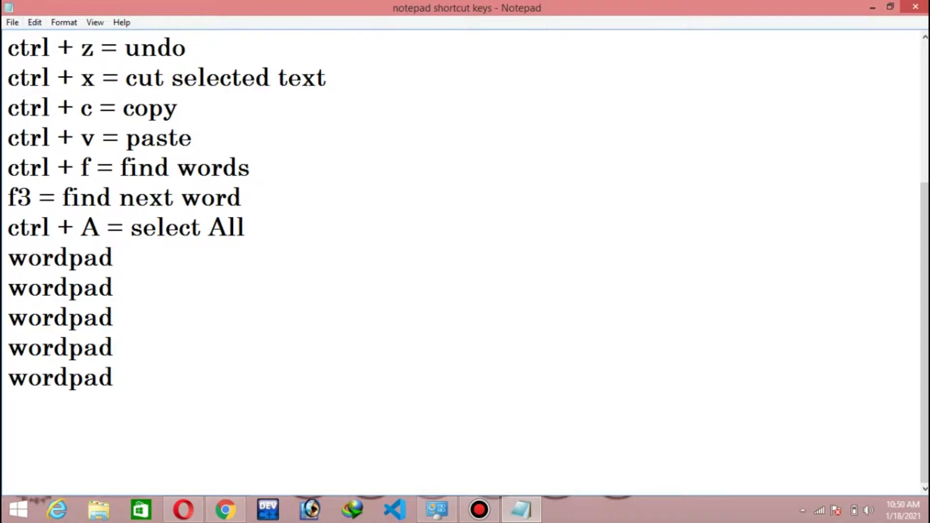
Look up the Time/Date command and its shortcut among the editing commands
key(alt+e)
key(Down)
key(Down)
key(Down)
key(Down)
key(Down)
key(Down)
key(Down)
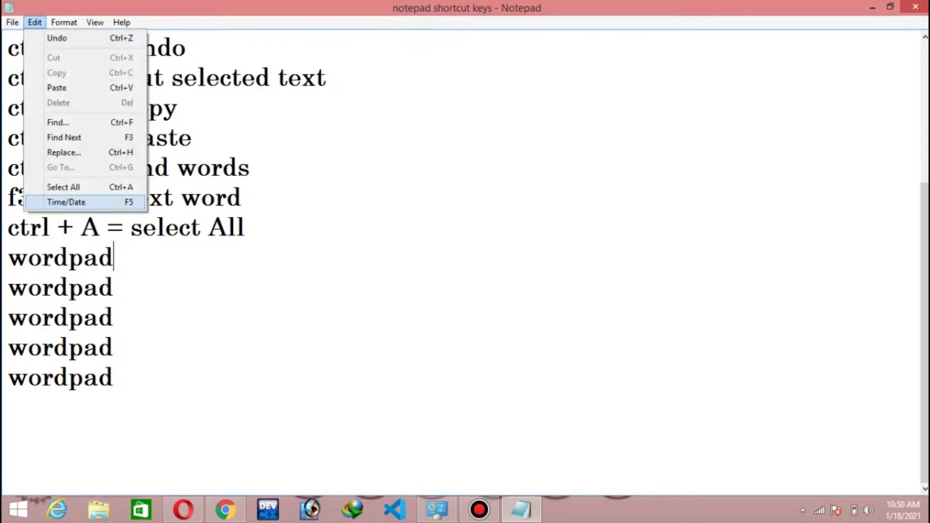
Delete the five "wordpad" lines below "ctrl + A = select All"
click(114, 378)
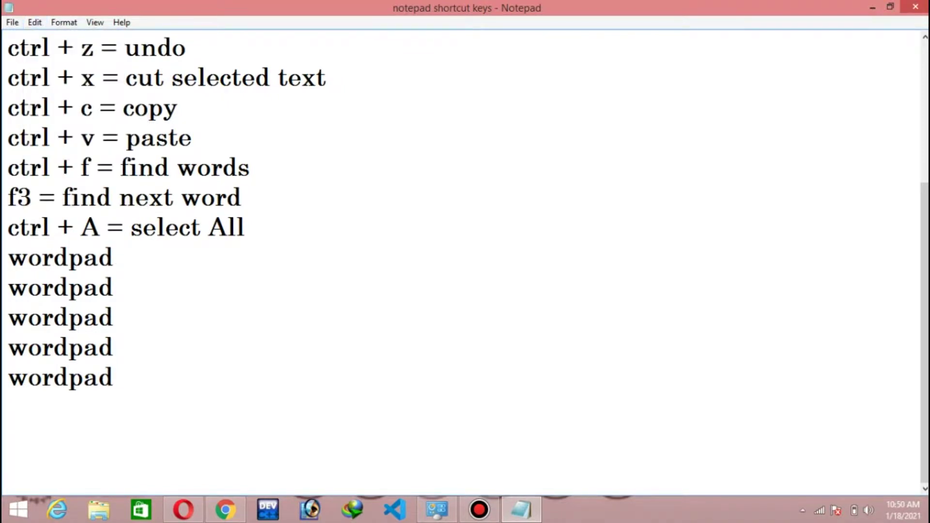
drag(115, 378, 8, 258)
key(Delete)
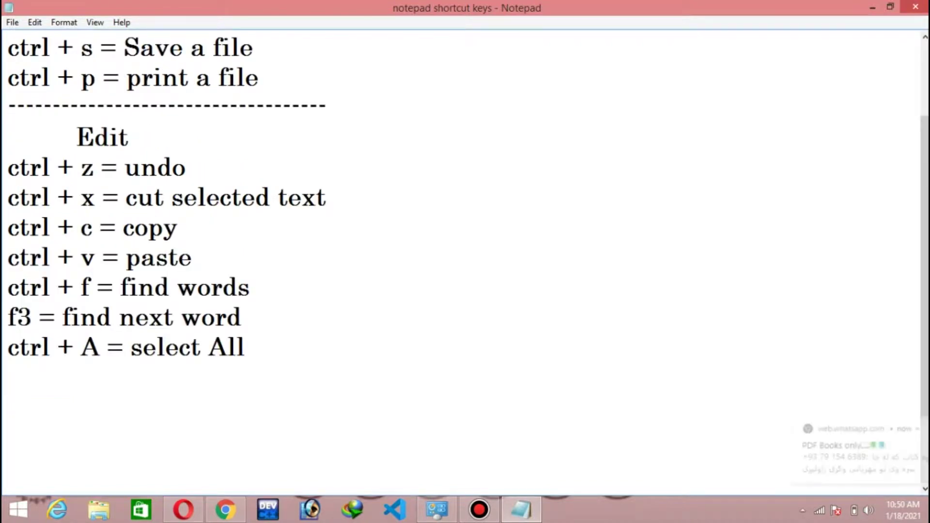
Insert a line above the "file" heading and enter the date 1/18/2021 on it
scroll(465, 262, up, 1)
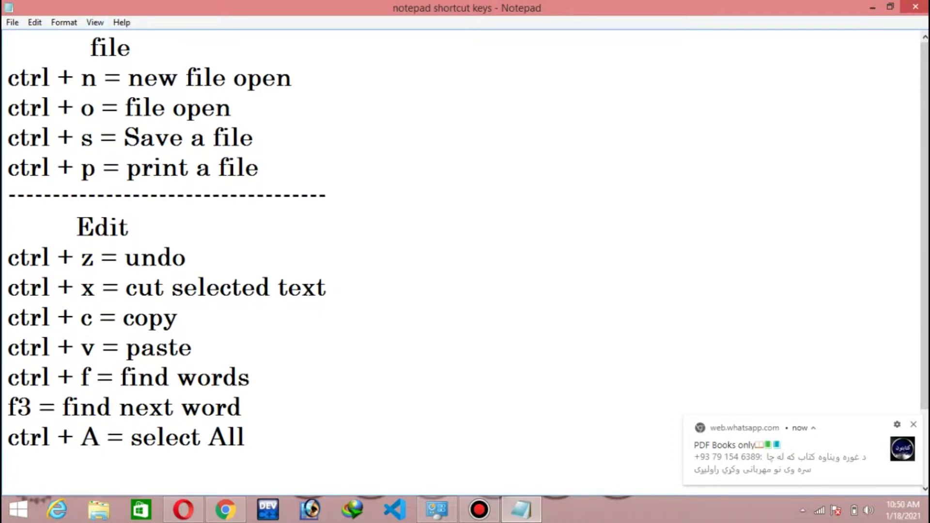
key(Return)
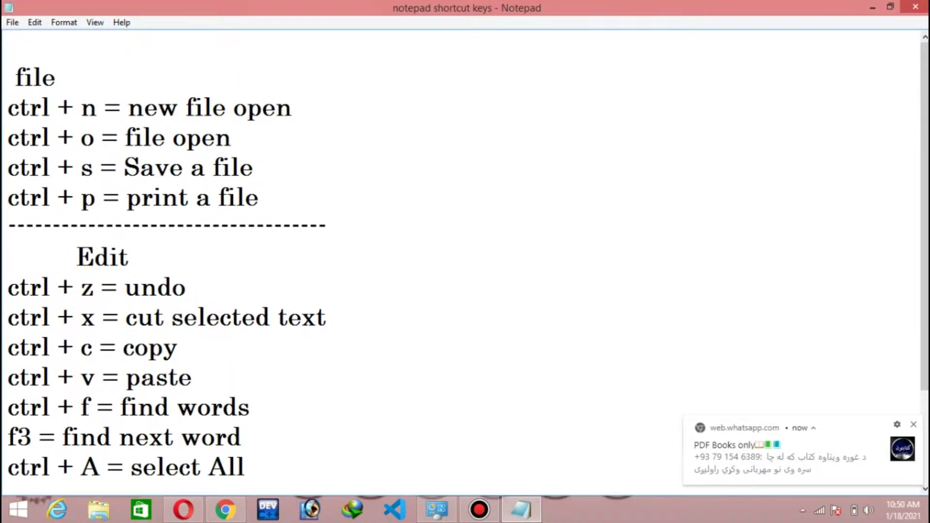
click(31, 47)
text(1/18/3)
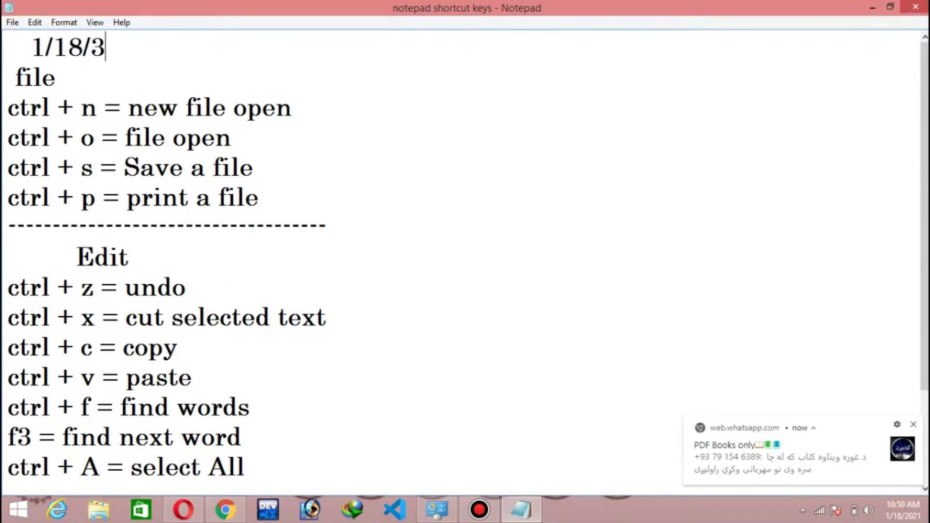
text(20)
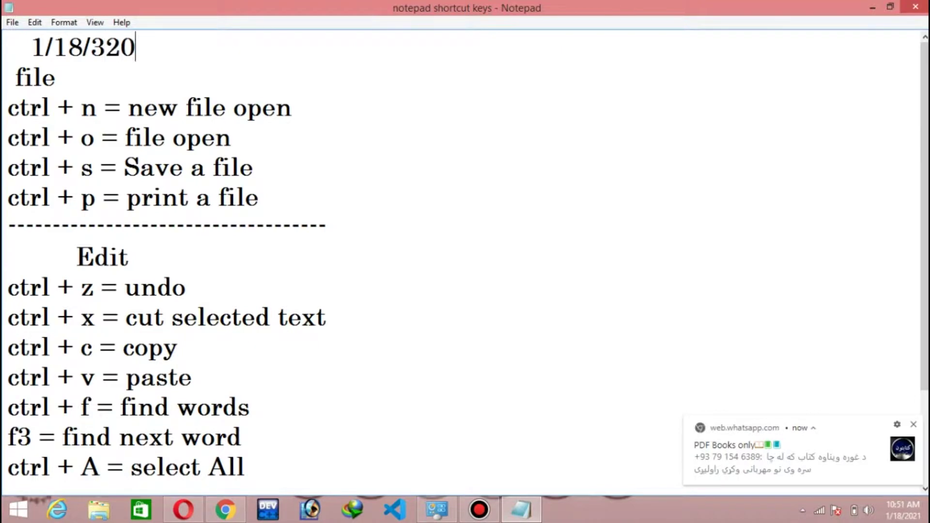
key(BackSpace)
key(BackSpace)
key(BackSpace)
text(202)
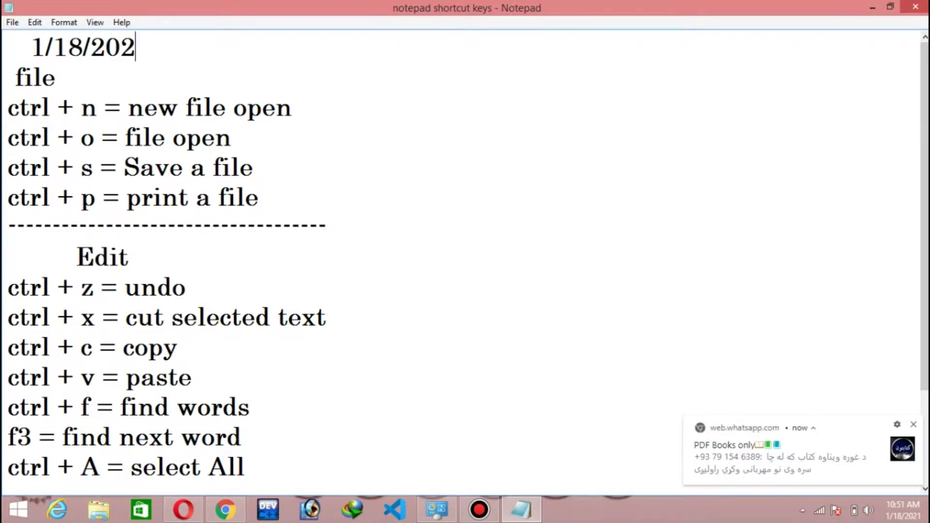
text(1)
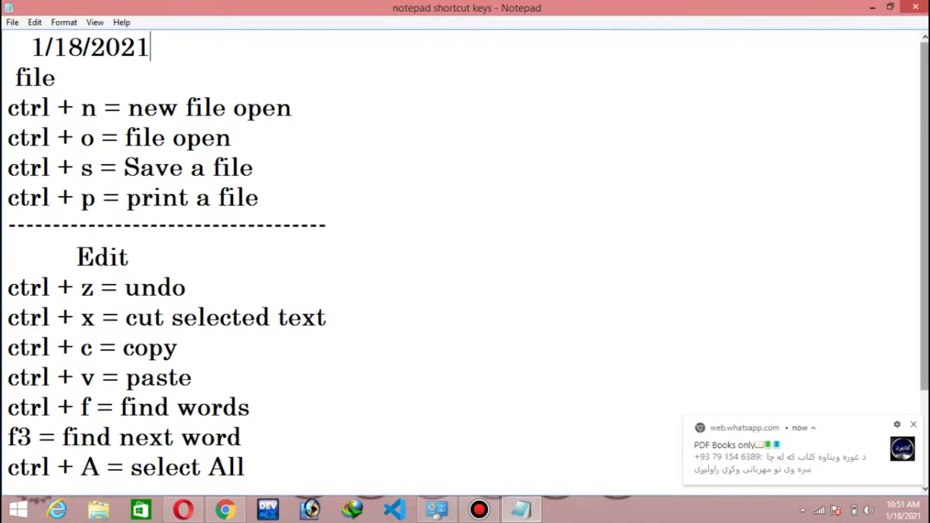
Insert the current time and date two lines below "ctrl + A = select All" with the Time/Date command
scroll(461, 261, down, 2)
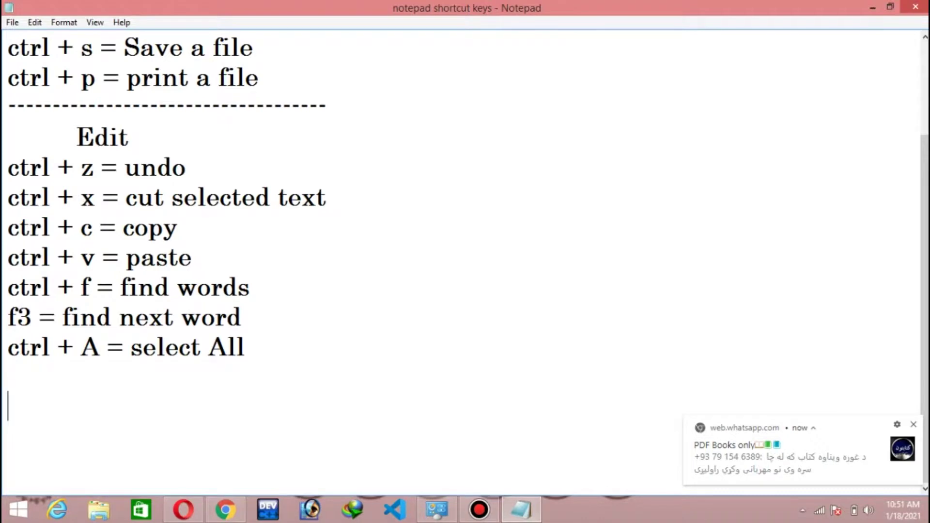
click(34, 22)
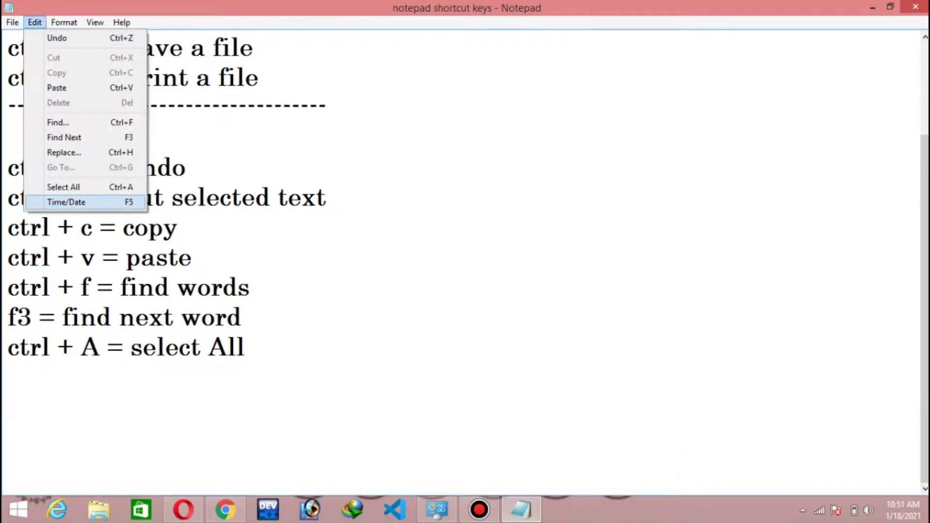
key(Return)
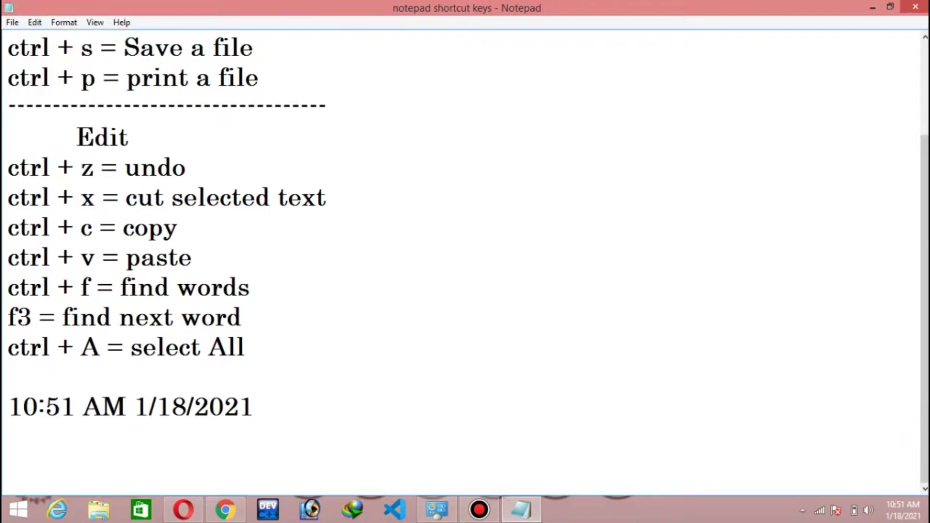
Remove the time from the inserted stamp, keeping only the date 1/18/2021, and select that date
click(133, 406)
key(BackSpace)
key(BackSpace)
key(BackSpace)
key(BackSpace)
key(BackSpace)
key(BackSpace)
key(BackSpace)
key(BackSpace)
key(BackSpace)
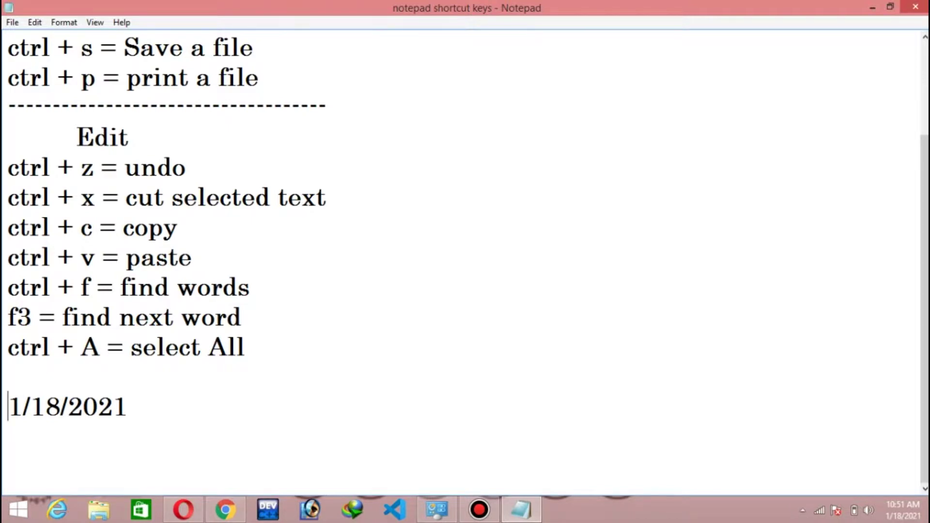
key(End)
key(shift+Home)
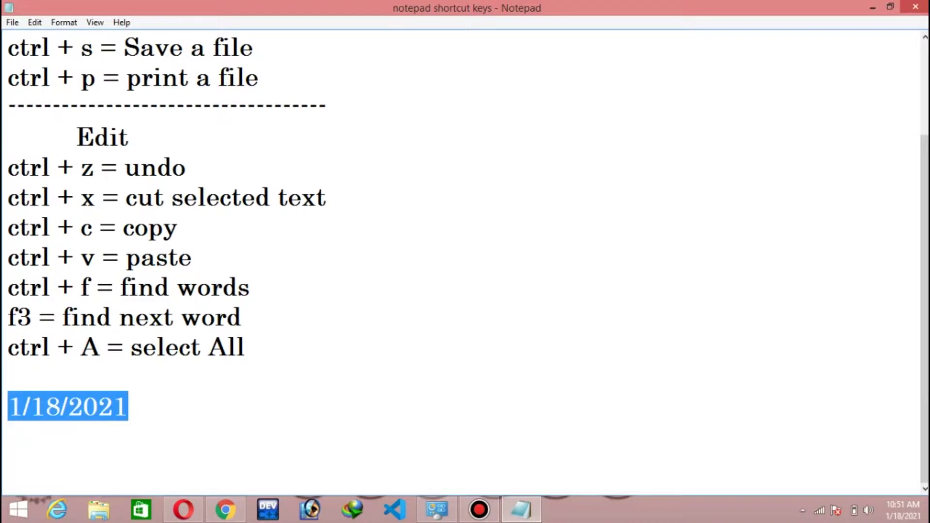
Start a new line below the date and insert the current time and date on it twice
key(End)
key(Return)
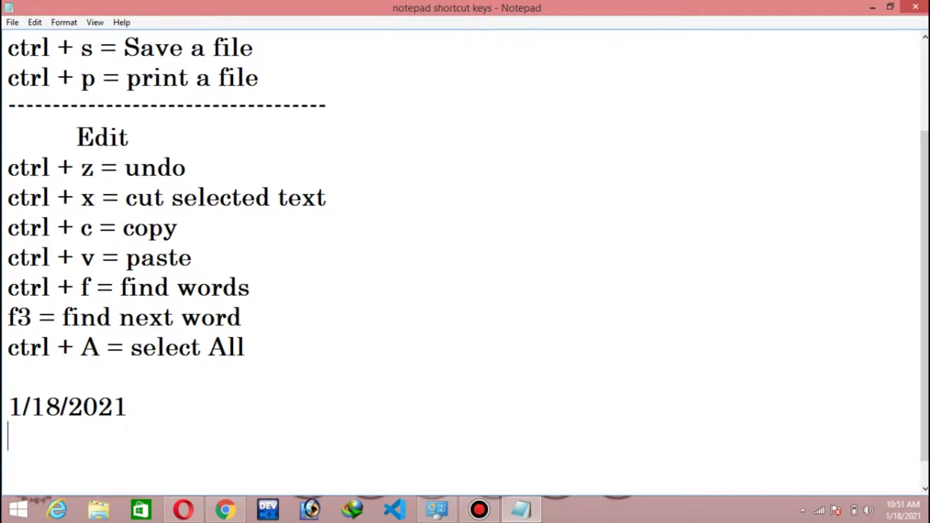
key(F5)
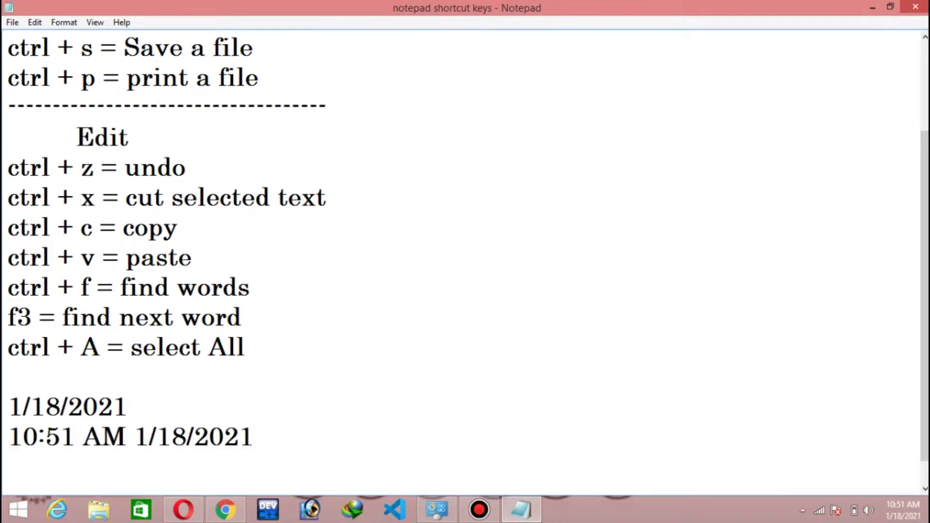
click(34, 22)
mouse_move(64, 22)
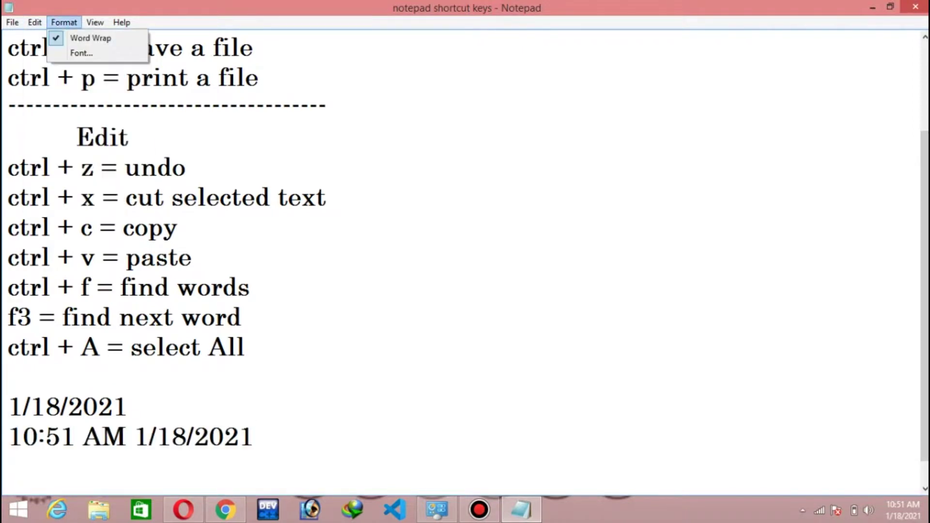
click(77, 199)
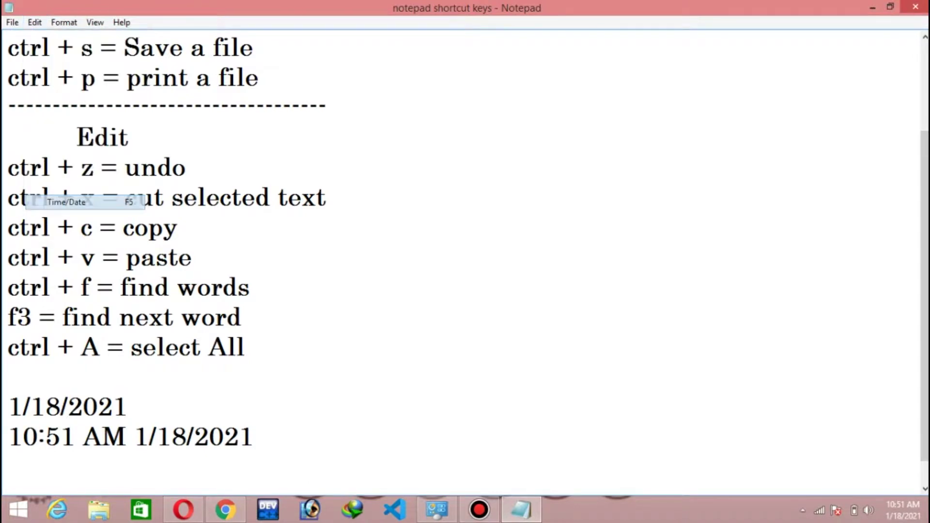
Close the gap between the two time and date stamps and delete them together with the date line above
click(254, 436)
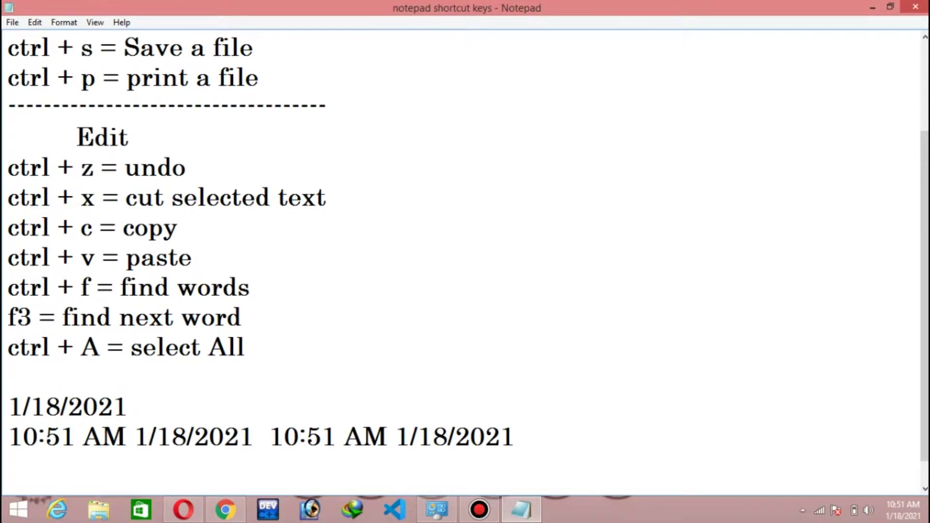
key(BackSpace)
key(BackSpace)
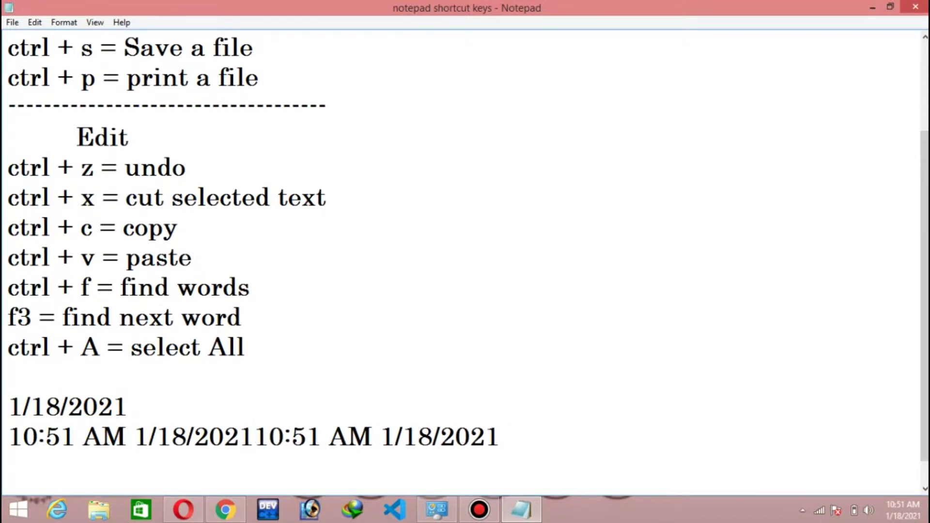
key(End)
key(ctrl+shift+Left)
key(shift+Home)
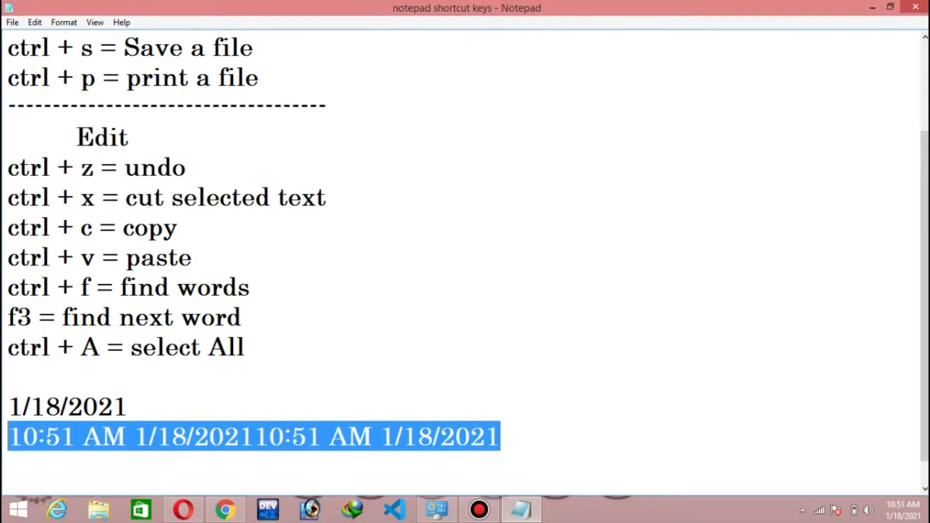
key(shift+Up)
key(BackSpace)
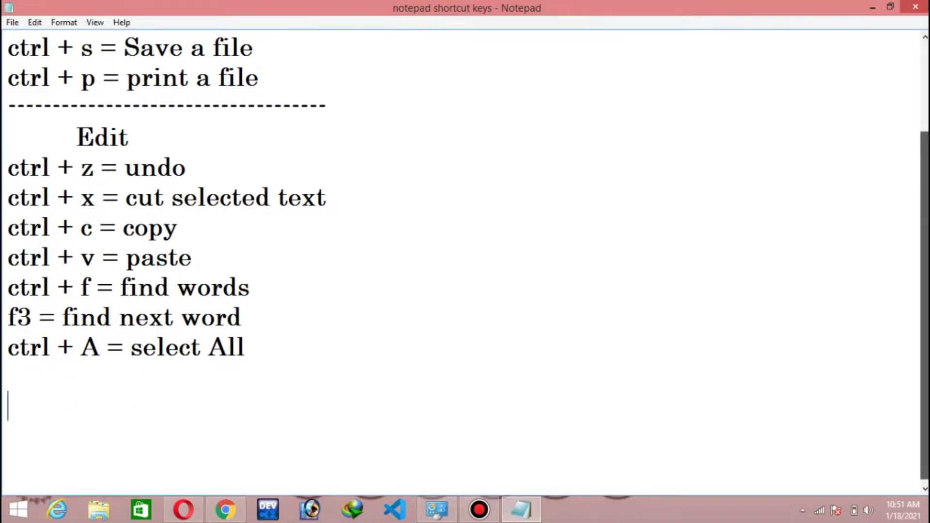
Delete the date above the "file" heading and close up the empty line so the heading starts the document
scroll(465, 261, up, 2)
key(shift+End)
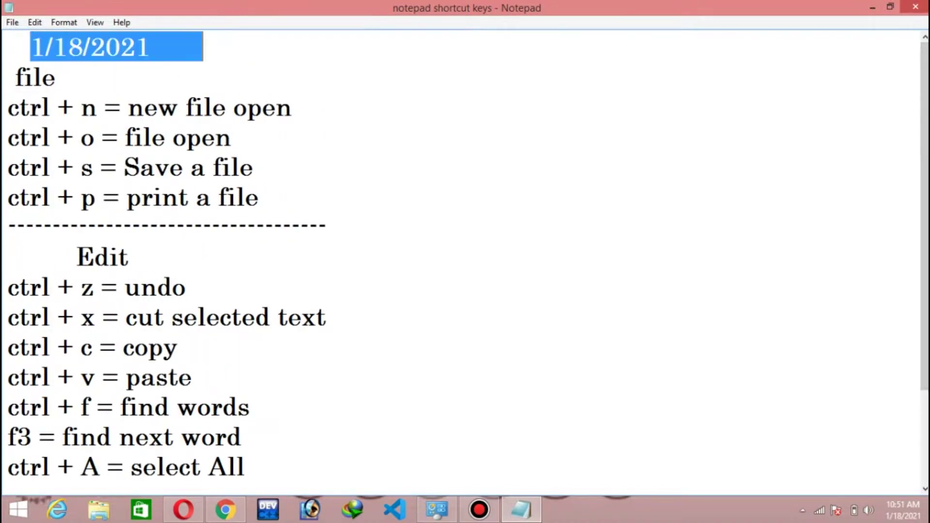
key(ctrl+x)
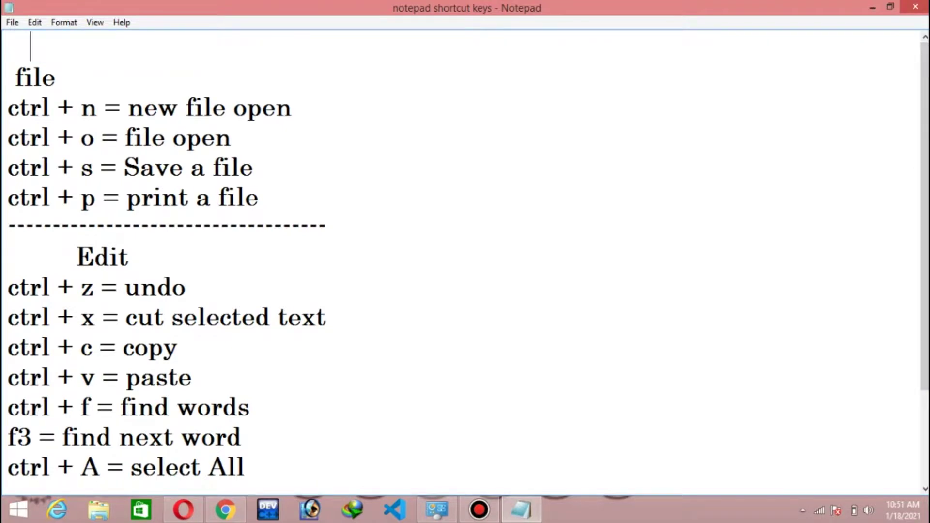
key(Left)
key(Down)
key(BackSpace)
key(BackSpace)
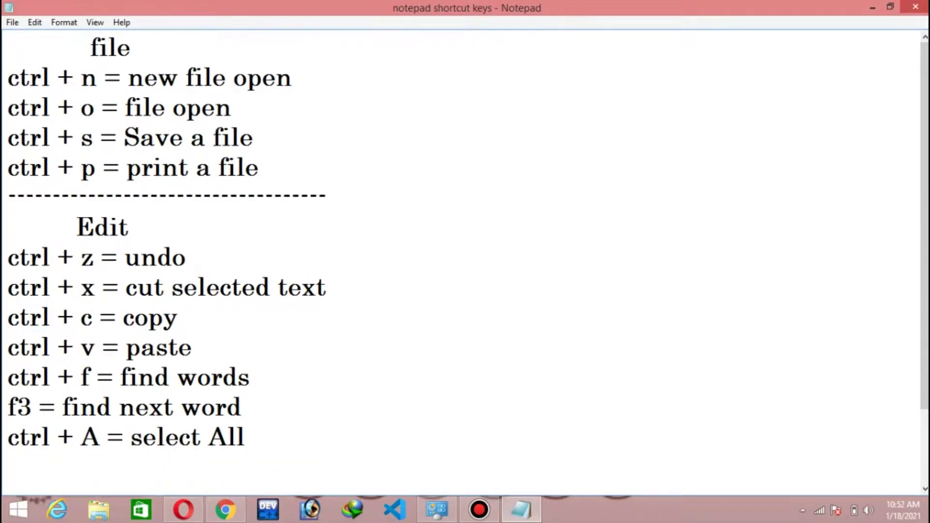
Add the line "F5 = insert date and time" directly below "ctrl + A = select All"
key(ctrl+End)
key(Return)
key(BackSpace)
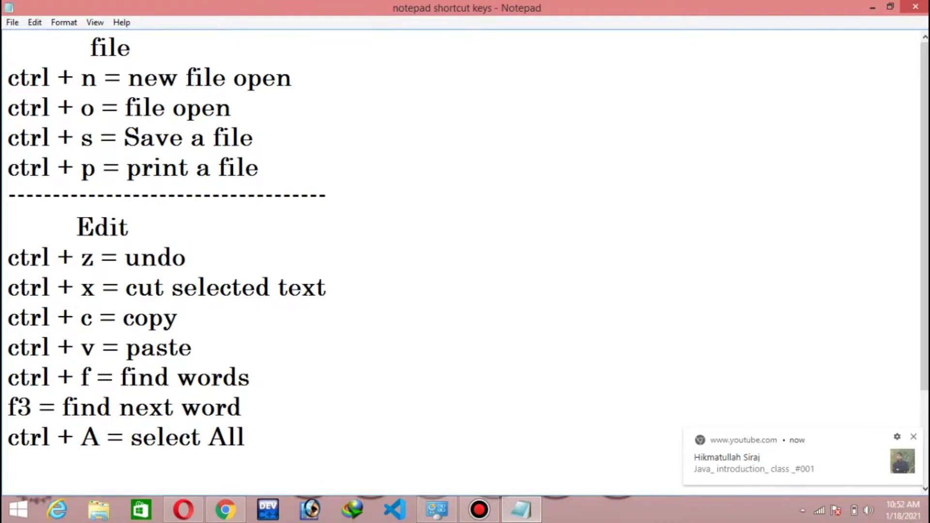
key(BackSpace)
key(BackSpace)
key(BackSpace)
key(BackSpace)
key(BackSpace)
key(BackSpace)
key(BackSpace)
key(BackSpace)
key(BackSpace)
key(BackSpace)
key(BackSpace)
text(F5 =)
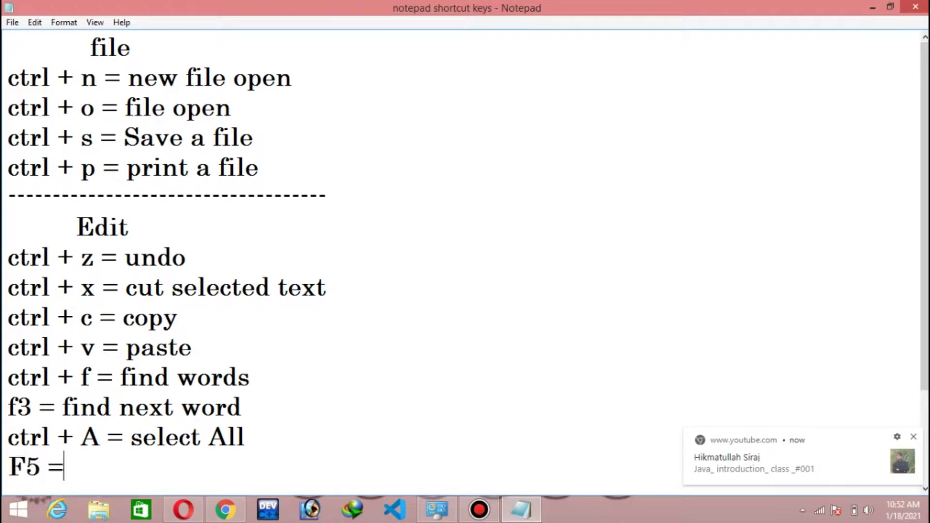
text(date)
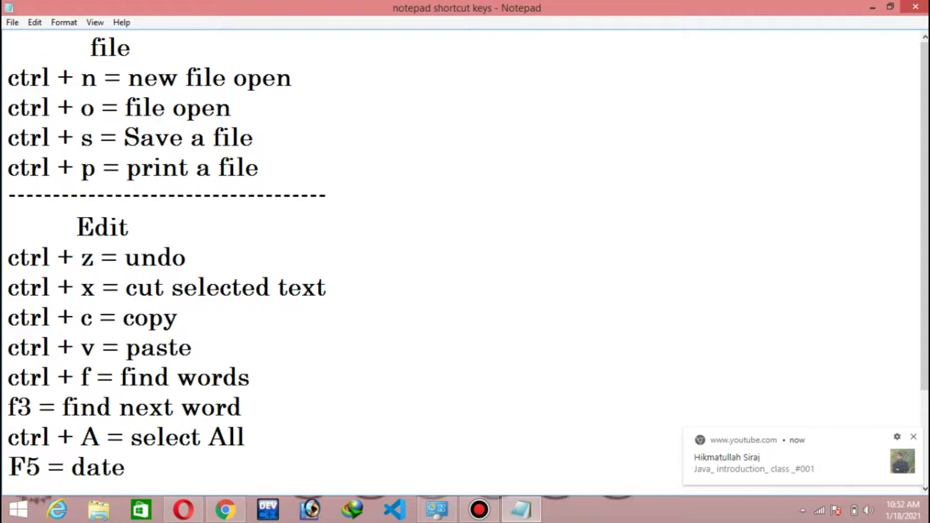
key(BackSpace)
key(BackSpace)
key(BackSpace)
key(BackSpace)
text(in)
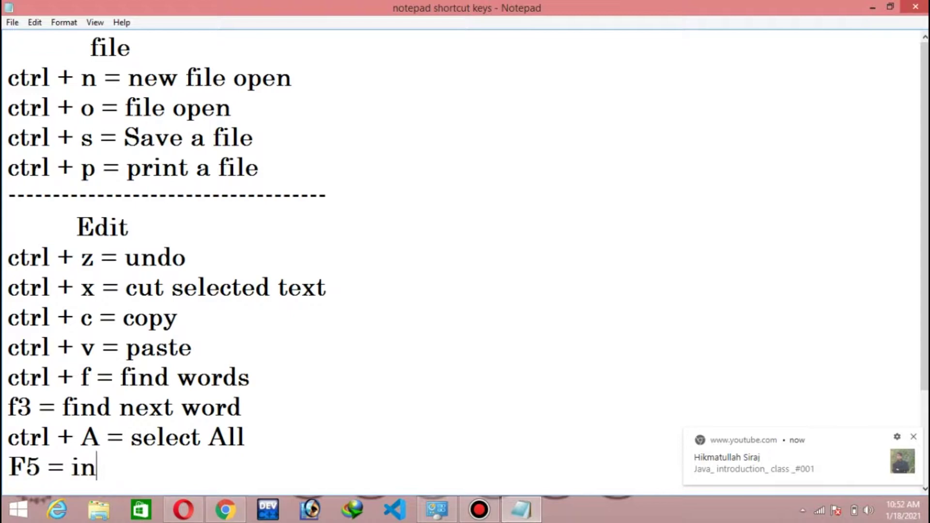
text(sert d)
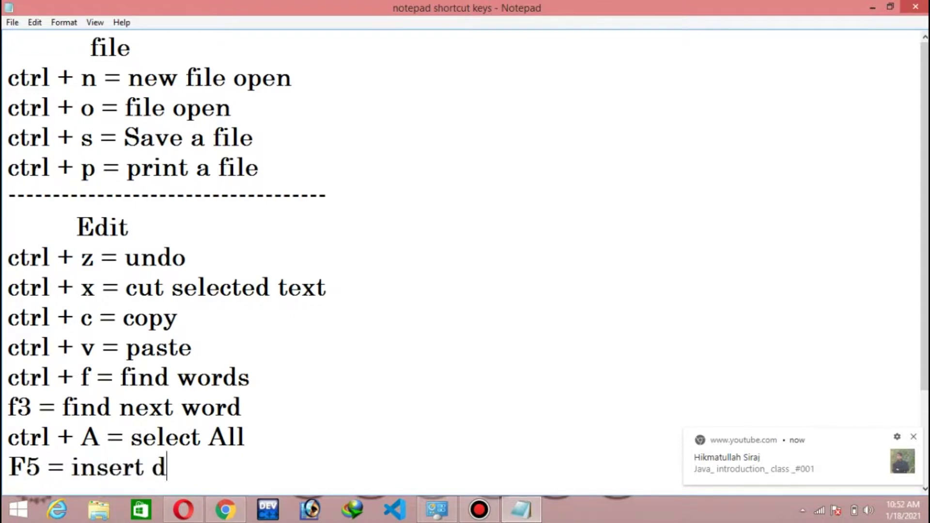
text(ate ab)
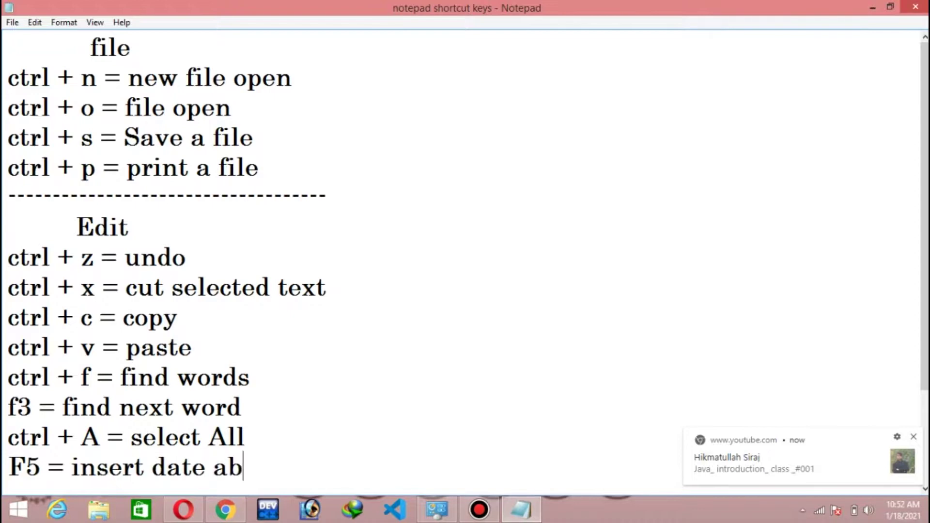
key(BackSpace)
text(nd time)
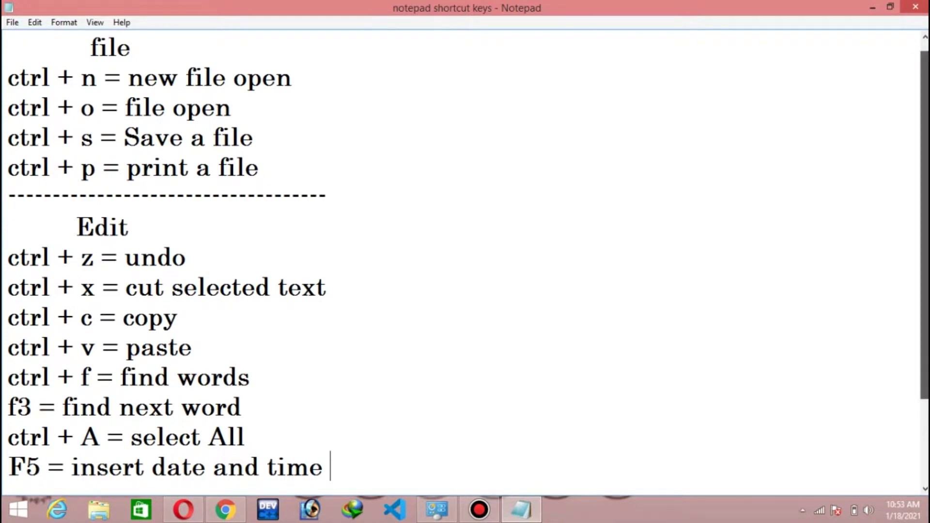
Add a dashed separator line below "F5 = insert date and time"
scroll(465, 262, down, 1)
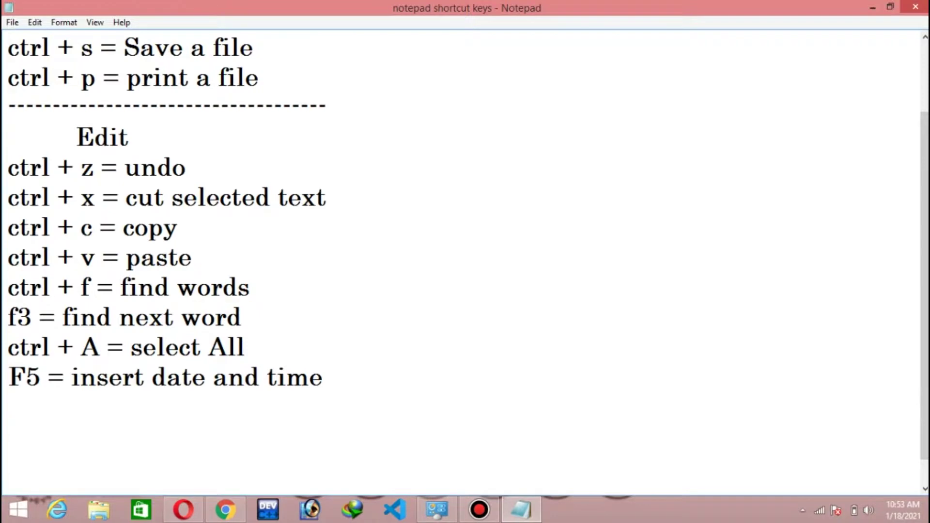
click(330, 377)
key(Return)
text(--------------------------------------------)
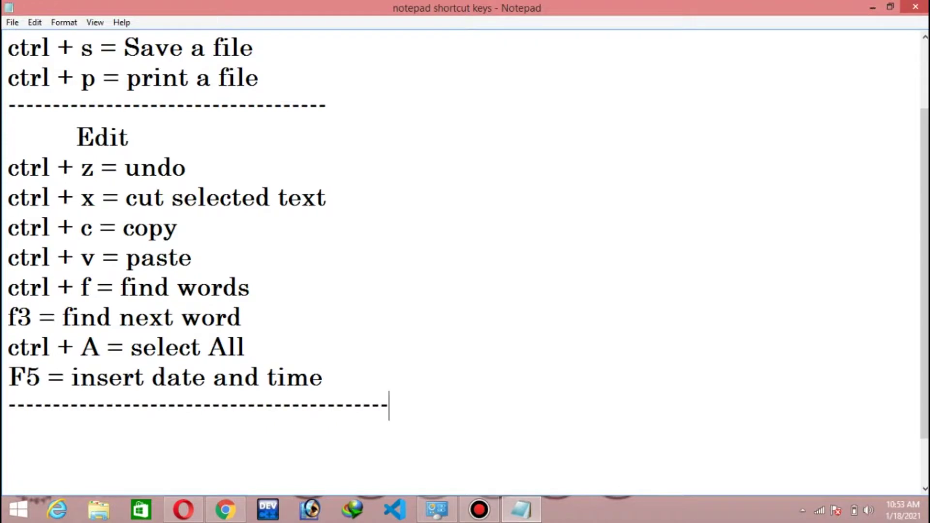
Lengthen the dashed separator above the Edit heading to roughly match the one below the Edit list
click(327, 106)
text(------0)
key(BackSpace)
text(--------)
Add an indented "format" heading below the last dashed separator and start a new line under it
key(ctrl+End)
key(Return)
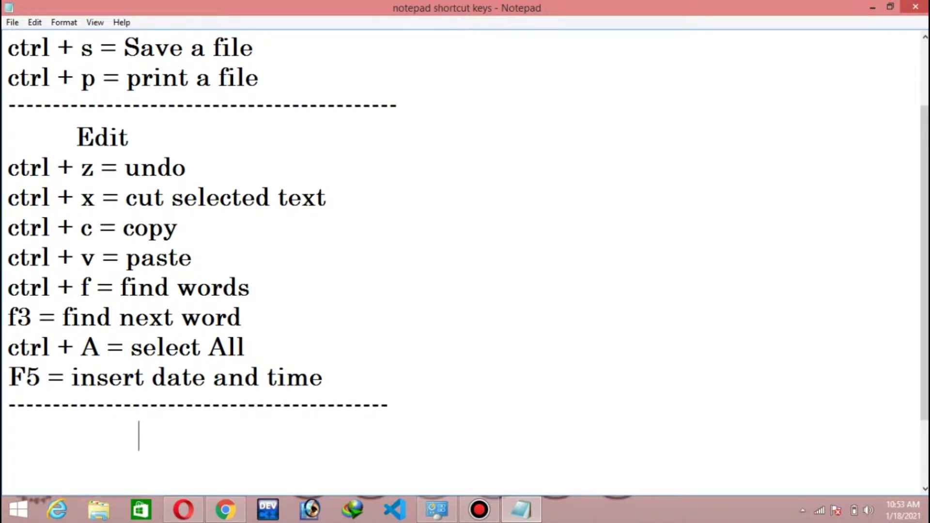
text(fomra)
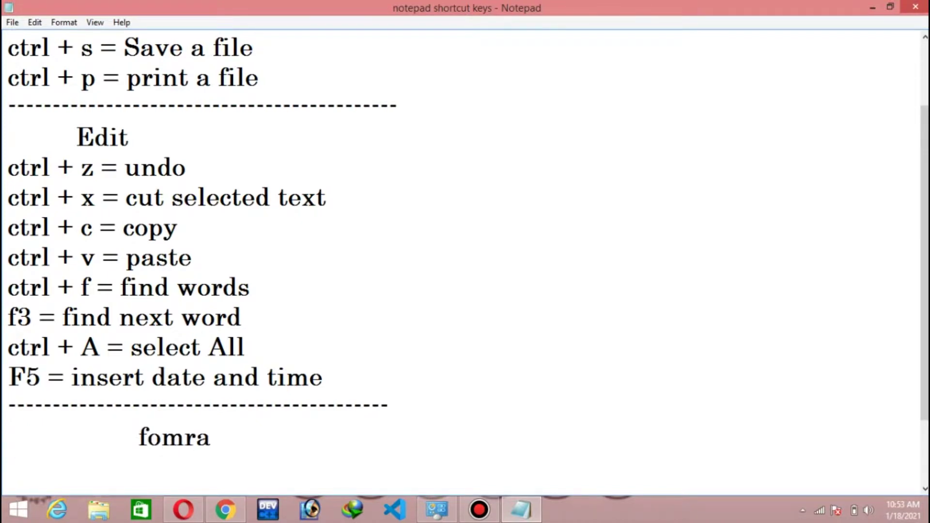
text(t)
key(BackSpace)
key(BackSpace)
key(BackSpace)
key(BackSpace)
text(rm)
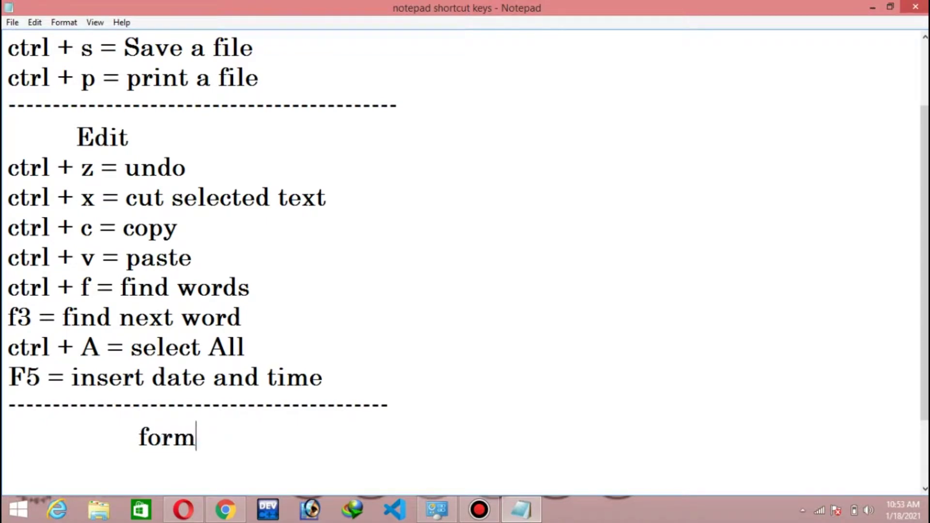
text(at)
key(ctrl+Left)
key(BackSpace)
key(BackSpace)
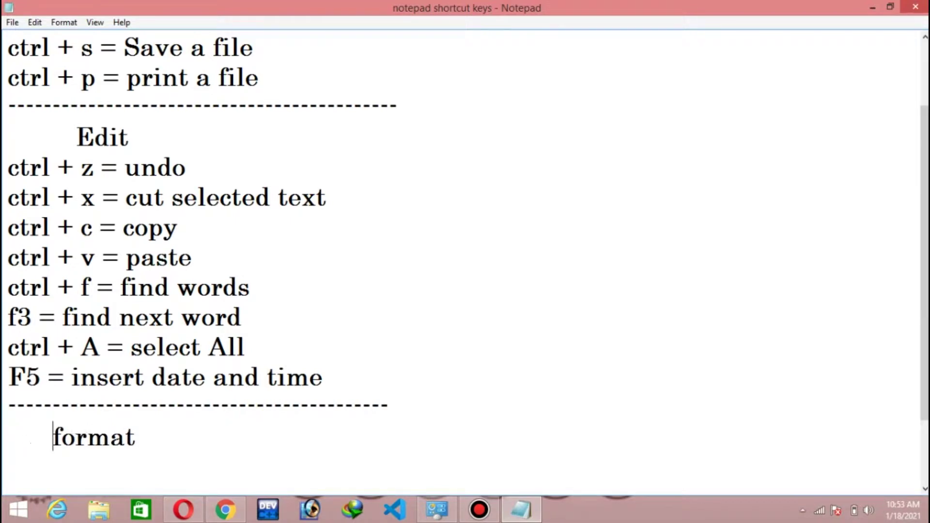
key(End)
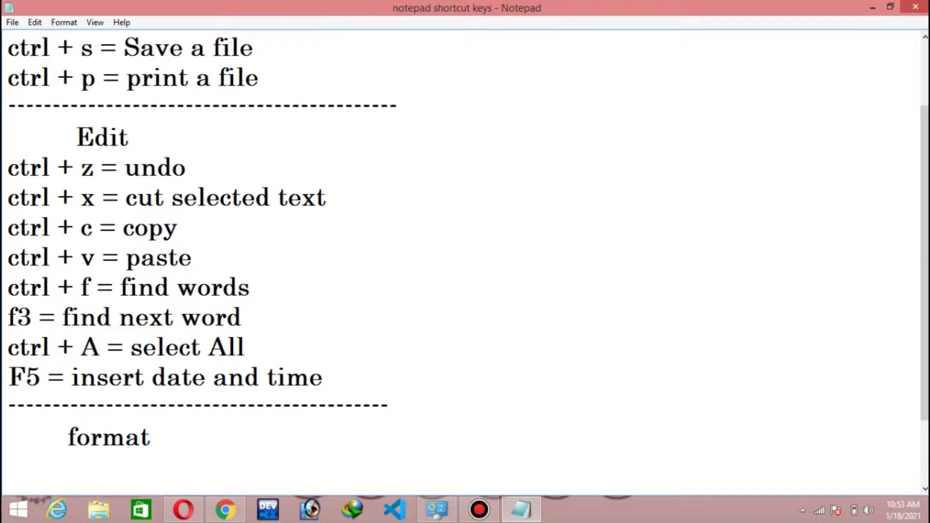
key(Return)
scroll(465, 262, down, 1)
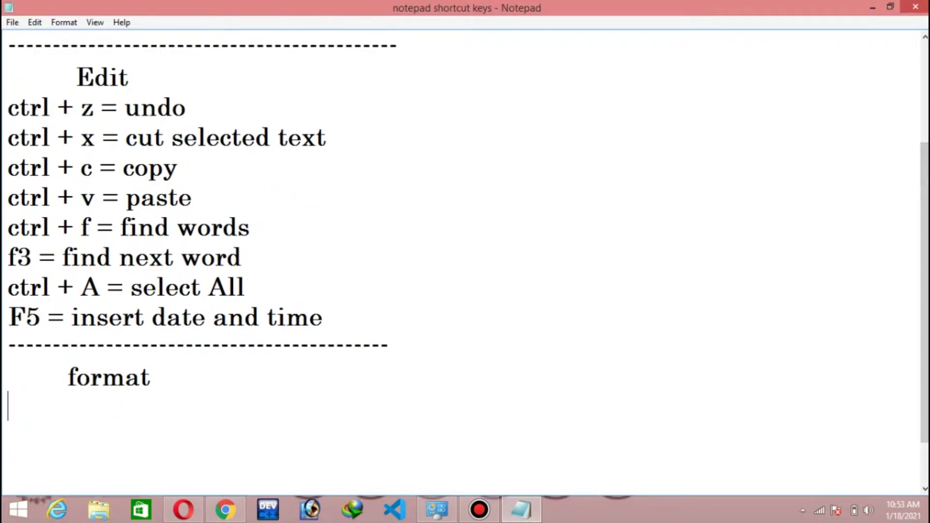
key(alt+o)
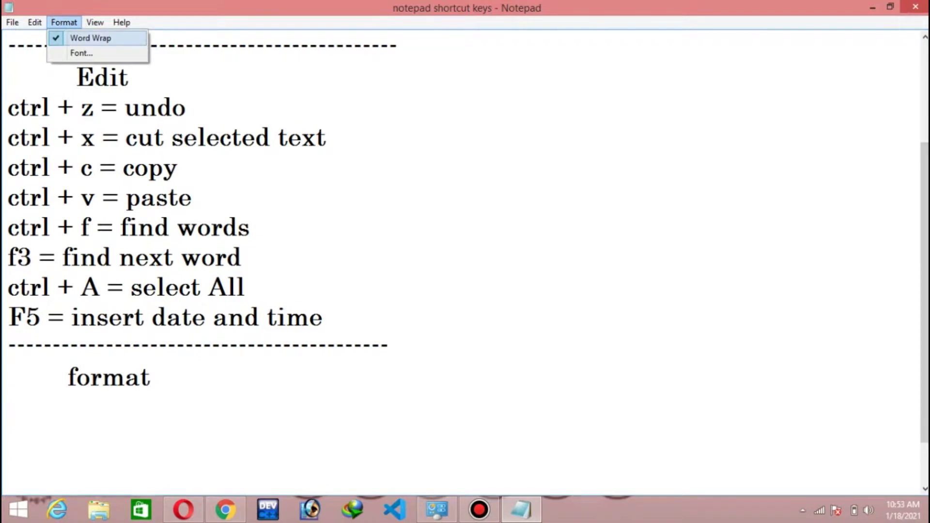
key(Escape)
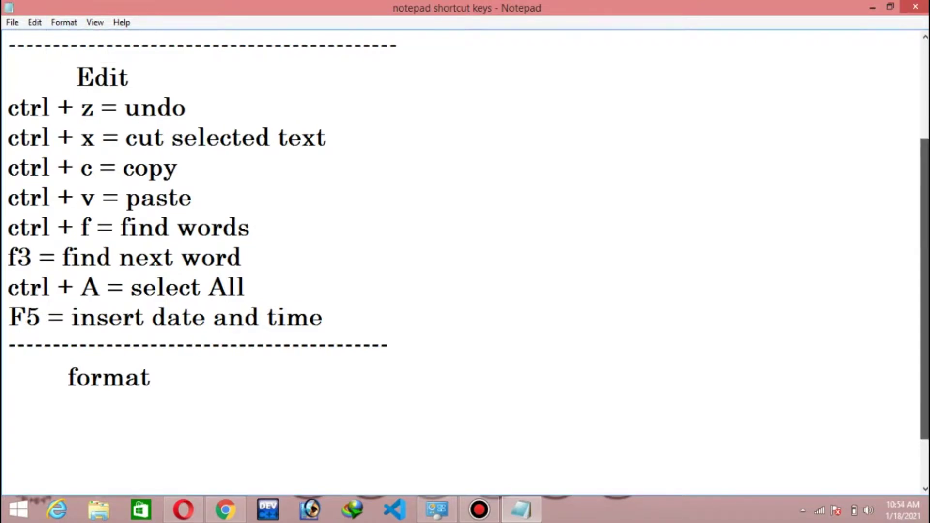
Add "Saif online Academy provides you the computer tips and tracks videos" after the "file" heading, spaced off by tabs
scroll(465, 262, up, 2)
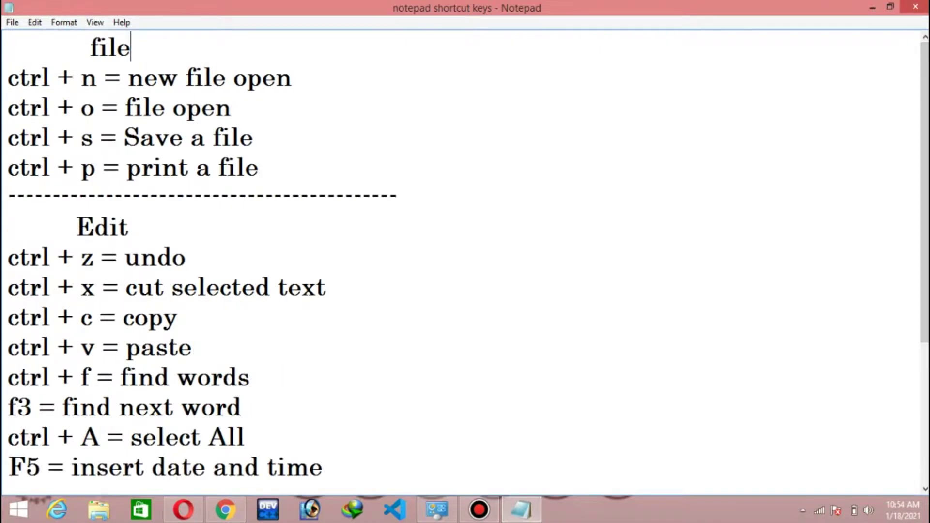
key(Tab)
key(Tab)
key(Tab)
text(A)
key(BackSpace)
text(Saif onl)
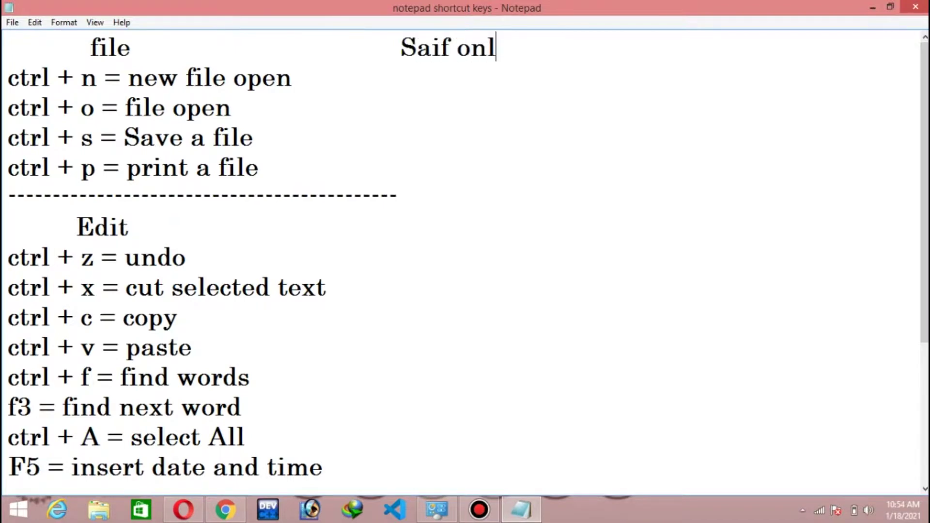
text(ine Aca)
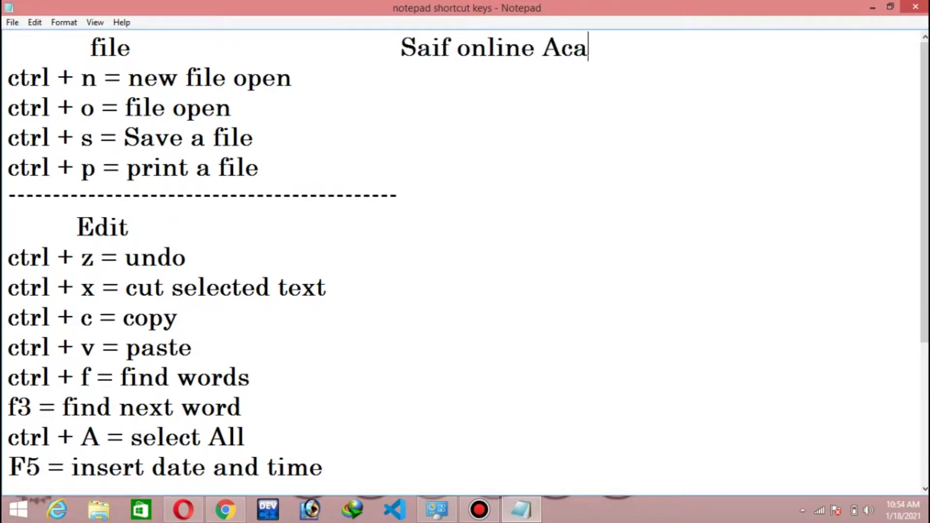
text(demy prov)
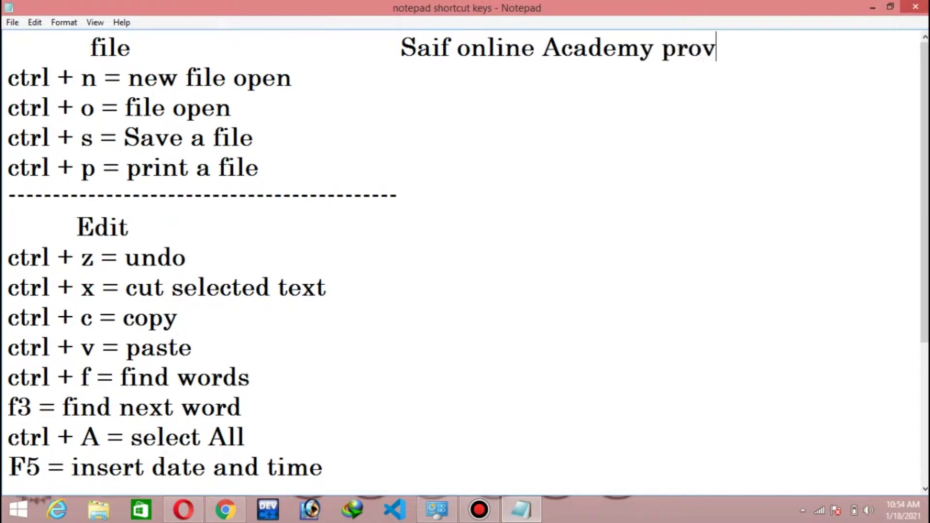
text(ides you)
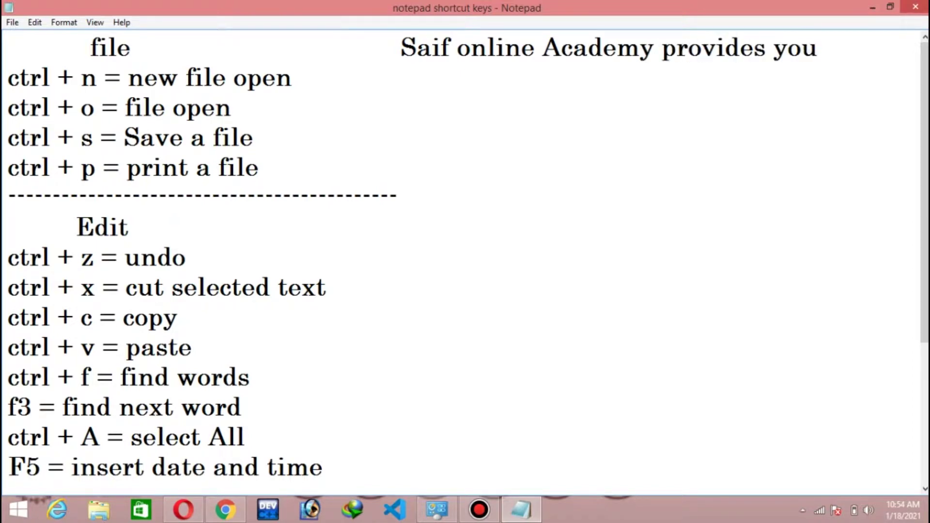
text( the )
text(com)
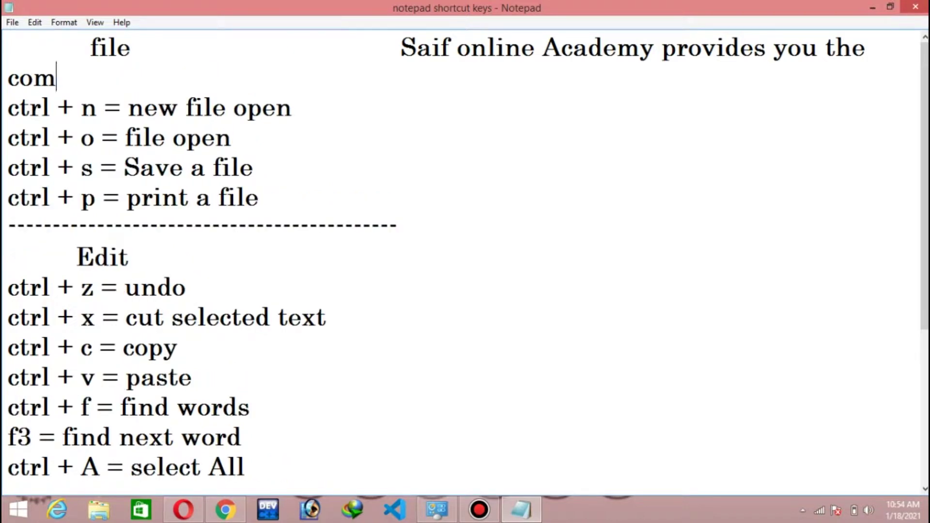
text(p)
key(BackSpace)
text(pu)
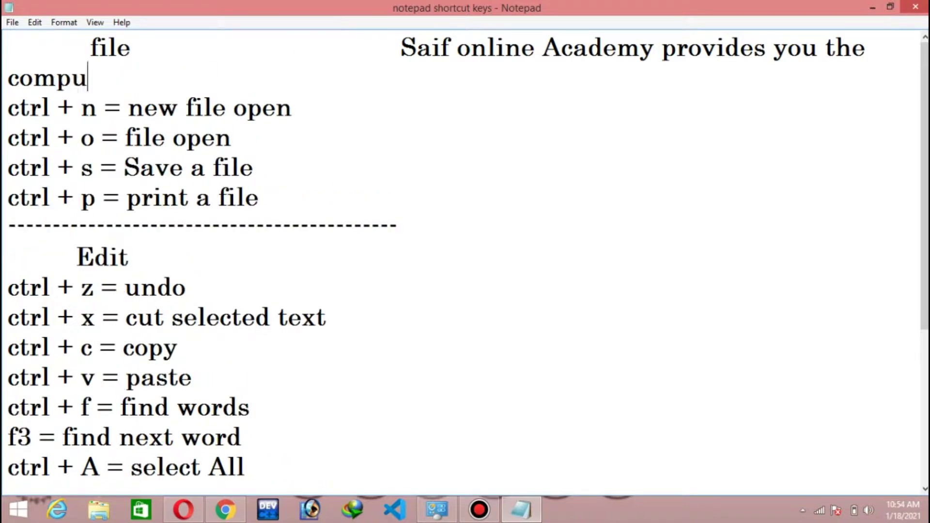
text(ter ti)
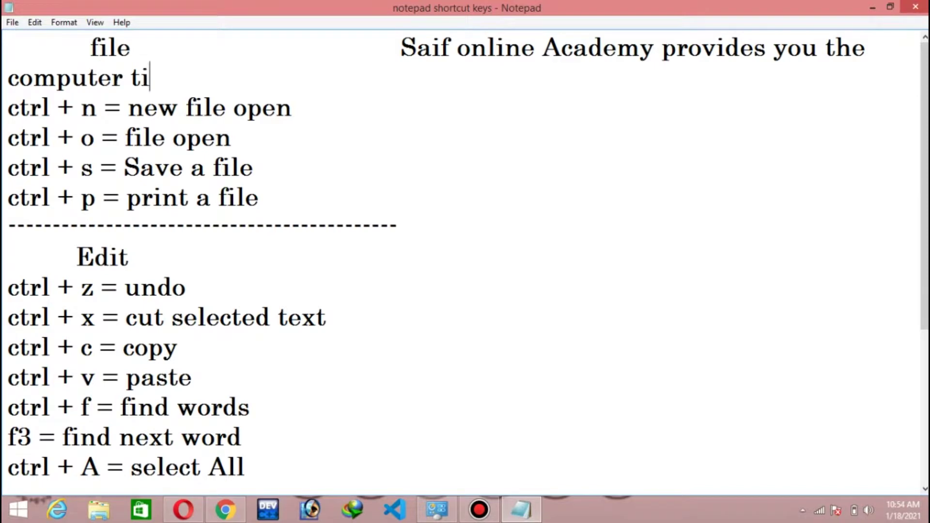
text(ps and t)
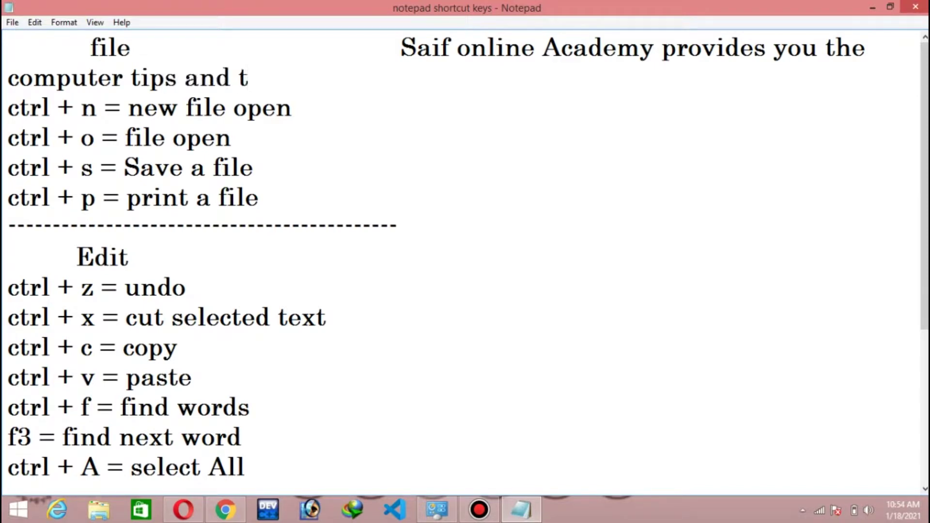
text(racks v)
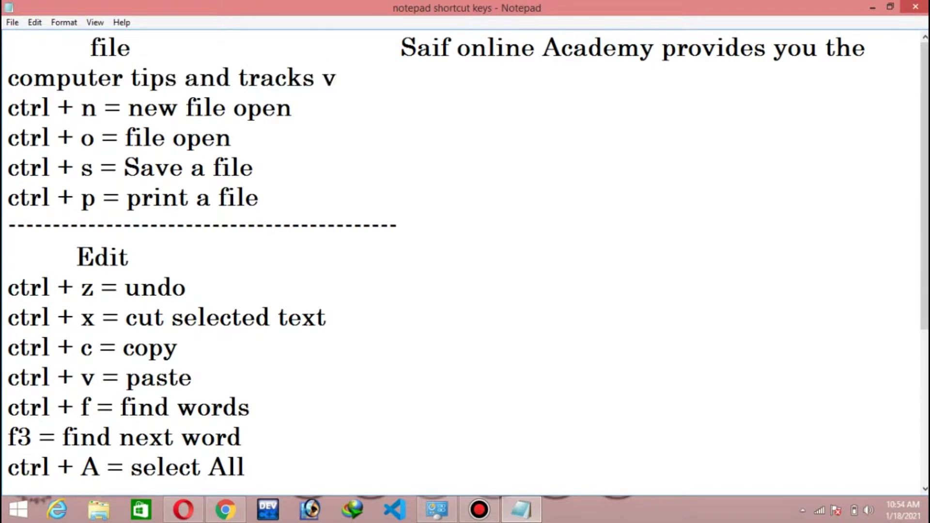
text(ideos)
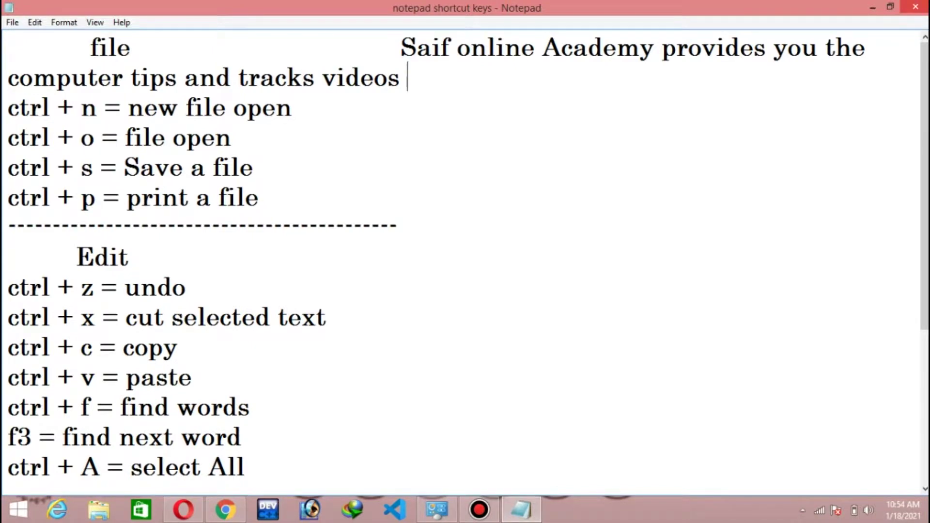
Turn off Word Wrap for the document and check its setting in the format options
key(alt+o)
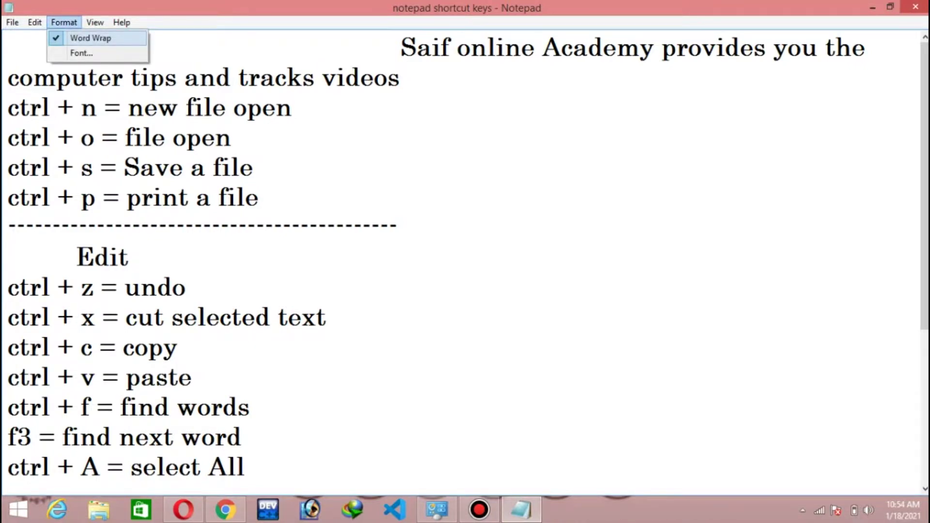
key(Return)
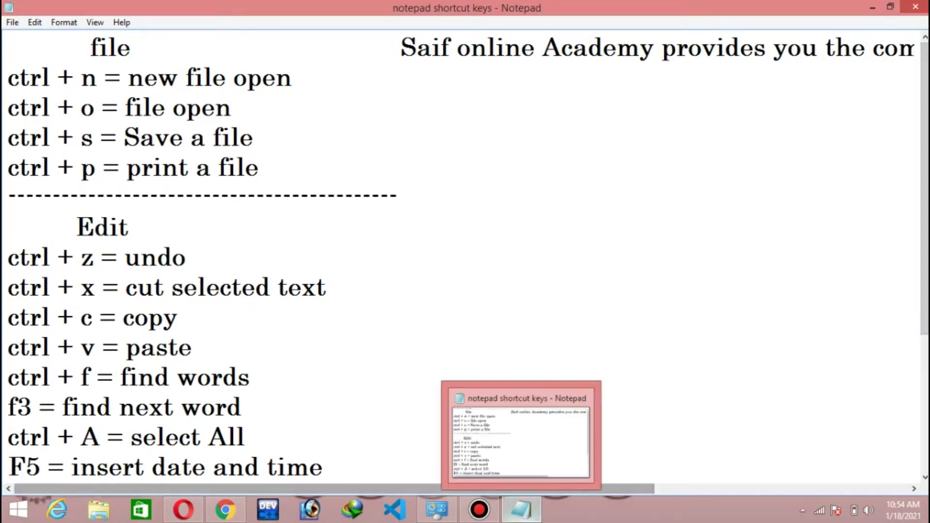
mouse_move(523, 489)
mouse_down()
mouse_move(777, 489)
mouse_move(522, 489)
mouse_up()
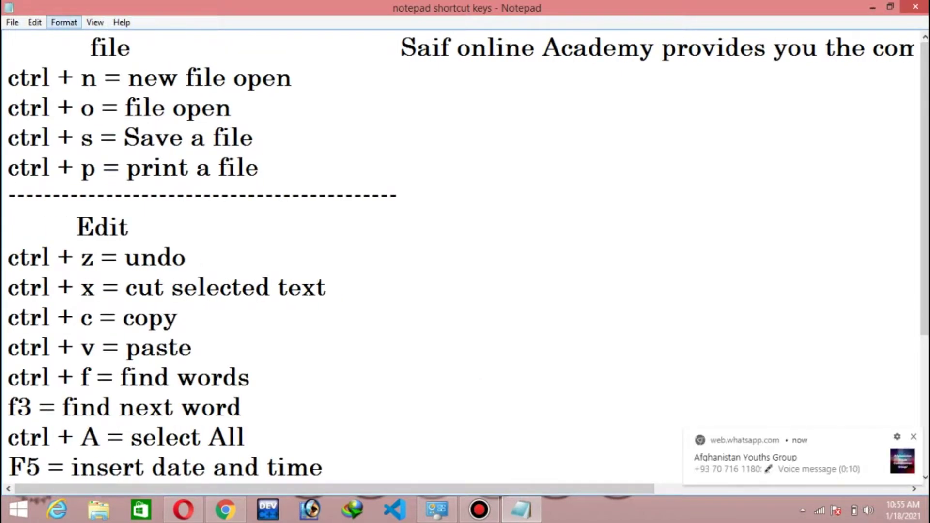
click(63, 22)
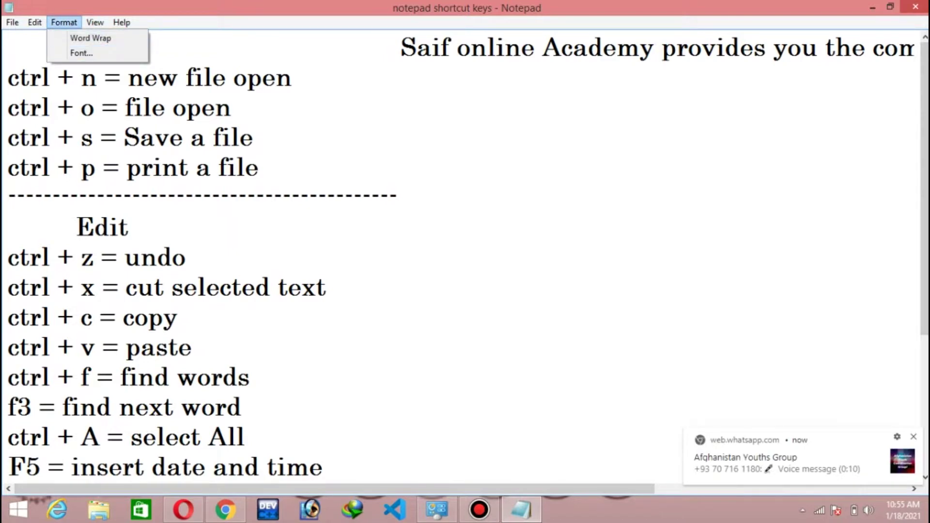
Add filler letters after "ctrl + o = file open" until the line runs past the window edge, and delete them again
click(231, 107)
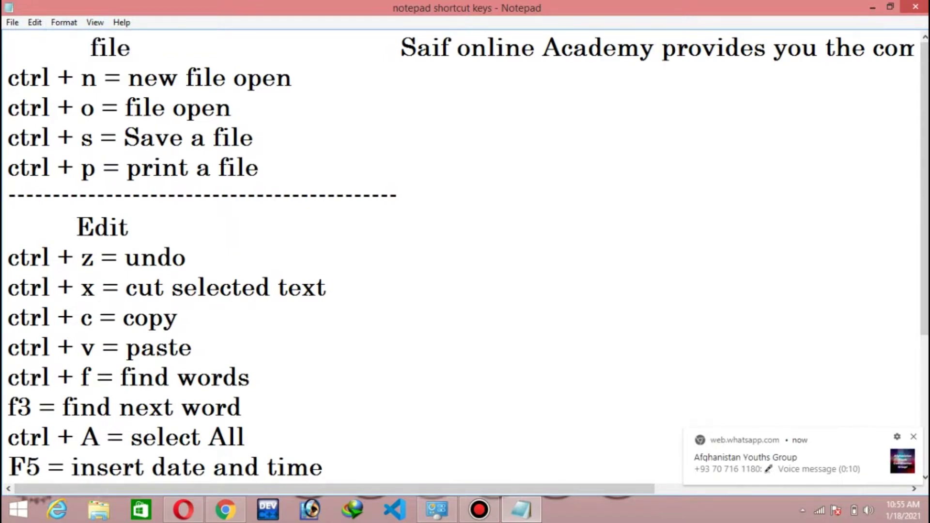
text(fjfgggggggggg)
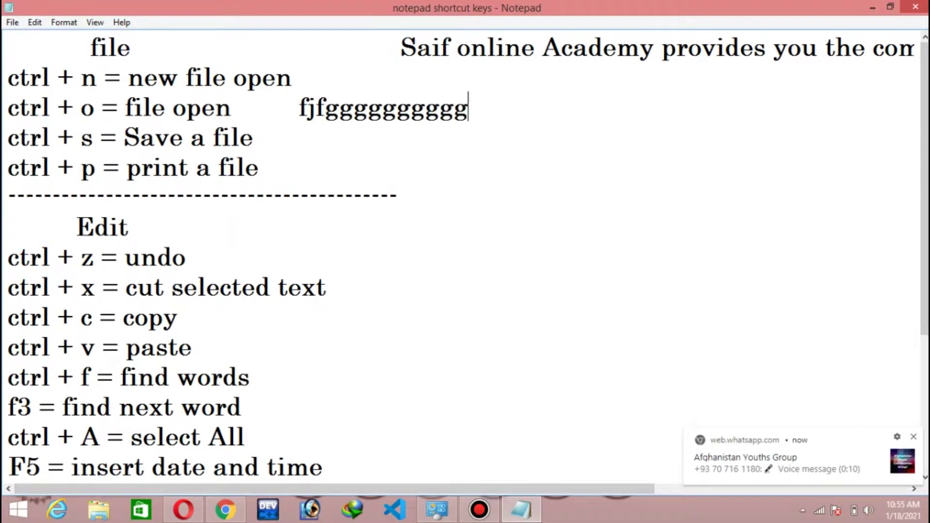
text(gggggggggggggggggggggggggggggggggggggggggggggggggggggggggggggggggggggggggggggggggggggg)
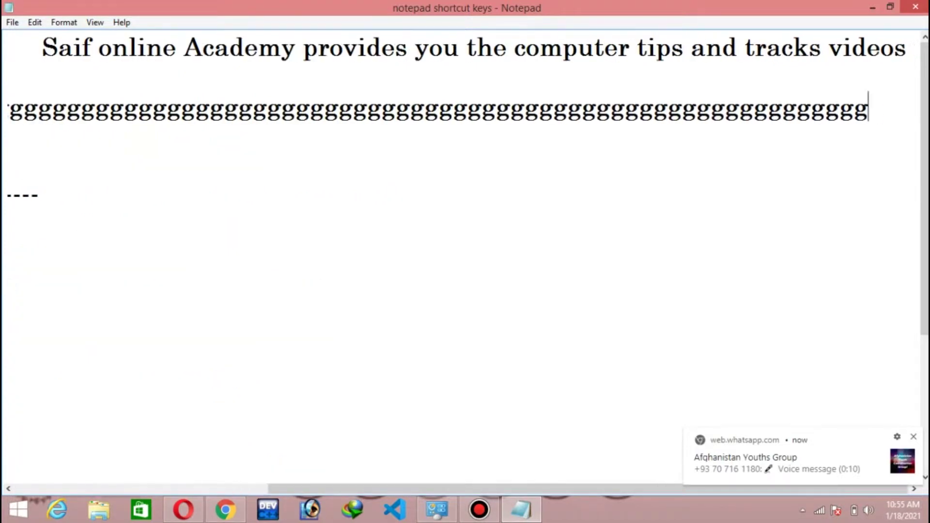
key(BackSpace)
key(BackSpace)
key(BackSpace)
key(BackSpace)
key(BackSpace)
key(BackSpace)
key(BackSpace)
key(BackSpace)
key(BackSpace)
key(BackSpace)
key(BackSpace)
key(BackSpace)
key(BackSpace)
key(BackSpace)
key(BackSpace)
key(BackSpace)
key(BackSpace)
key(BackSpace)
key(BackSpace)
key(BackSpace)
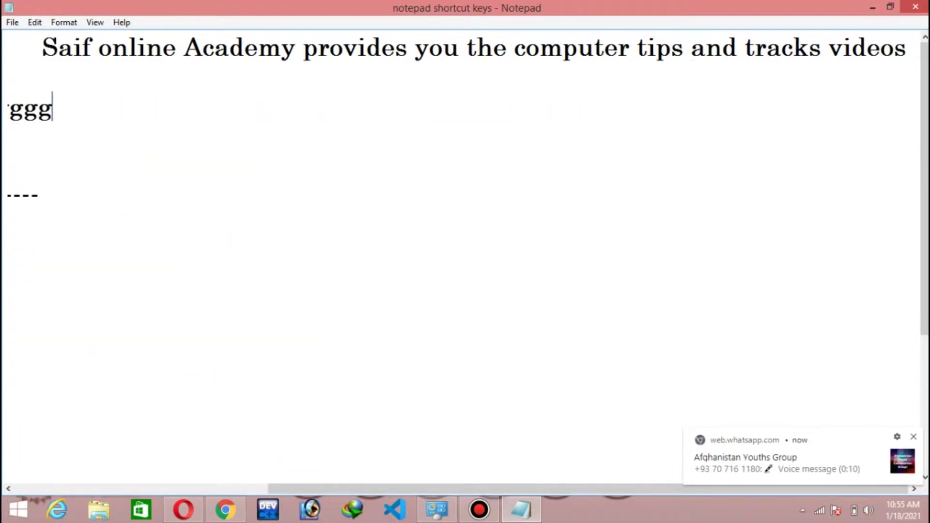
key(BackSpace)
key(BackSpace)
key(BackSpace)
key(BackSpace)
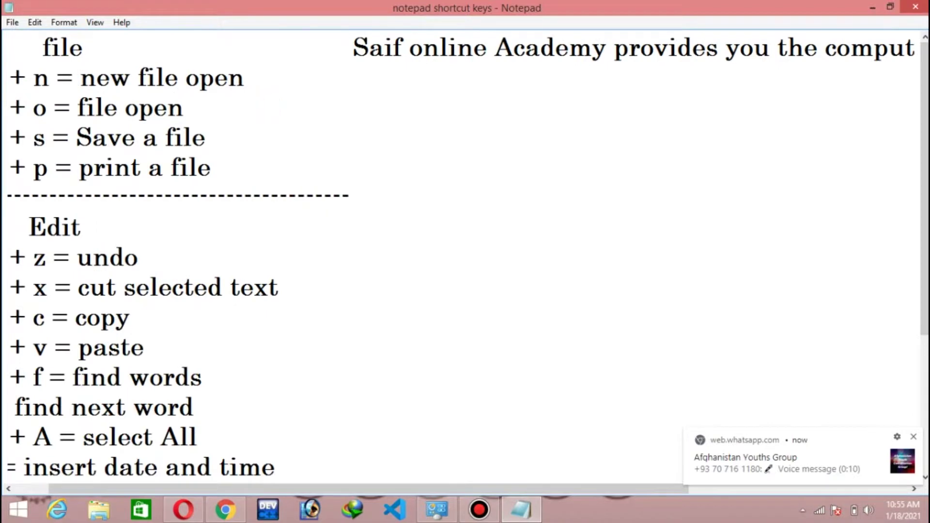
Cut the whole Saif online Academy sentence from the "file" heading line
drag(353, 47, 819, 47)
key(ctrl+x)
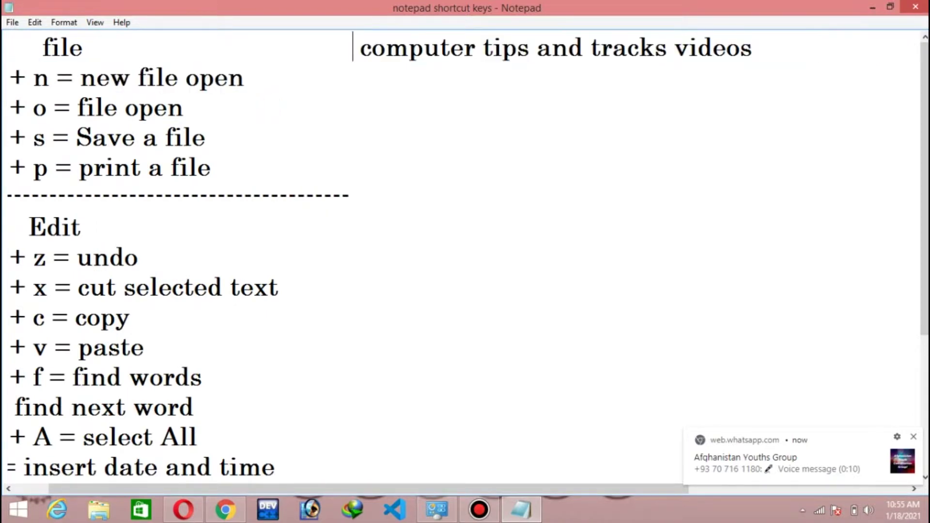
drag(760, 47, 360, 47)
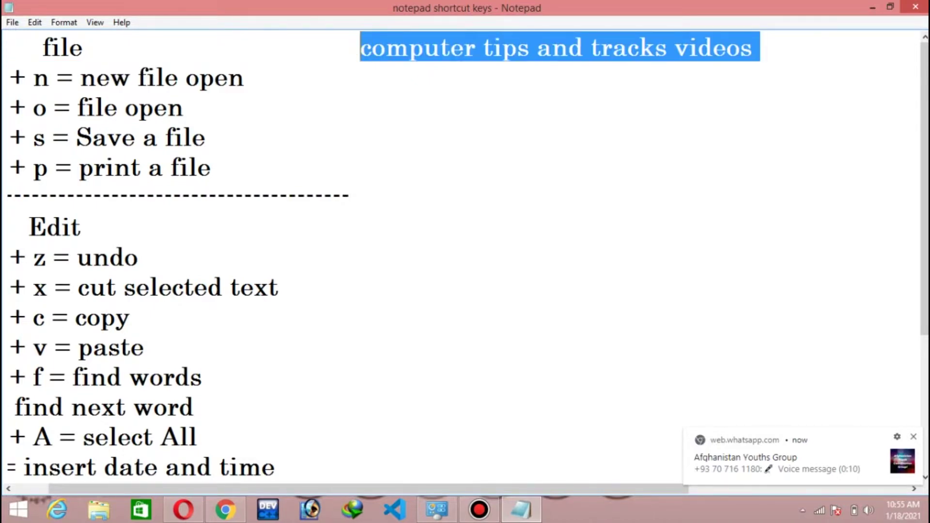
key(ctrl+x)
Look up the Go To command and open the Go To Line dialog, closing it without jumping
click(34, 22)
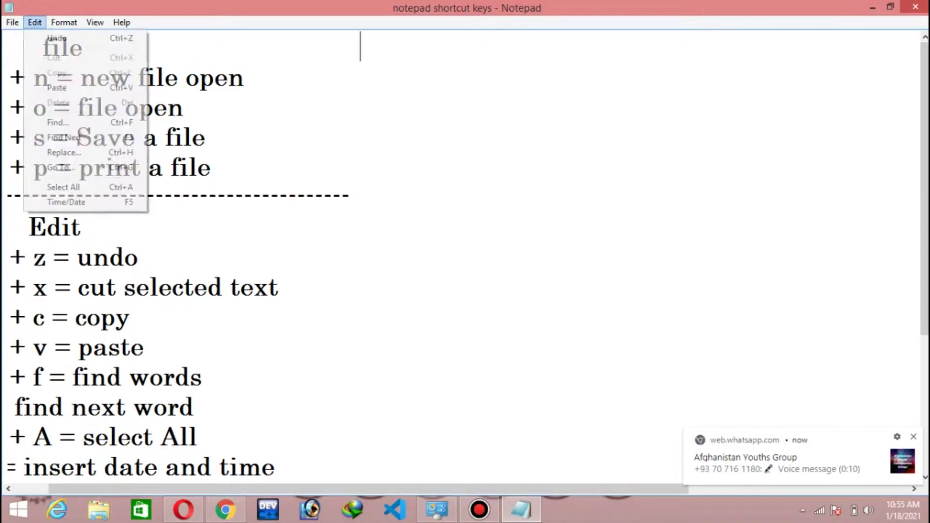
mouse_move(64, 22)
mouse_move(35, 22)
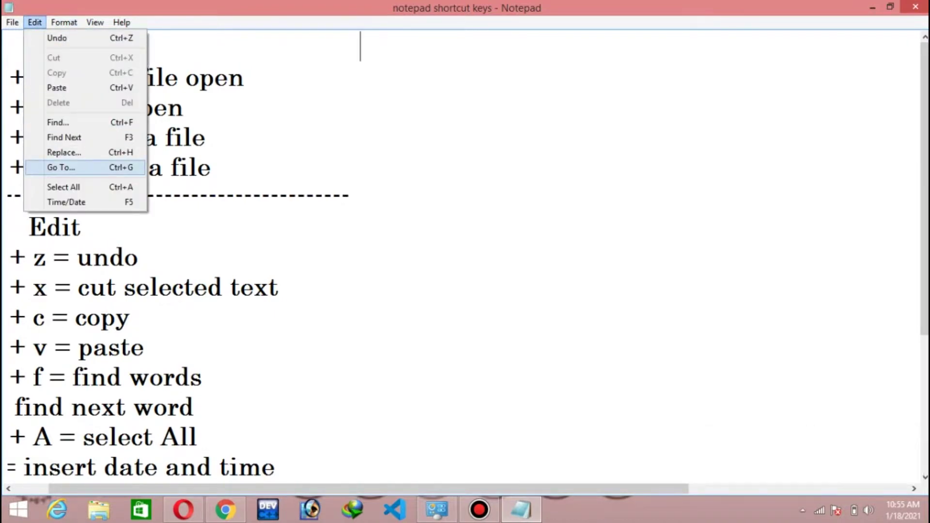
click(232, 138)
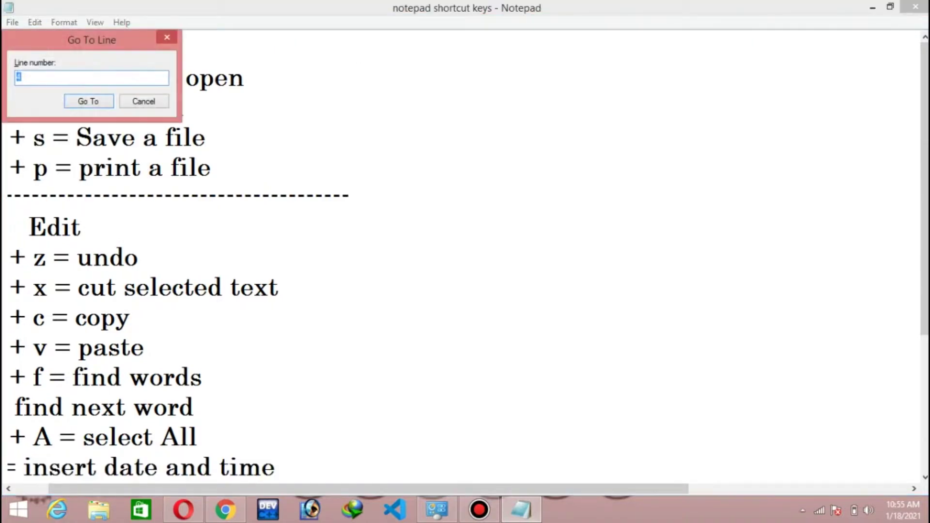
key(Escape)
key(alt+o)
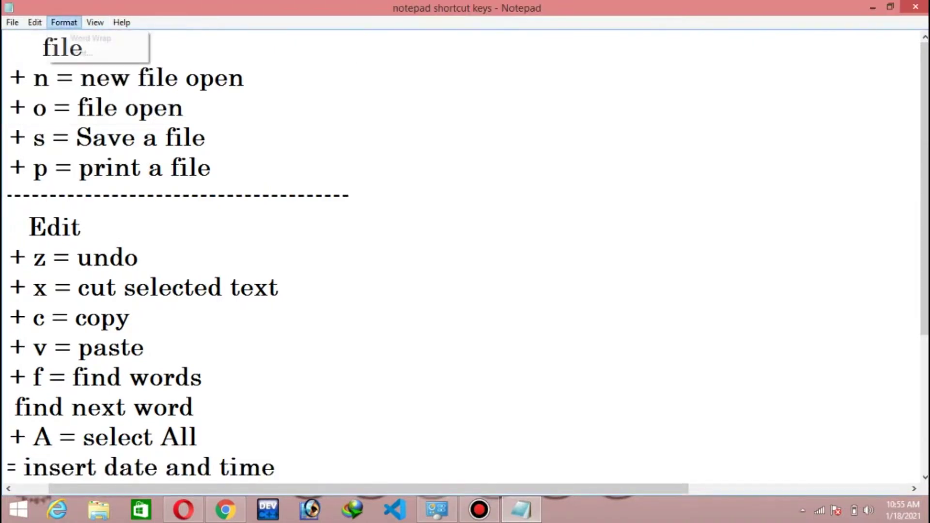
key(Escape)
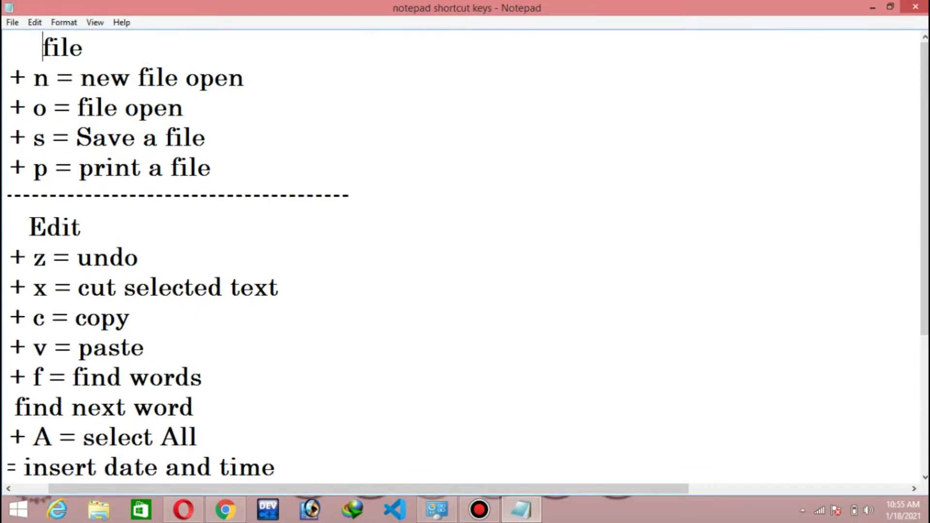
Move the caret down to the Edit heading and check its line number in the Go To Line dialog
drag(368, 489, 335, 489)
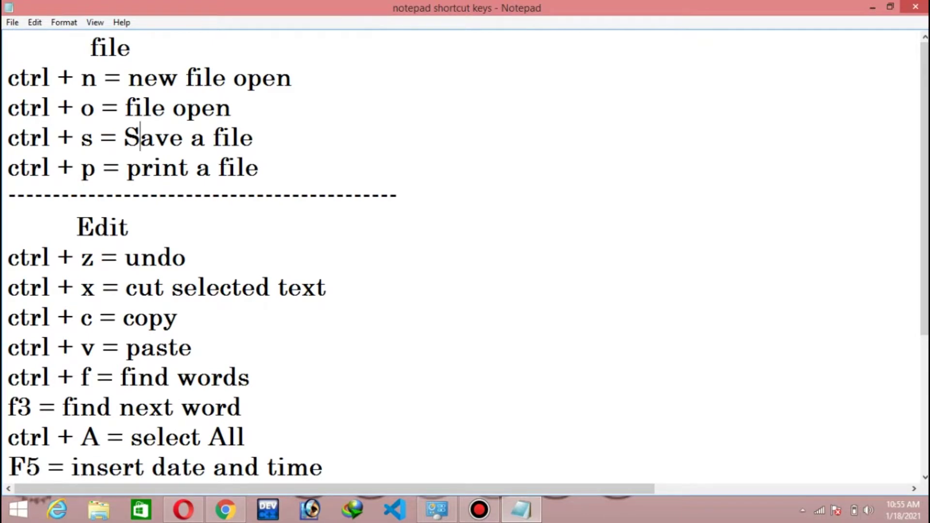
key(Down)
key(Down)
key(Down)
key(Down)
key(Down)
key(Down)
mouse_move(924, 174)
mouse_down()
mouse_move(925, 295)
mouse_move(924, 180)
mouse_up()
click(34, 22)
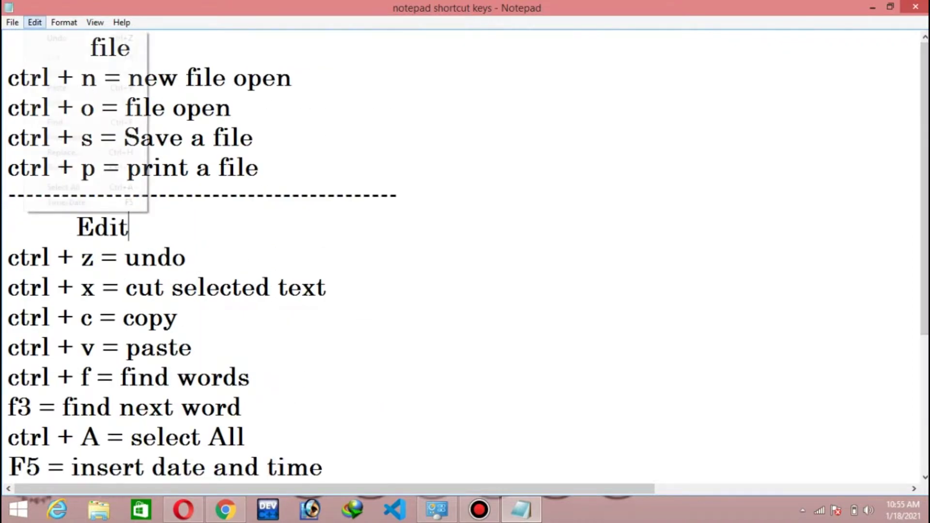
key(Return)
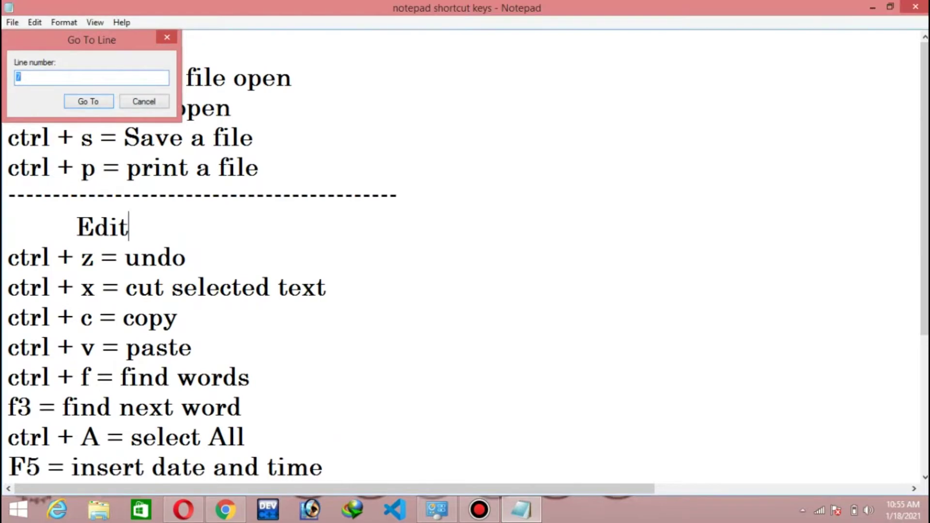
key(Escape)
Jump to line 15 with Go To and locate the "F5 = insert date and time" line
key(ctrl+g)
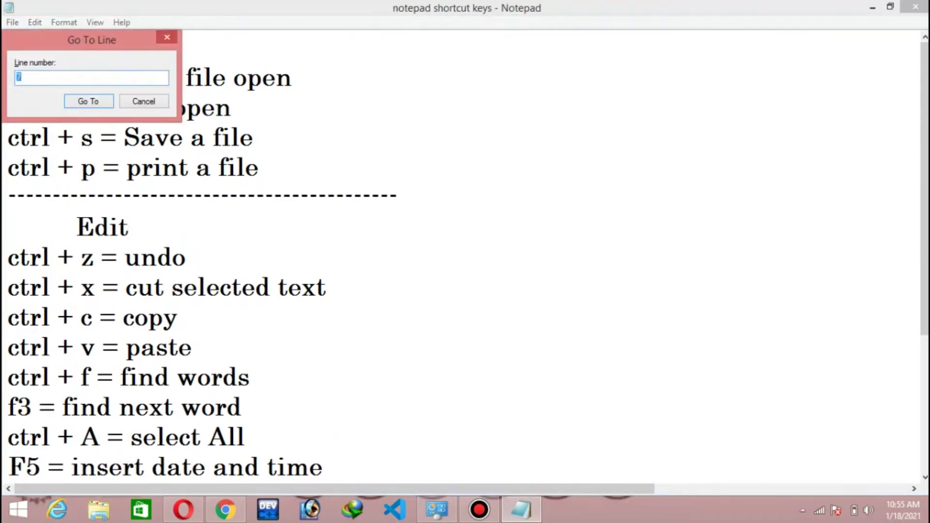
key(BackSpace)
text(15)
key(Return)
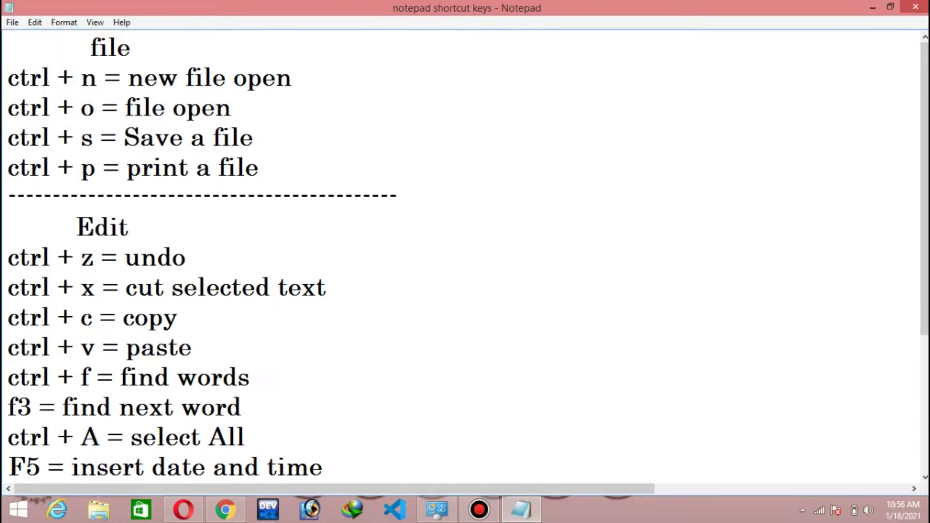
drag(924, 68, 925, 150)
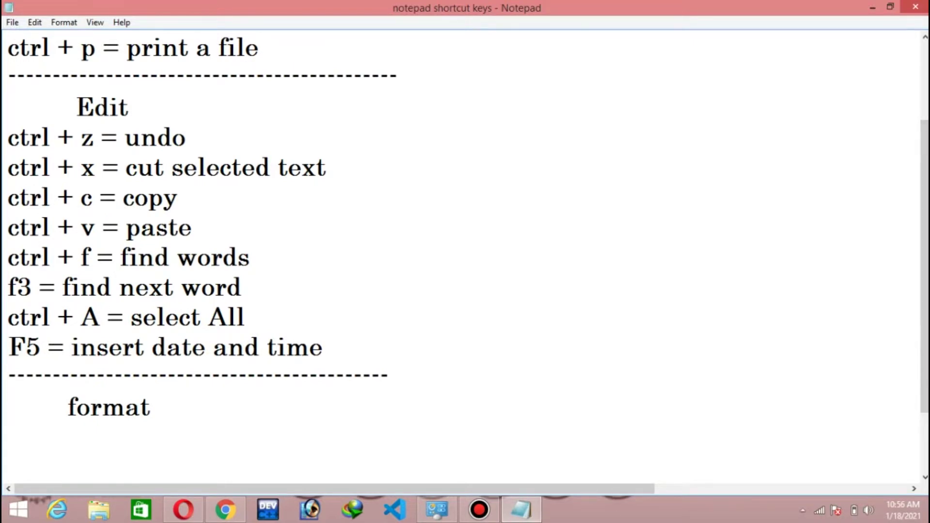
click(41, 347)
click(9, 347)
Jump back to line 1 of the list with Go To
key(alt+Tab)
key(ctrl+g)
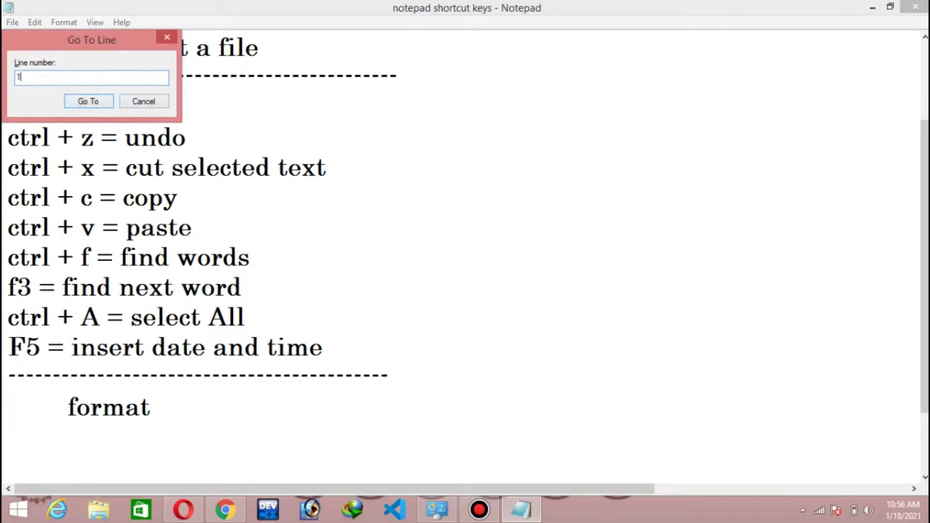
key(Return)
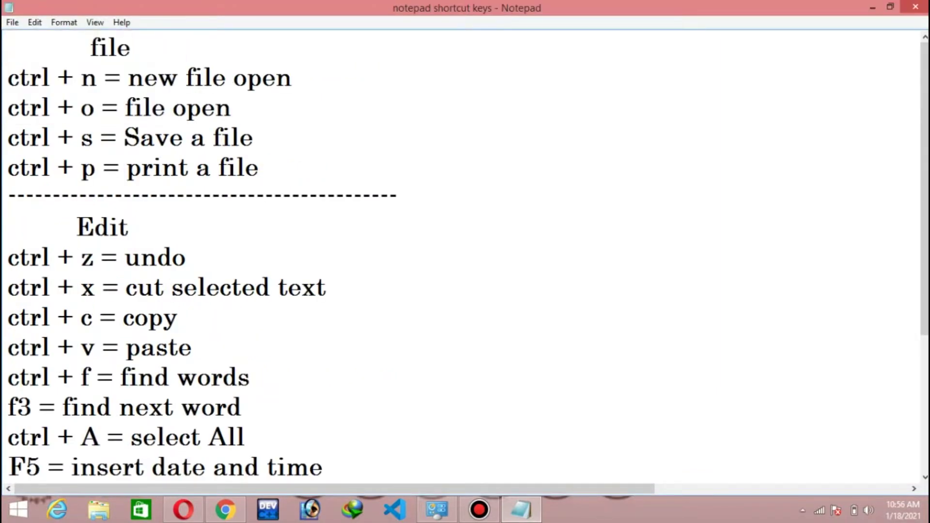
mouse_move(924, 184)
mouse_down()
mouse_move(924, 320)
mouse_move(925, 175)
mouse_up()
Turn Word Wrap back on and check whether the Go To command is available
click(64, 22)
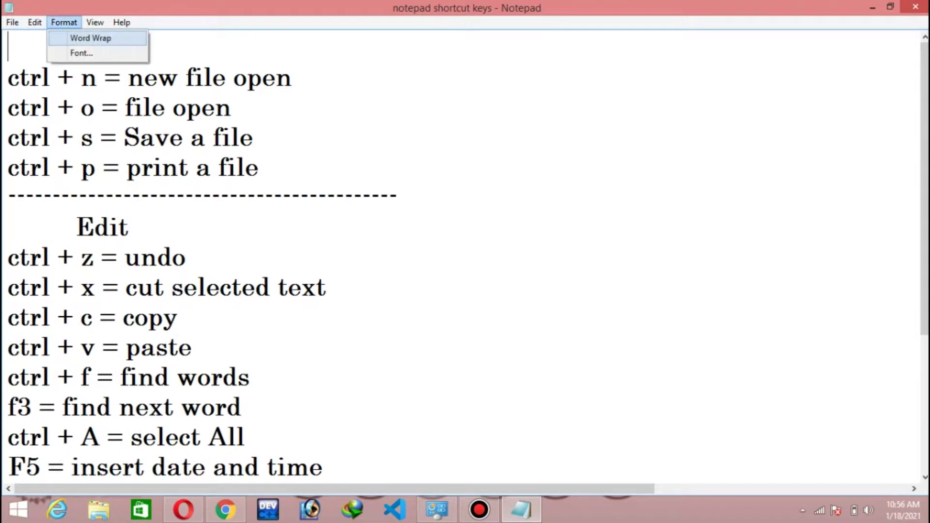
click(91, 38)
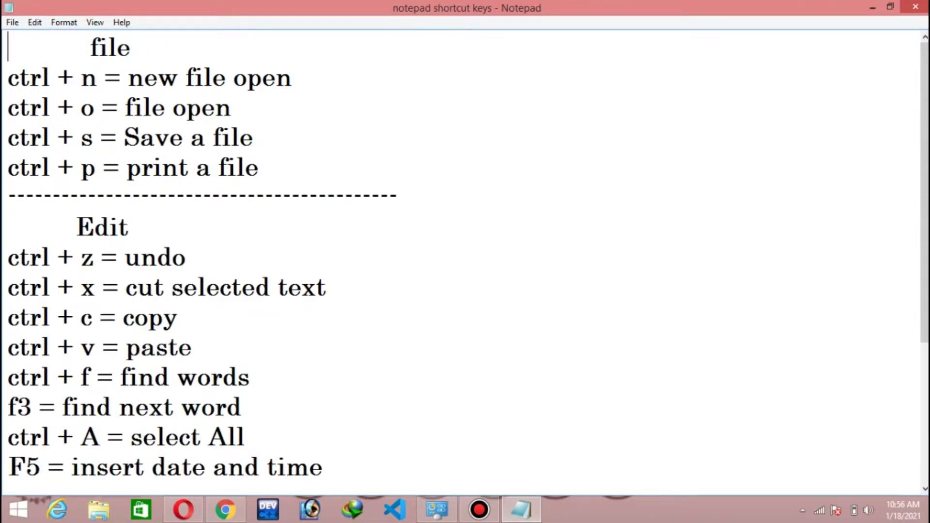
text(g)
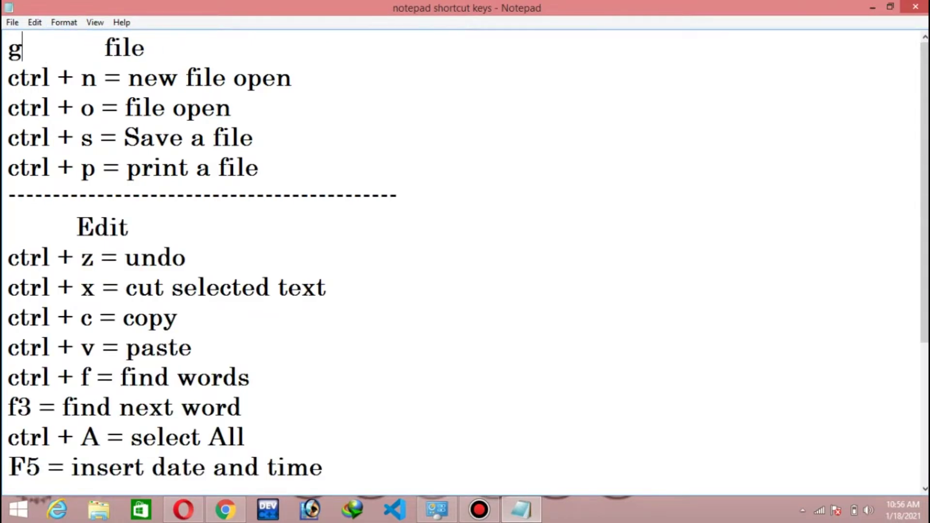
key(BackSpace)
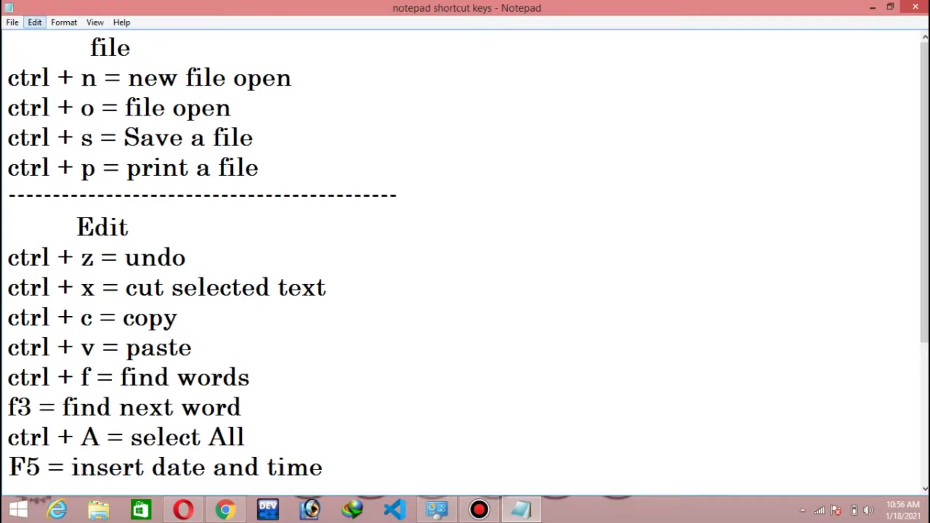
click(35, 23)
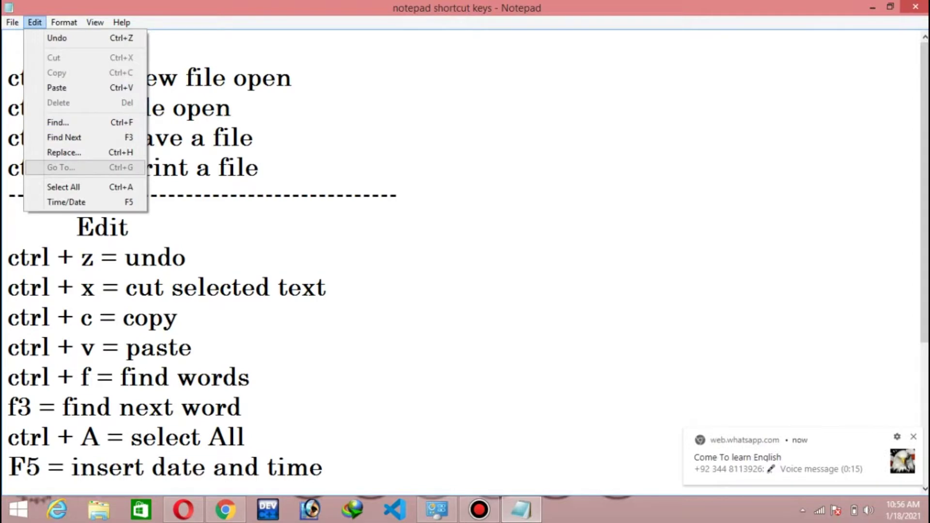
click(260, 167)
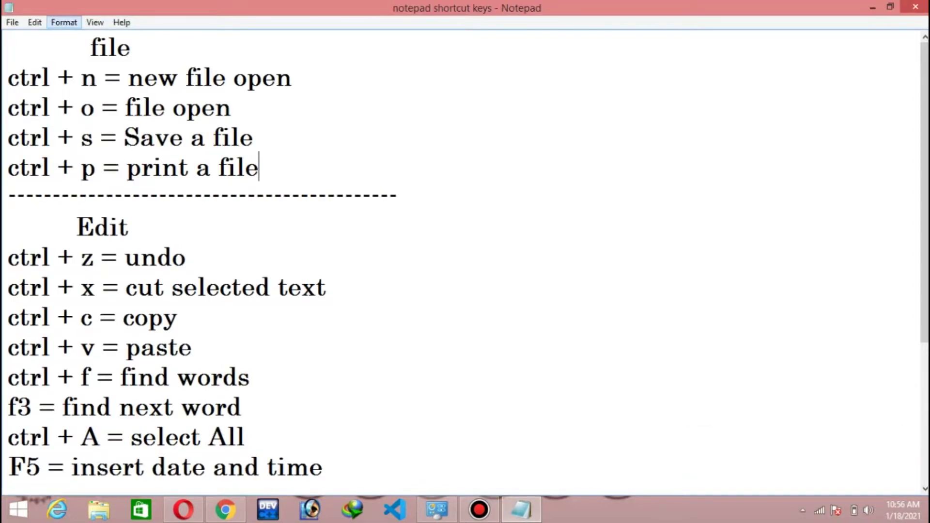
Change the document font to Kaufmann BT, Bold Oblique, size 48, with the Western script
click(64, 22)
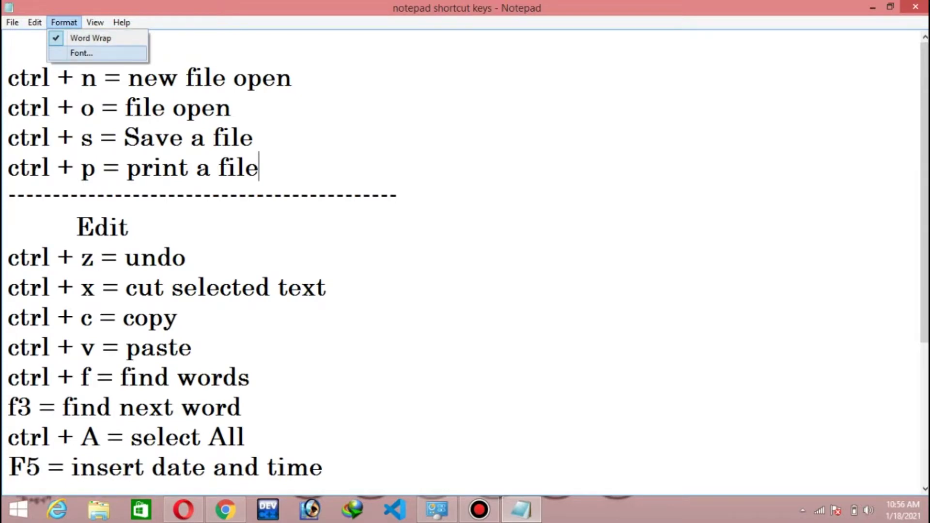
key(Return)
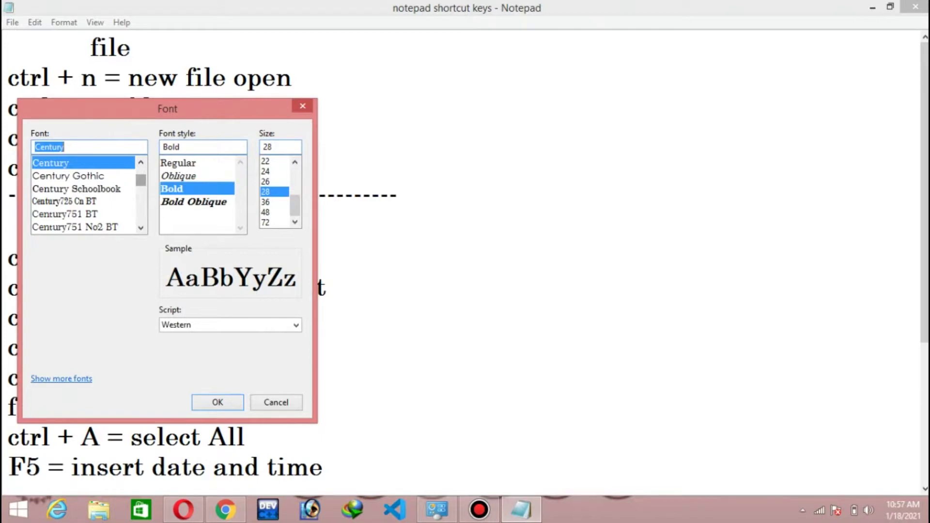
scroll(82, 194, down, 6)
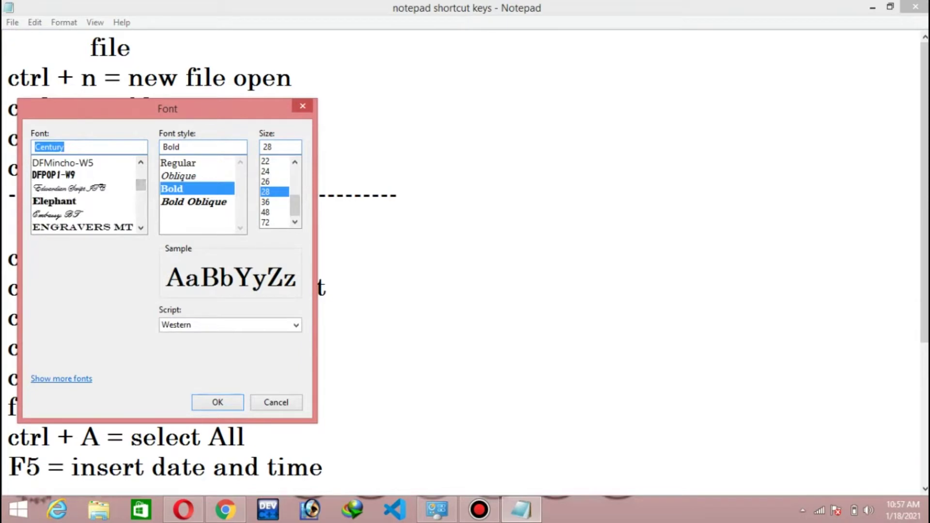
scroll(83, 194, down, 15)
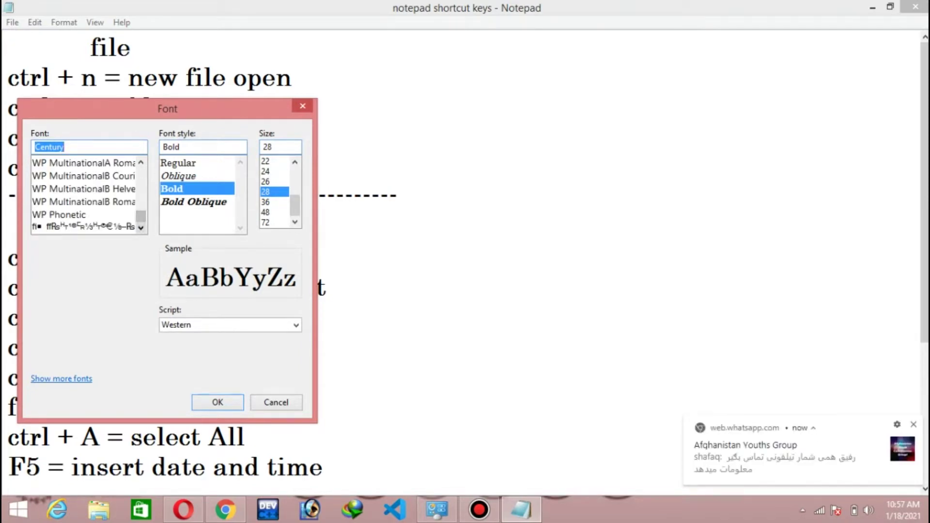
scroll(82, 194, up, 10)
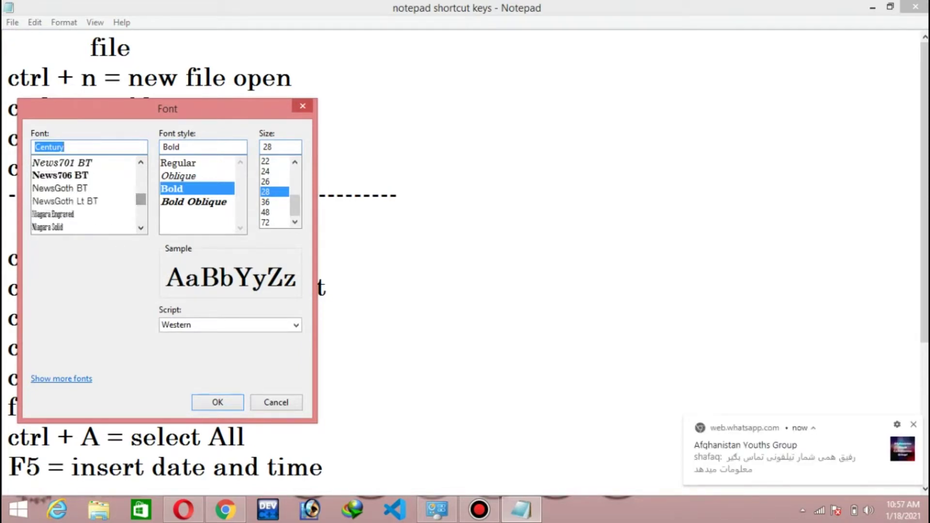
scroll(82, 194, up, 10)
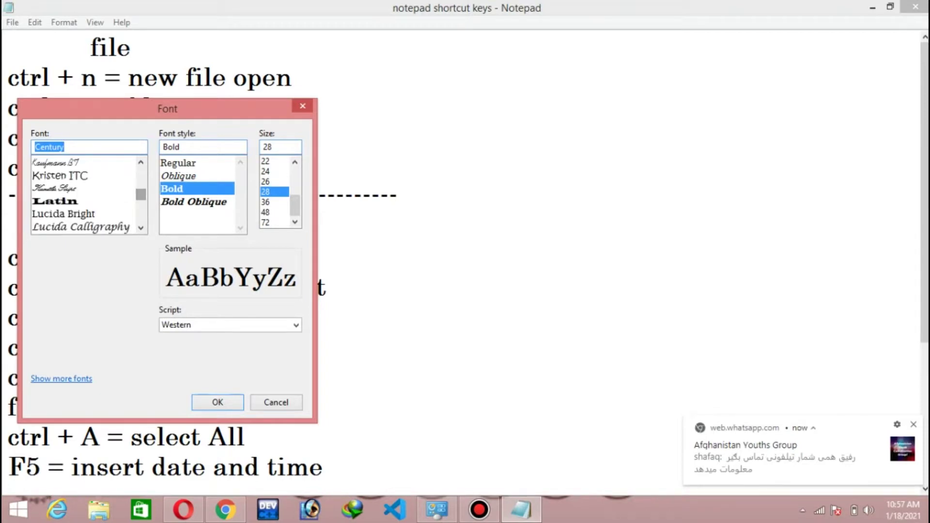
click(56, 163)
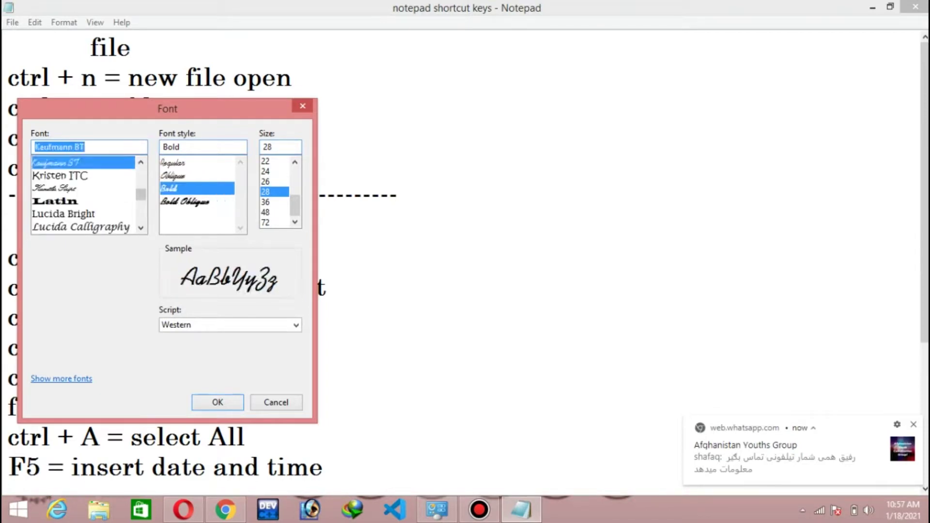
click(185, 202)
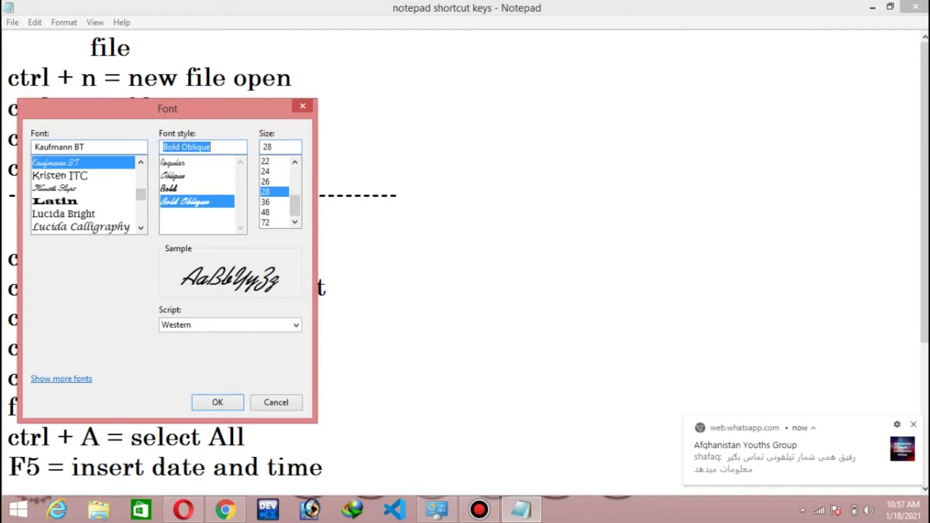
click(274, 202)
click(274, 212)
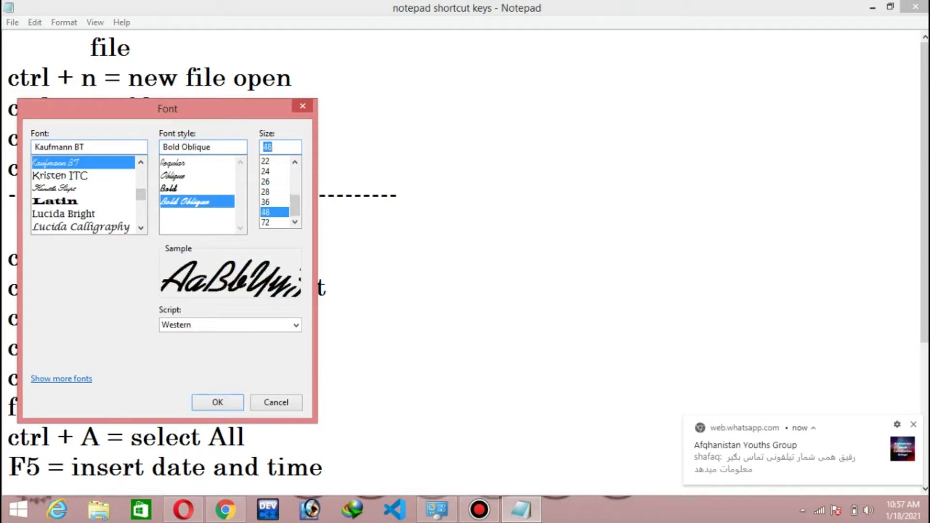
click(296, 325)
click(295, 324)
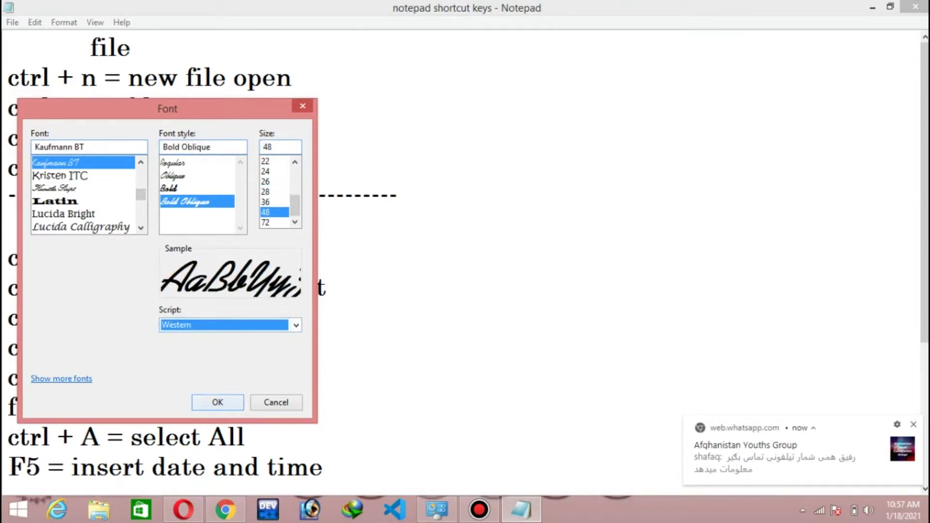
key(Return)
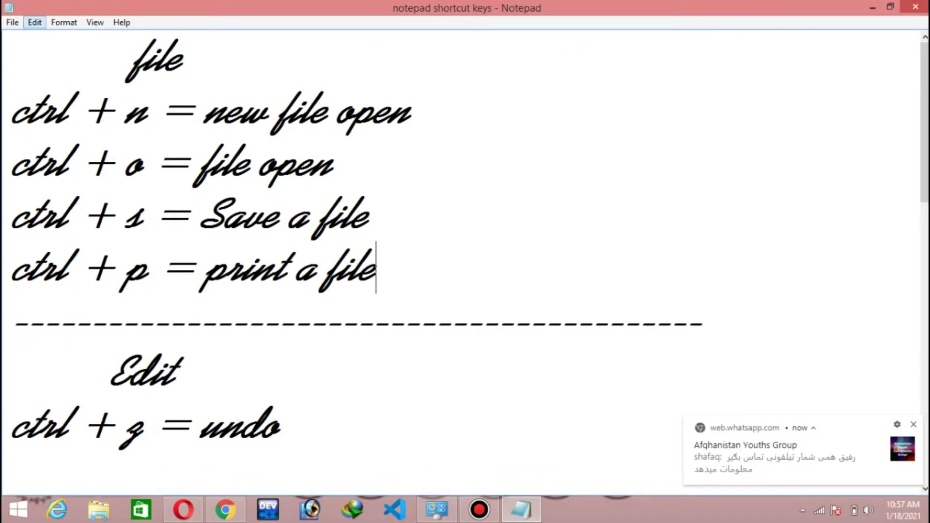
Choose Clarendon Blk BT as the document font, with the Black style and size 24
click(63, 22)
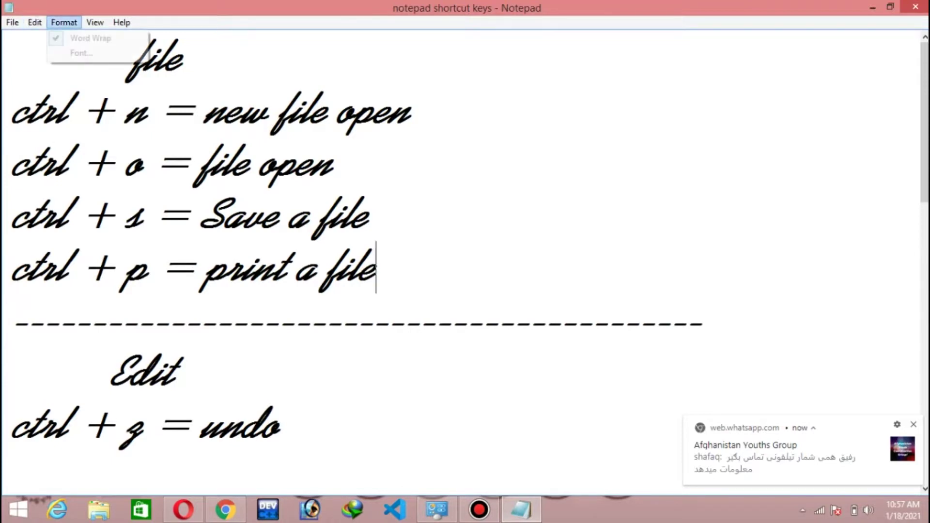
click(81, 53)
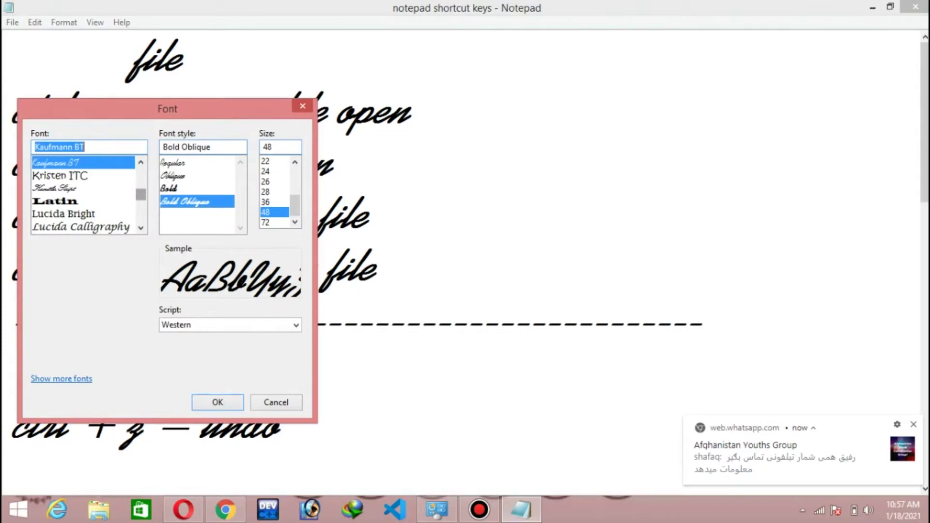
mouse_move(140, 194)
mouse_down()
mouse_move(141, 173)
mouse_move(141, 182)
mouse_up()
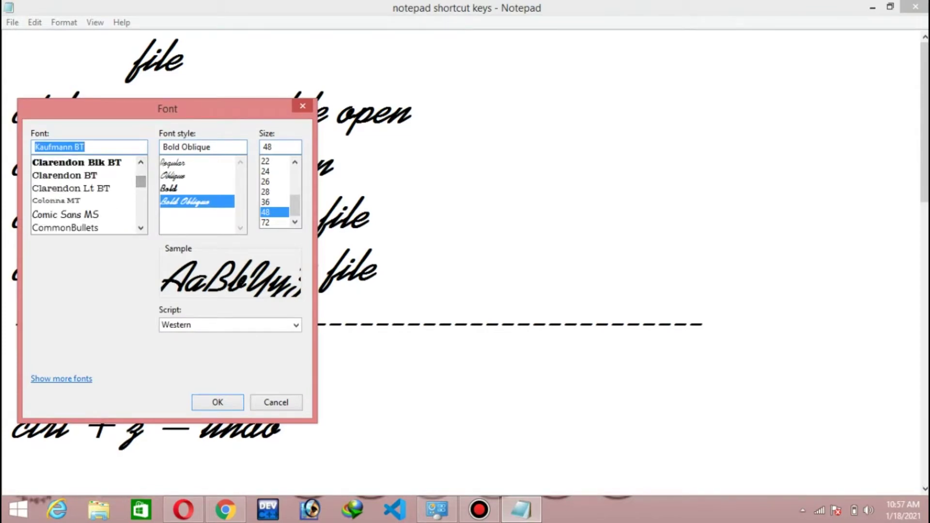
click(76, 163)
click(174, 163)
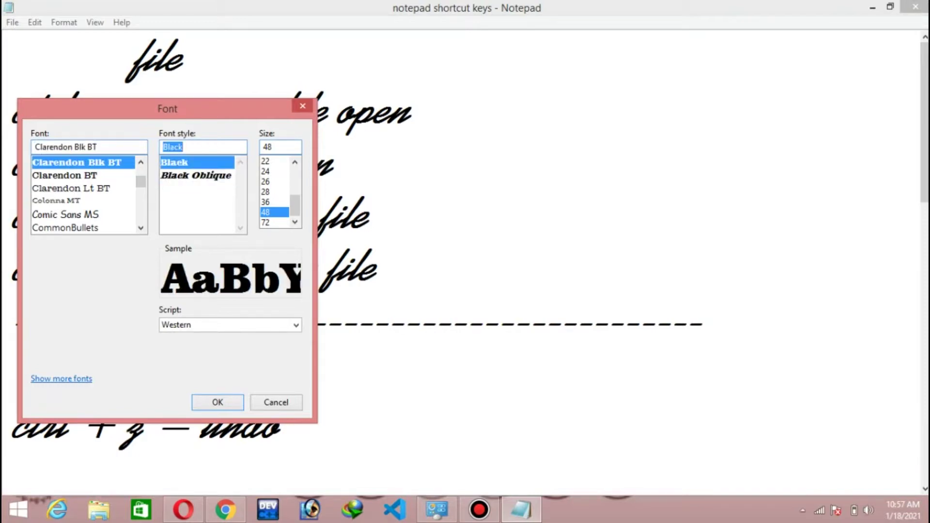
click(274, 192)
click(274, 172)
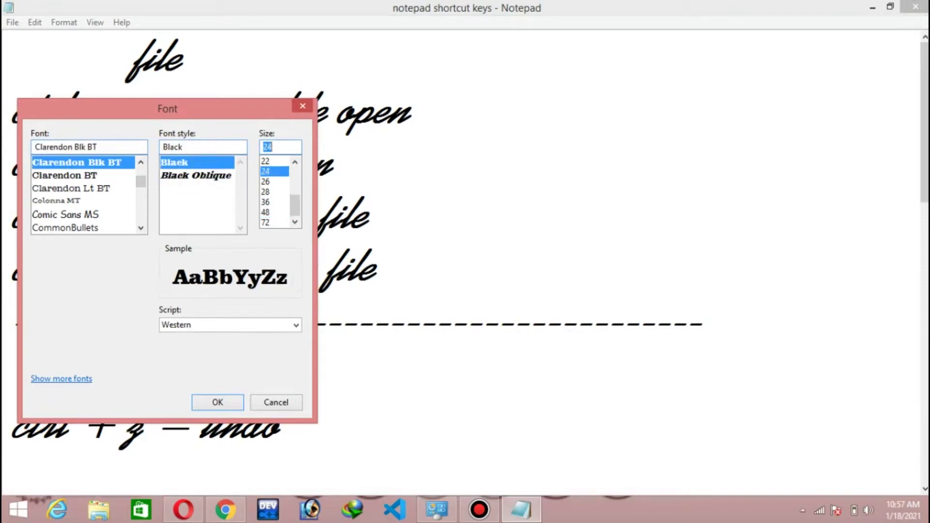
mouse_move(294, 206)
mouse_down()
mouse_move(295, 189)
mouse_move(294, 205)
mouse_up()
Preview the Turkish script in the font settings, set the script back to Western and apply the font
click(296, 326)
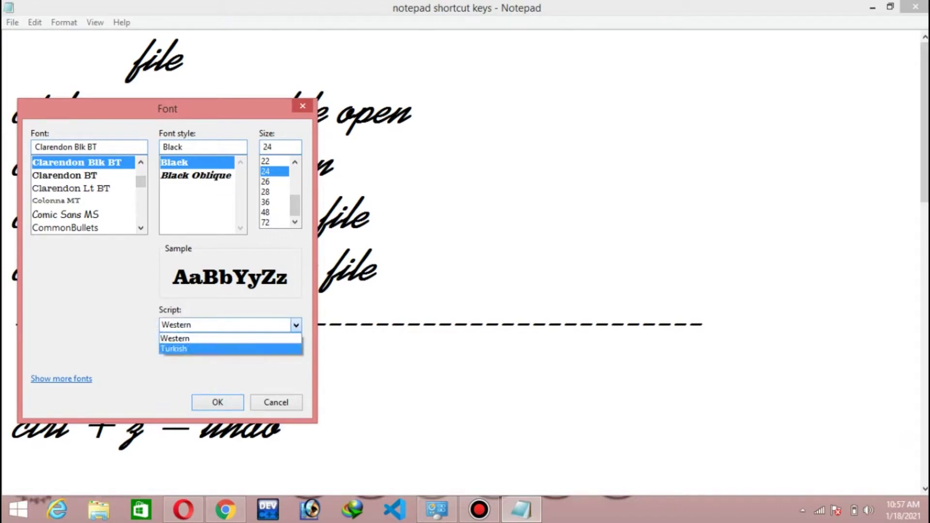
key(Return)
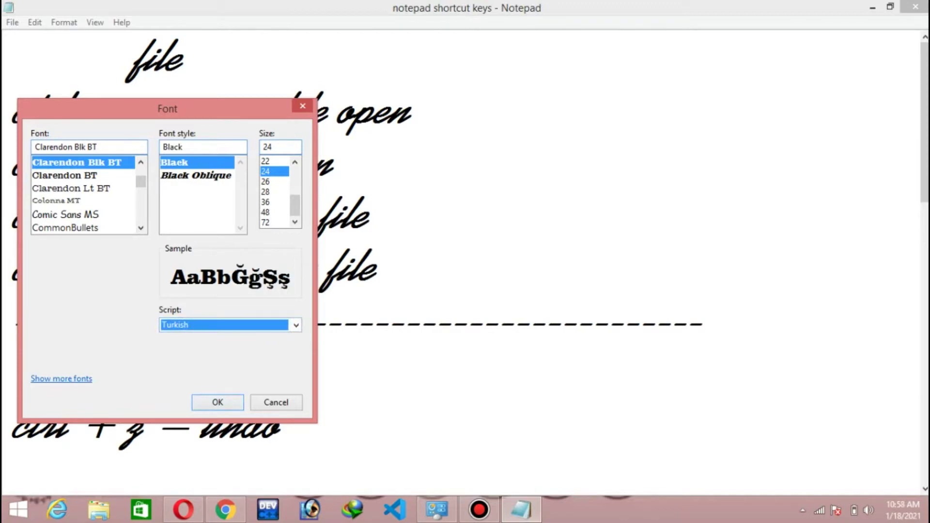
key(alt+Down)
key(Up)
key(Return)
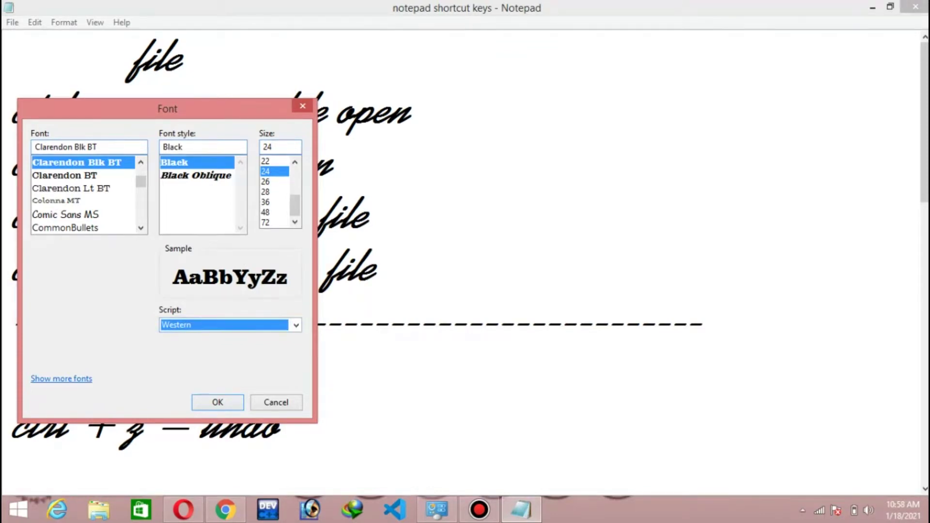
key(Return)
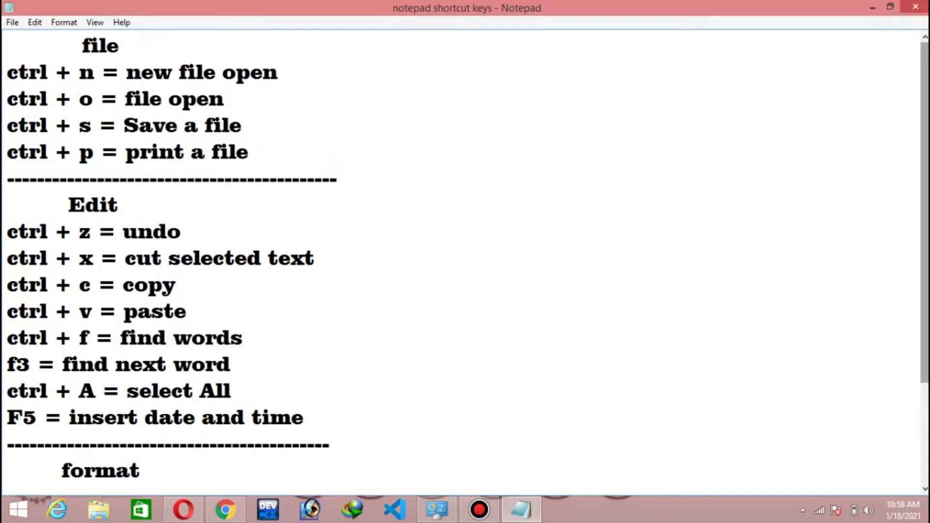
Write the line "we give the style to our text" beneath the format heading
scroll(465, 262, down, 1)
scroll(465, 262, down, 1)
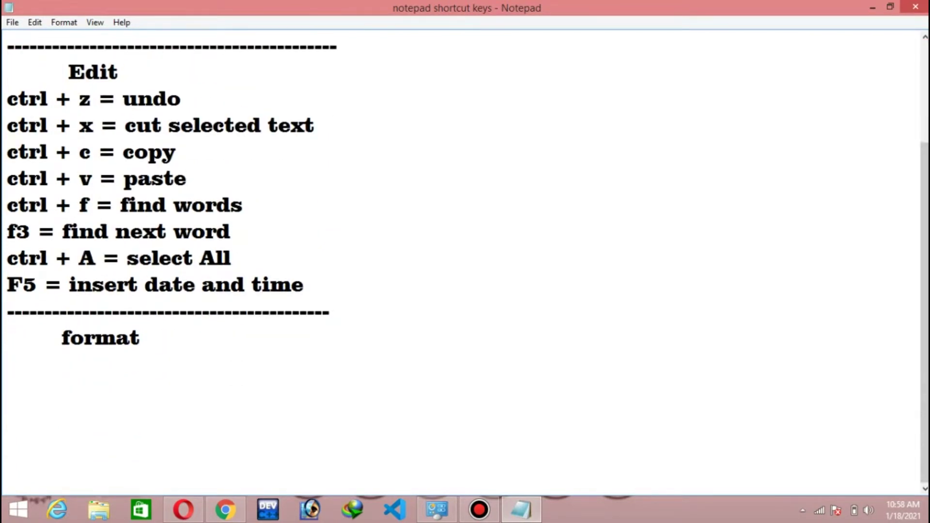
scroll(465, 262, up, 2)
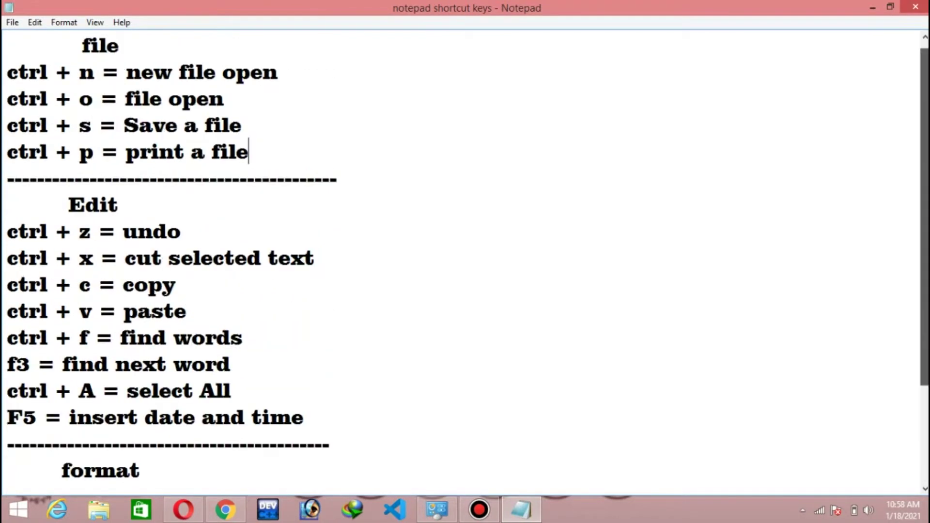
scroll(465, 262, down, 2)
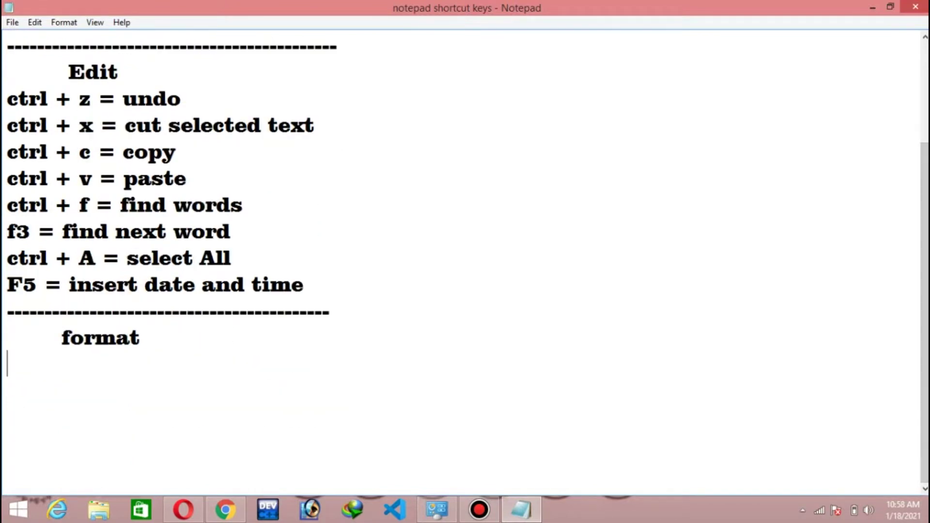
text(t)
key(BackSpace)
text(we g)
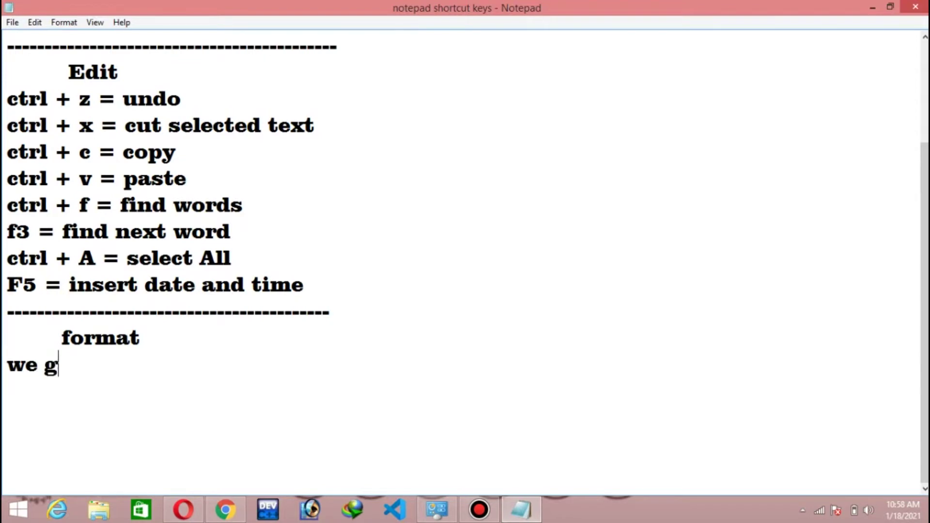
text(ive th)
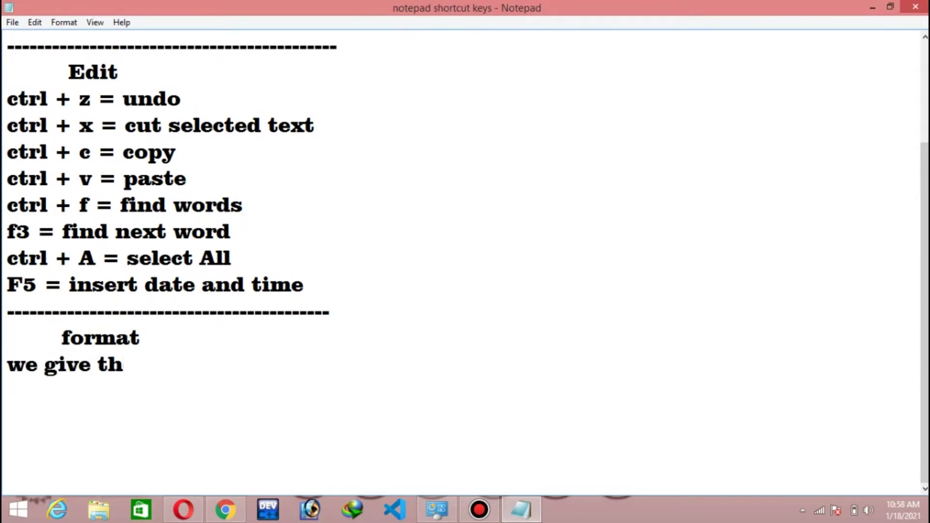
text(e sty)
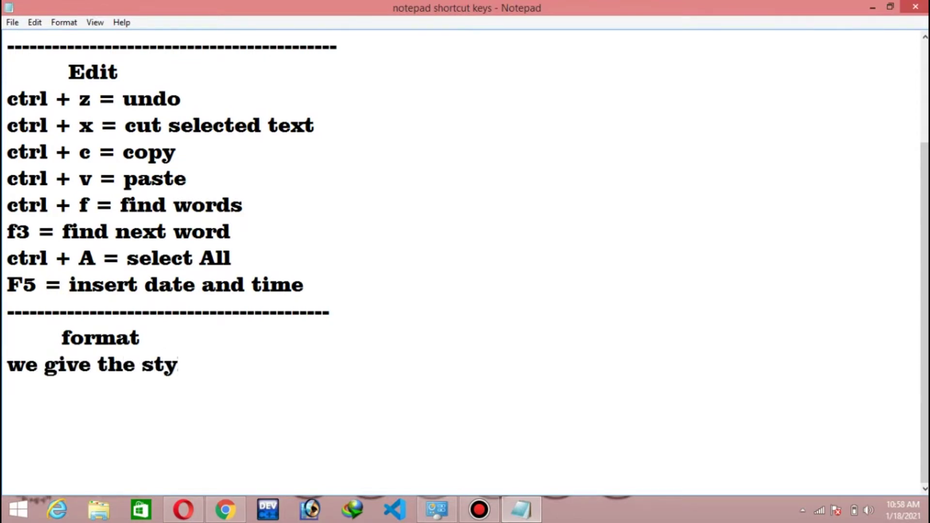
text(le to ou)
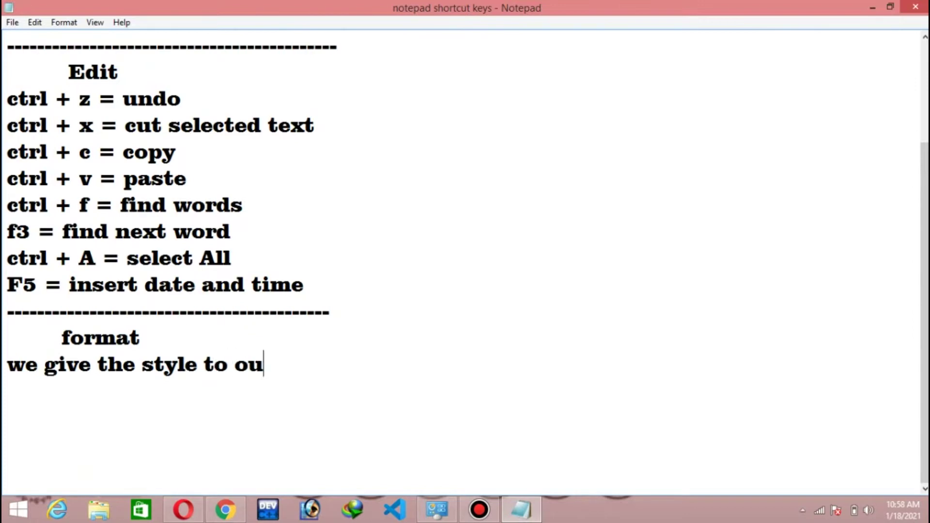
text(r text)
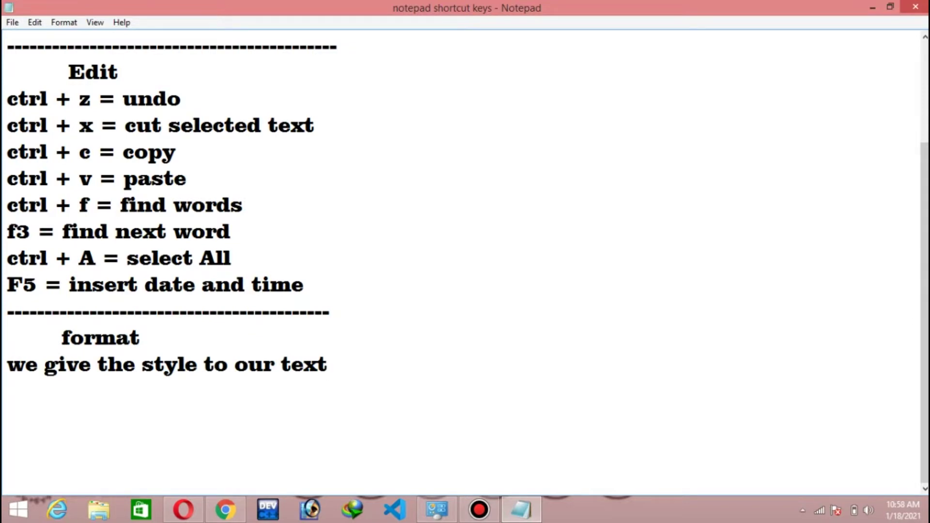
Insert the label "font : " at the start of the line under the format heading
click(64, 22)
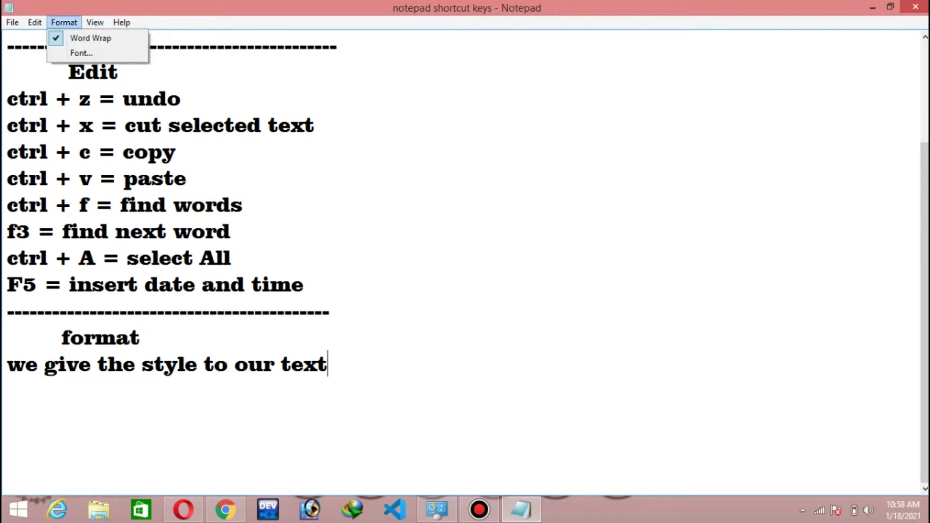
click(8, 364)
text(font :)
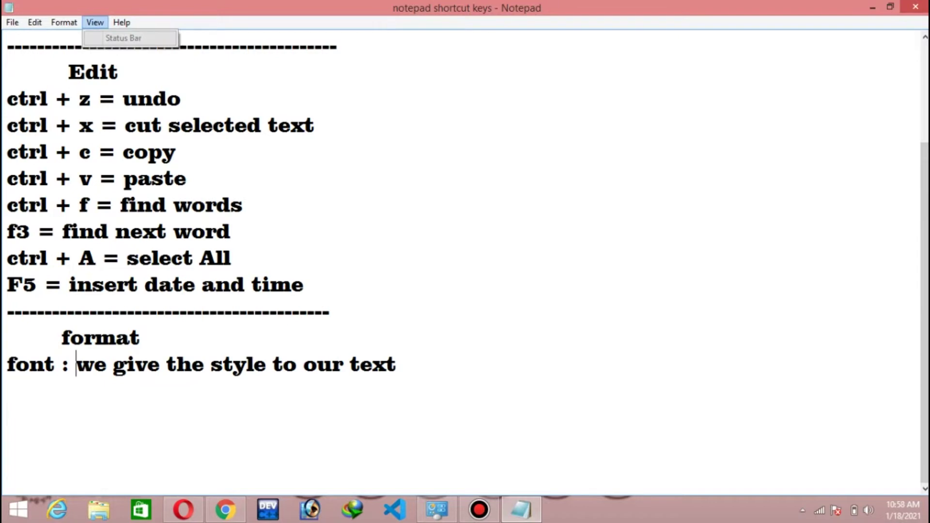
Turn off Word Wrap for the shortcut list
click(187, 178)
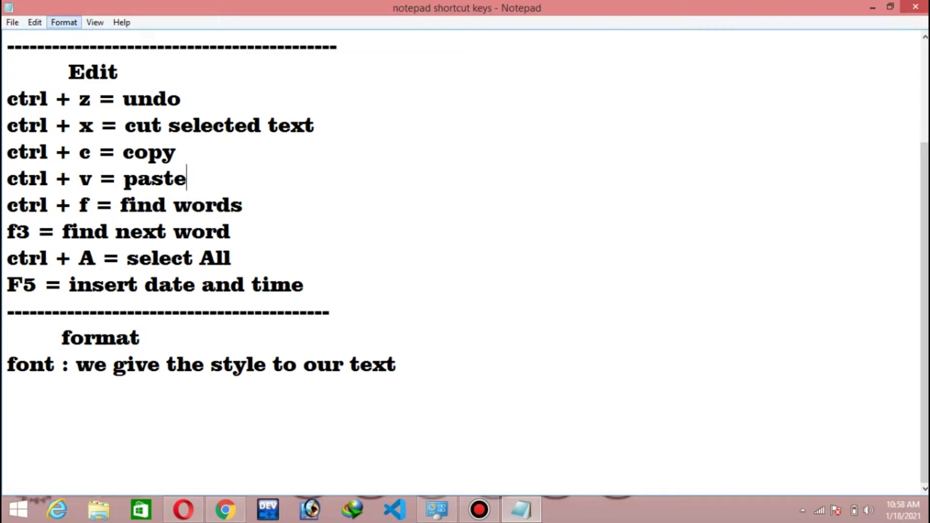
click(64, 22)
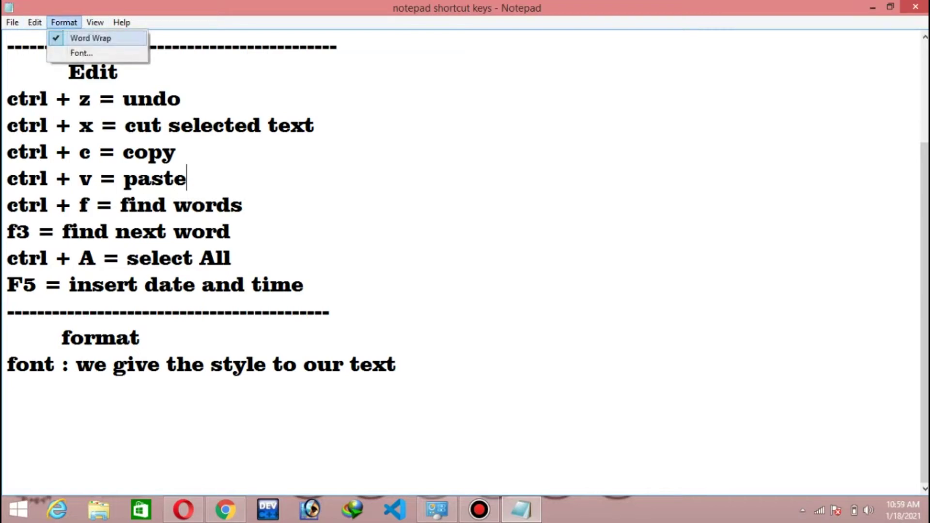
click(91, 38)
Show the status bar and check that its option is enabled
click(95, 23)
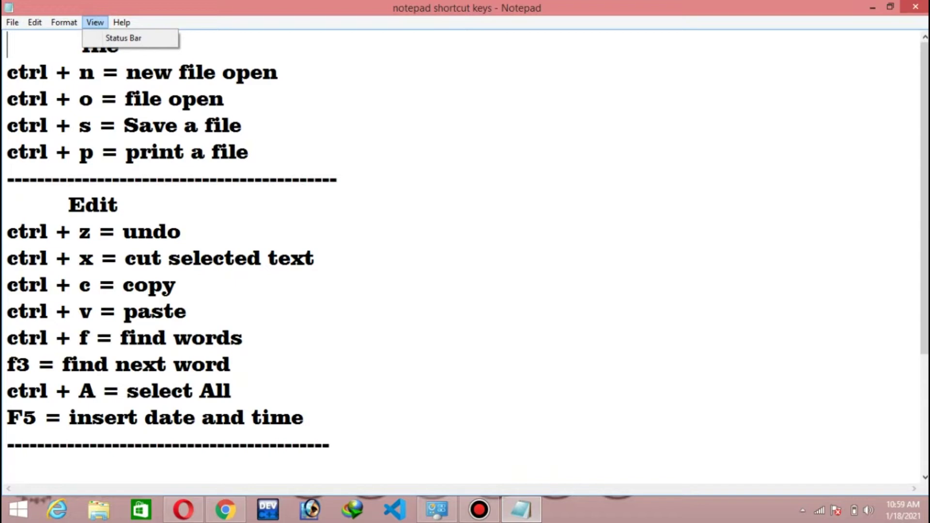
click(123, 38)
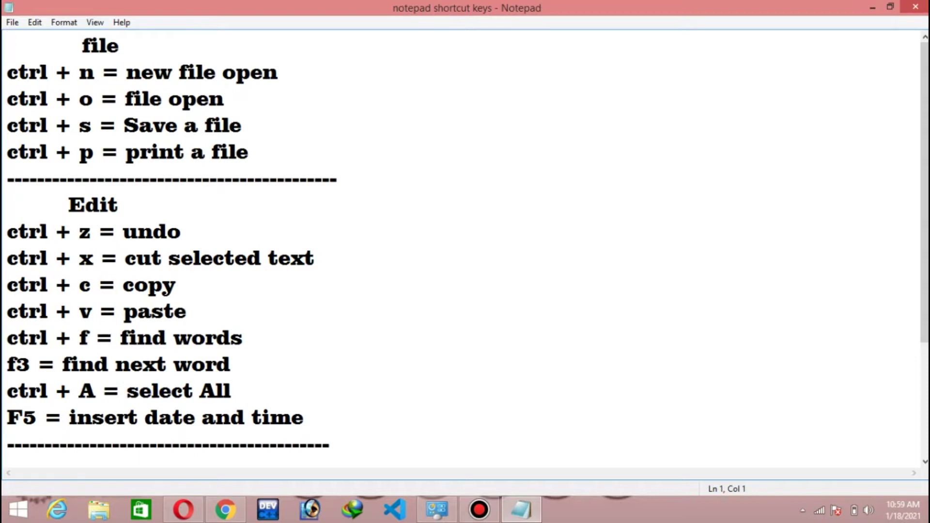
key(alt+v)
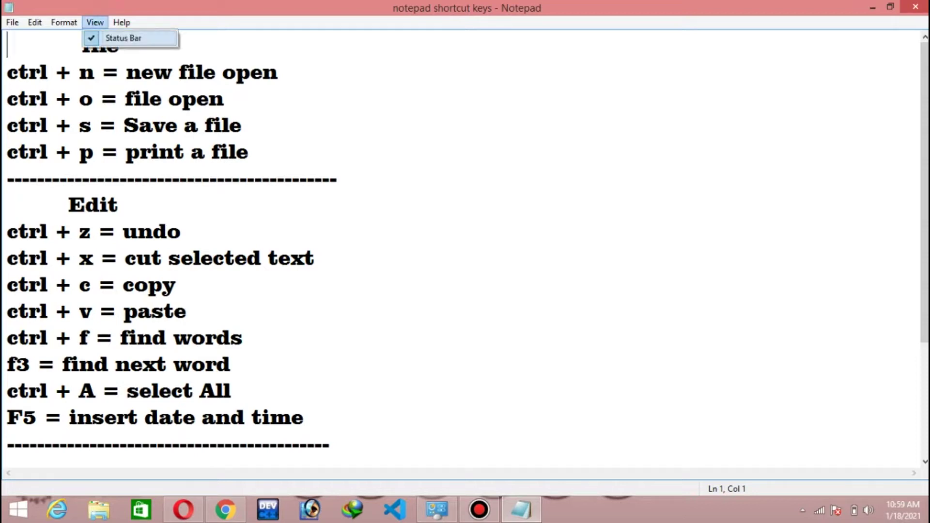
View the help FAQ answers on changing font style and size and on cutting, copying, pasting or deleting text, and close the help
key(Right)
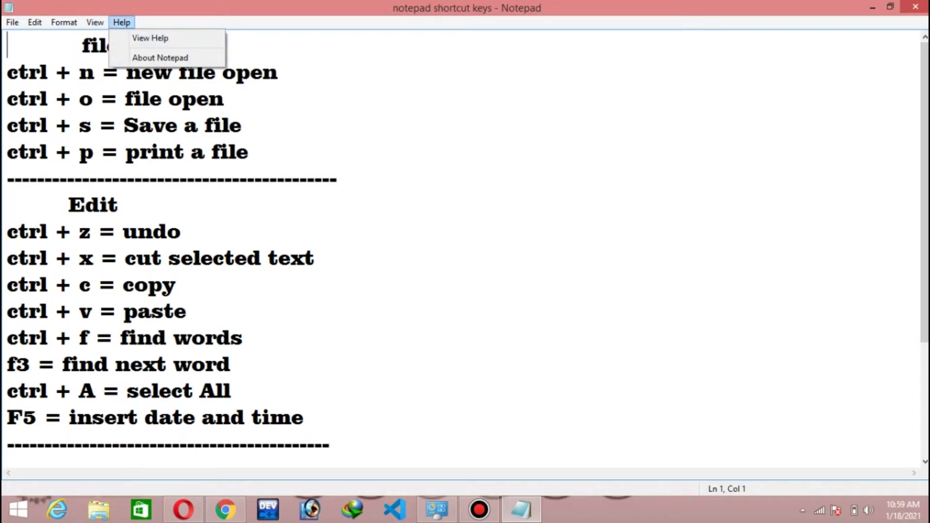
key(Down)
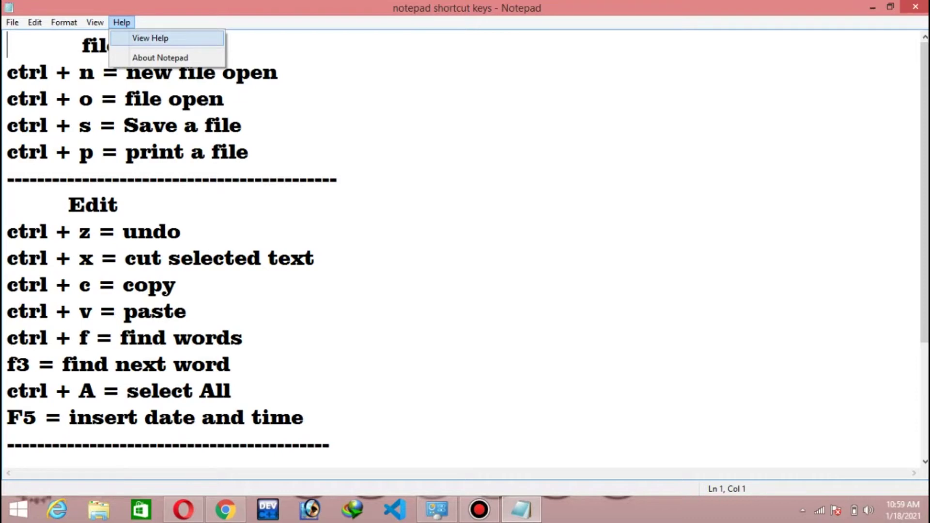
key(Return)
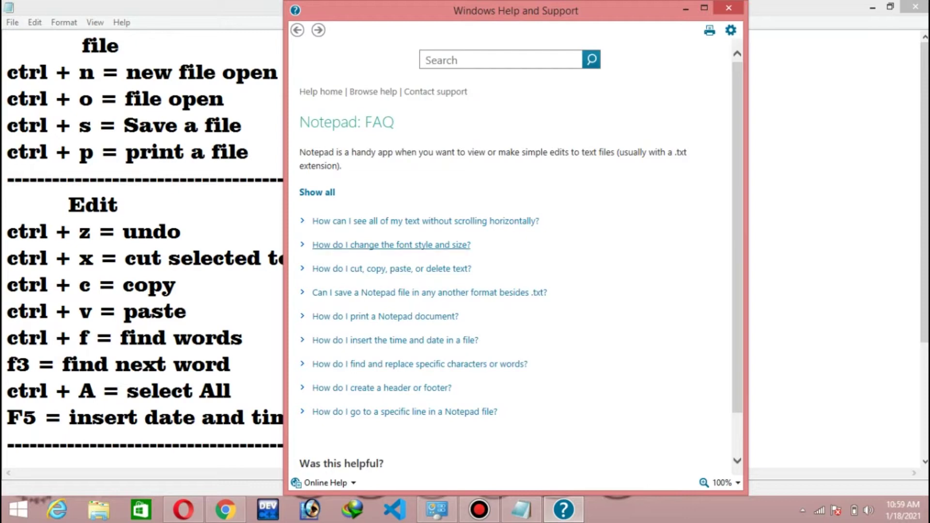
click(392, 244)
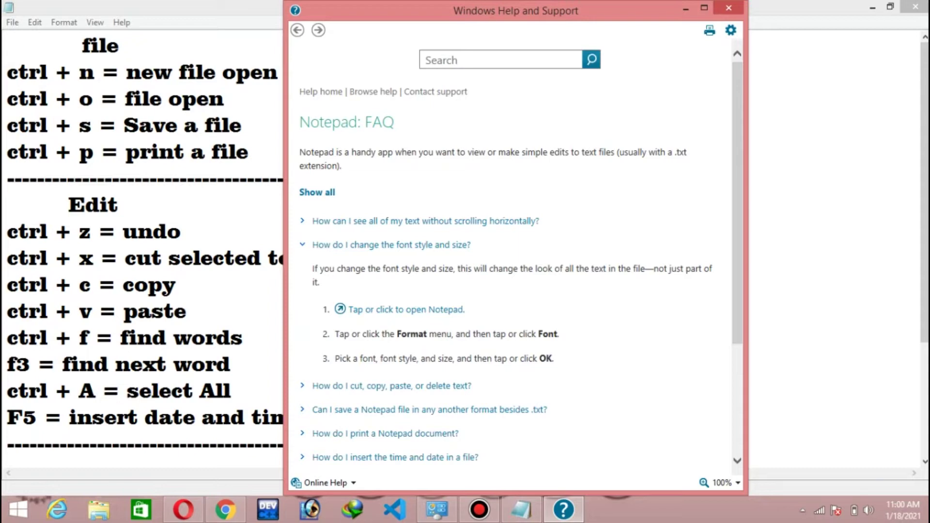
scroll(387, 249, down, 3)
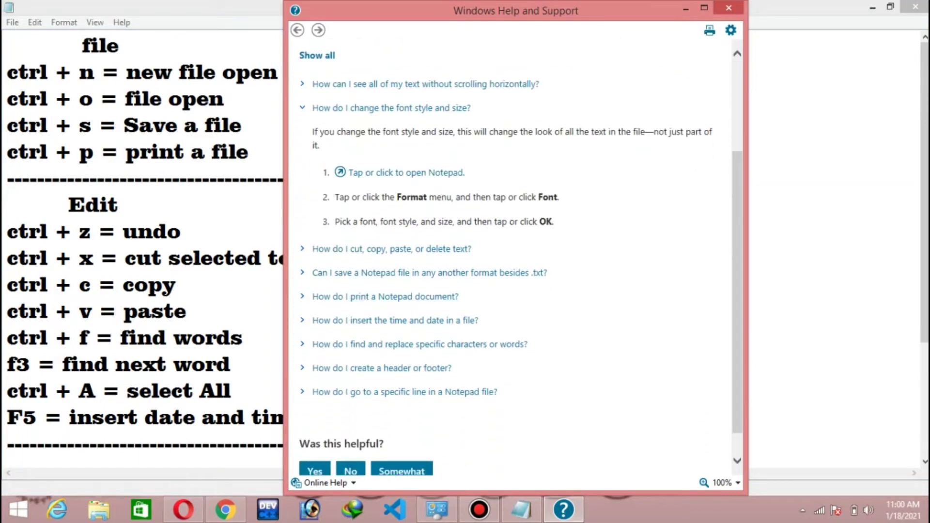
click(392, 248)
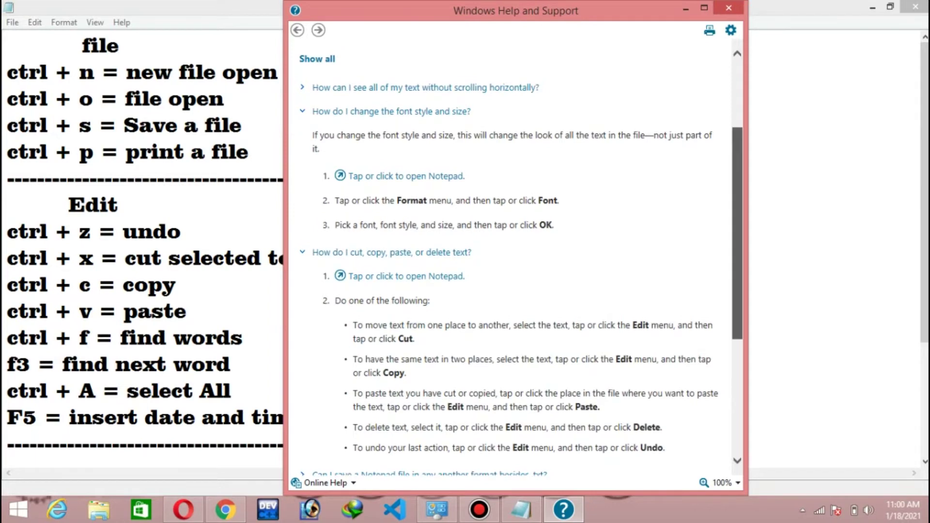
scroll(516, 261, up, 3)
click(451, 59)
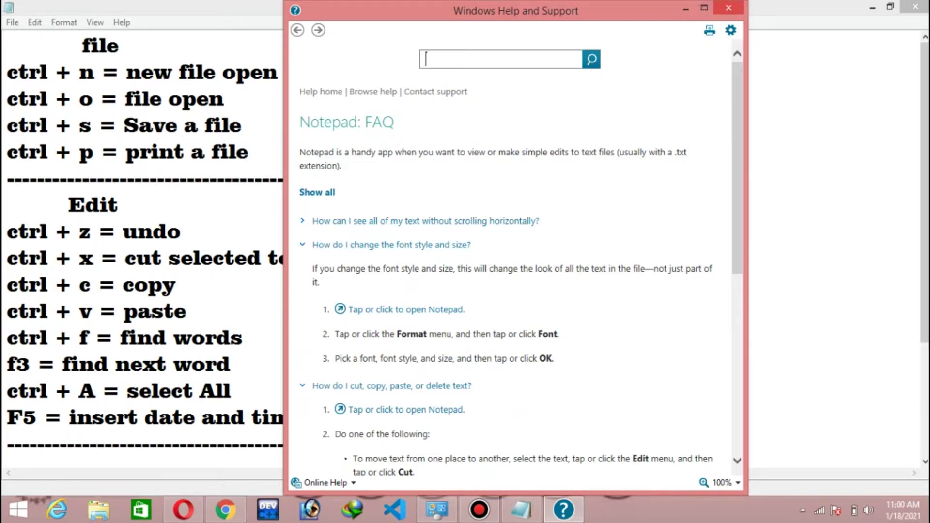
click(728, 8)
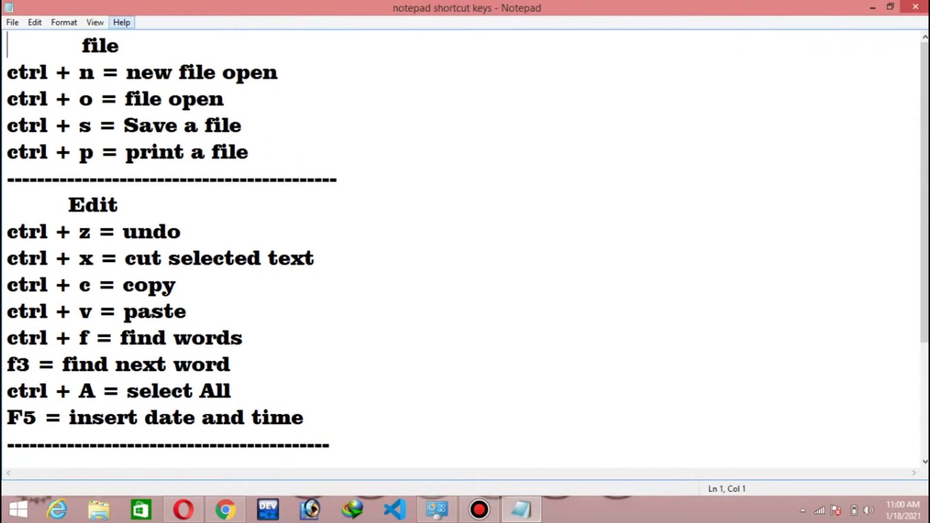
View the About Notepad information and close it
click(121, 22)
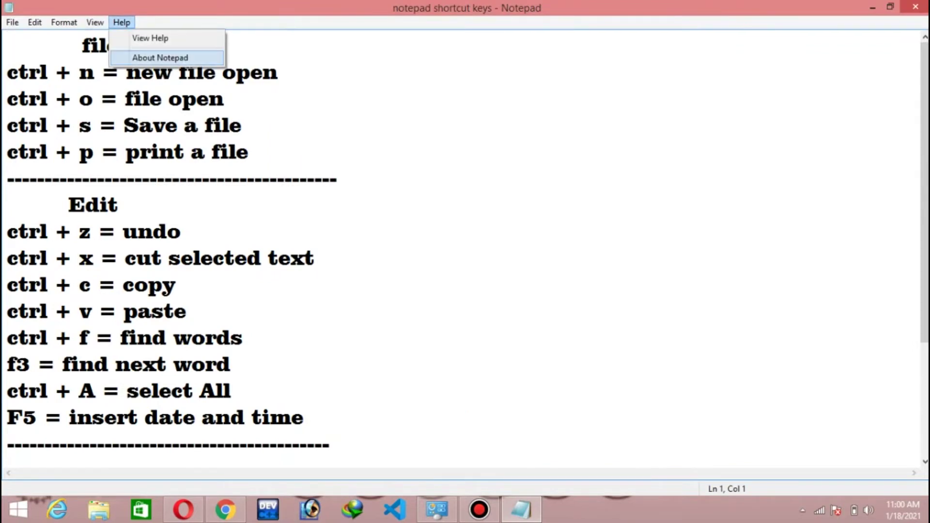
click(160, 58)
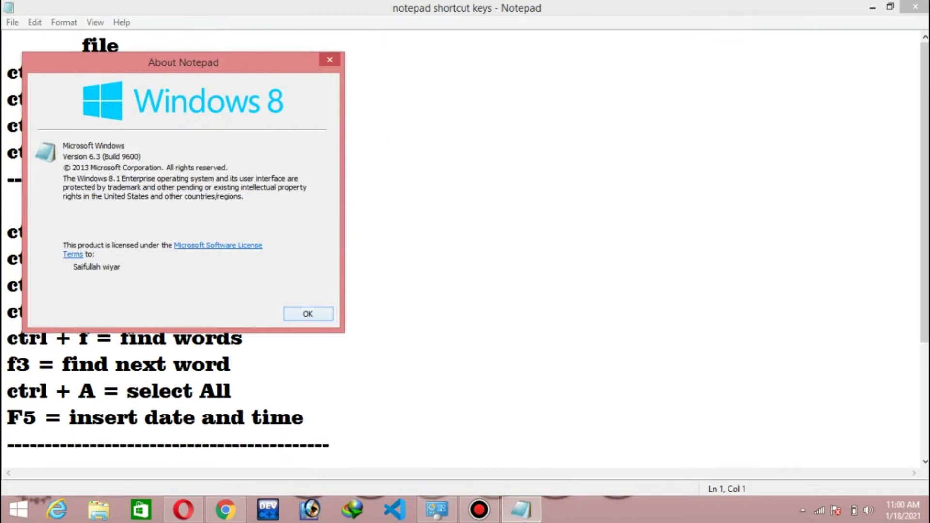
key(Return)
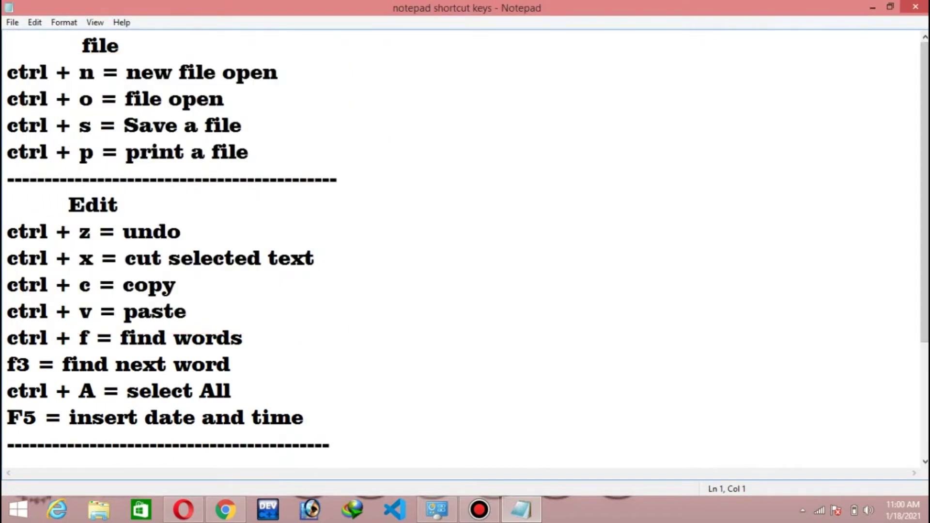
Review the whole shortcut list, from the file heading through the Edit section to the format section
click(212, 152)
click(148, 285)
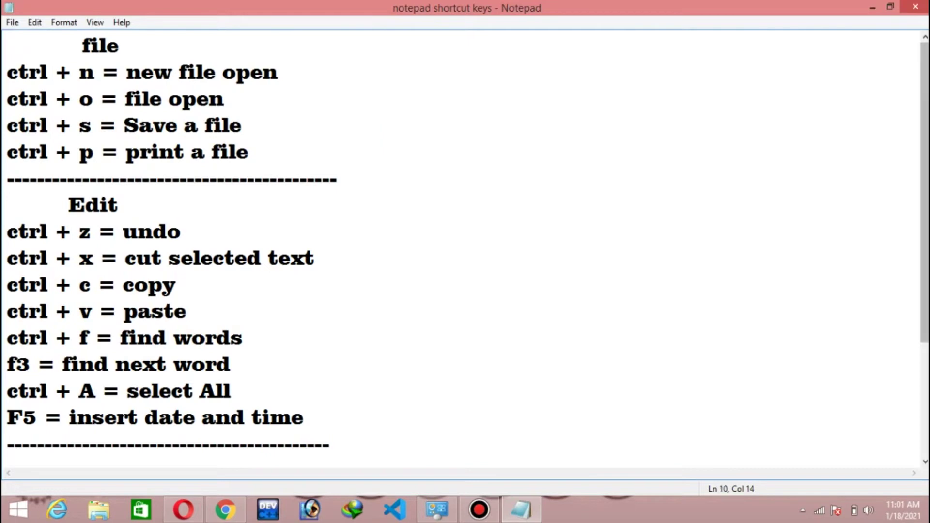
scroll(465, 242, down, 2)
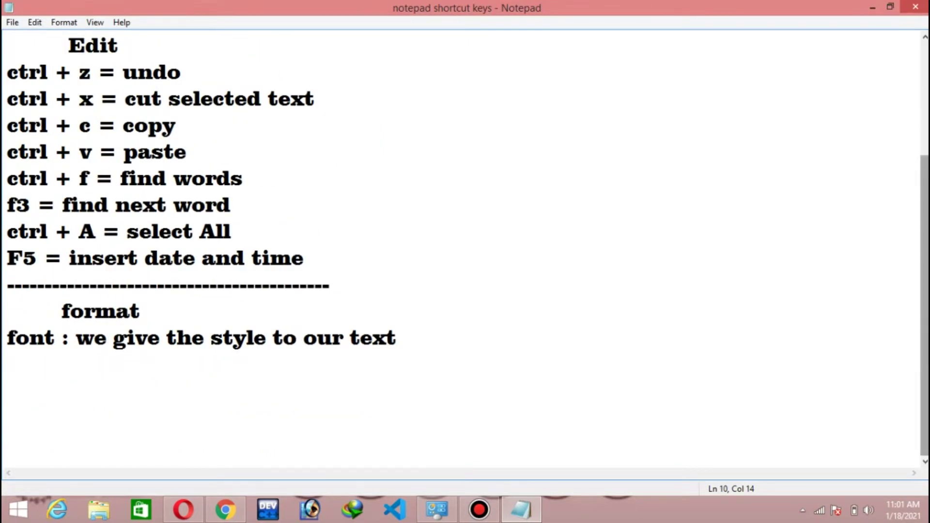
scroll(465, 242, up, 2)
click(177, 125)
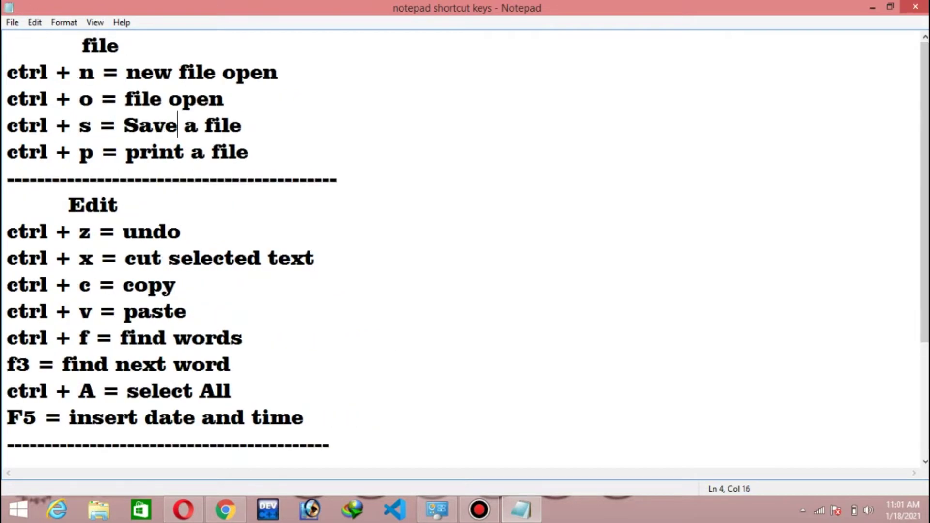
click(133, 100)
click(141, 73)
click(120, 73)
click(91, 232)
click(100, 205)
click(119, 205)
scroll(465, 242, down, 1)
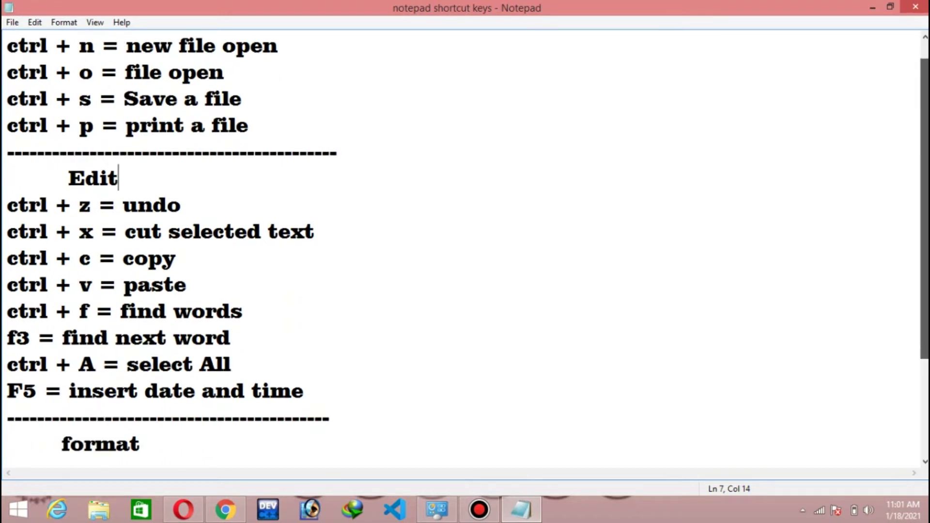
scroll(465, 243, down, 1)
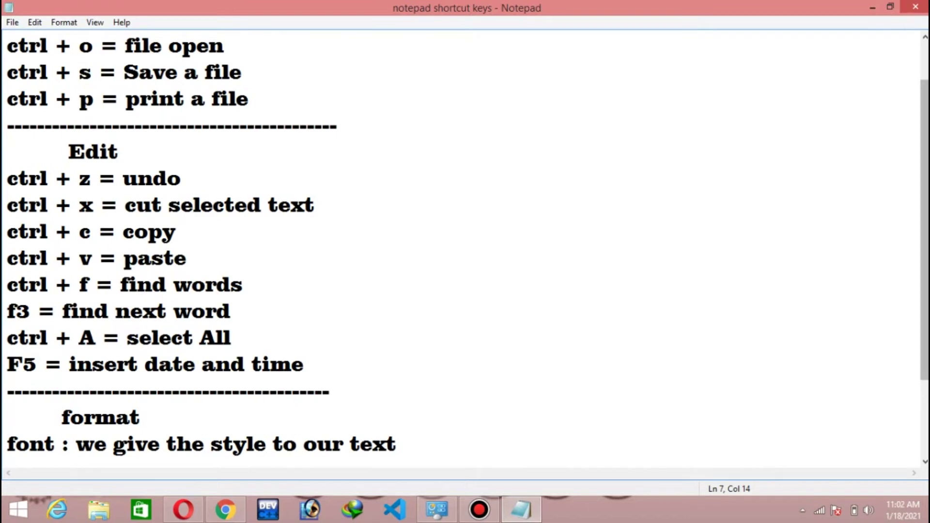
scroll(465, 247, down, 1)
scroll(465, 247, down, 1)
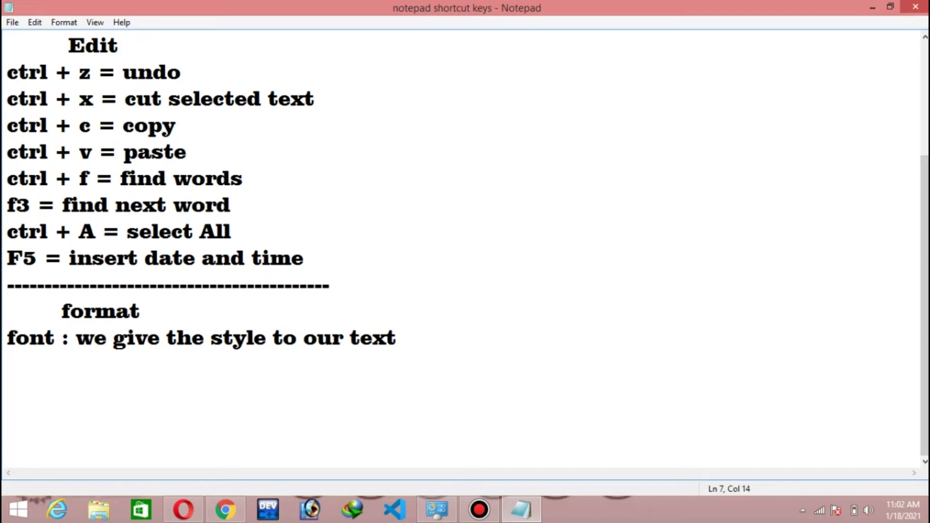
Insert ", size" after the word "style" in the font line, with a space before the comma
click(254, 337)
key(Right)
key(Right)
text(size)
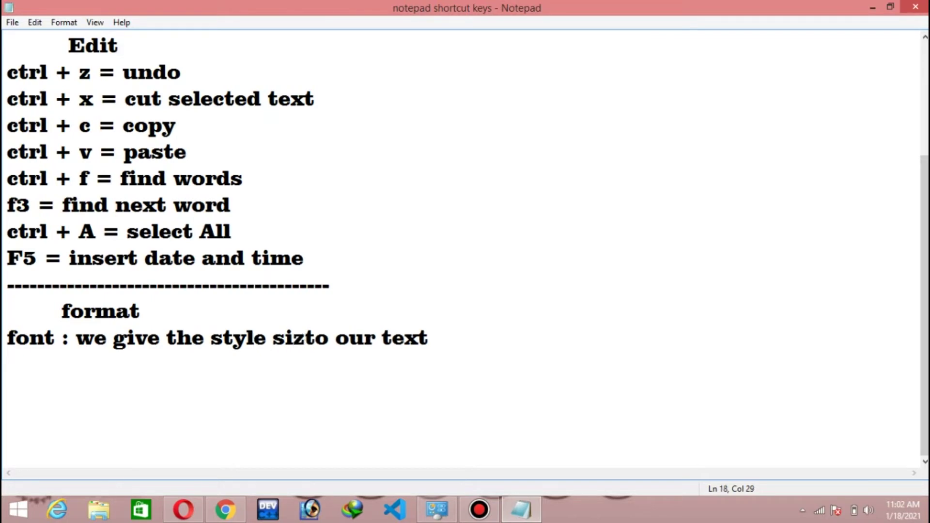
key(Left)
key(Left)
key(Left)
key(Left)
key(Left)
key(Left)
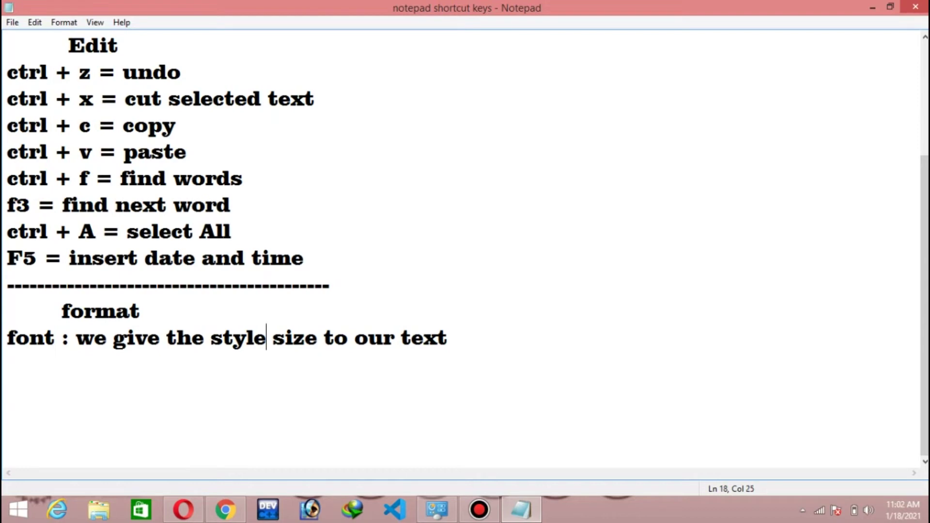
text(,)
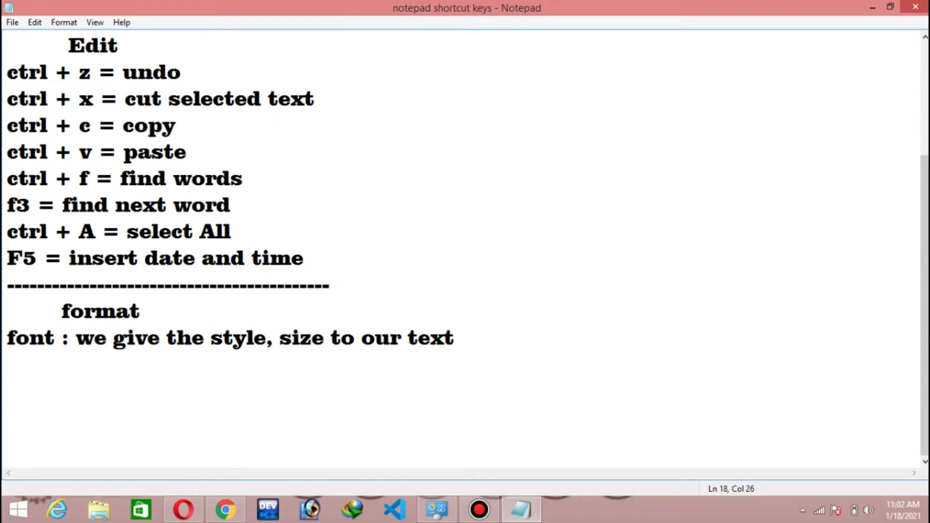
key(Left)
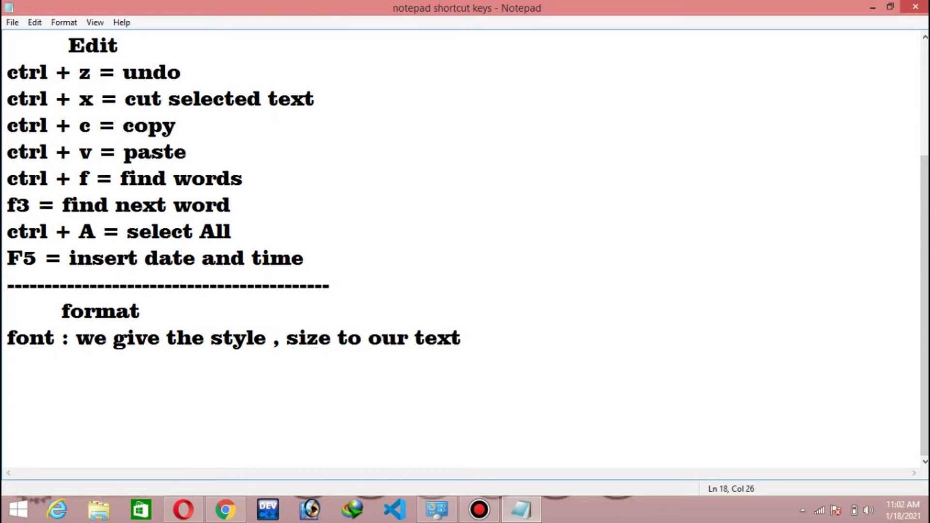
Turn on Word Wrap and fill the area beneath the file heading with long runs of the letters j and u
key(alt+o)
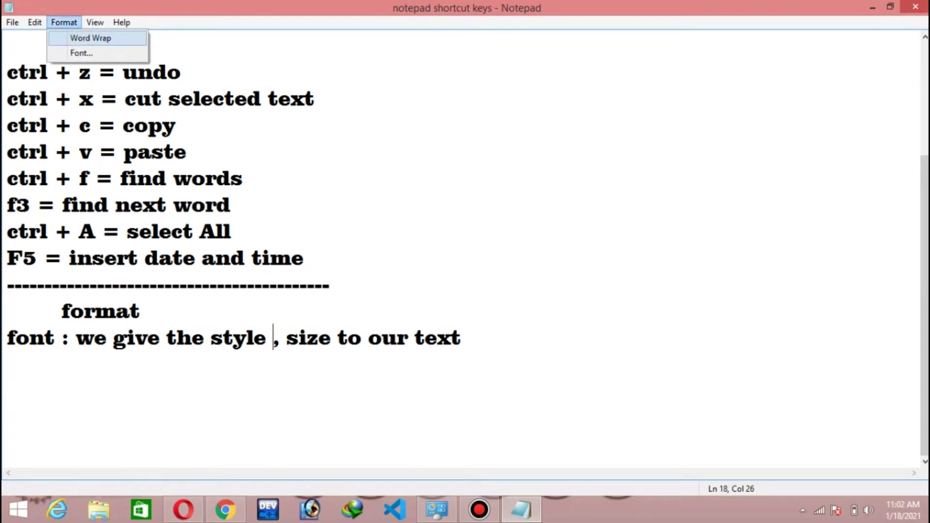
key(Return)
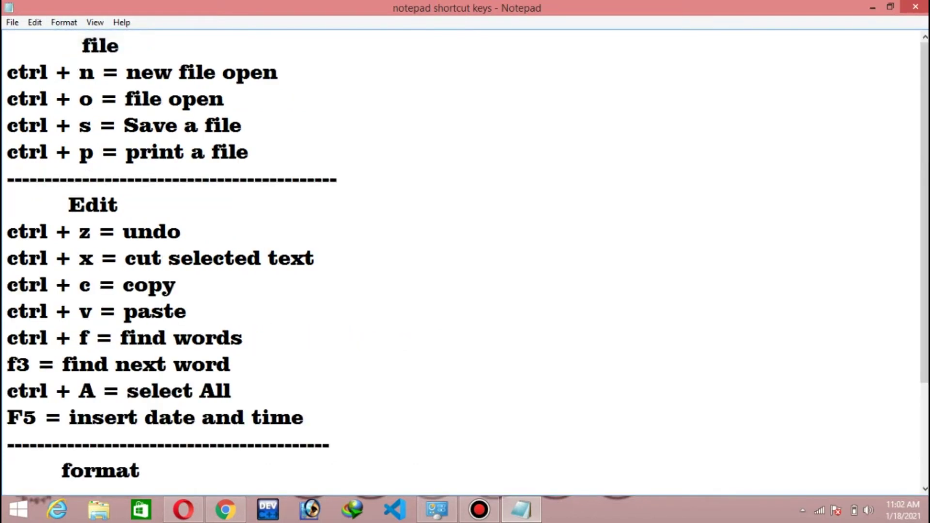
text(jjjjjjjjjjjjjjjjjjjjjjjjjjjjjjjjjjjjjjjjjjjjjjjjjjjjjjjjjjjjjjjjjjj)
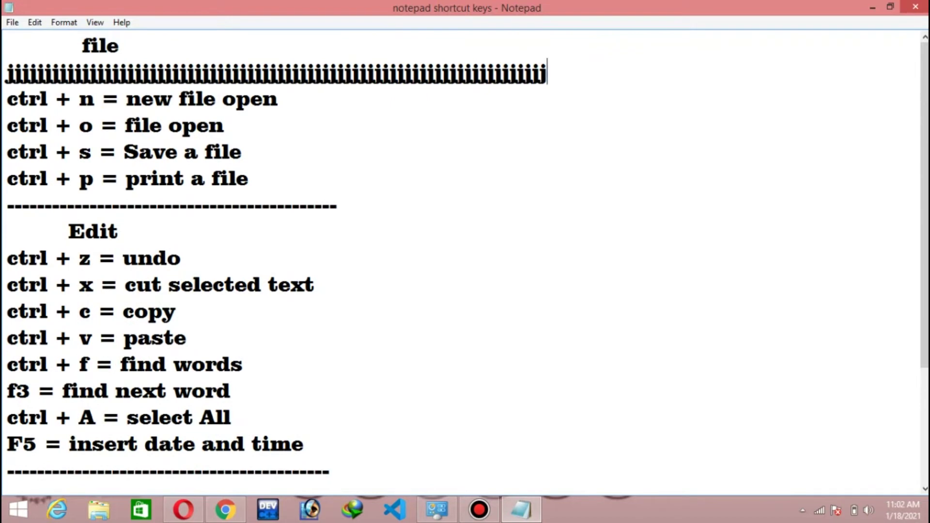
text(uuuuuuuuuuuuuuuuuuuuuuuuuuuuuuuuuuu)
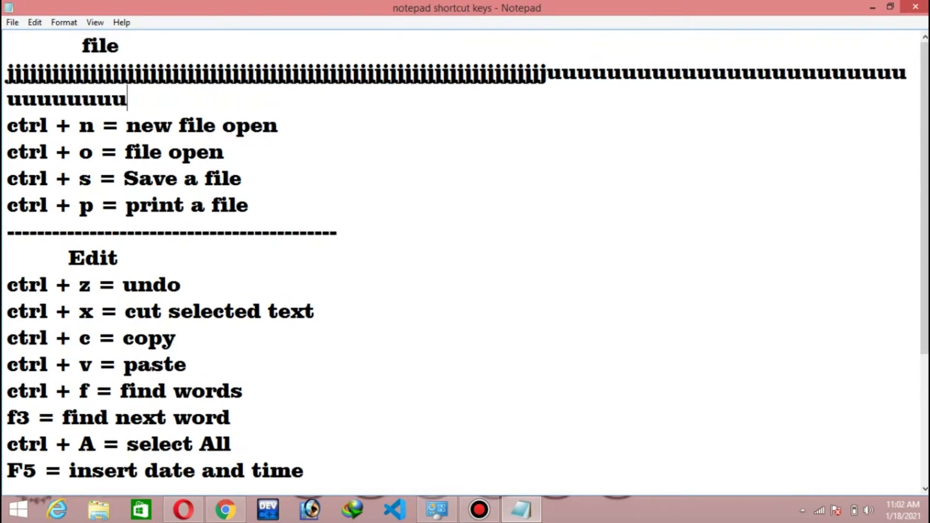
text(uuuuuuuuuuuuuuuuuuuuuuuuuuuuuuuuuuuuuuuuuuuuuuuuuuuuuuuu)
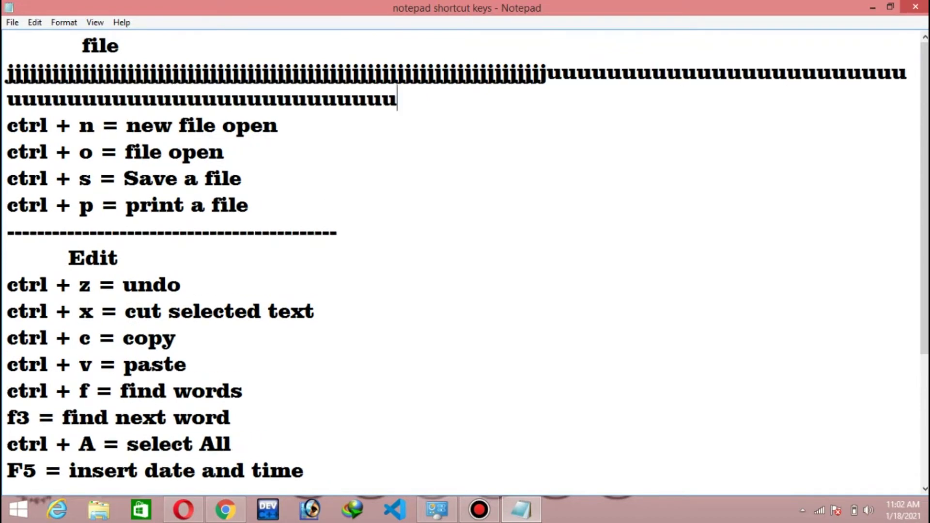
text(uuuuuuuuuuu)
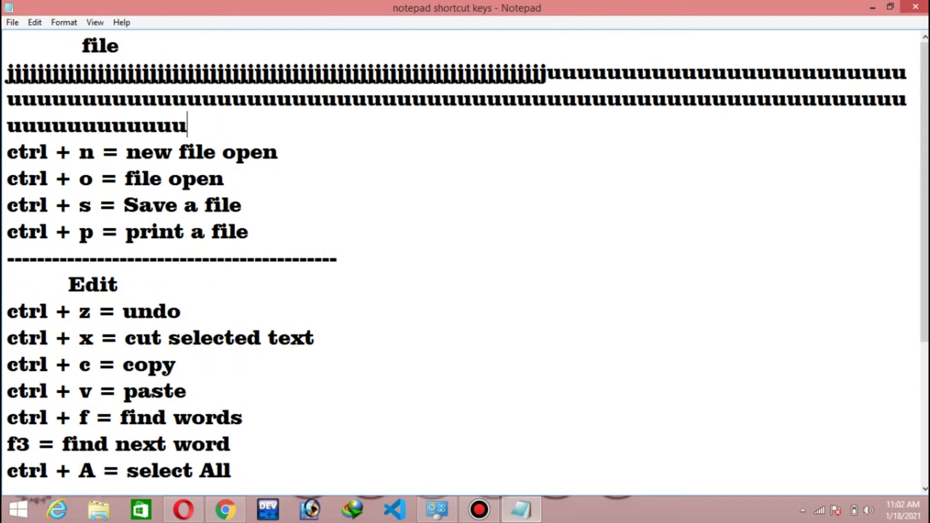
Undo the filler letters beneath the file heading and turn off Word Wrap
key(ctrl+z)
key(alt+o)
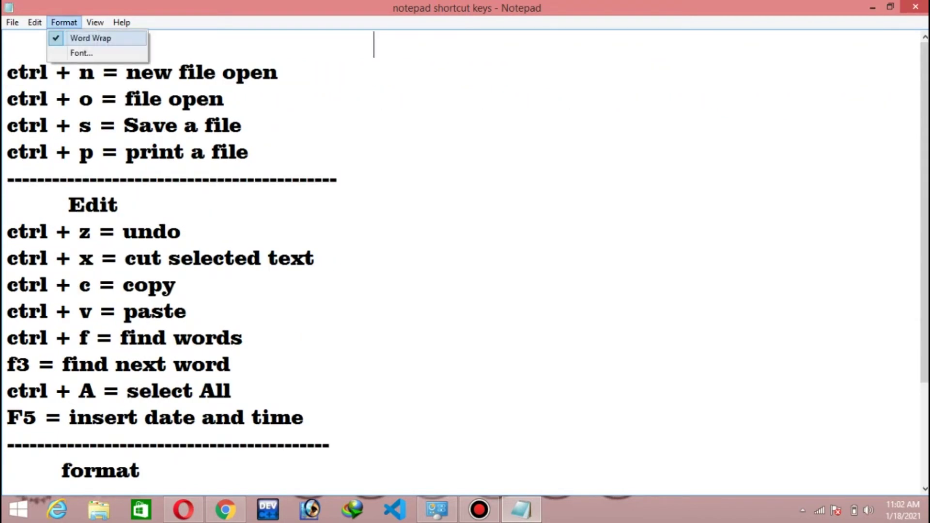
key(Return)
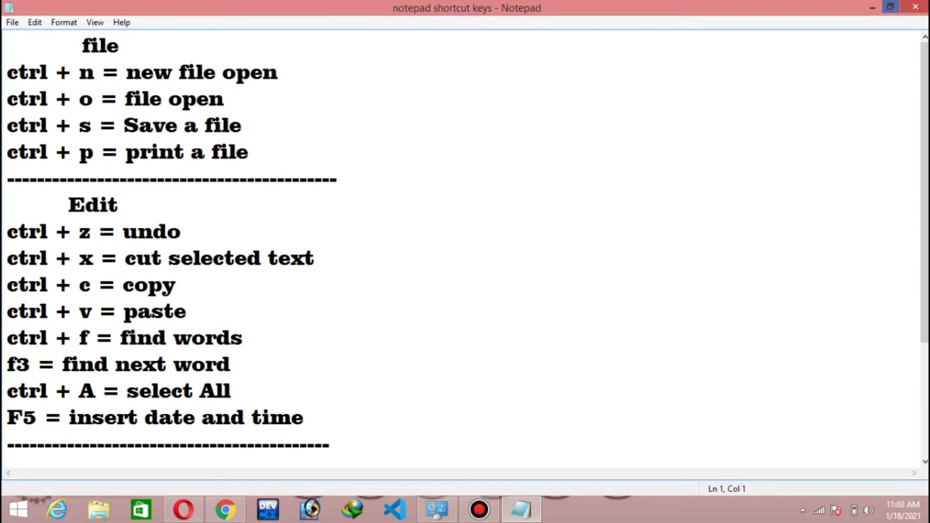
Restore the document window to a smaller size, narrow, widen and heighten it, and maximize it again
click(891, 6)
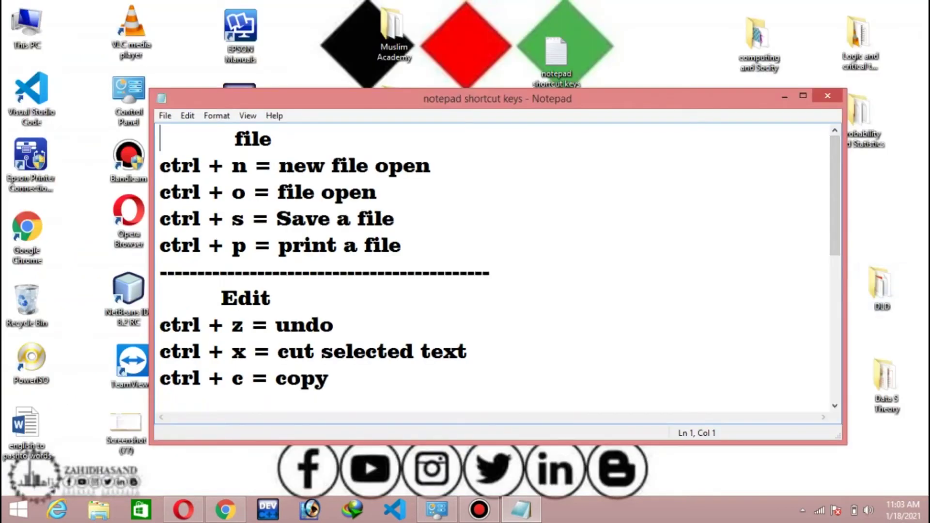
drag(846, 266, 479, 266)
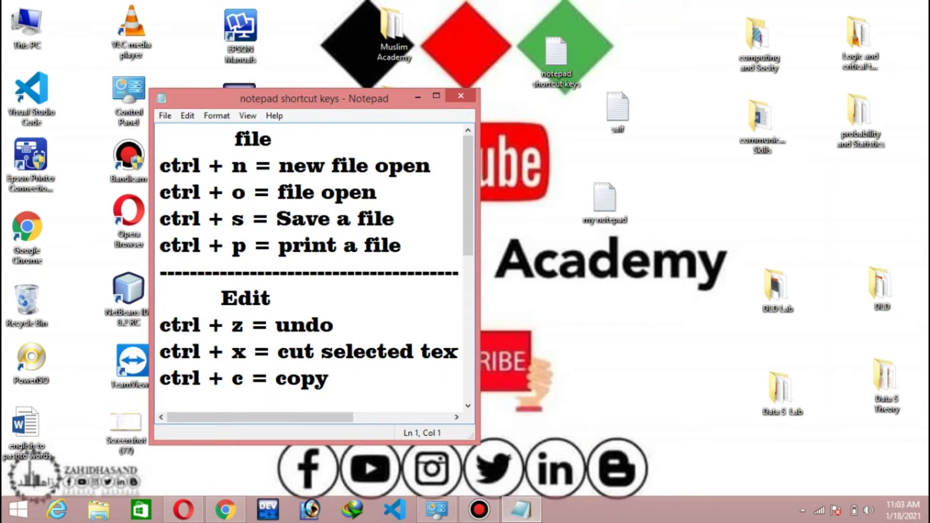
drag(480, 266, 892, 266)
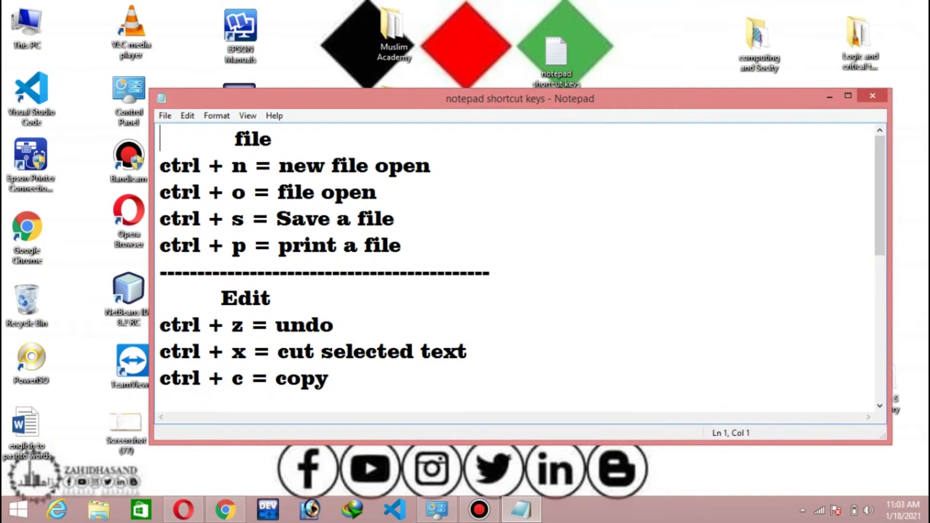
drag(521, 88, 521, 41)
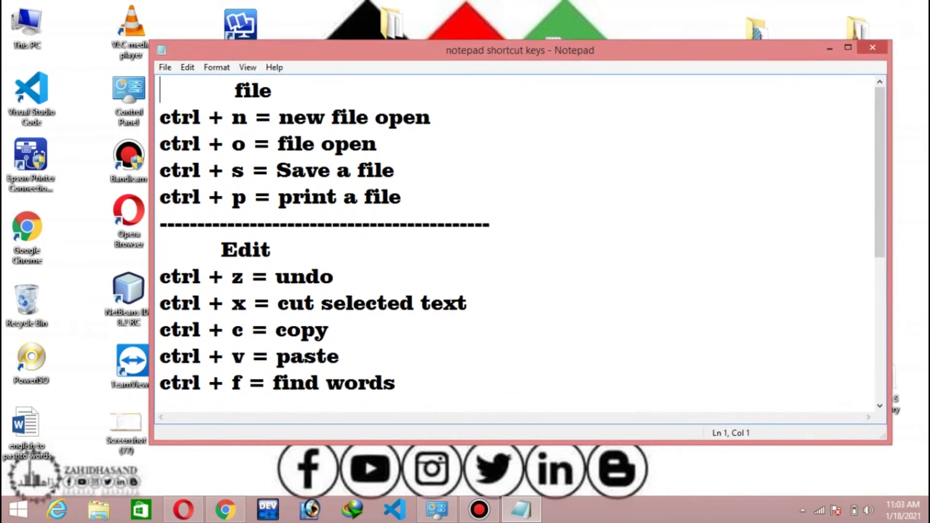
click(848, 47)
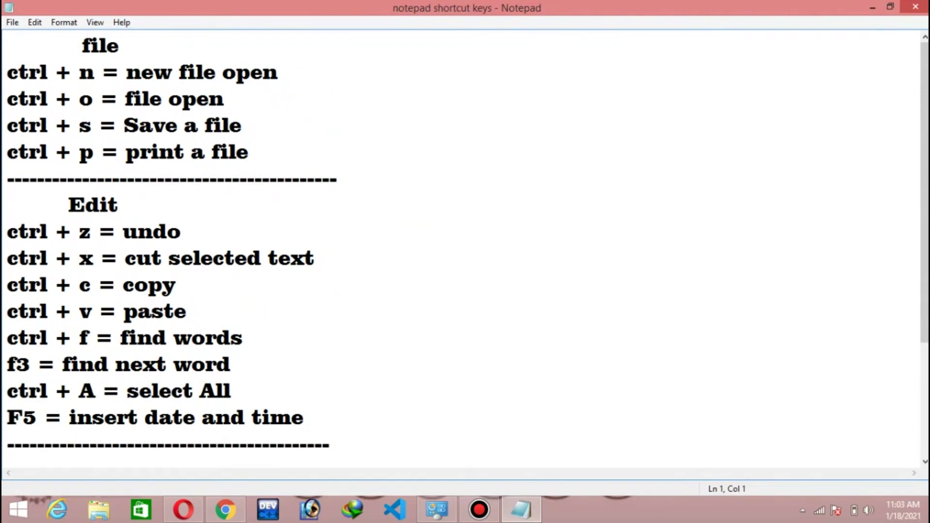
click(64, 22)
click(286, 99)
click(137, 257)
click(68, 205)
drag(80, 125, 69, 46)
double_click(69, 46)
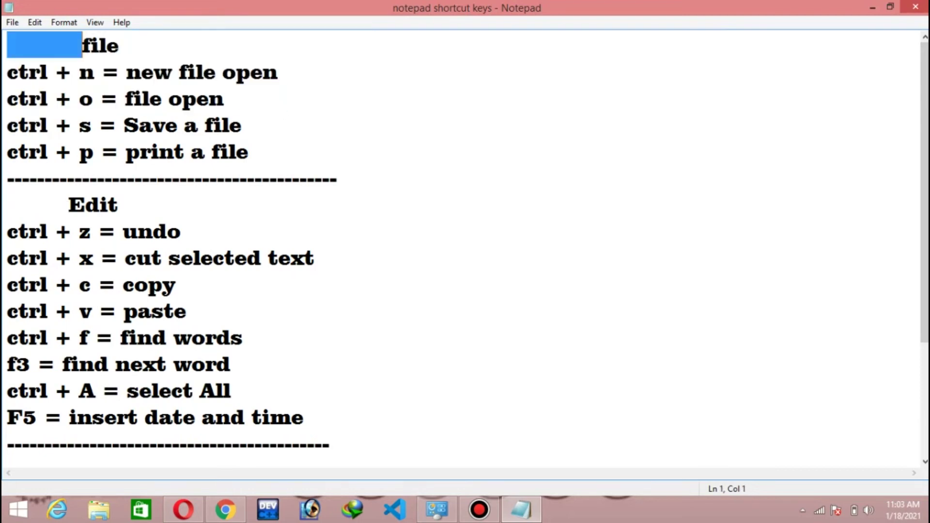
click(91, 46)
click(127, 46)
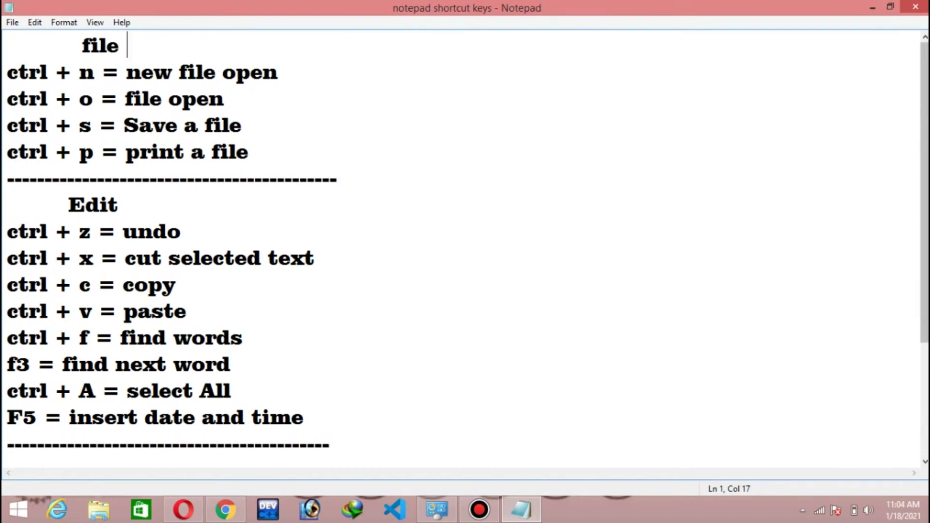
key(ctrl+Left)
key(Right)
key(ctrl+Right)
key(Left)
key(Left)
key(Right)
key(Left)
key(Left)
key(Right)
key(Right)
key(Right)
key(Right)
key(shift+Left)
key(Left)
key(Left)
key(Right)
key(Left)
key(Left)
key(Right)
key(Right)
key(Left)
key(Left)
key(Left)
key(Right)
key(Right)
key(Right)
key(Left)
key(Left)
key(Left)
key(Left)
key(Right)
key(Right)
key(Right)
key(Right)
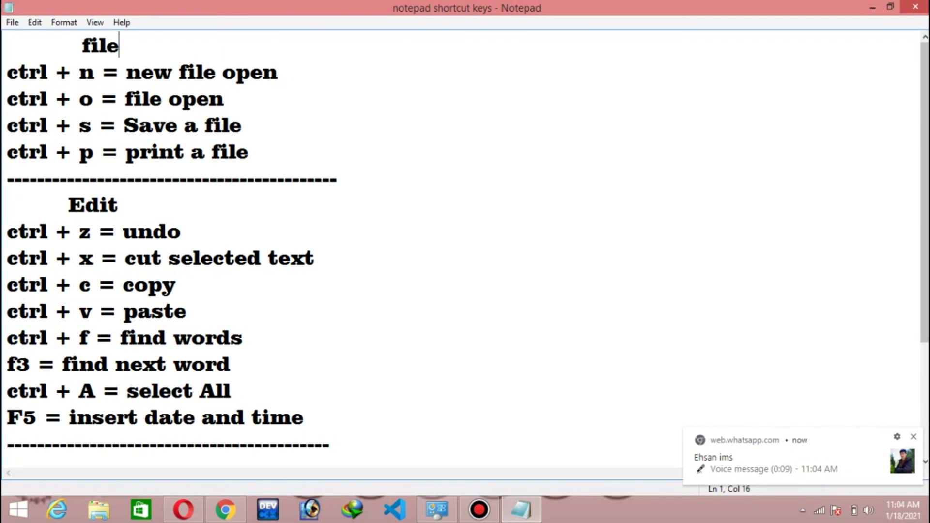
click(479, 510)
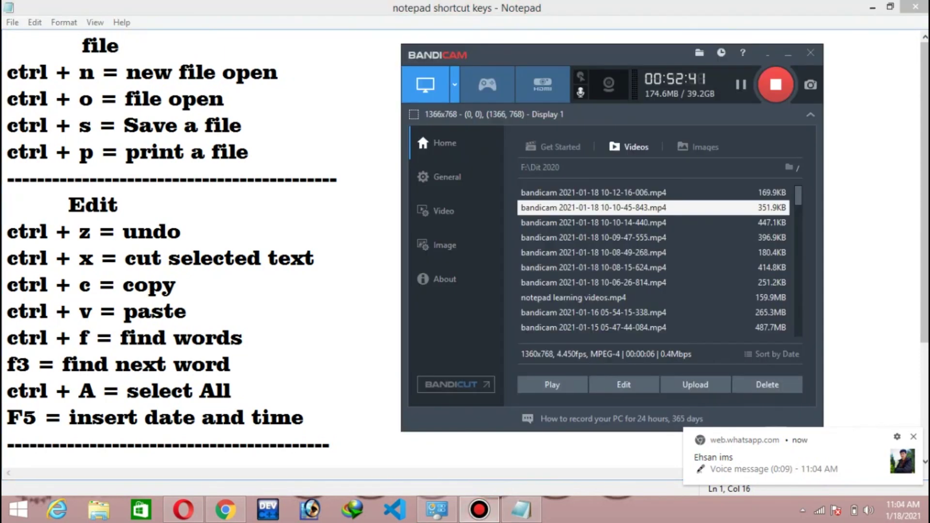